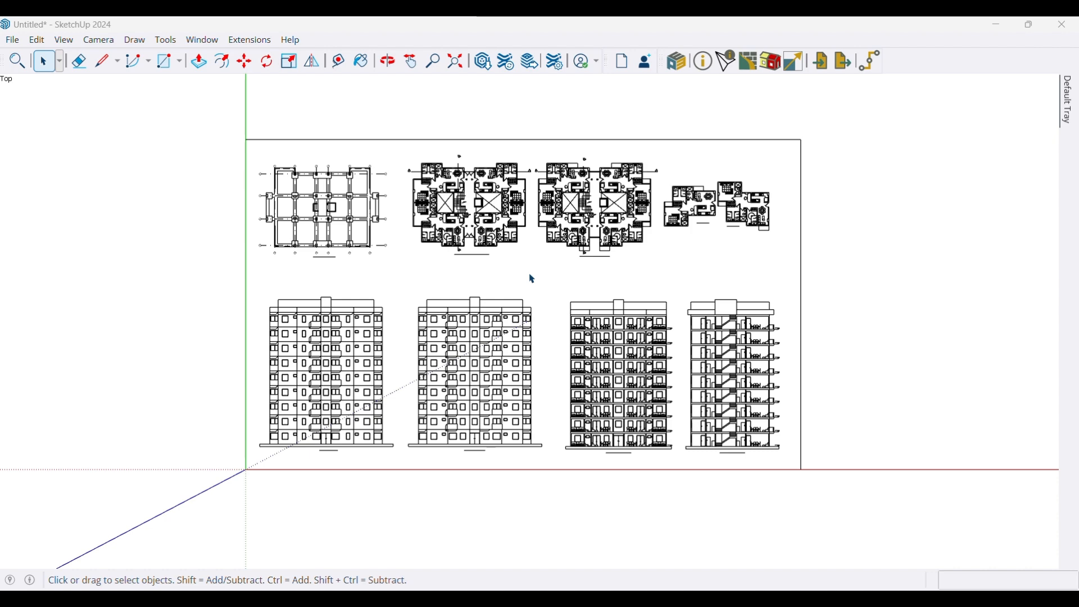
- Examine the apartment building's floor plans, elevations and sections in the imported drawing
{"action": "scroll", "coordinate": [532, 278], "scroll_direction": "up", "scroll_amount": 2}
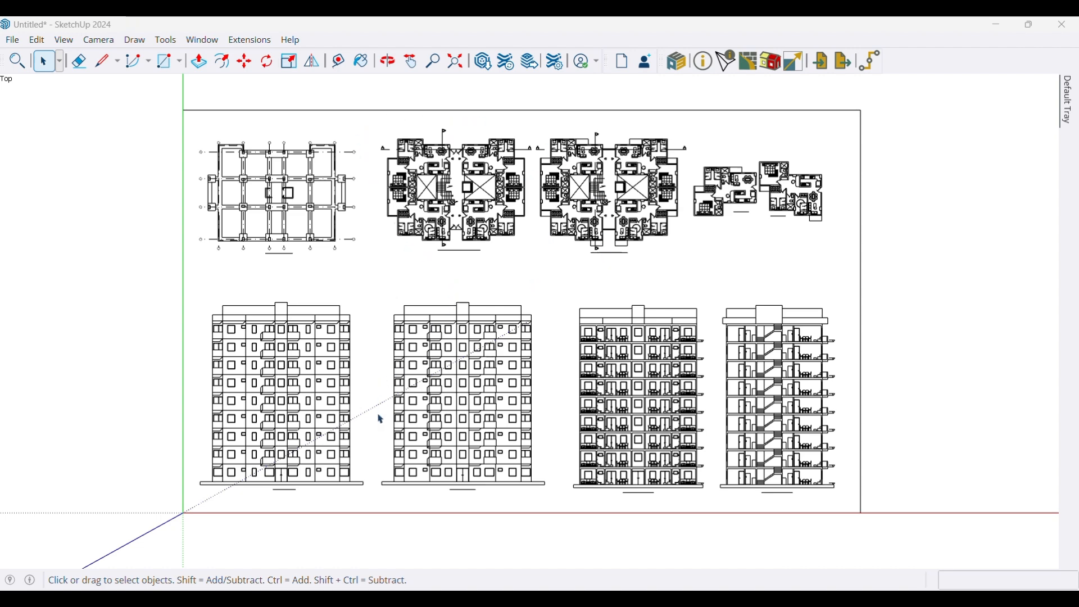
{"action": "scroll", "coordinate": [456, 415], "scroll_direction": "up", "scroll_amount": 1}
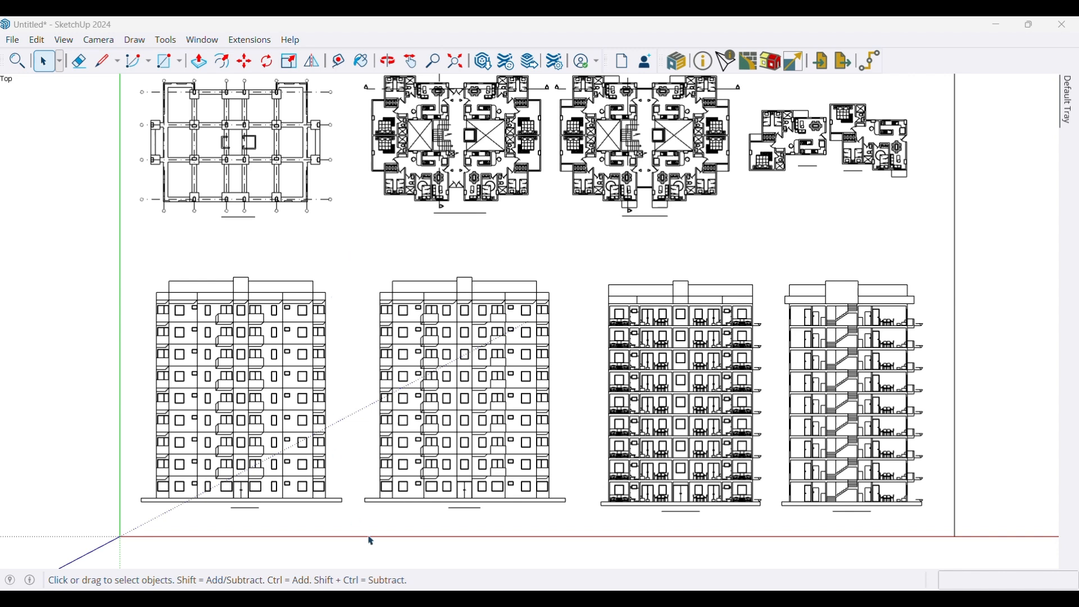
{"action": "scroll", "coordinate": [383, 397], "scroll_direction": "down", "scroll_amount": 1}
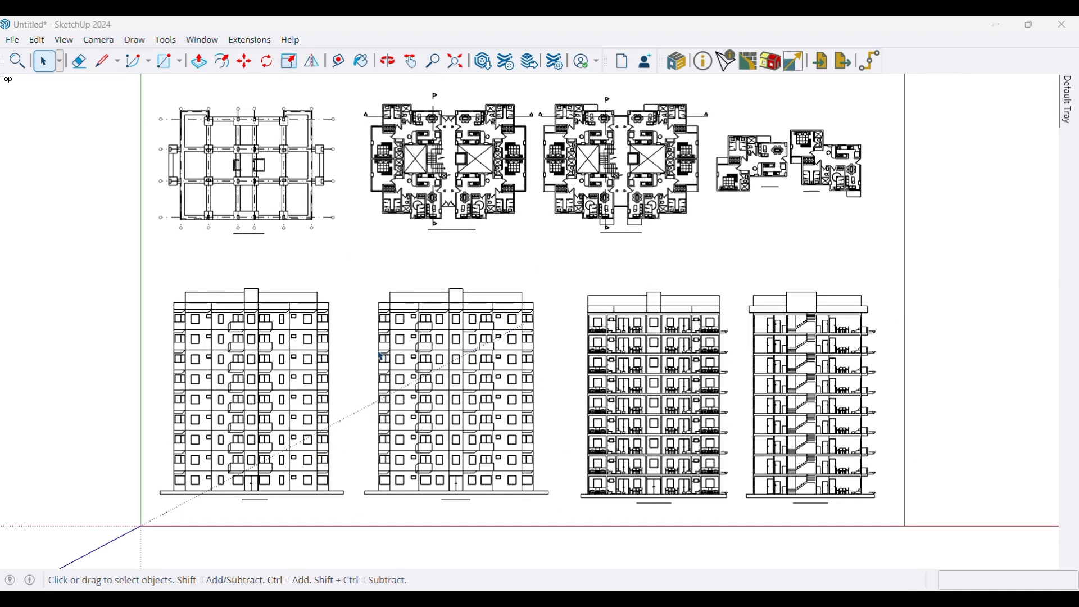
{"action": "scroll", "coordinate": [416, 87], "scroll_direction": "up", "scroll_amount": 3}
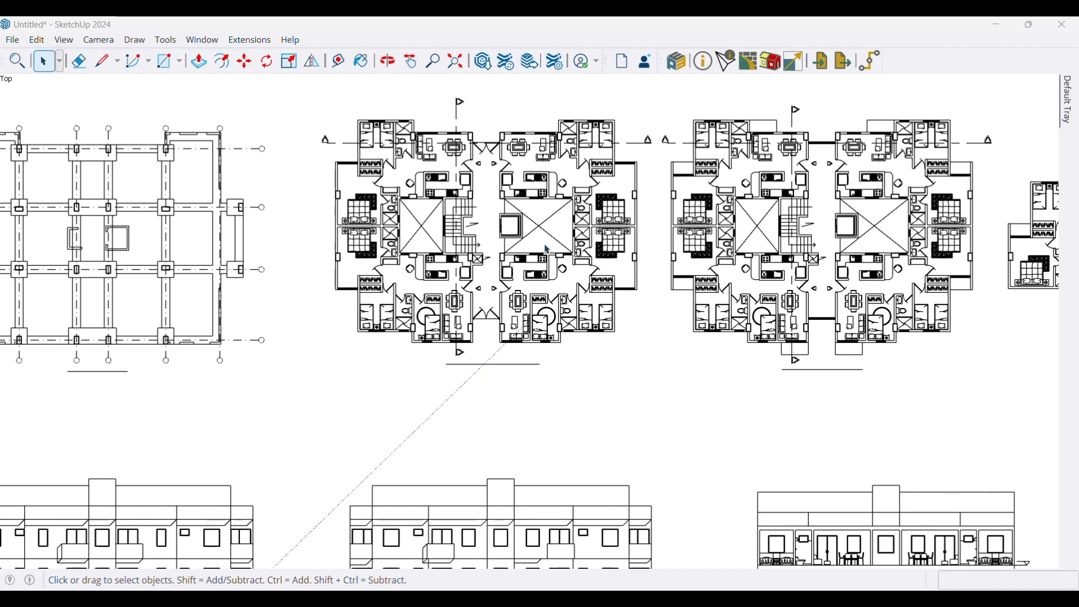
{"action": "scroll", "coordinate": [461, 281], "scroll_direction": "down", "scroll_amount": 3}
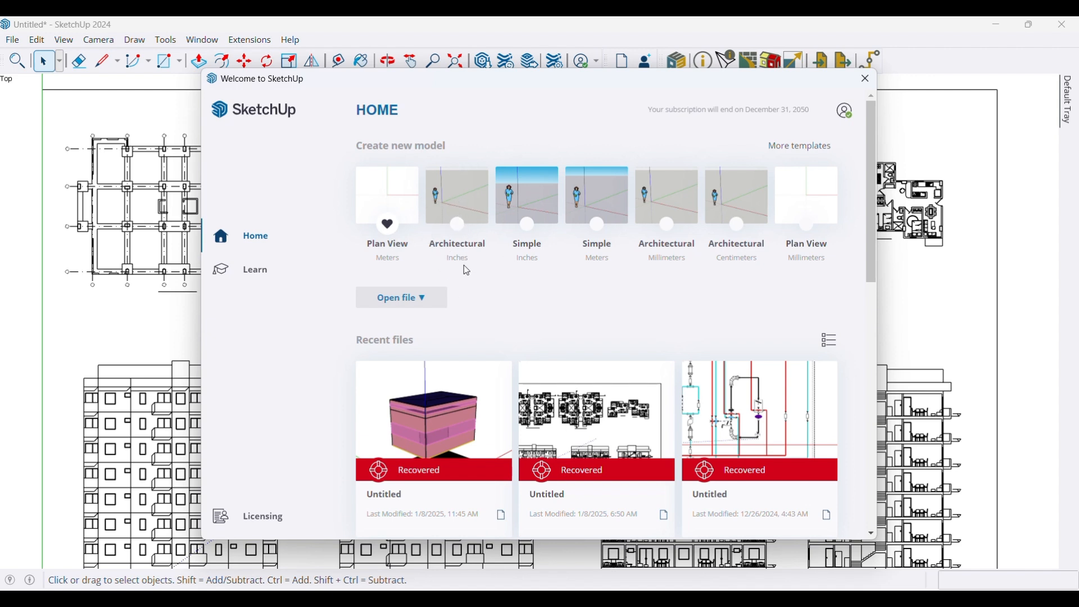
- Create a new model from the Architectural (Inches) template and delete the default scale figure, ignoring the extension updates
{"action": "left_click", "coordinate": [457, 187]}
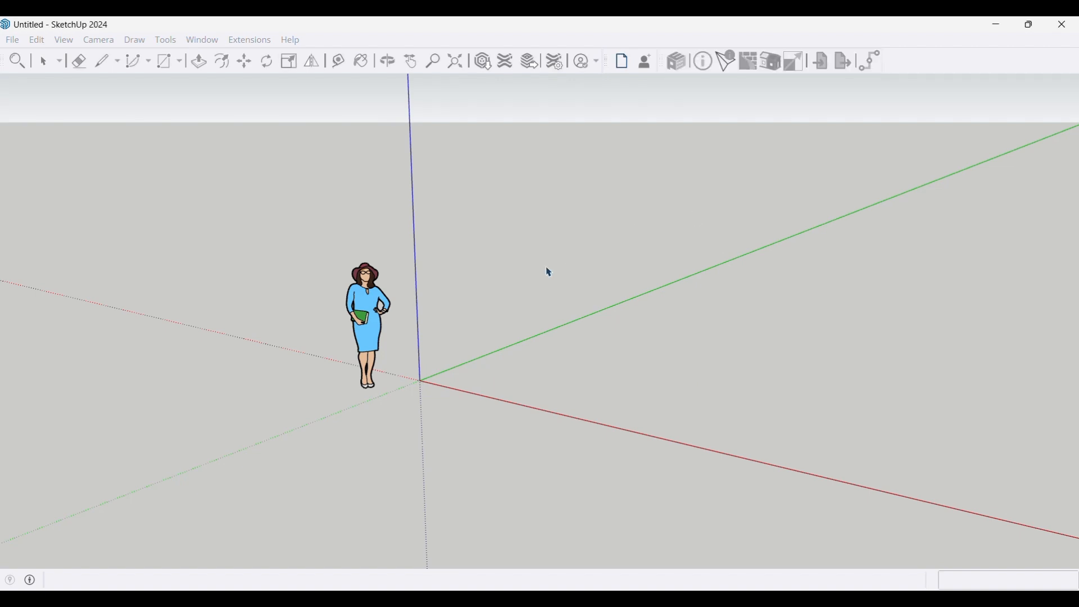
{"action": "left_click", "coordinate": [356, 310]}
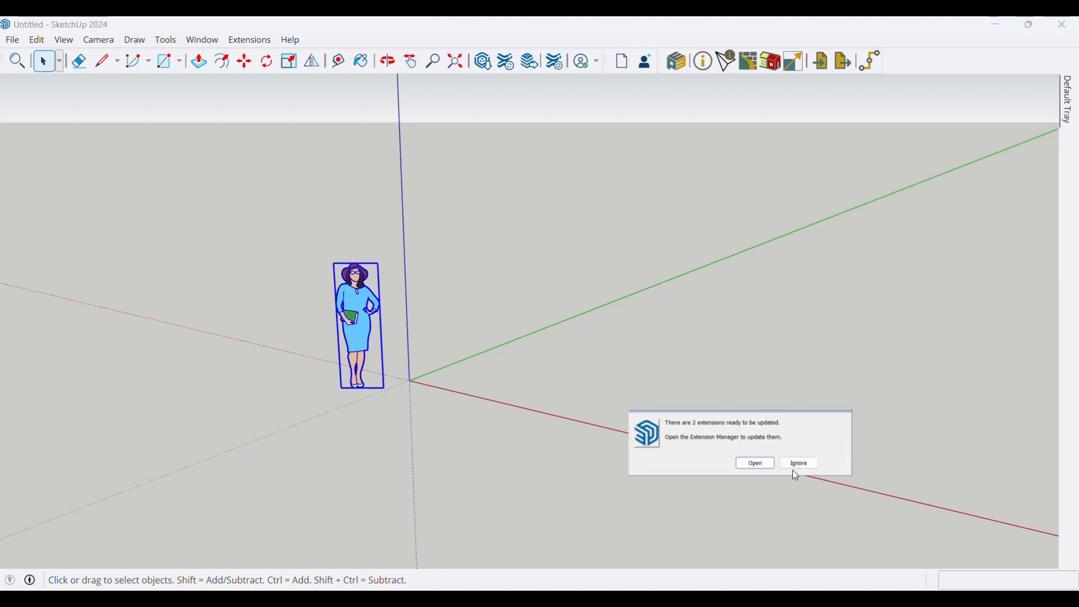
{"action": "left_click", "coordinate": [793, 466]}
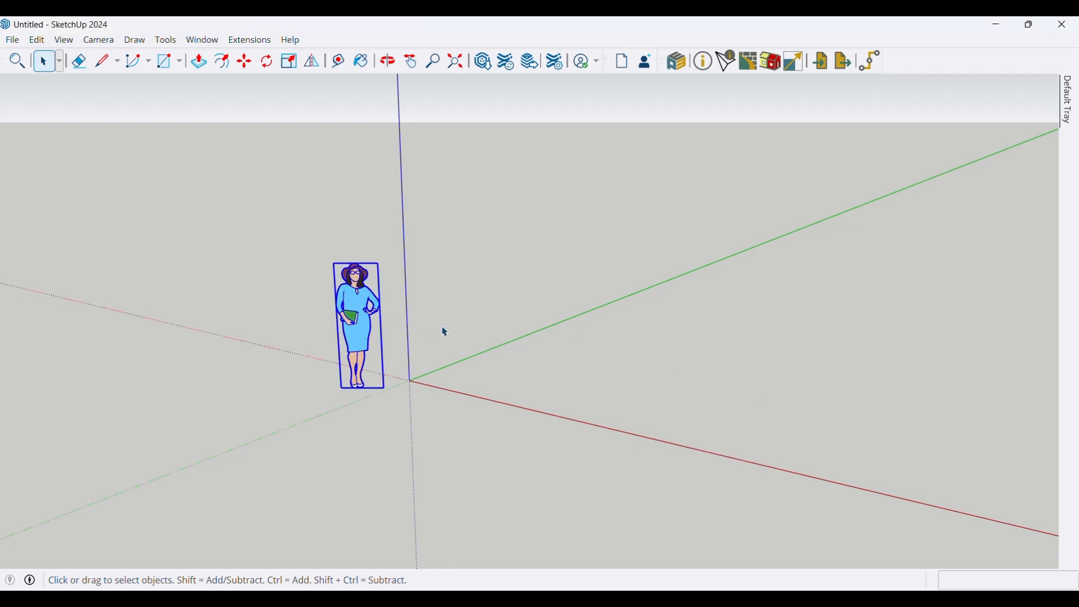
{"action": "key", "text": "Delete"}
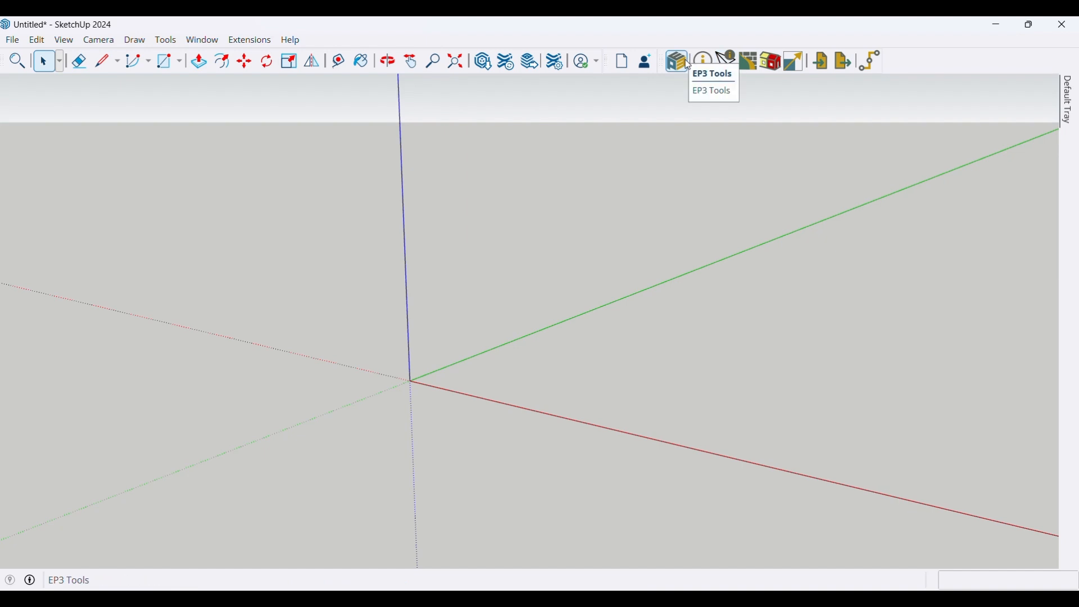
- Check in the list of available toolbars that the EP3 toolbar is enabled
{"action": "right_click", "coordinate": [79, 59]}
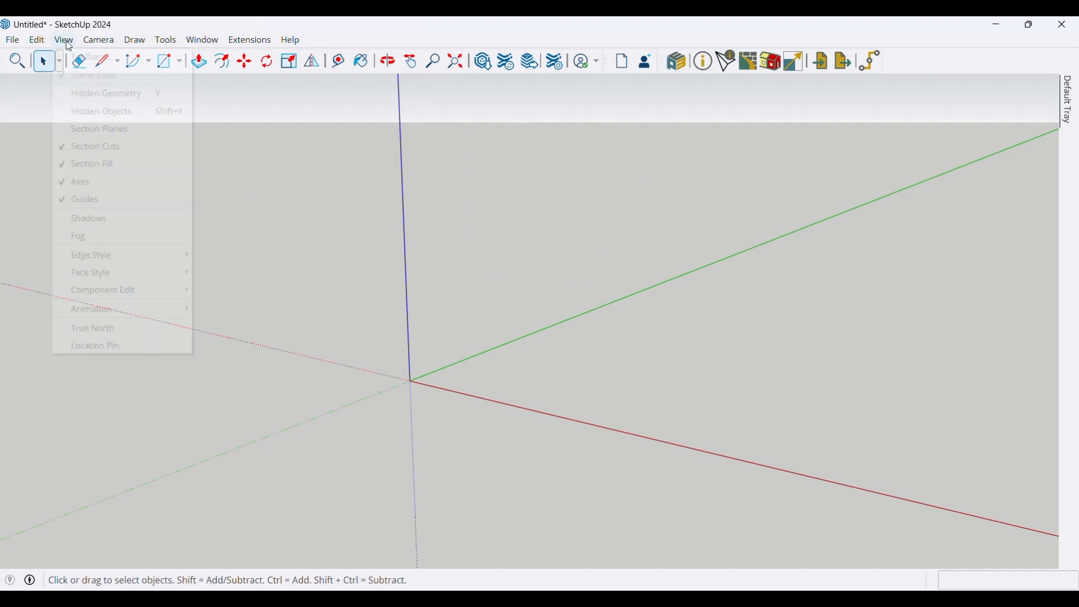
{"action": "left_click", "coordinate": [87, 56]}
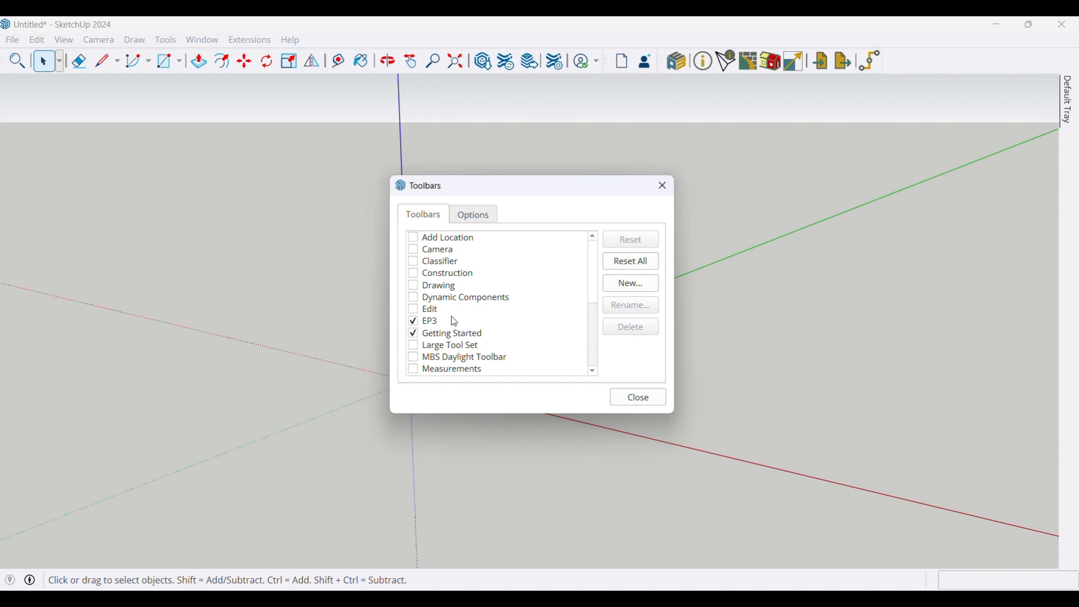
{"action": "left_click", "coordinate": [626, 397]}
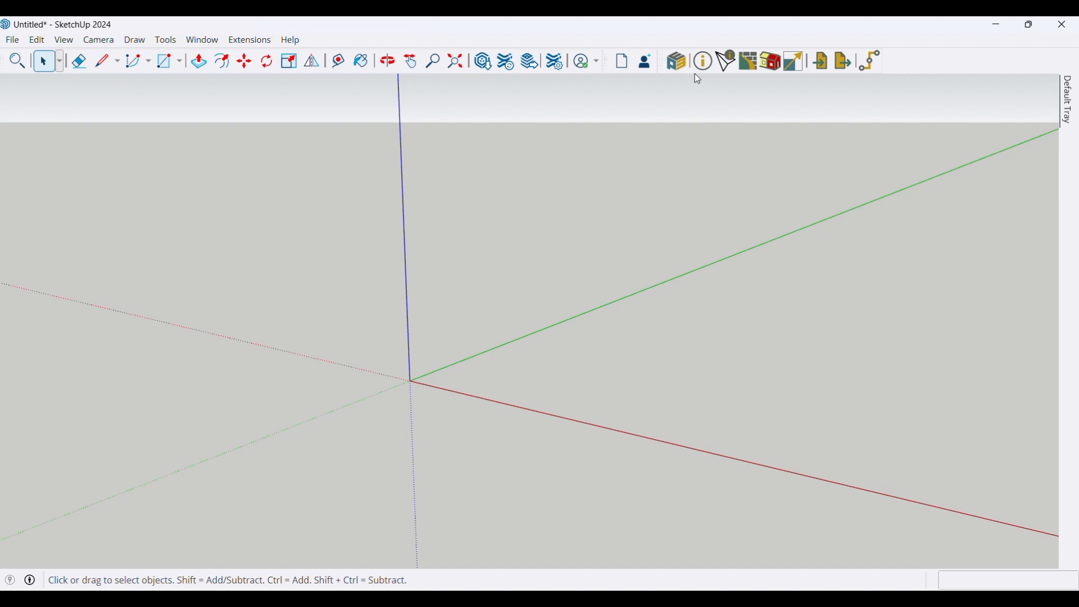
- Open the EP3 Model Wizard and review its internal loads, constructions, service hot water, HVAC systems and building geometry sections
{"action": "left_click", "coordinate": [678, 60]}
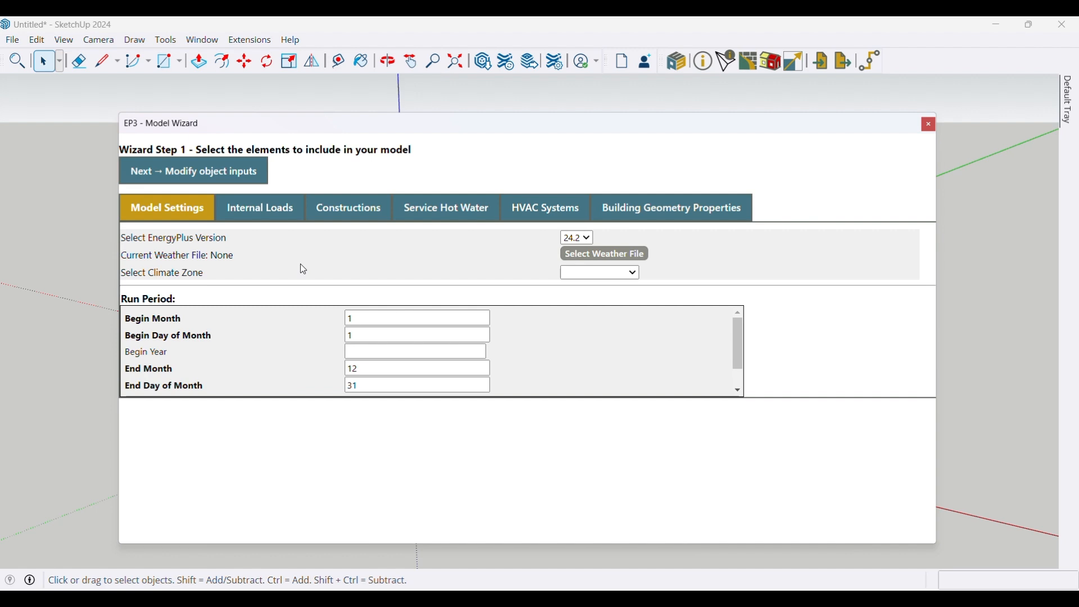
{"action": "left_click", "coordinate": [260, 211]}
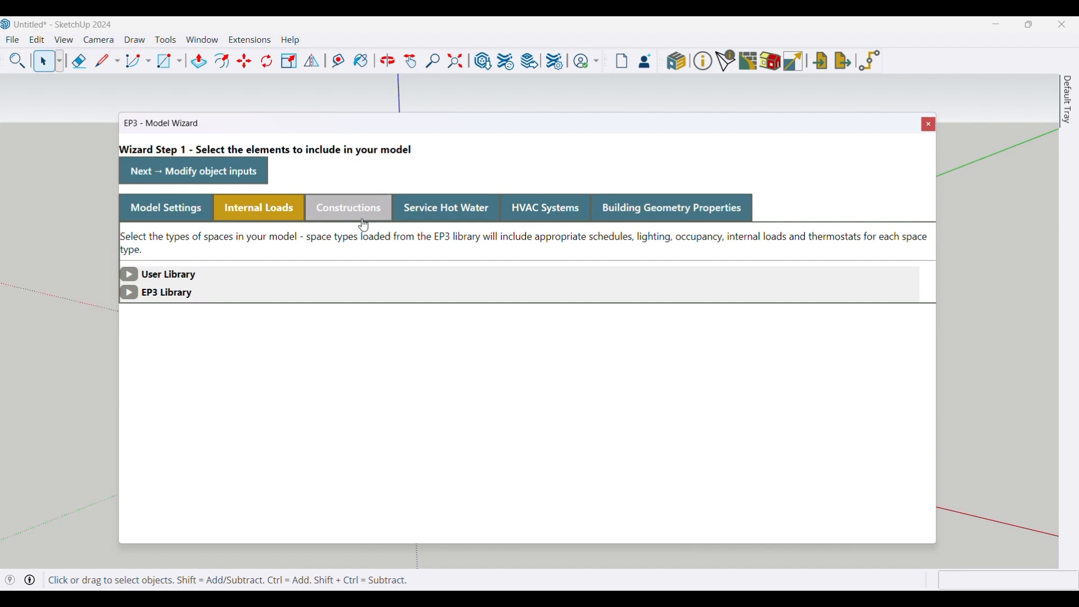
{"action": "left_click", "coordinate": [359, 220]}
{"action": "left_click", "coordinate": [449, 217]}
{"action": "left_click", "coordinate": [561, 215]}
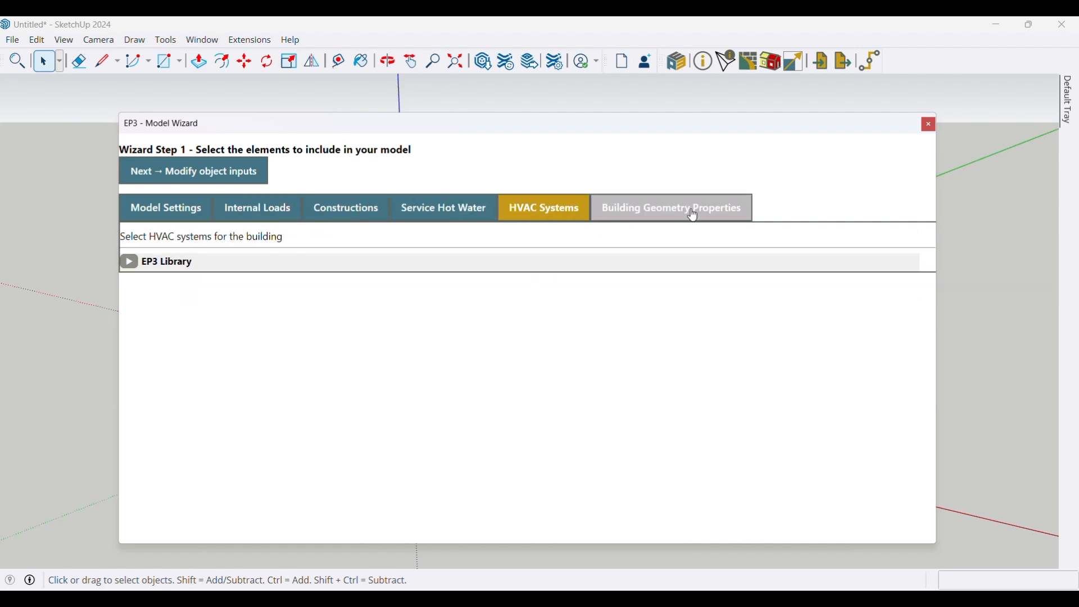
{"action": "left_click", "coordinate": [633, 223]}
{"action": "left_click", "coordinate": [542, 210]}
{"action": "left_click", "coordinate": [444, 211]}
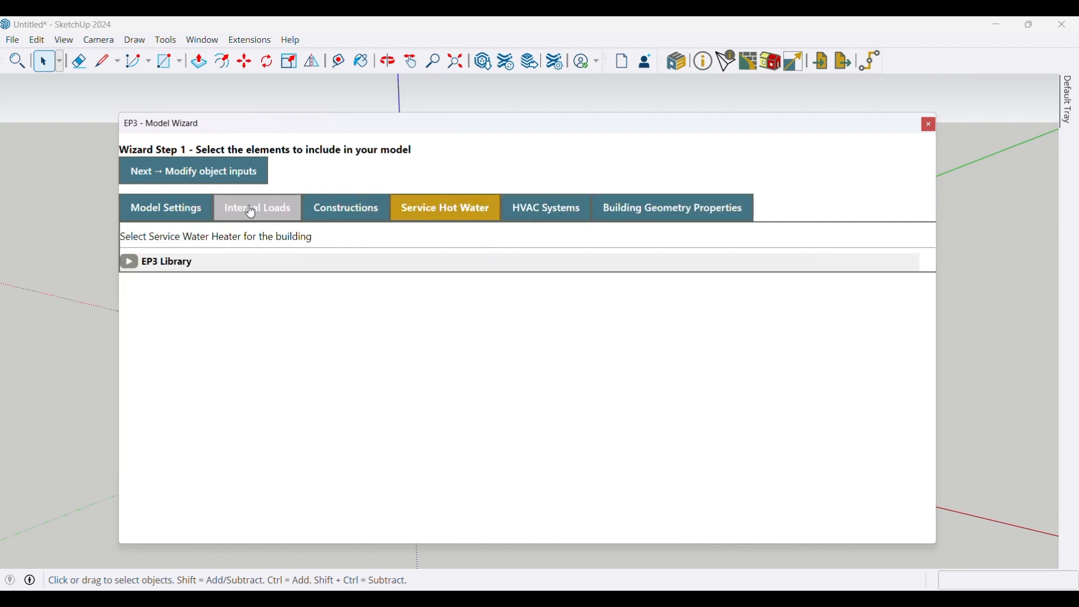
{"action": "left_click", "coordinate": [182, 214]}
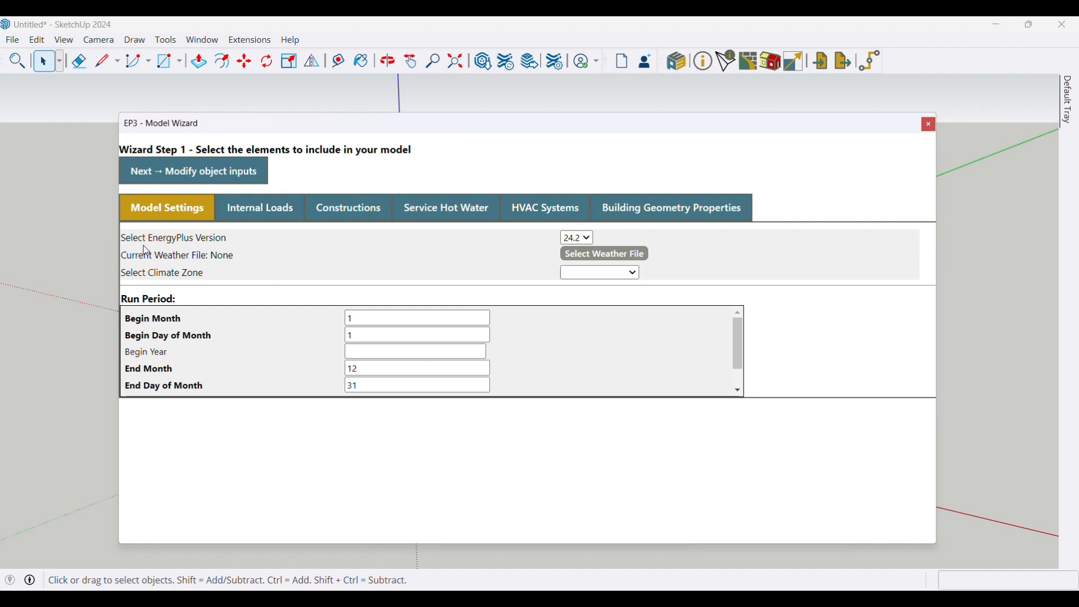
- Review the selectable EnergyPlus versions in the model settings, keeping version 24.2
{"action": "left_click", "coordinate": [590, 243]}
{"action": "left_click", "coordinate": [634, 239]}
{"action": "left_click", "coordinate": [584, 239]}
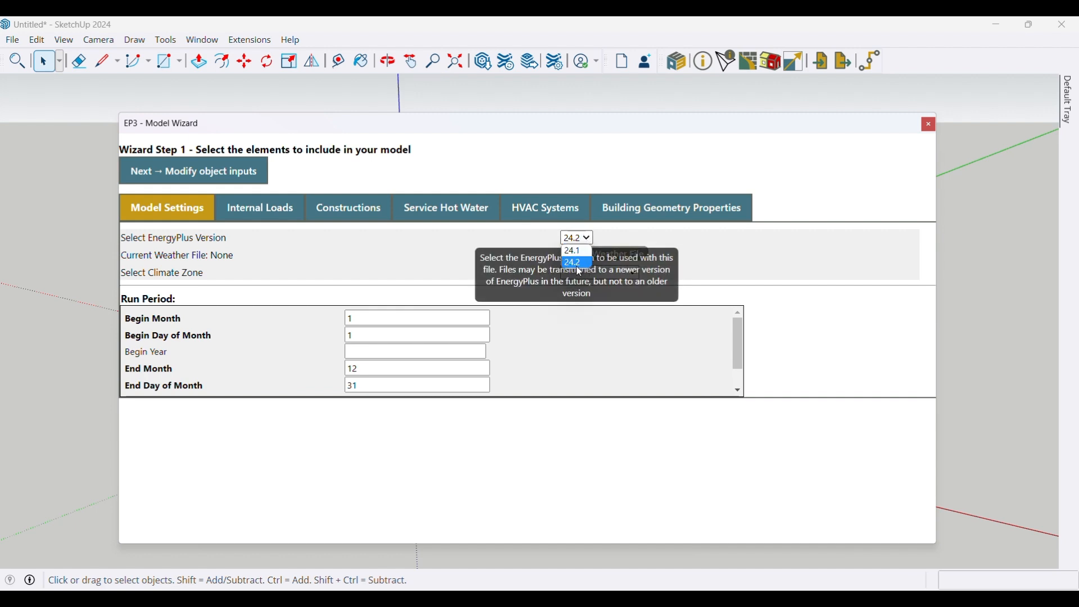
{"action": "left_click", "coordinate": [690, 256]}
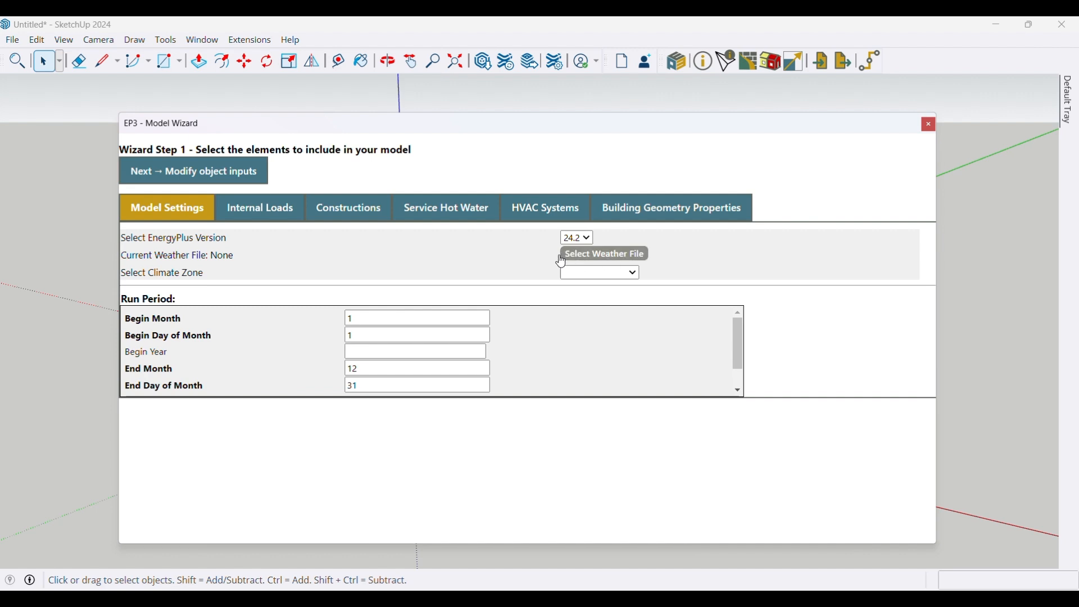
{"action": "left_click", "coordinate": [575, 238]}
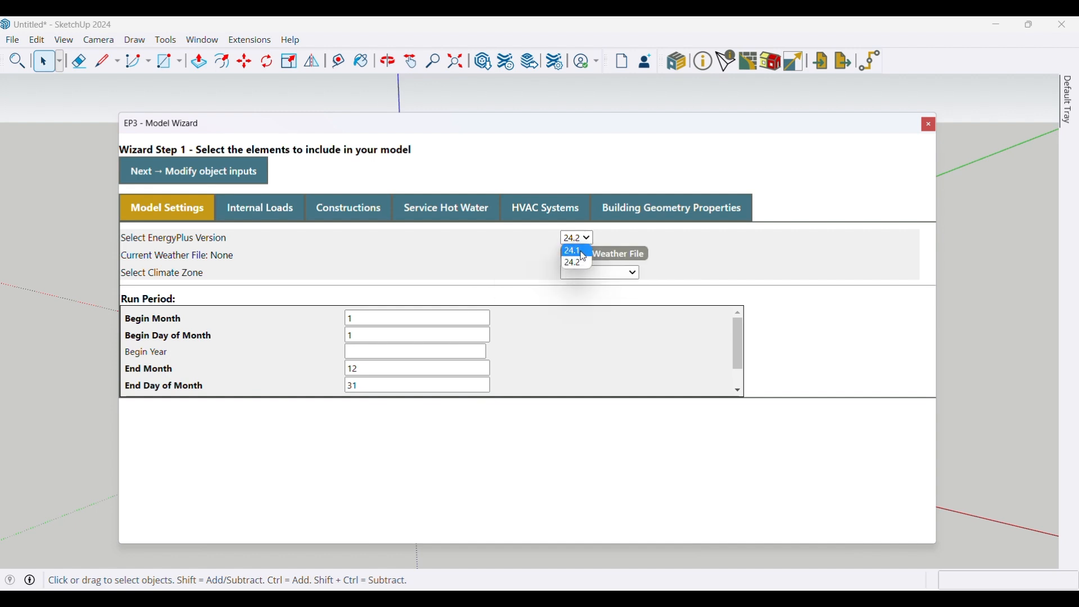
{"action": "left_click", "coordinate": [730, 255]}
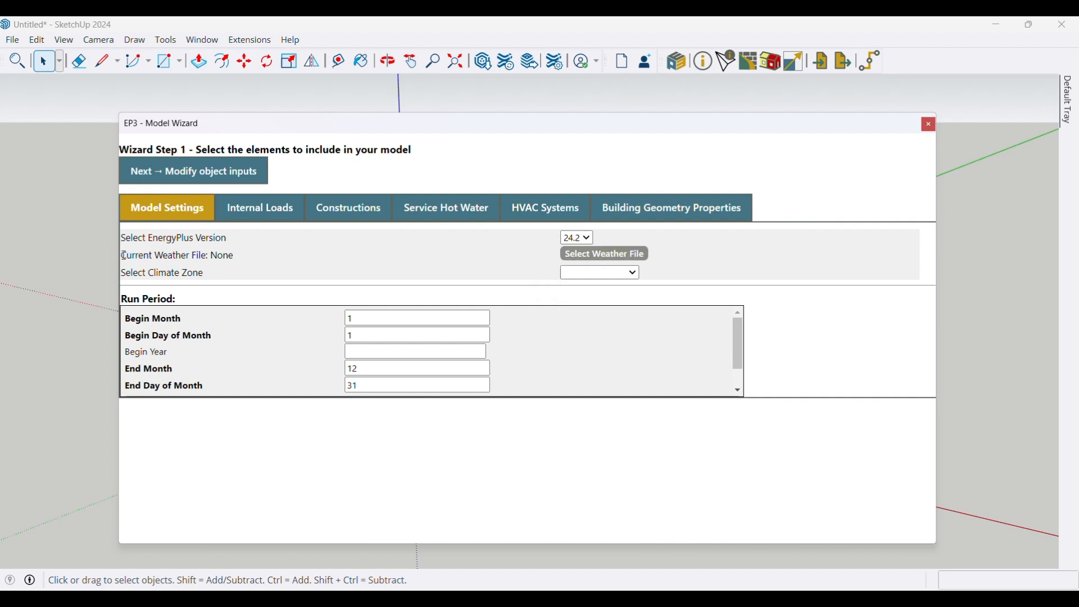
- Set the weather file to USA_VT_Burlington.Intl.AP.726170_TMY3.epw and review the climate zone options without choosing one
{"action": "left_click", "coordinate": [611, 257]}
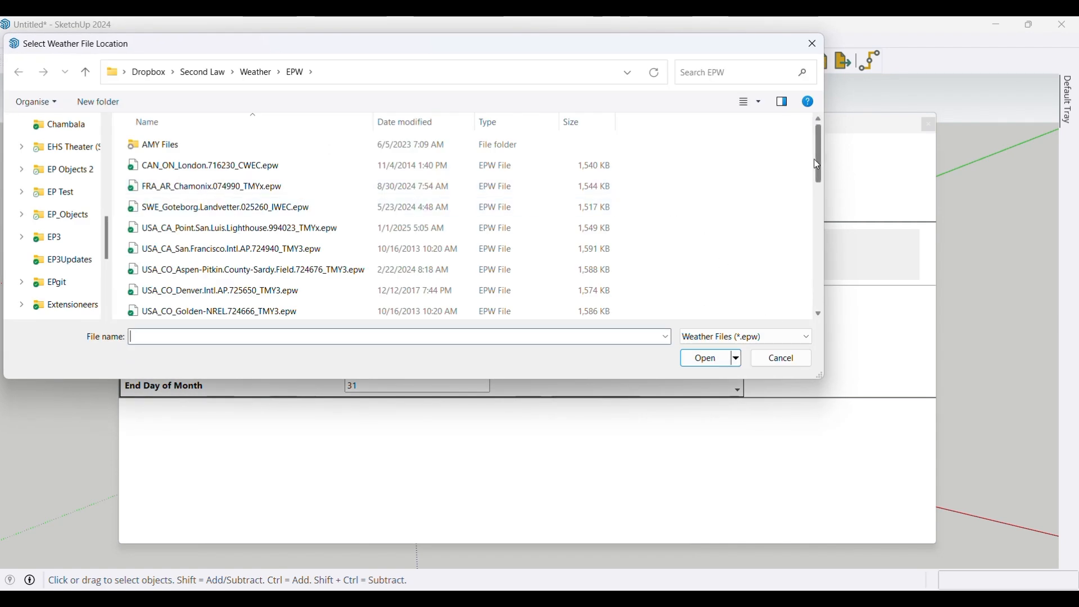
{"action": "left_click_drag", "start_coordinate": [813, 160], "coordinate": [811, 280]}
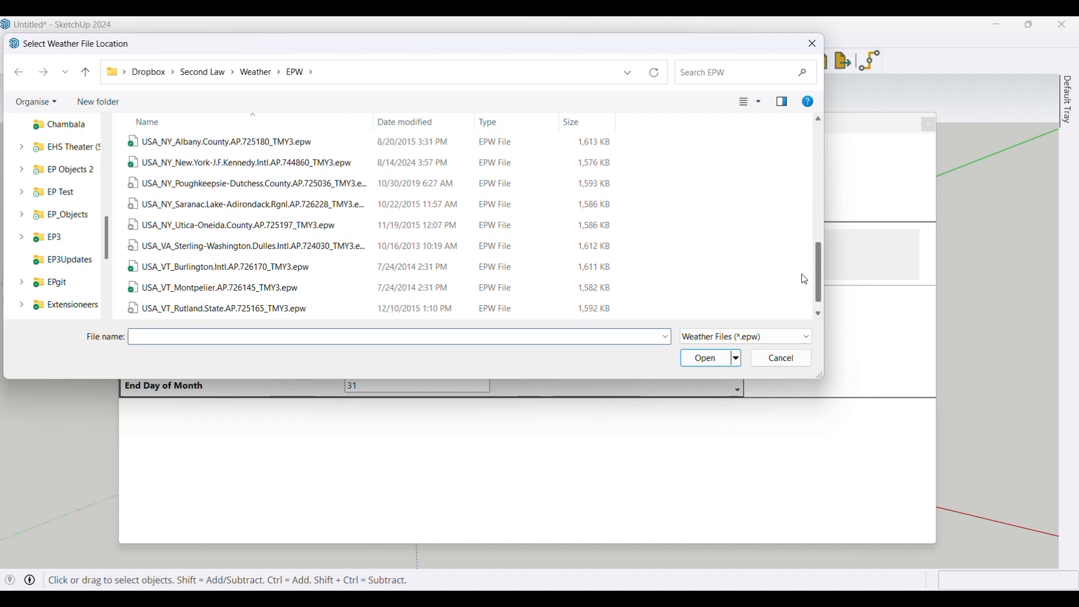
{"action": "left_click", "coordinate": [393, 268]}
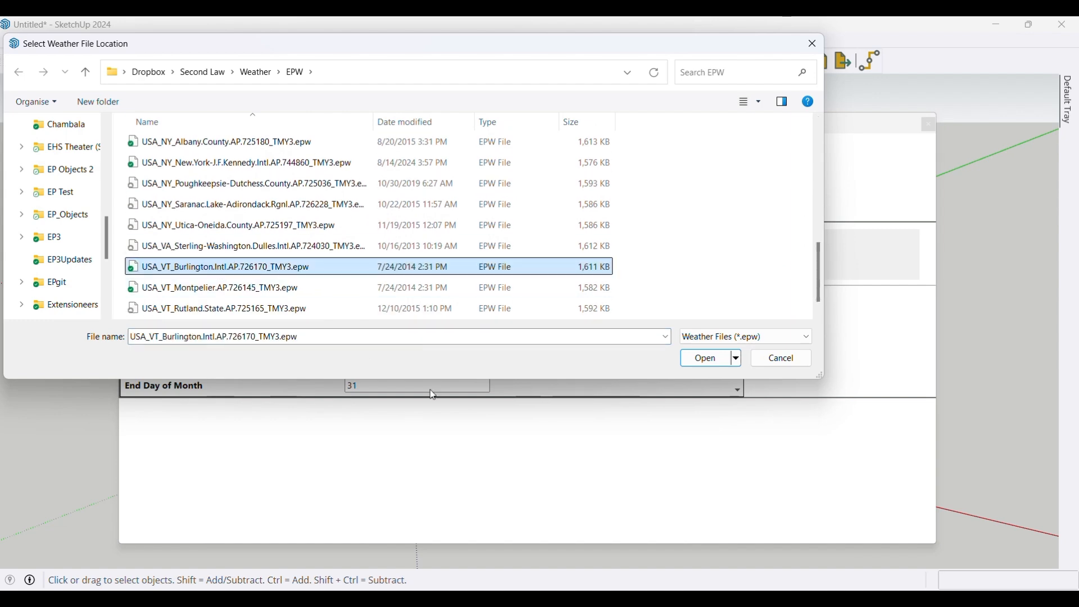
{"action": "left_click", "coordinate": [694, 368]}
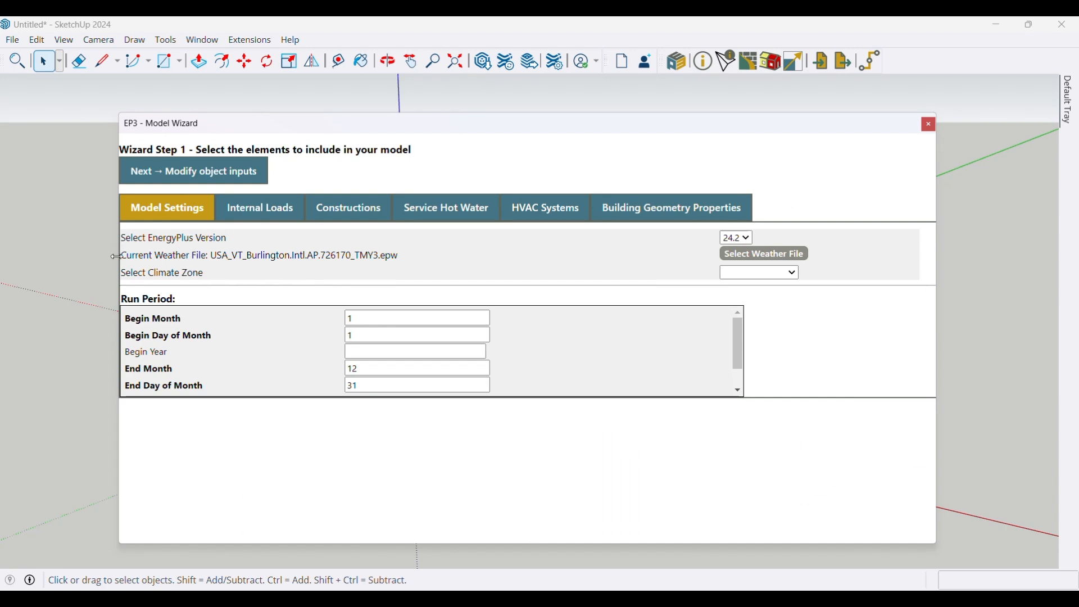
{"action": "left_click_drag", "start_coordinate": [400, 257], "coordinate": [216, 256]}
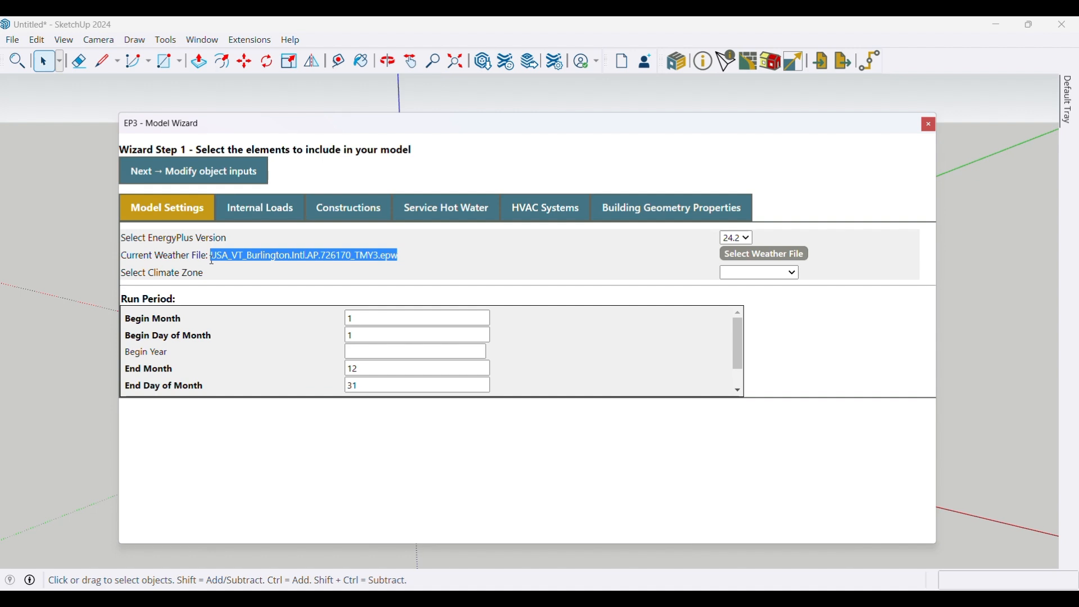
{"action": "left_click", "coordinate": [235, 269]}
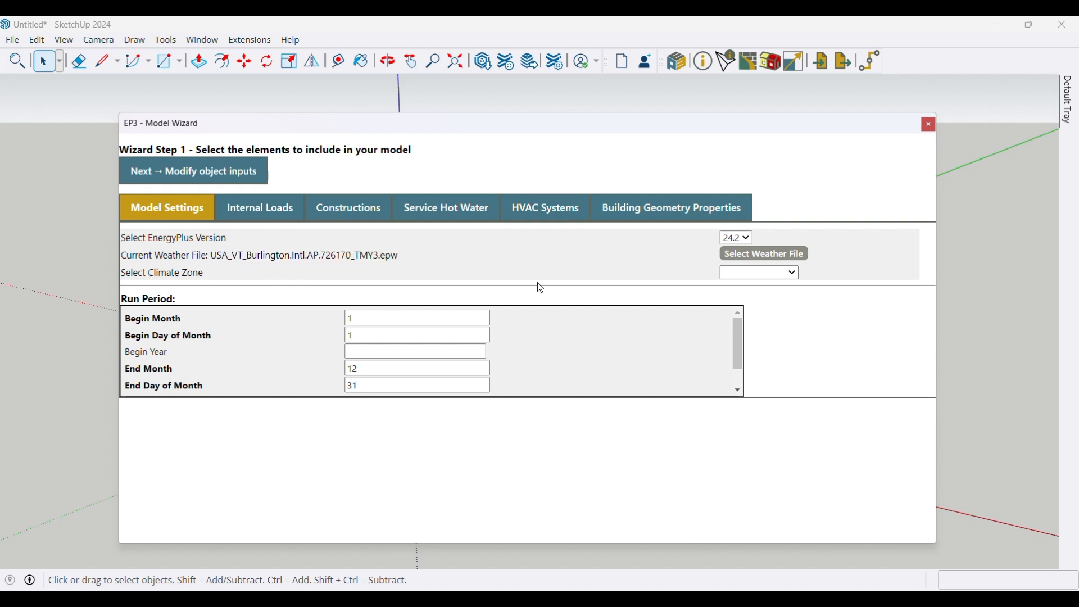
{"action": "left_click", "coordinate": [767, 272]}
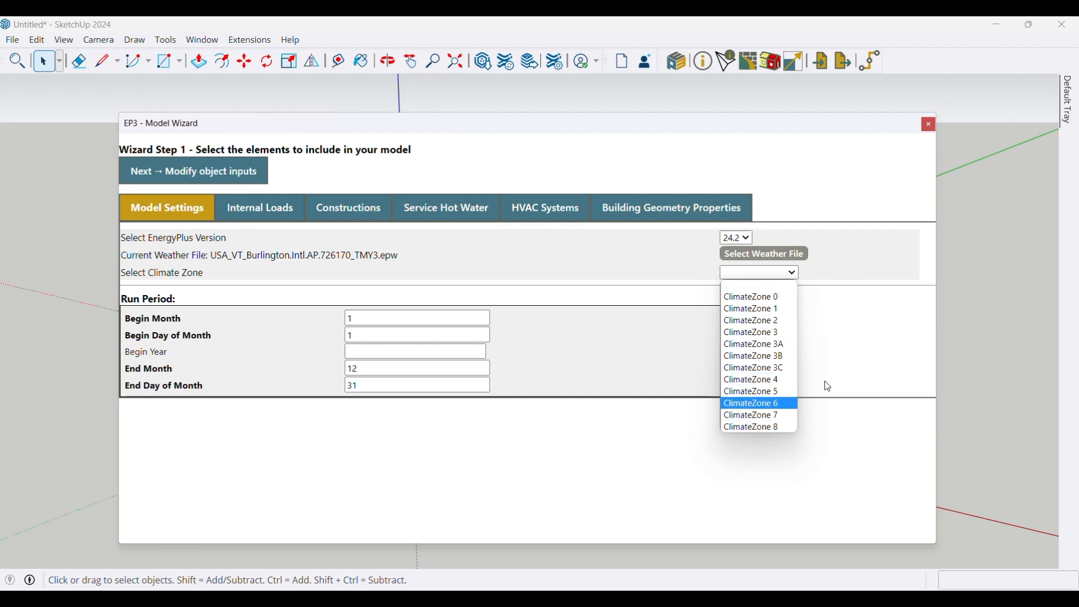
{"action": "left_click", "coordinate": [868, 346]}
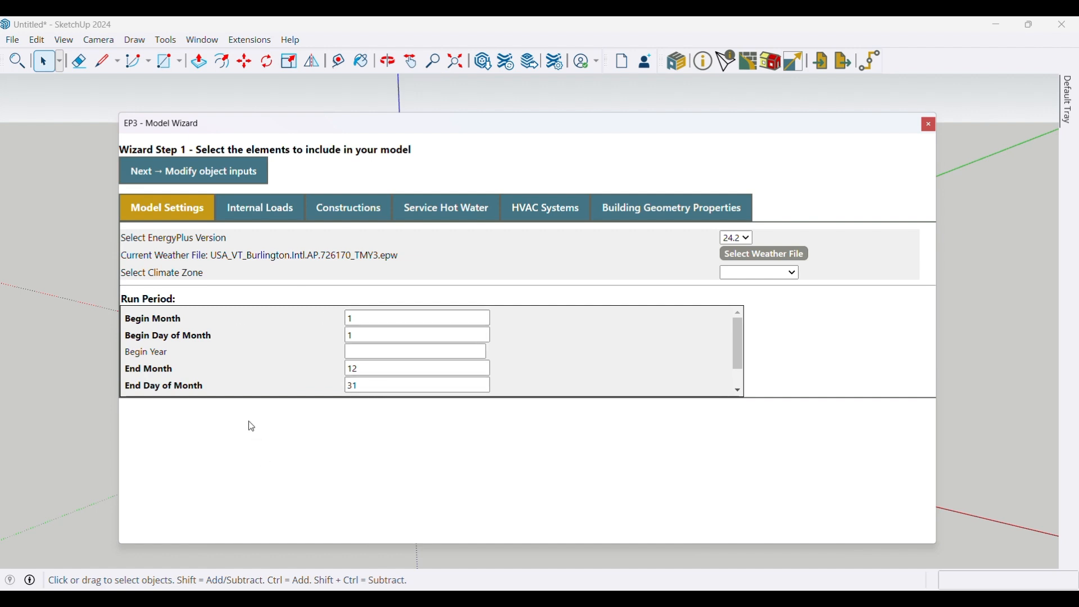
- Include the Residential Apartments and Residential Circulation space types from the EP3 Library in the model's internal loads
{"action": "left_click", "coordinate": [265, 212]}
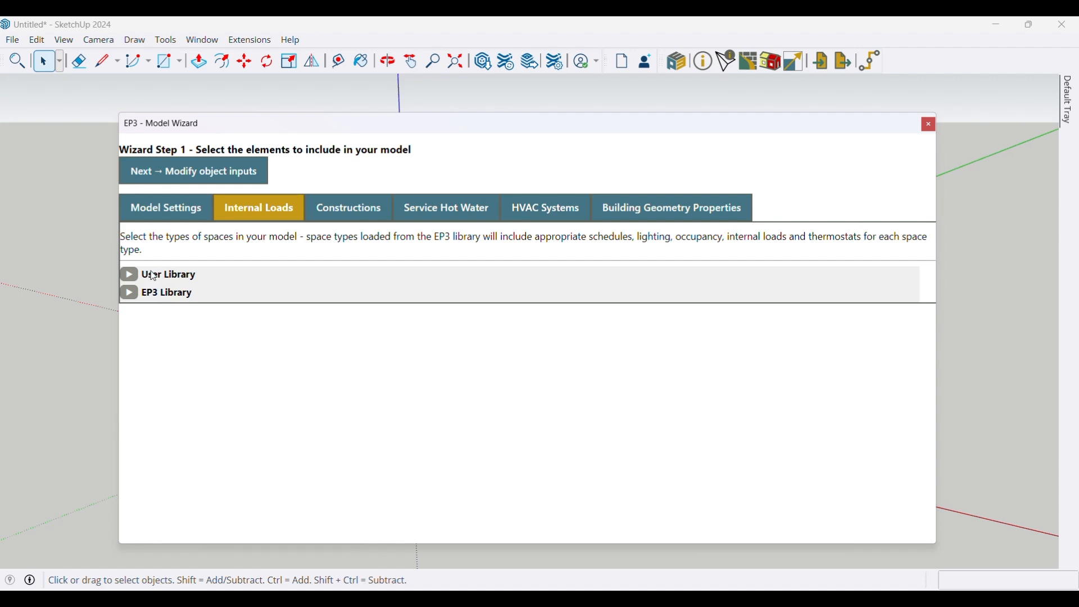
{"action": "left_click", "coordinate": [129, 295]}
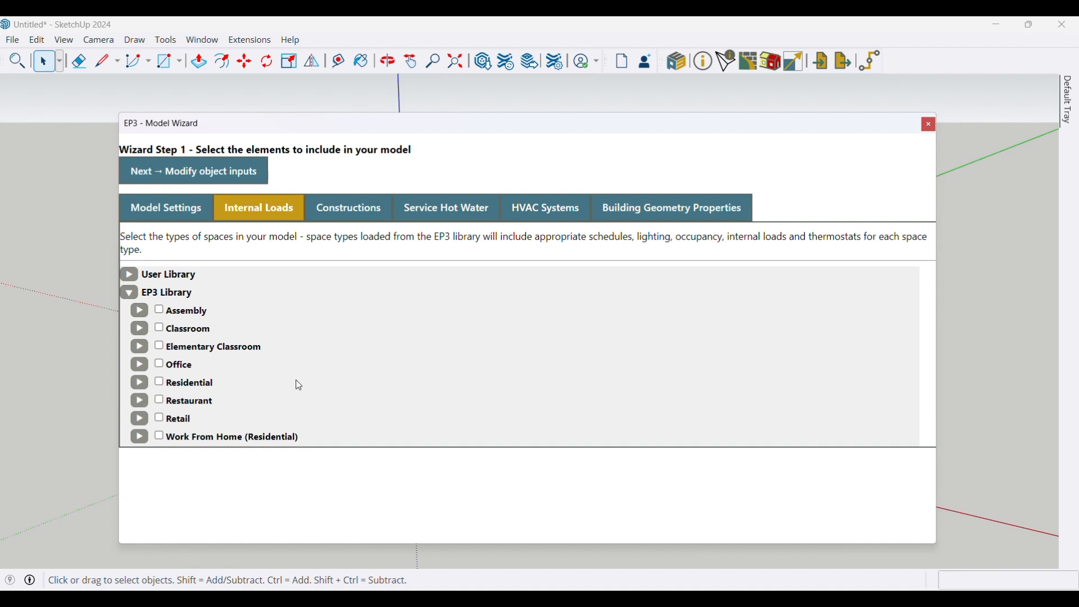
{"action": "left_click", "coordinate": [140, 386]}
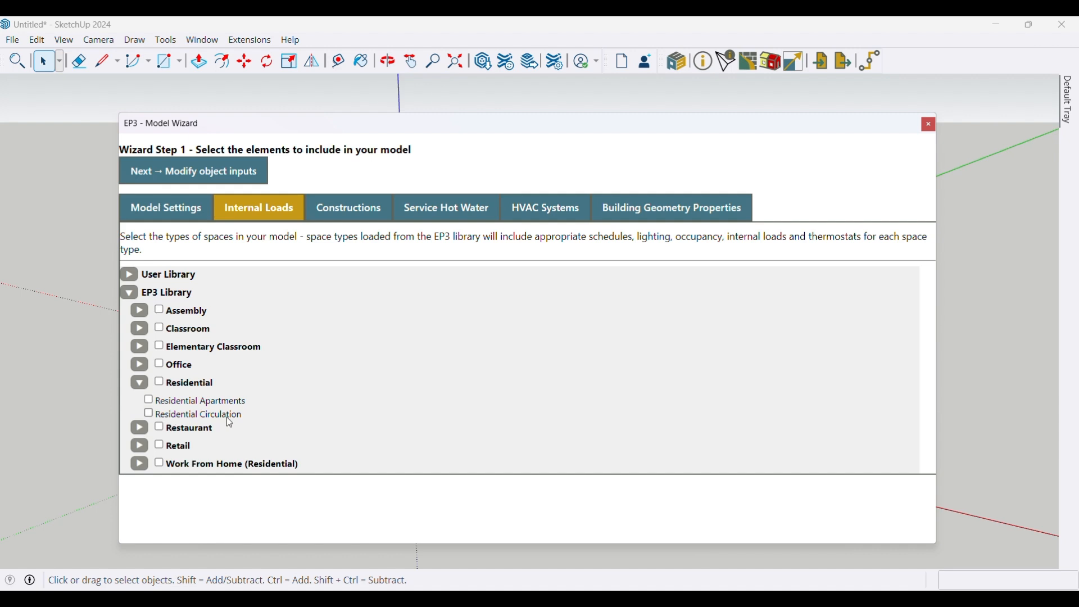
{"action": "left_click", "coordinate": [148, 400]}
{"action": "left_click", "coordinate": [148, 414]}
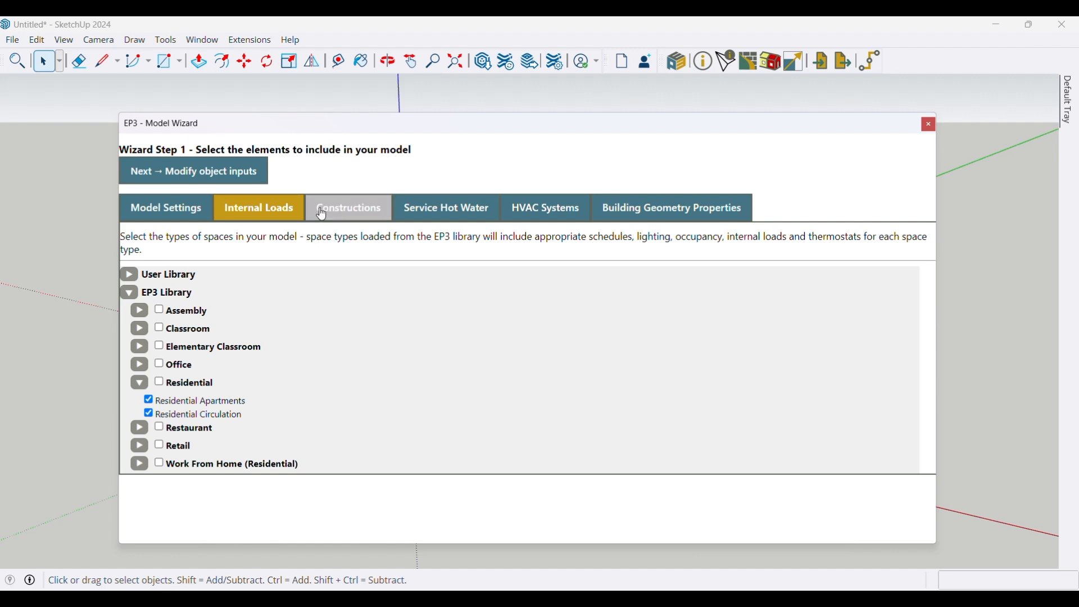
- Include all CZ5 Residential constructions of the ASHRAE90_1 2022 set from the EP3 Library in the model
{"action": "left_click", "coordinate": [348, 209]}
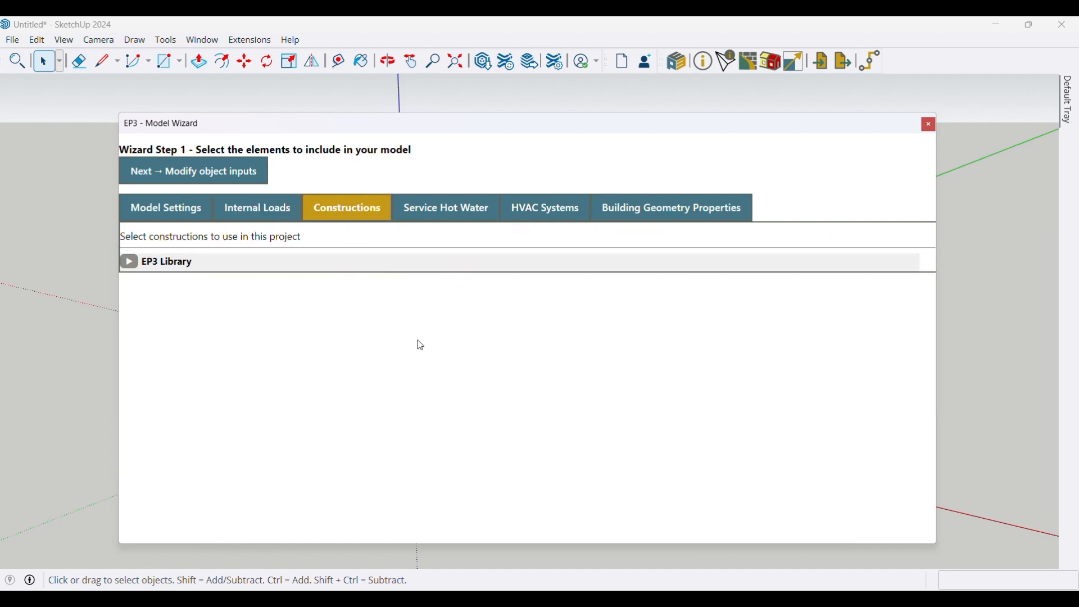
{"action": "left_click", "coordinate": [130, 263]}
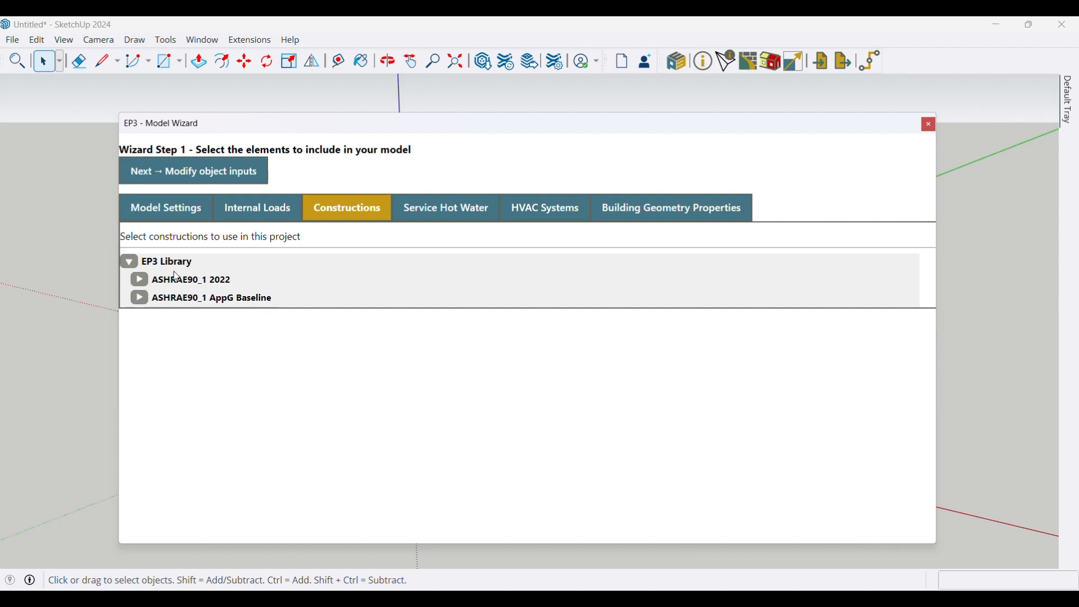
{"action": "left_click", "coordinate": [140, 282]}
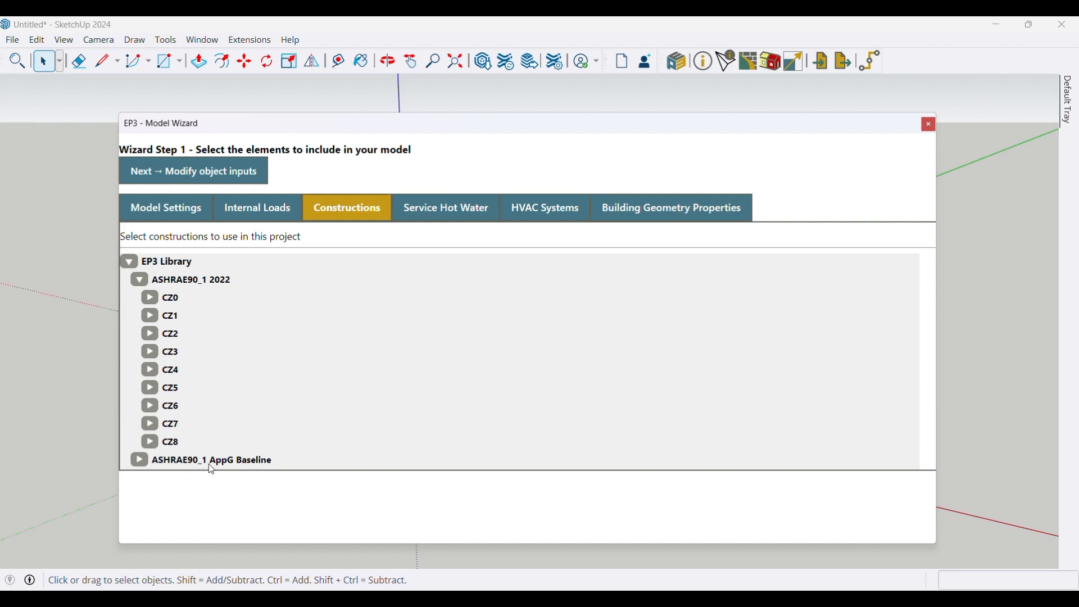
{"action": "left_click", "coordinate": [150, 387]}
{"action": "scroll", "coordinate": [281, 359], "scroll_direction": "down", "scroll_amount": 1}
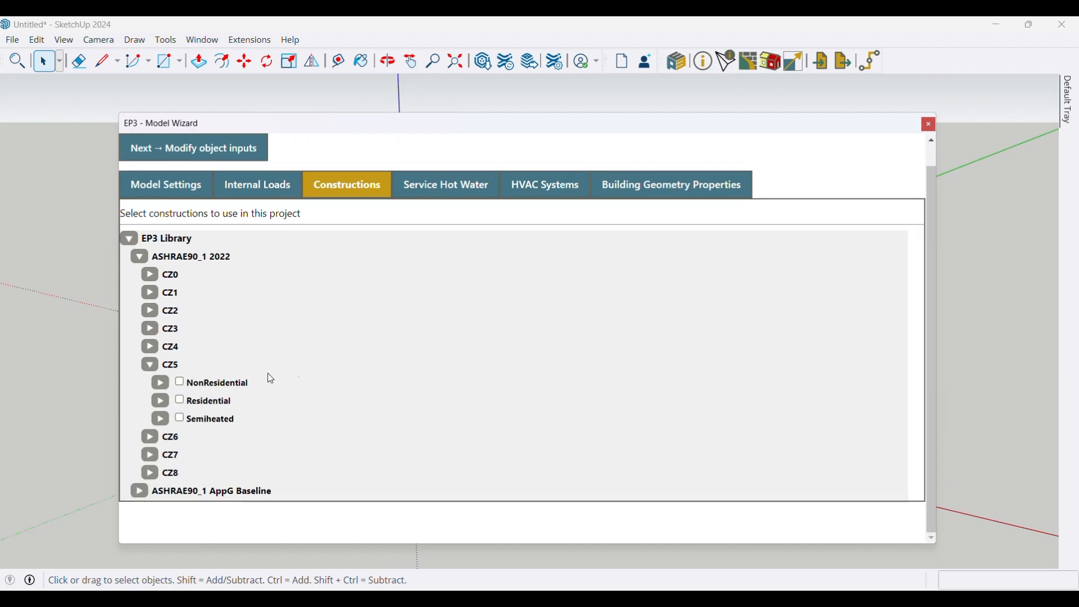
{"action": "left_click", "coordinate": [160, 401]}
{"action": "scroll", "coordinate": [360, 340], "scroll_direction": "down", "scroll_amount": 3}
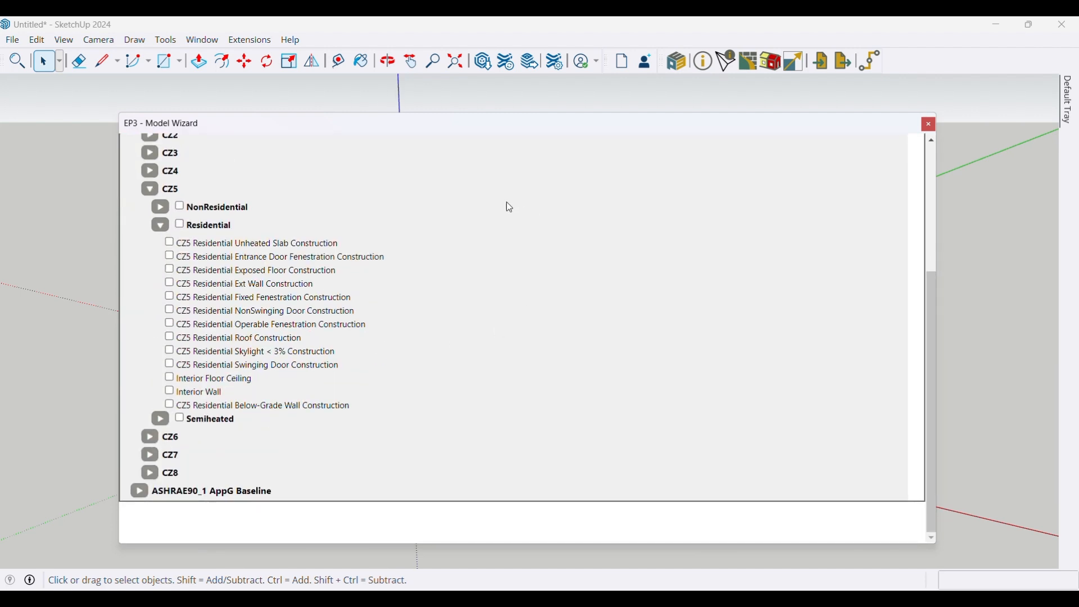
{"action": "left_click", "coordinate": [179, 226]}
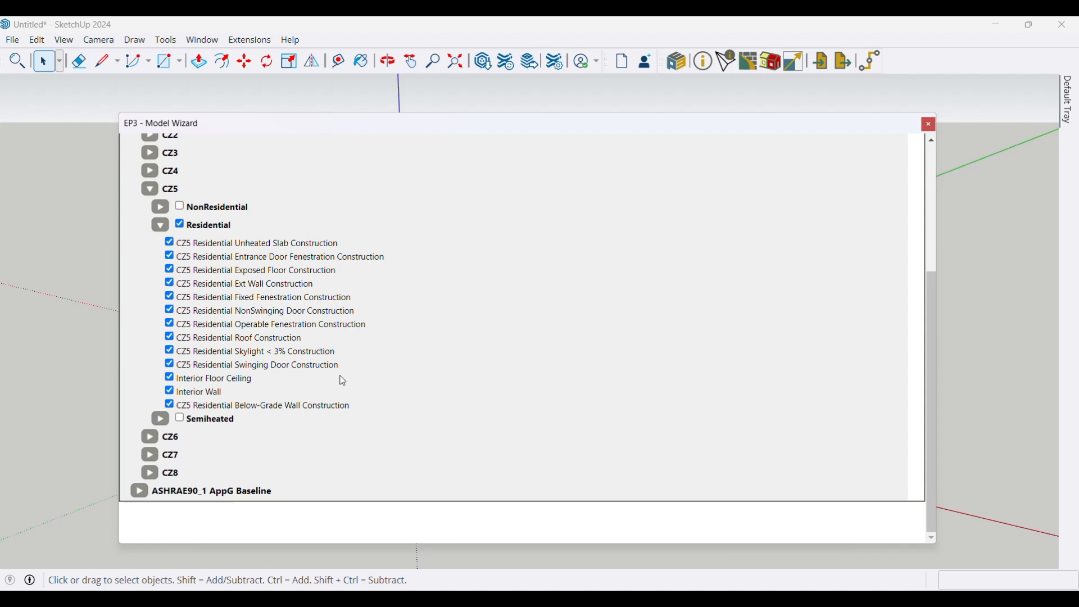
{"action": "scroll", "coordinate": [339, 378], "scroll_direction": "up", "scroll_amount": 5}
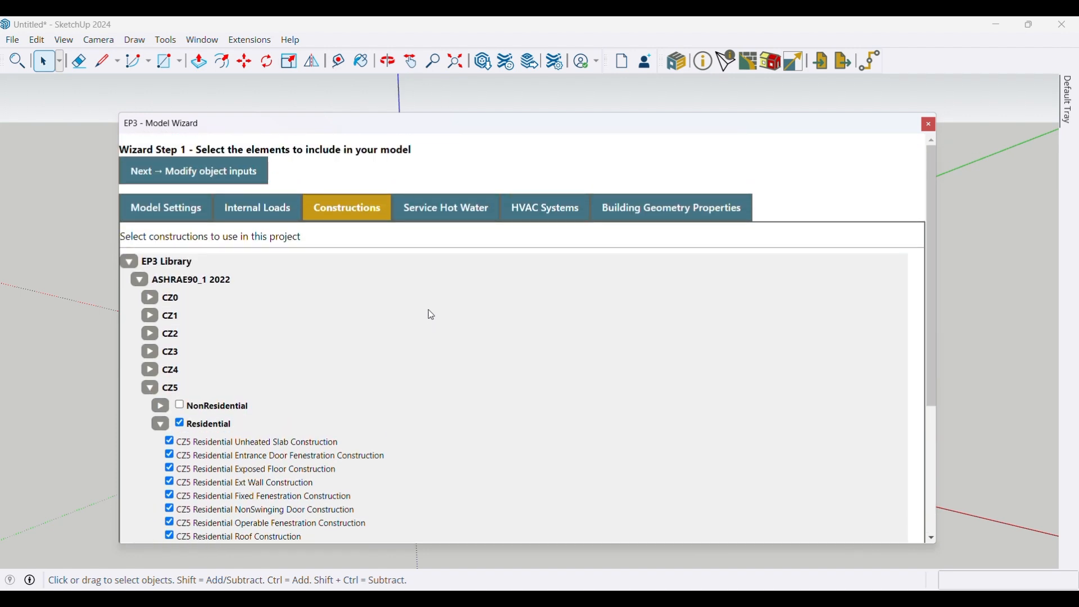
- Include the WaterHeater_Mixed service water heater from the EP3 Library for the building
{"action": "left_click", "coordinate": [439, 216]}
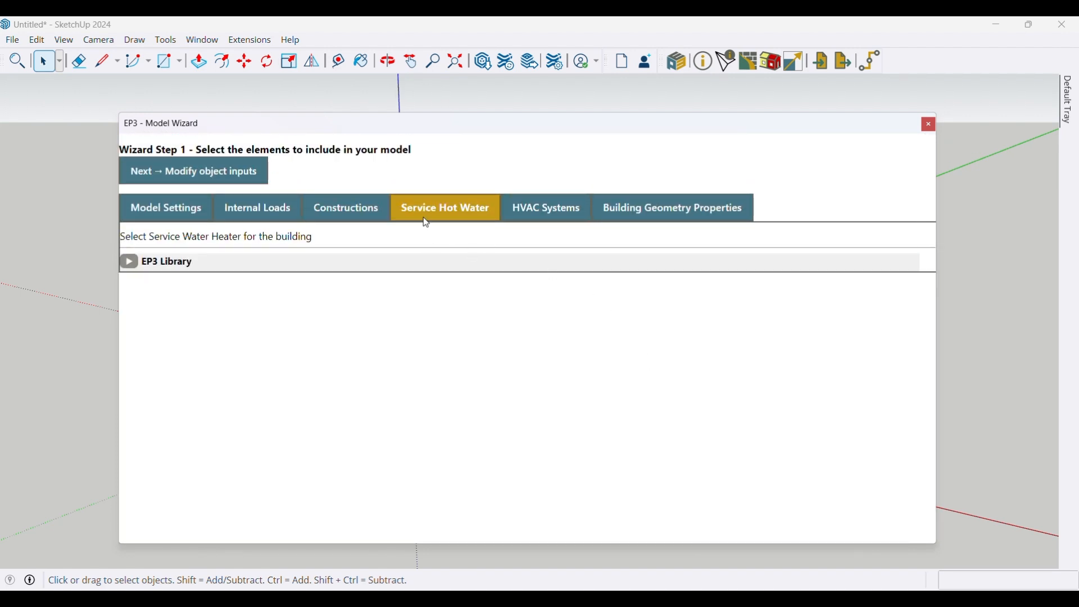
{"action": "left_click", "coordinate": [131, 263]}
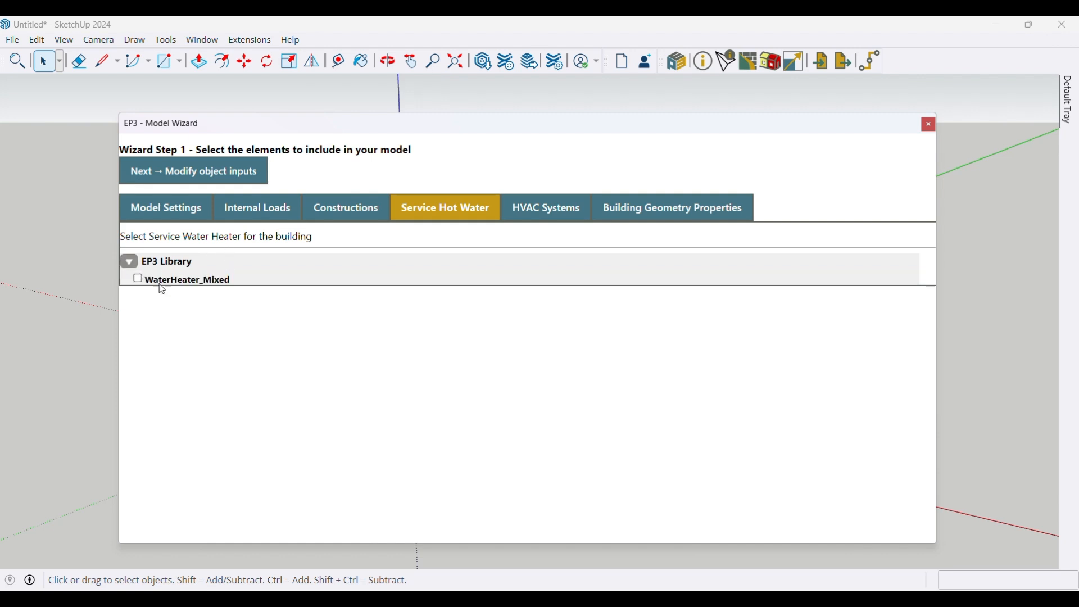
{"action": "left_click", "coordinate": [137, 279]}
- Include the DOAS with water coils and Fan Coil systems from the EP3 Library as the building's HVAC systems
{"action": "left_click", "coordinate": [548, 209]}
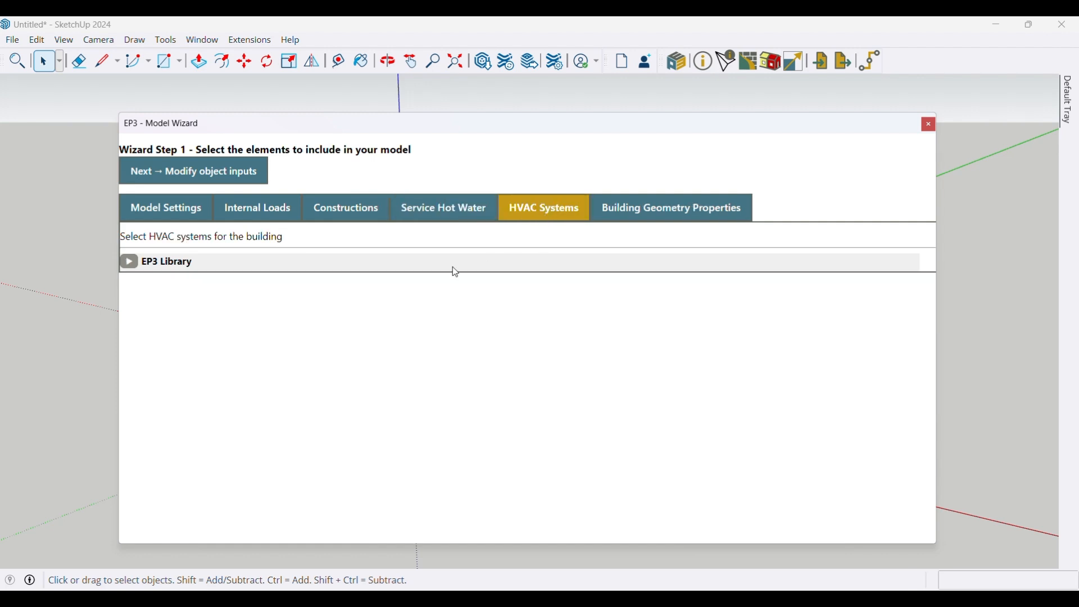
{"action": "left_click", "coordinate": [129, 263]}
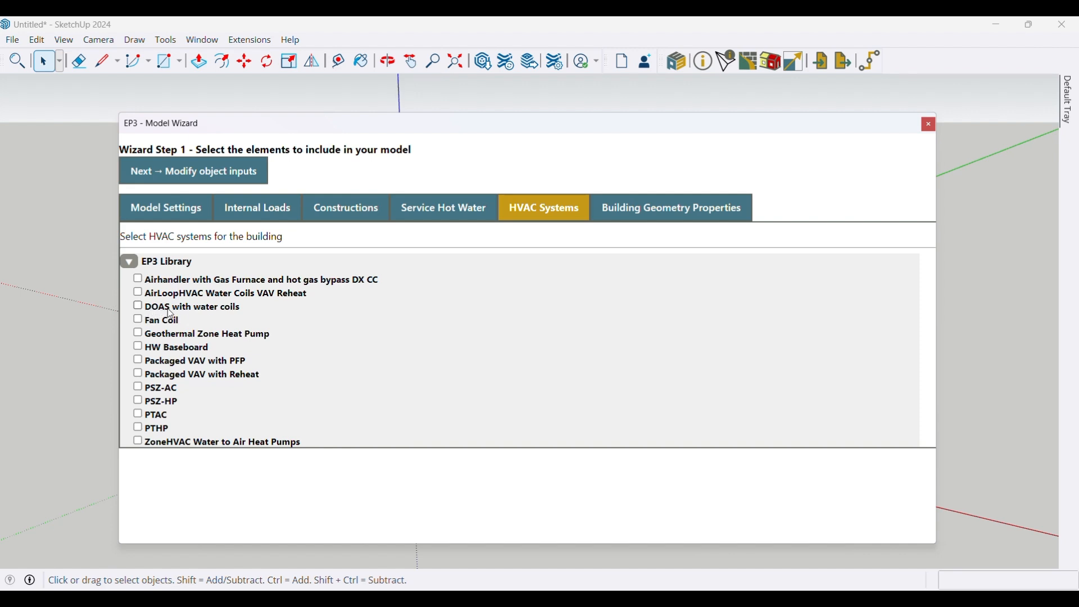
{"action": "left_click", "coordinate": [138, 308]}
{"action": "left_click", "coordinate": [139, 320]}
- Review the building drawing methods in the geometry properties, keeping the option to let EP3 draw a rectangular building
{"action": "left_click", "coordinate": [676, 217]}
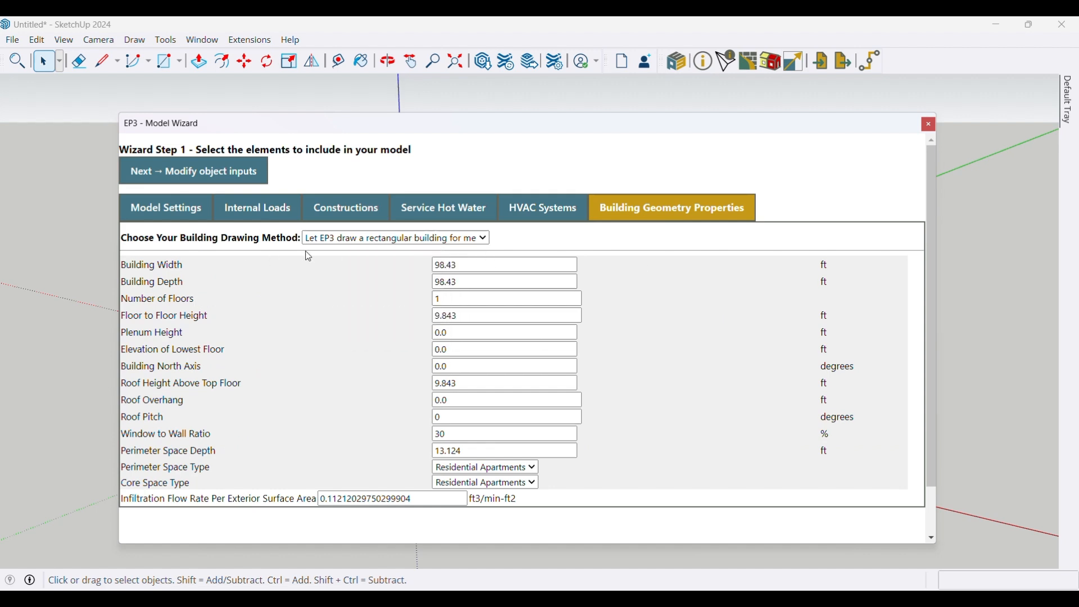
{"action": "left_click", "coordinate": [484, 242]}
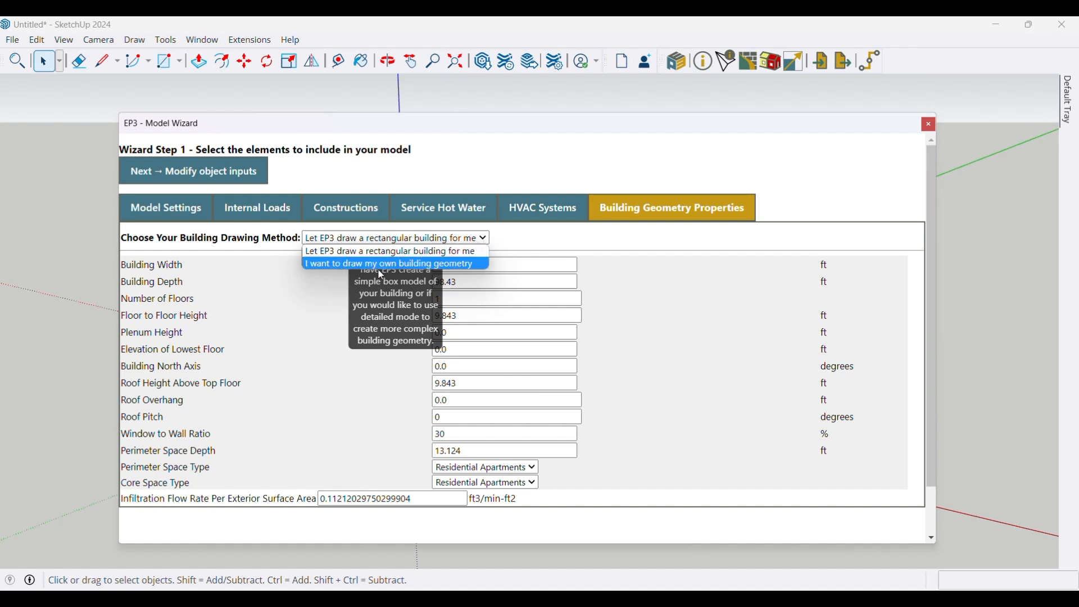
{"action": "left_click", "coordinate": [669, 262]}
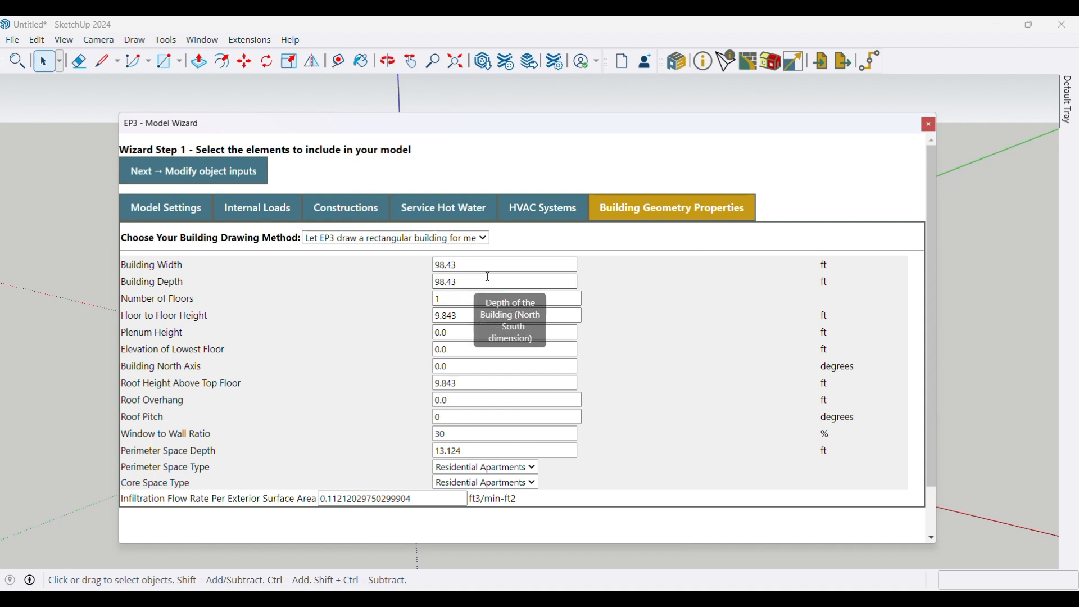
- Set the building width to 72 ft and the building depth to 50 ft
{"action": "left_click_drag", "start_coordinate": [559, 265], "coordinate": [374, 268]}
{"action": "type", "text": "70"}
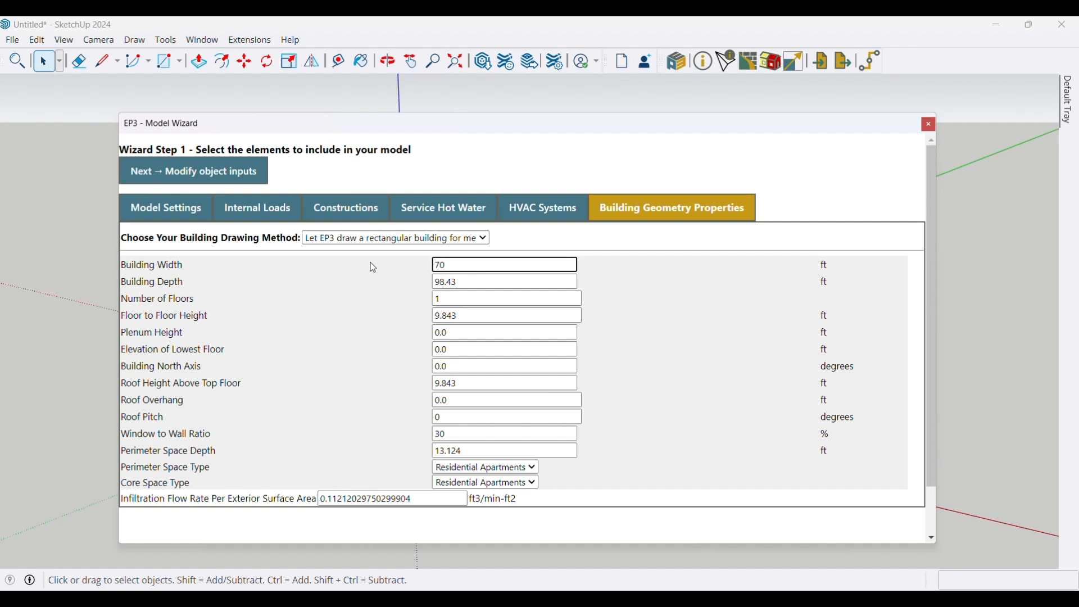
{"action": "key", "text": "Tab"}
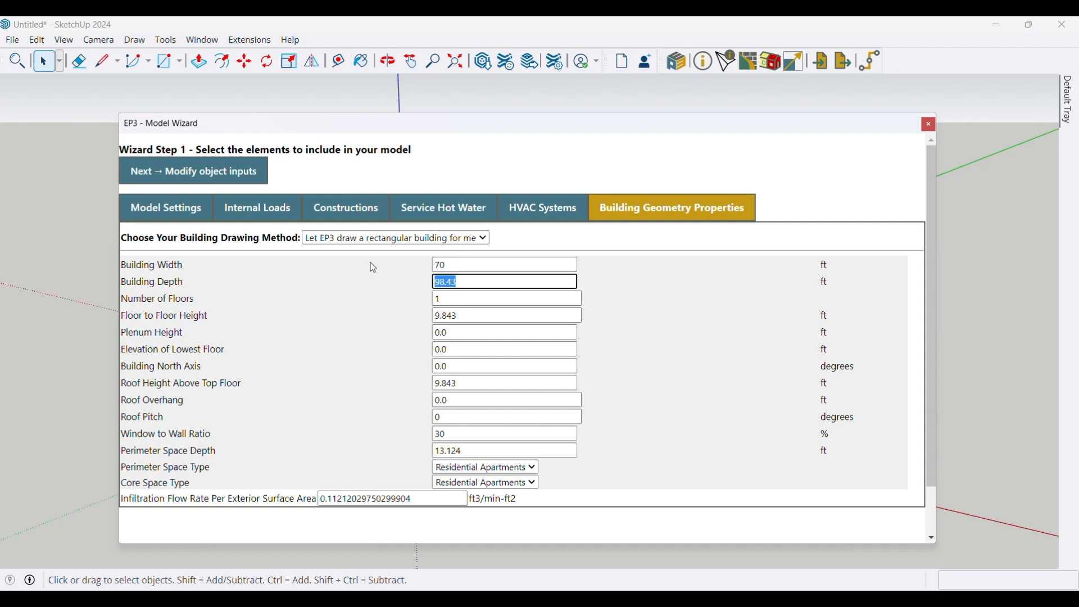
{"action": "key", "text": "shift+Tab"}
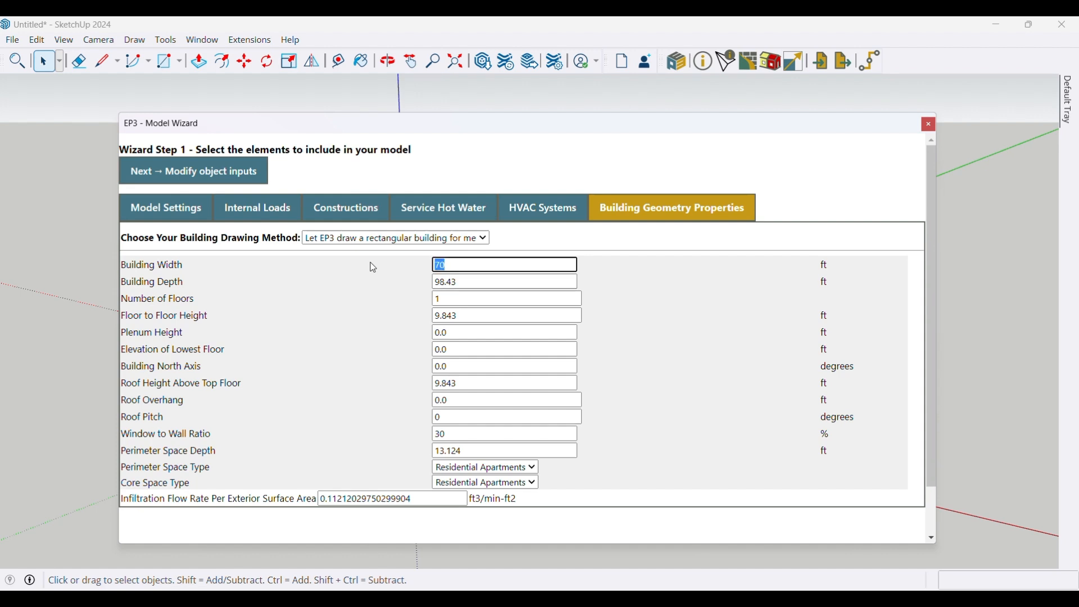
{"action": "type", "text": "72"}
{"action": "key", "text": "Tab"}
{"action": "type", "text": "50"}
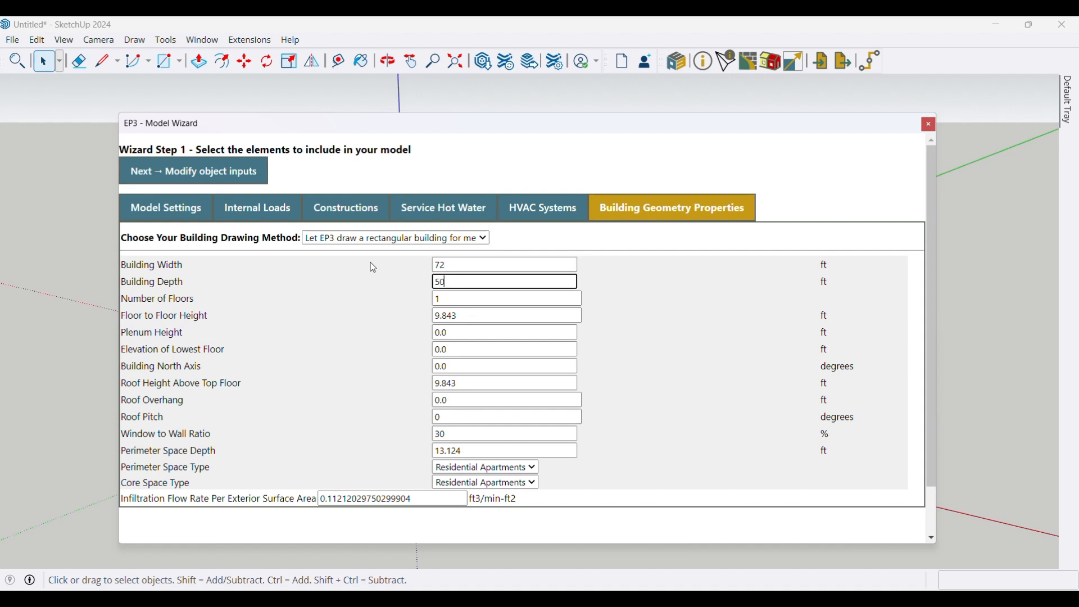
- Set the number of floors to 9 and the floor to floor height to 9.5 ft
{"action": "key", "text": "Tab"}
{"action": "type", "text": "9"}
{"action": "key", "text": "Tab"}
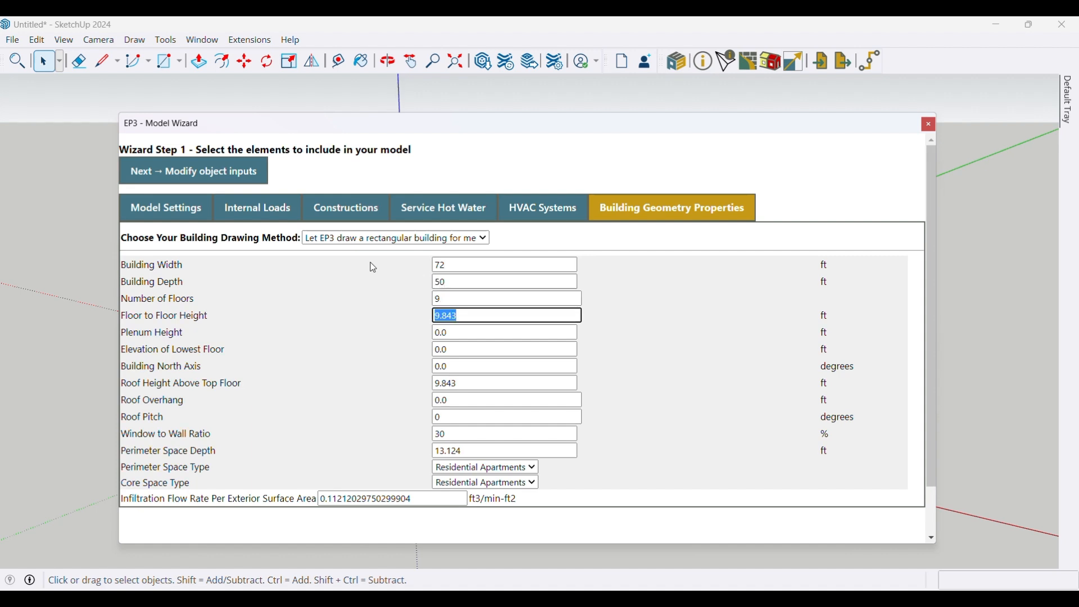
{"action": "type", "text": "9.5"}
{"action": "key", "text": "Tab"}
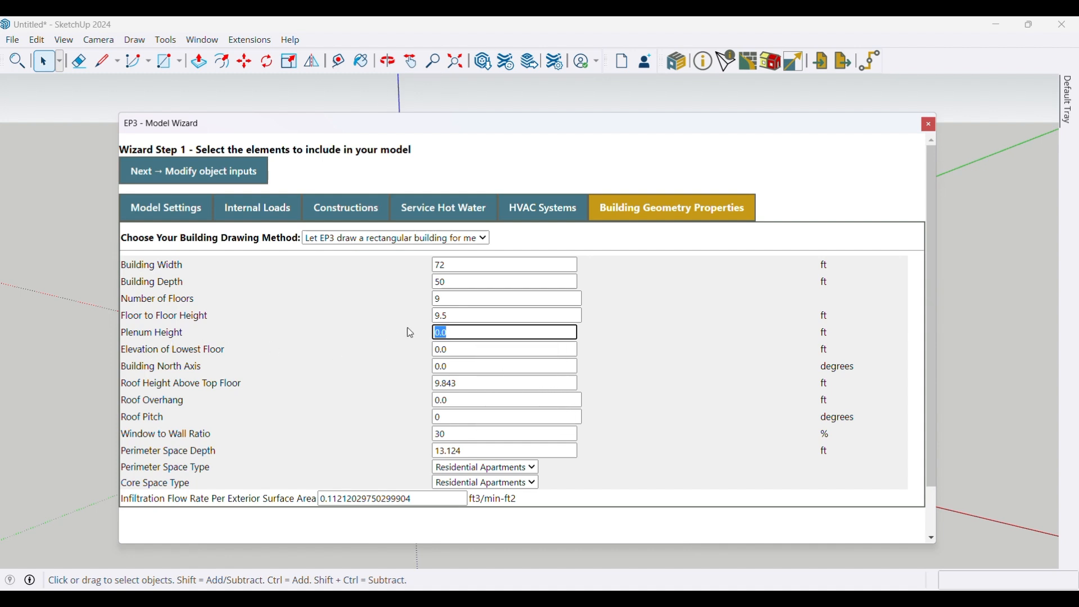
- Set the roof height above the top floor to 9.5 ft, keeping the plenum, elevation and north axis defaults
{"action": "mouse_move", "coordinate": [455, 333]}
{"action": "key", "text": "Tab"}
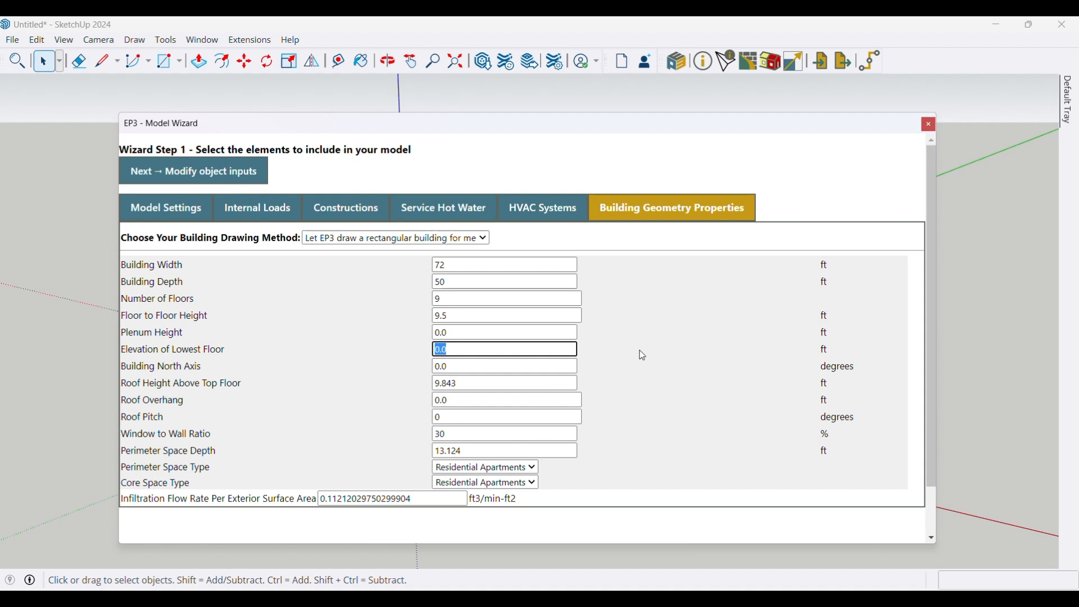
{"action": "key", "text": "Tab"}
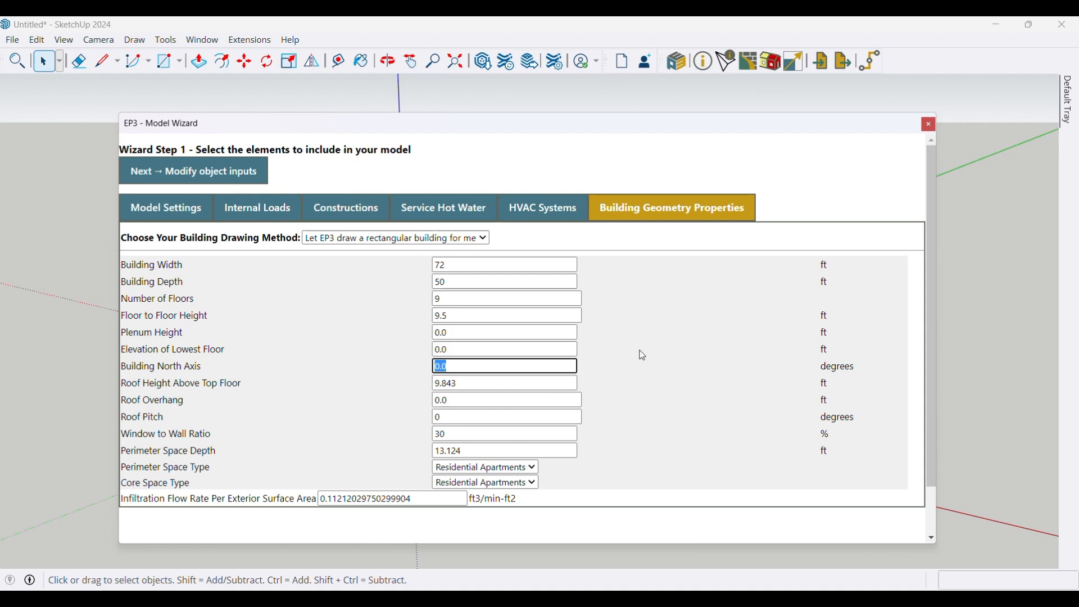
{"action": "key", "text": "Tab"}
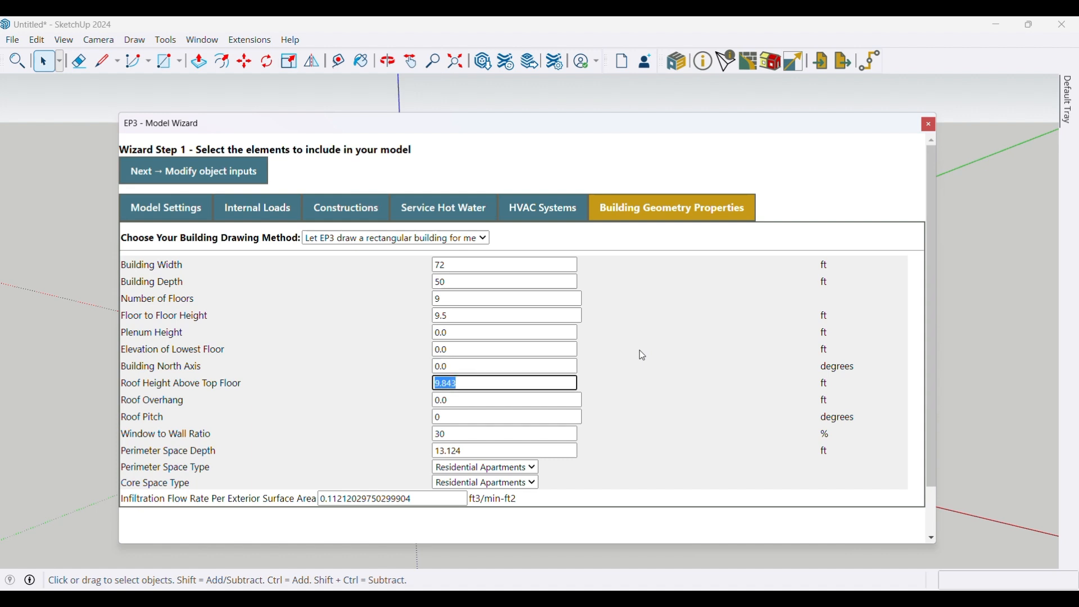
{"action": "type", "text": "9.5"}
{"action": "key", "text": "Tab"}
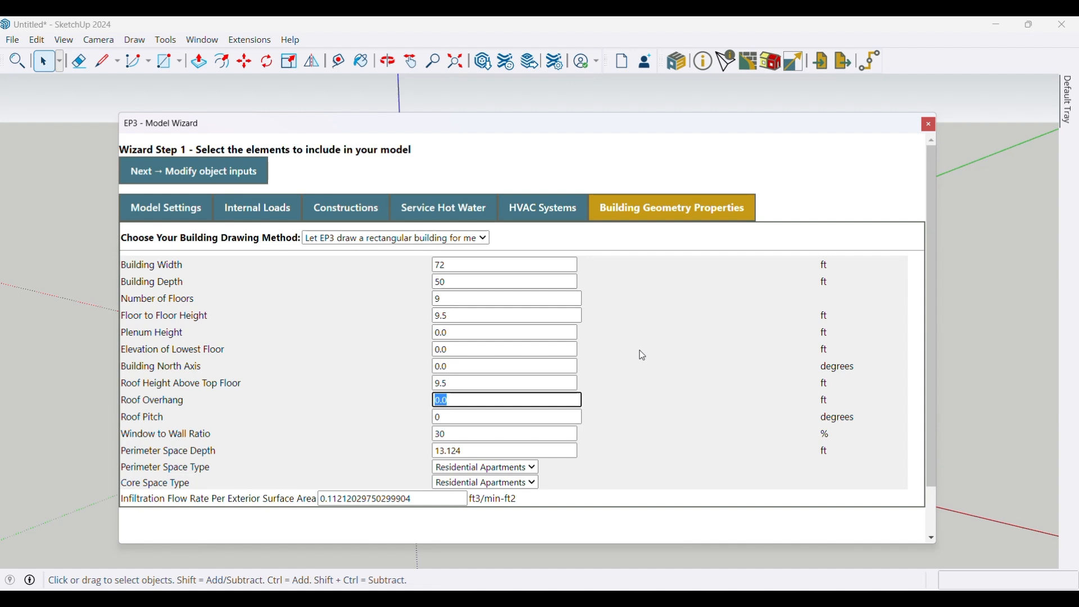
- Set the perimeter space depth to 16 ft, keeping the default roof overhang, roof pitch and window to wall ratio
{"action": "key", "text": "Tab"}
{"action": "key", "text": "Tab"}
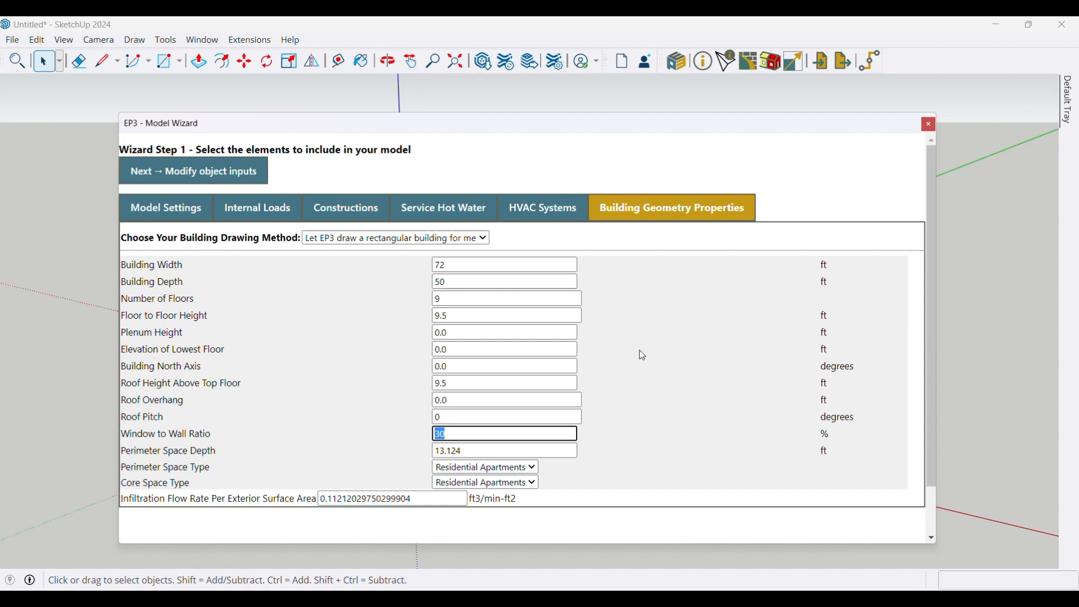
{"action": "key", "text": "Tab"}
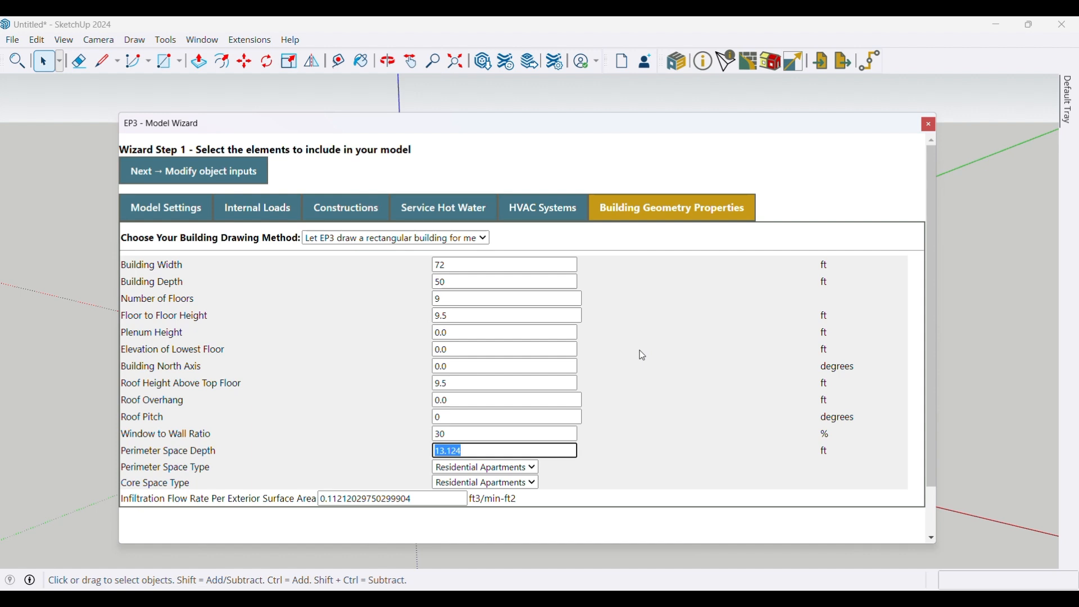
{"action": "type", "text": "16"}
{"action": "key", "text": "Tab"}
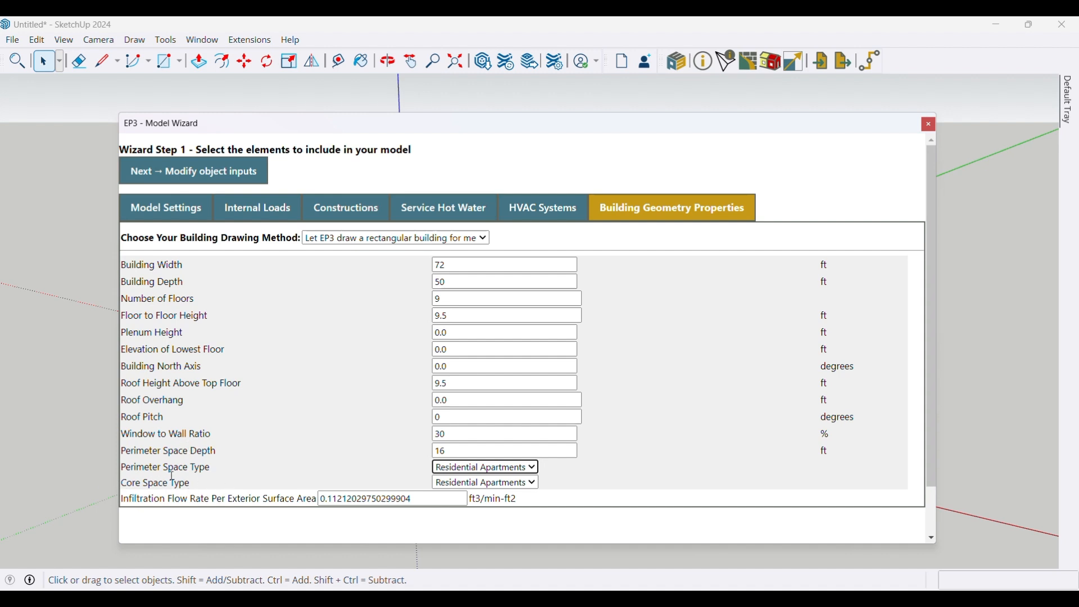
- Assign Residential Apartments to perimeter spaces and Residential Circulation to core spaces, and advance the wizard to modifying object inputs
{"action": "left_click", "coordinate": [532, 470]}
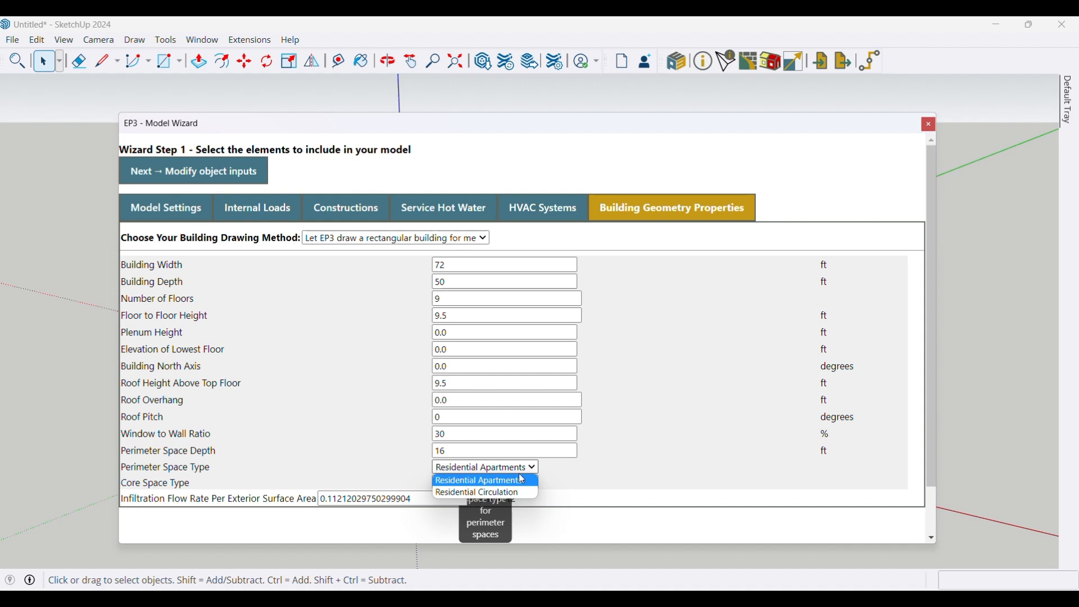
{"action": "left_click", "coordinate": [504, 482]}
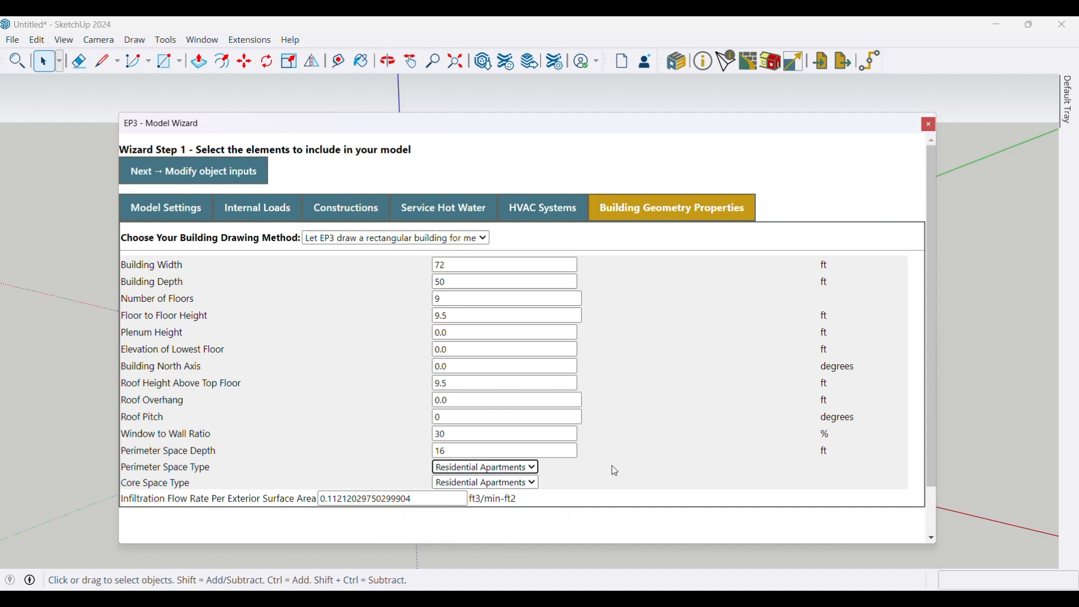
{"action": "left_click", "coordinate": [529, 485]}
{"action": "left_click", "coordinate": [479, 508]}
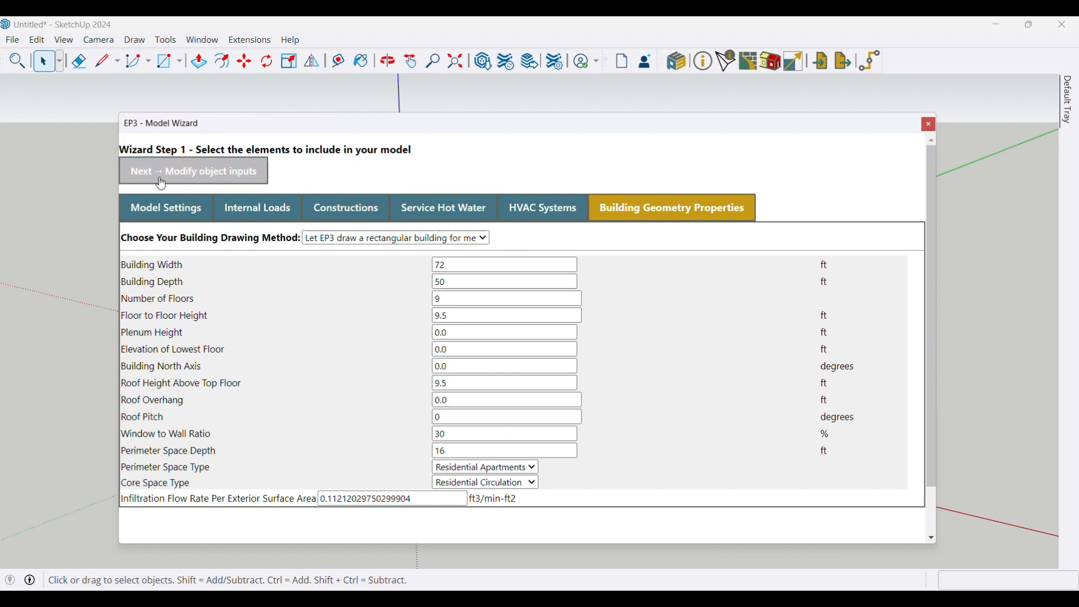
{"action": "left_click", "coordinate": [202, 174]}
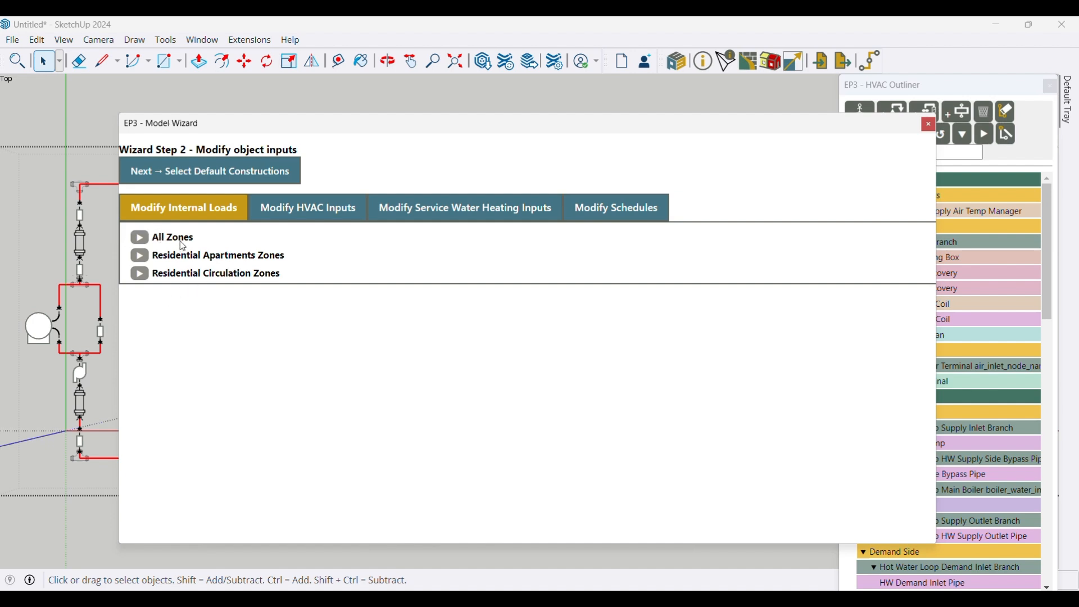
- Examine the internal load inputs for all zones, the Residential Apartments zones and the Residential Circulation zones
{"action": "left_click", "coordinate": [139, 237]}
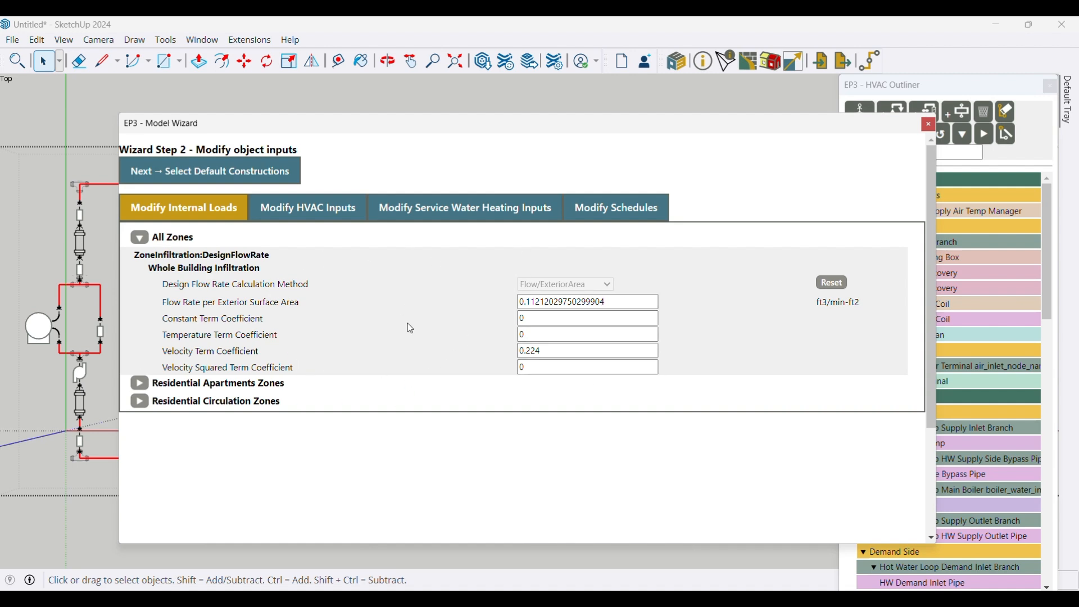
{"action": "left_click", "coordinate": [140, 383]}
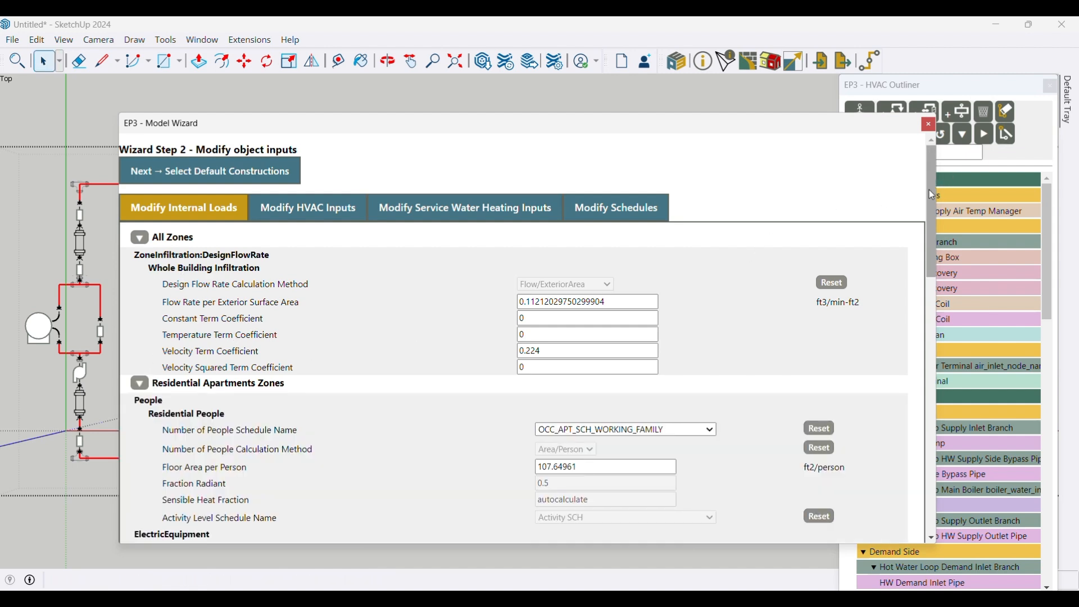
{"action": "left_click_drag", "start_coordinate": [929, 190], "coordinate": [921, 261]}
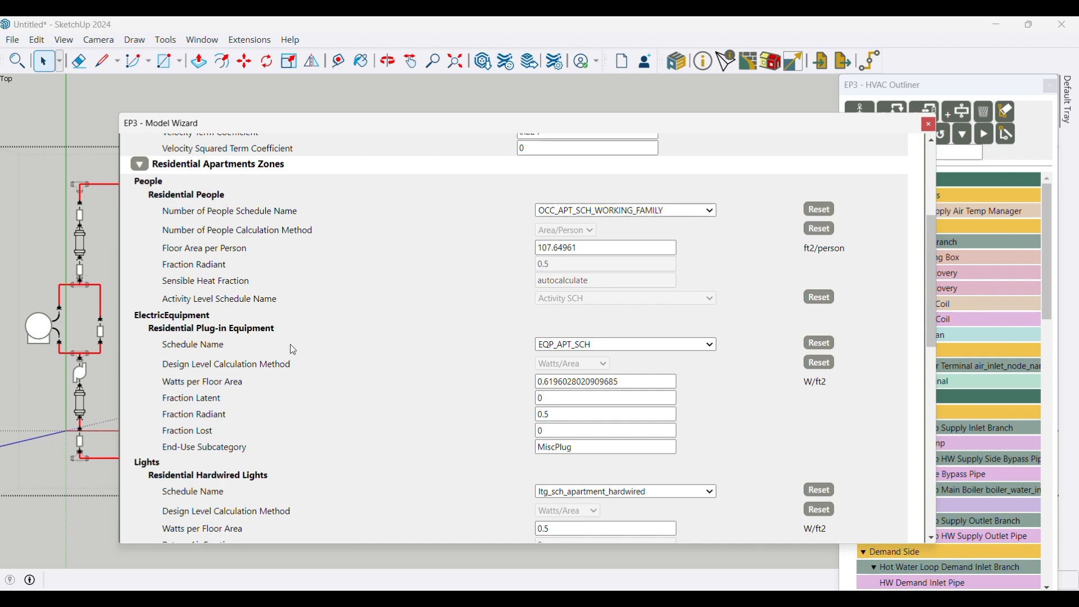
{"action": "scroll", "coordinate": [292, 355], "scroll_direction": "down", "scroll_amount": 4}
{"action": "scroll", "coordinate": [290, 354], "scroll_direction": "down", "scroll_amount": 3}
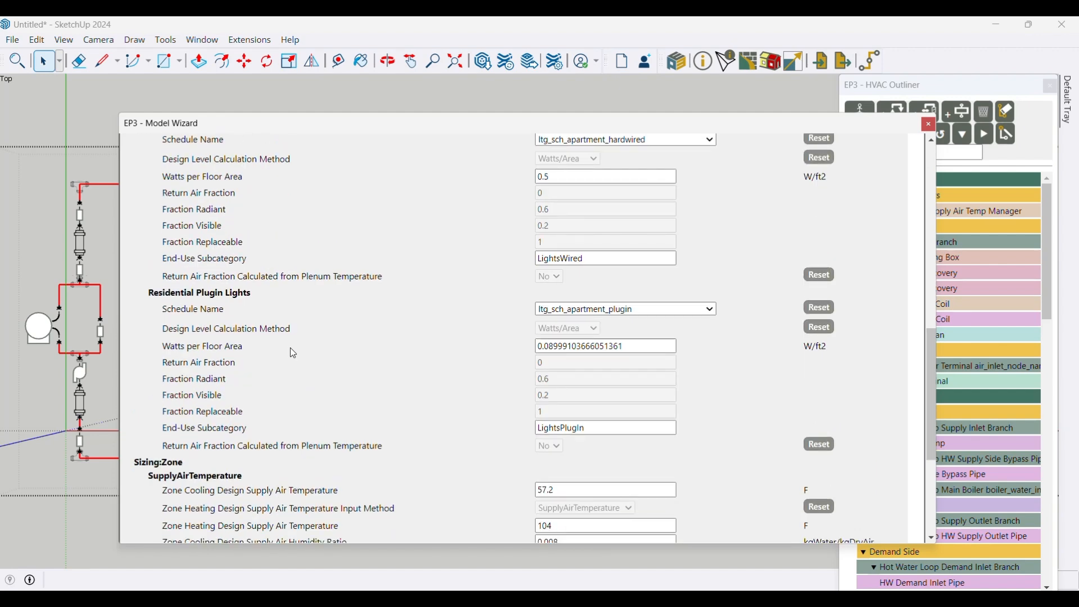
{"action": "scroll", "coordinate": [290, 354], "scroll_direction": "up", "scroll_amount": 4}
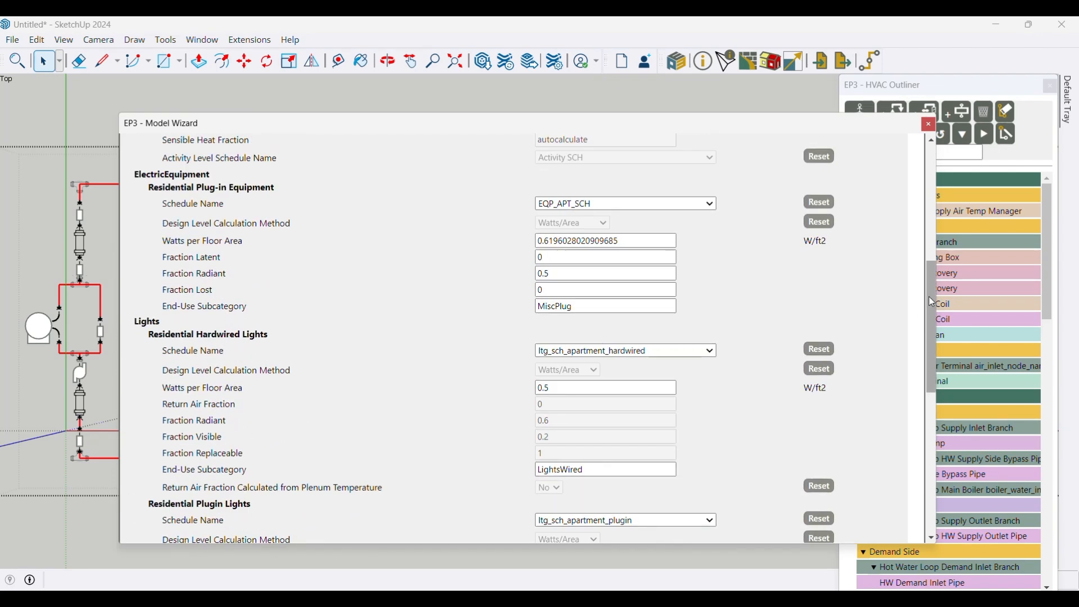
{"action": "left_click_drag", "start_coordinate": [929, 297], "coordinate": [928, 449]}
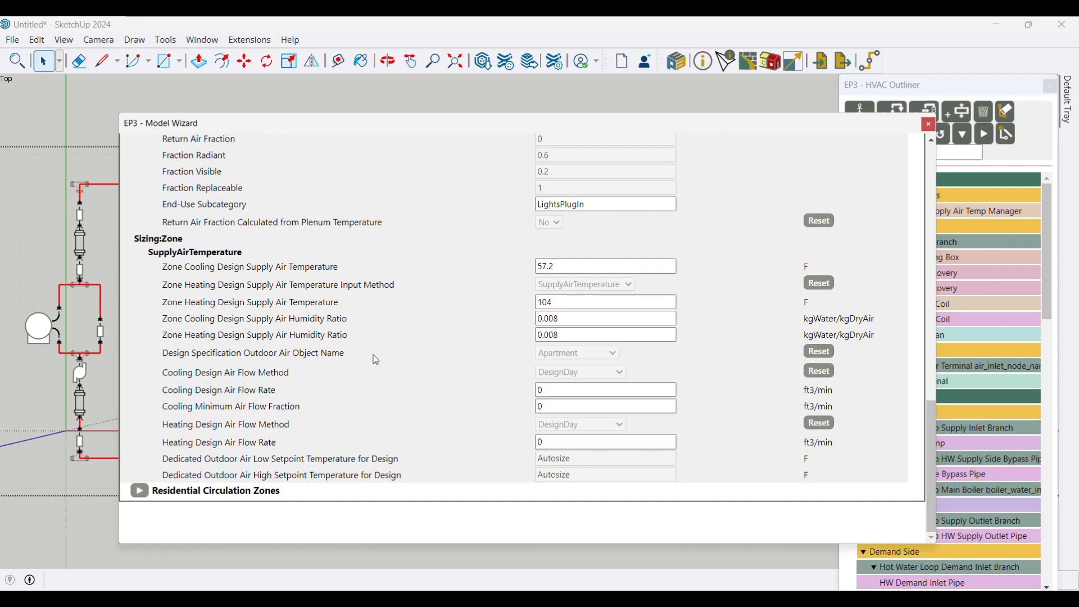
{"action": "left_click", "coordinate": [140, 493]}
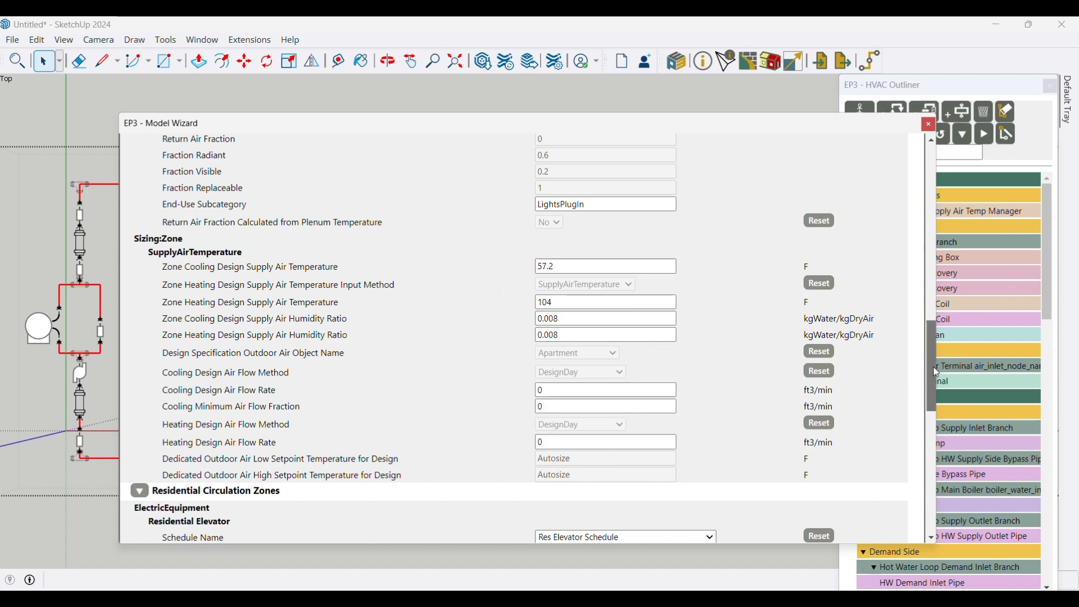
{"action": "left_click_drag", "start_coordinate": [933, 396], "coordinate": [932, 219]}
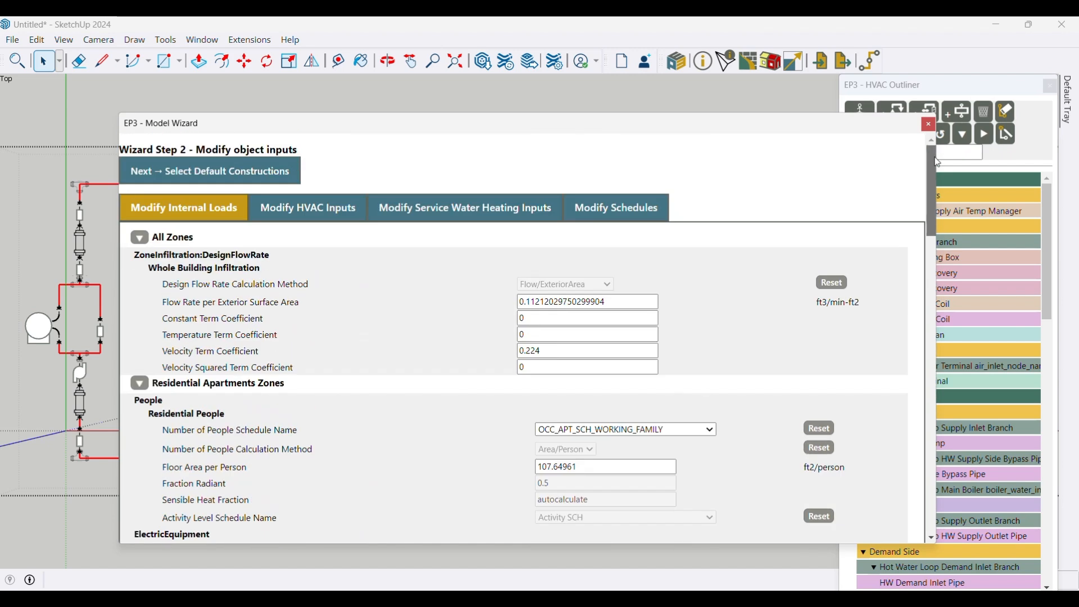
- Review the HVAC inputs of the hot water Main Boiler and the electric Main Chiller
{"action": "left_click", "coordinate": [289, 214]}
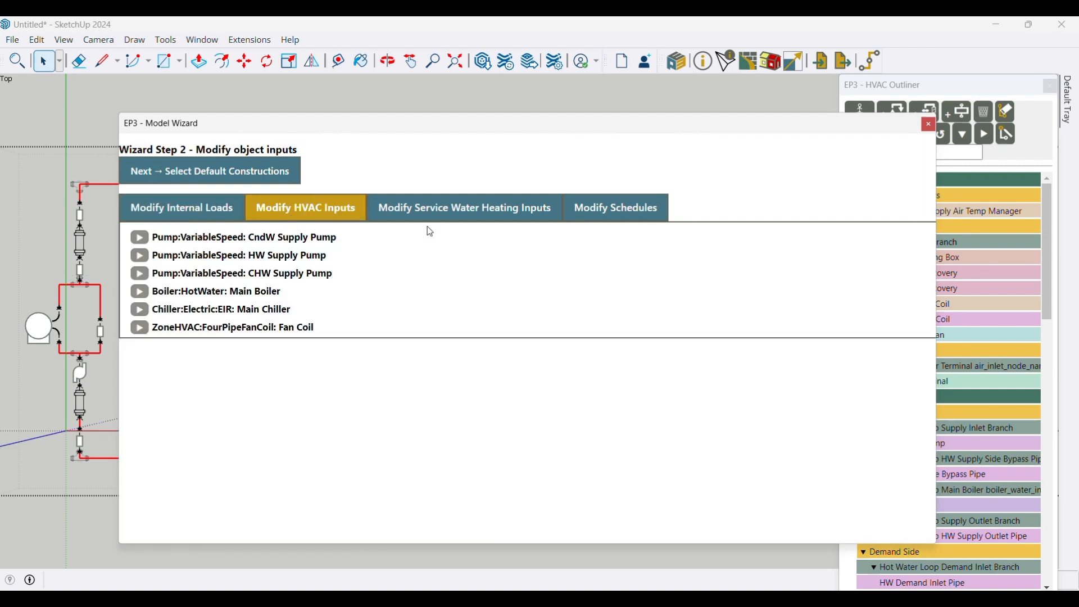
{"action": "left_click", "coordinate": [163, 298]}
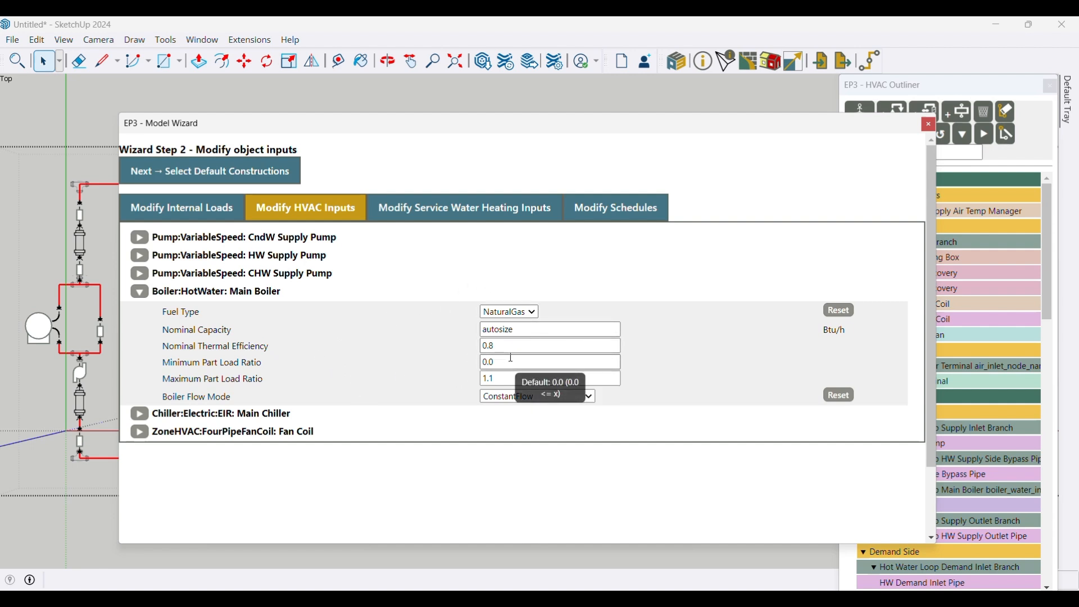
{"action": "left_click", "coordinate": [140, 415]}
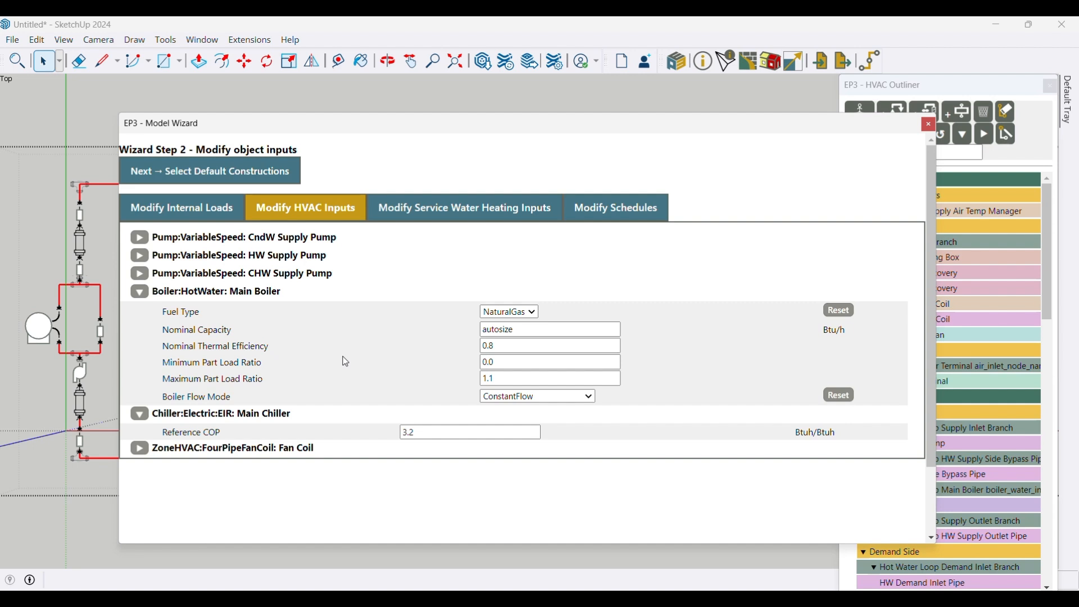
- Set the water heater's peak use flow rate to 20 gal/min and its use flow rate fraction schedule to Residential SHW Sch
{"action": "left_click", "coordinate": [490, 209]}
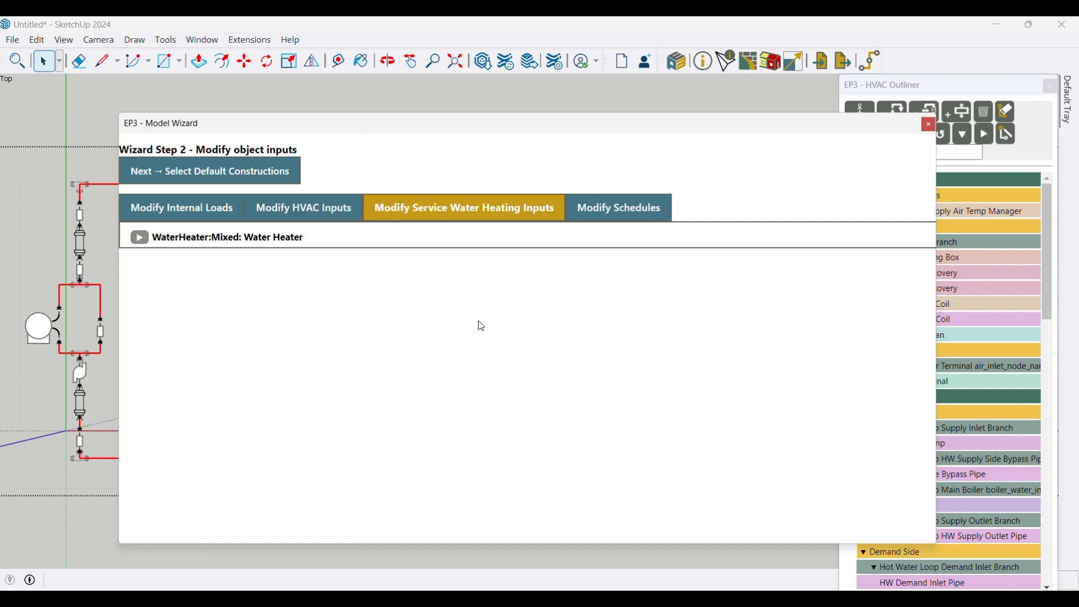
{"action": "left_click", "coordinate": [140, 240]}
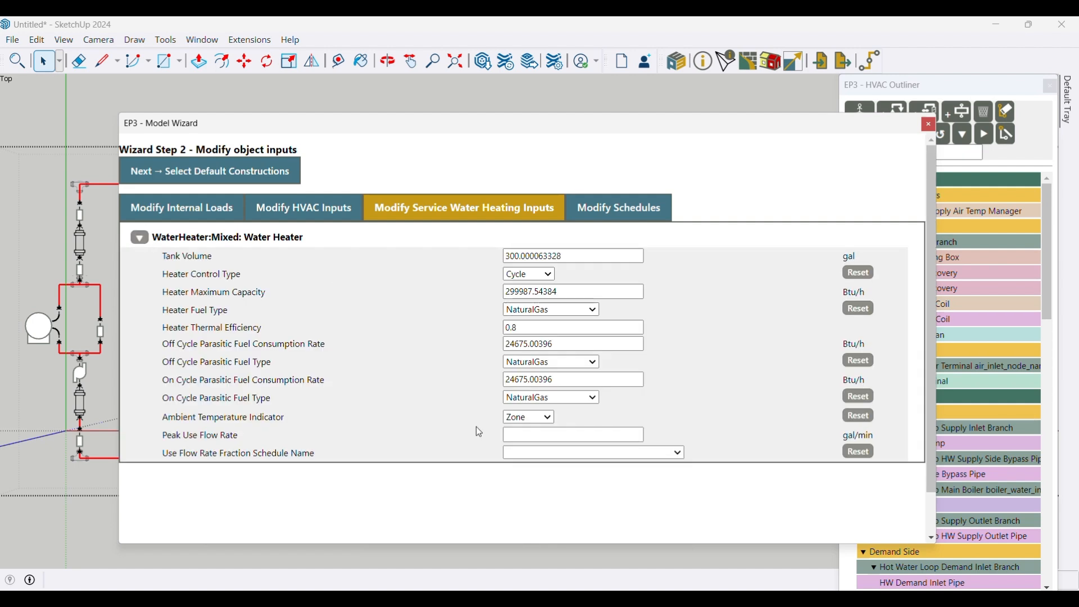
{"action": "left_click", "coordinate": [535, 437]}
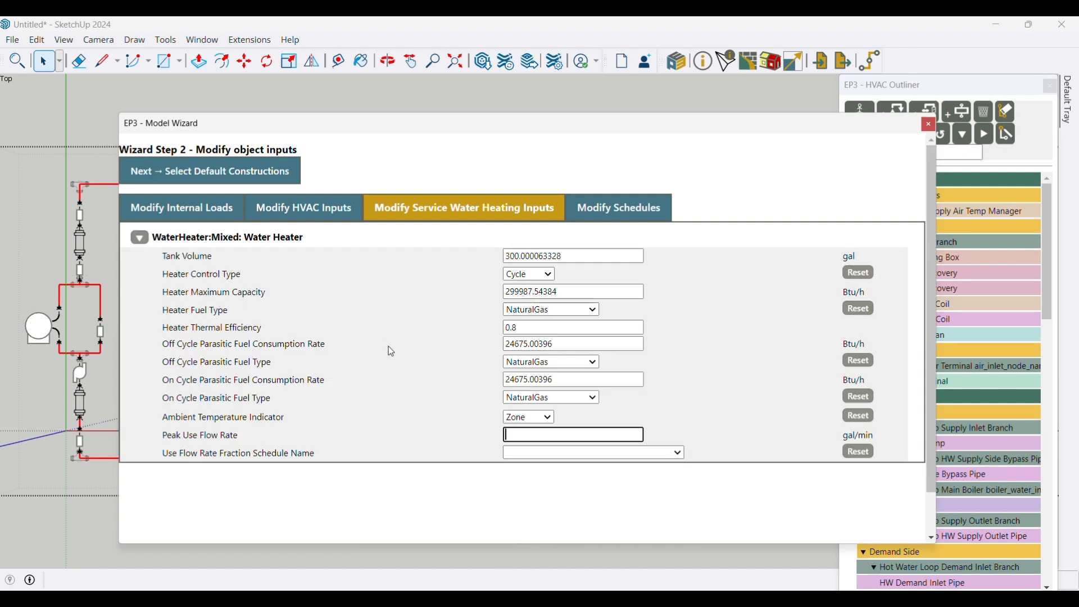
{"action": "type", "text": "20"}
{"action": "key", "text": "Tab"}
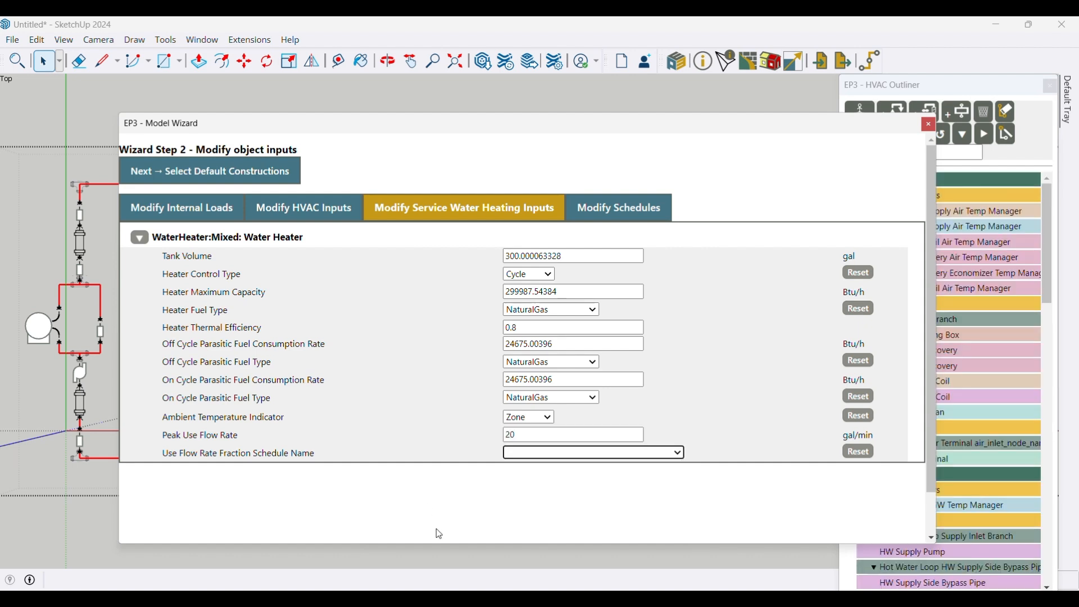
{"action": "left_click", "coordinate": [691, 459]}
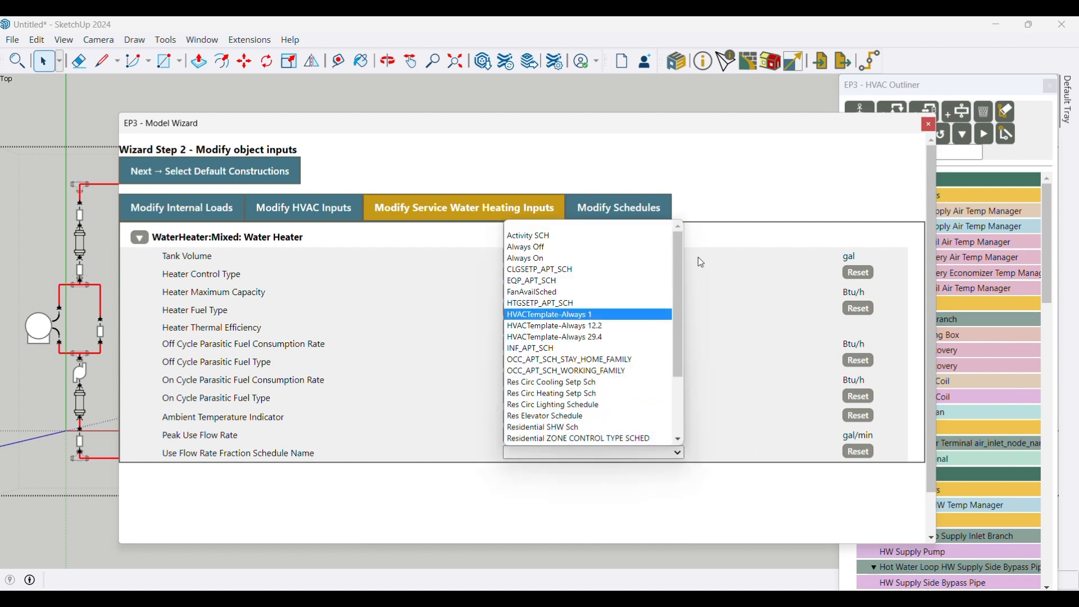
{"action": "scroll", "coordinate": [686, 270], "scroll_direction": "down", "scroll_amount": 2}
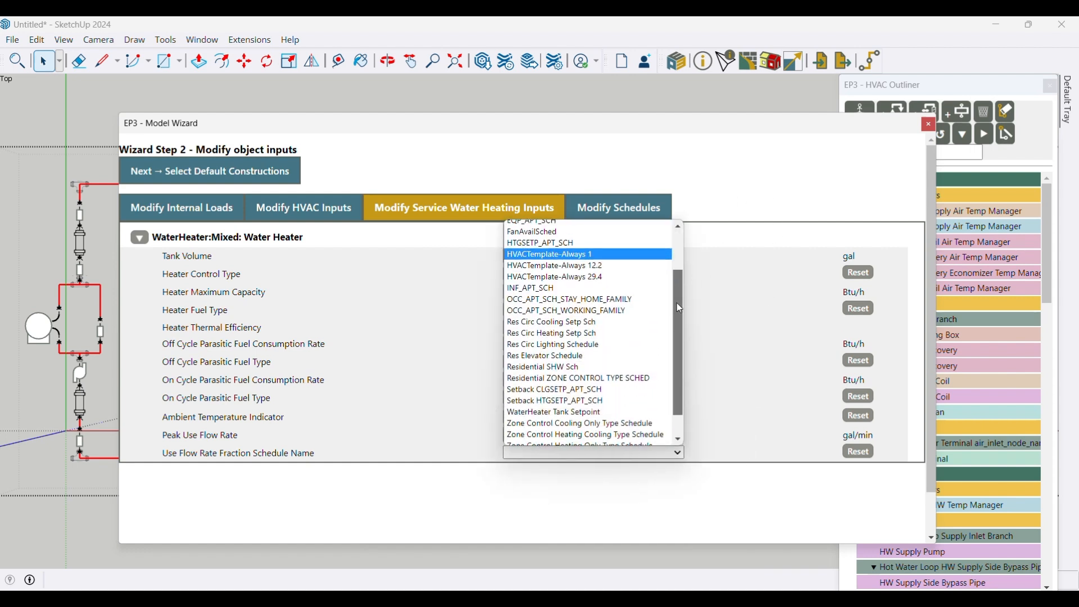
{"action": "left_click", "coordinate": [537, 370]}
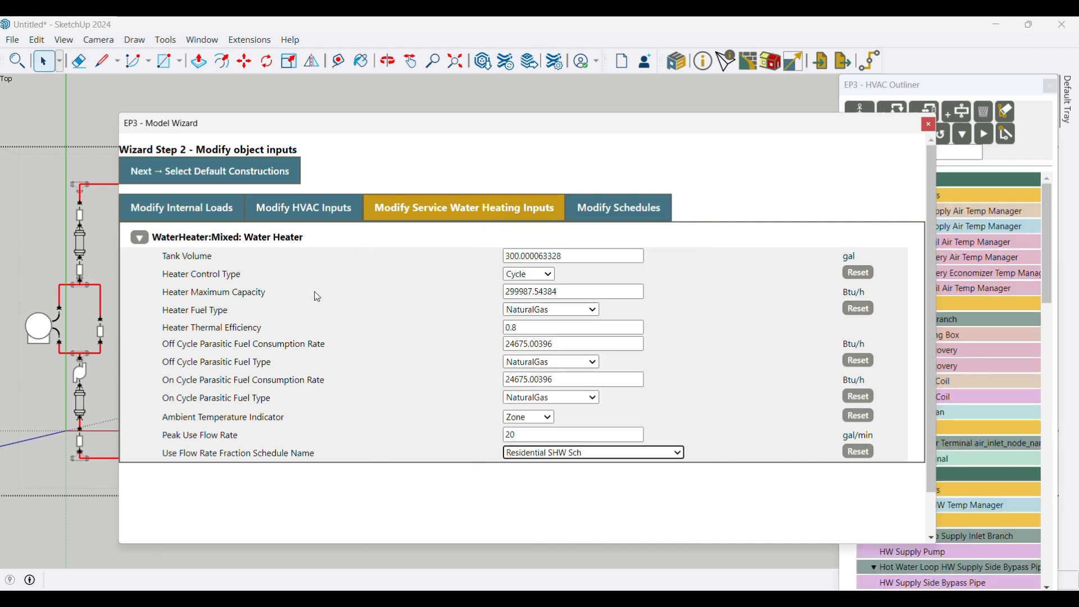
- Open the Residential SHW Sch graph from the model's schedules and bring its full hourly profile into view
{"action": "left_click", "coordinate": [599, 208]}
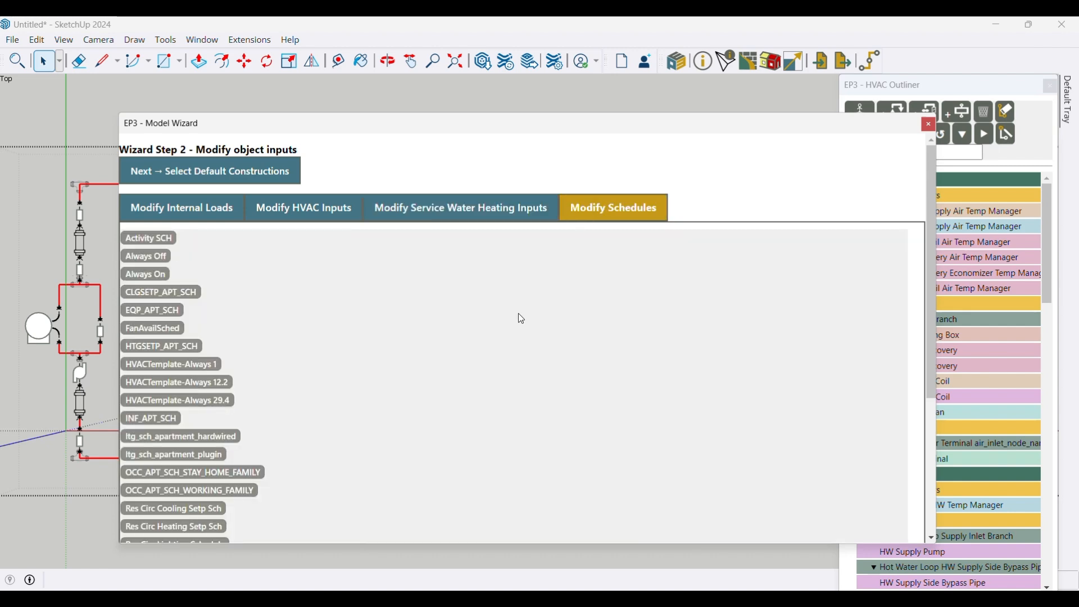
{"action": "scroll", "coordinate": [354, 374], "scroll_direction": "down", "scroll_amount": 5}
{"action": "scroll", "coordinate": [318, 394], "scroll_direction": "up", "scroll_amount": 5}
{"action": "left_click_drag", "start_coordinate": [932, 263], "coordinate": [912, 399]}
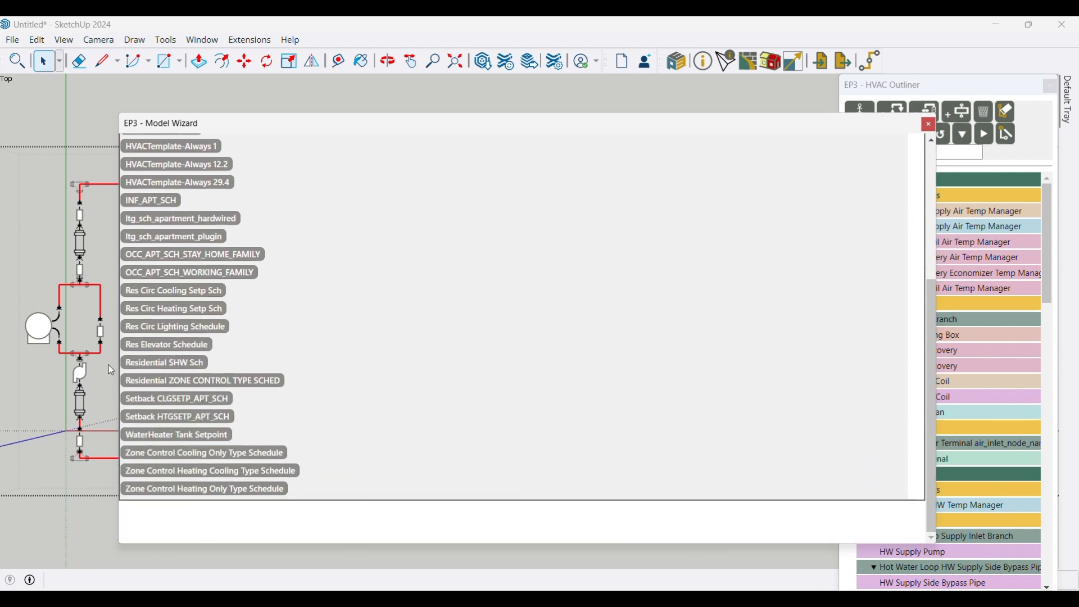
{"action": "left_click", "coordinate": [144, 364]}
{"action": "scroll", "coordinate": [634, 403], "scroll_direction": "up", "scroll_amount": 5}
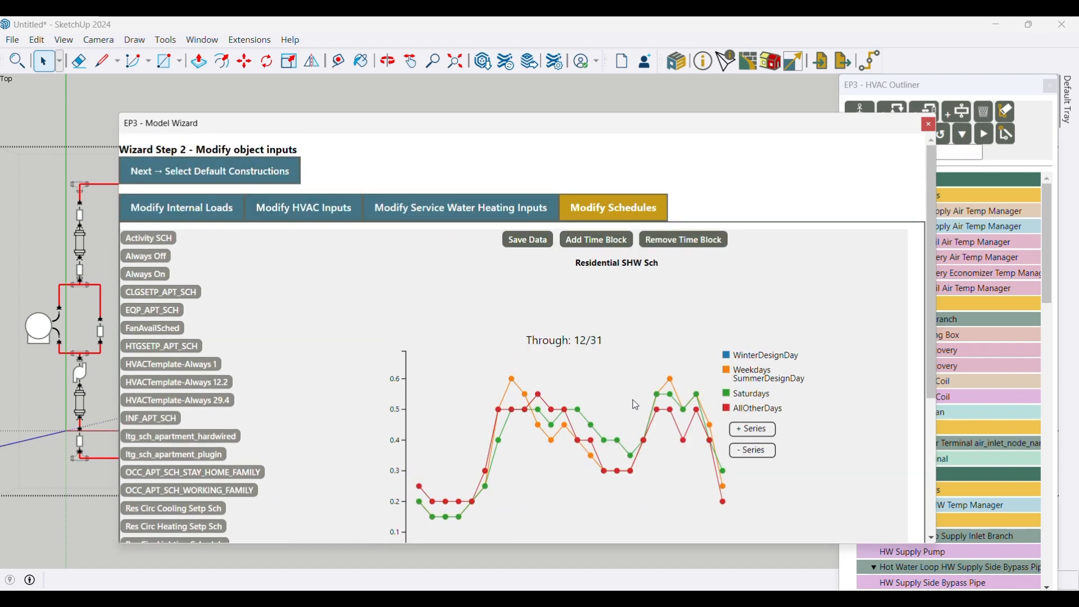
{"action": "scroll", "coordinate": [635, 405], "scroll_direction": "down", "scroll_amount": 3}
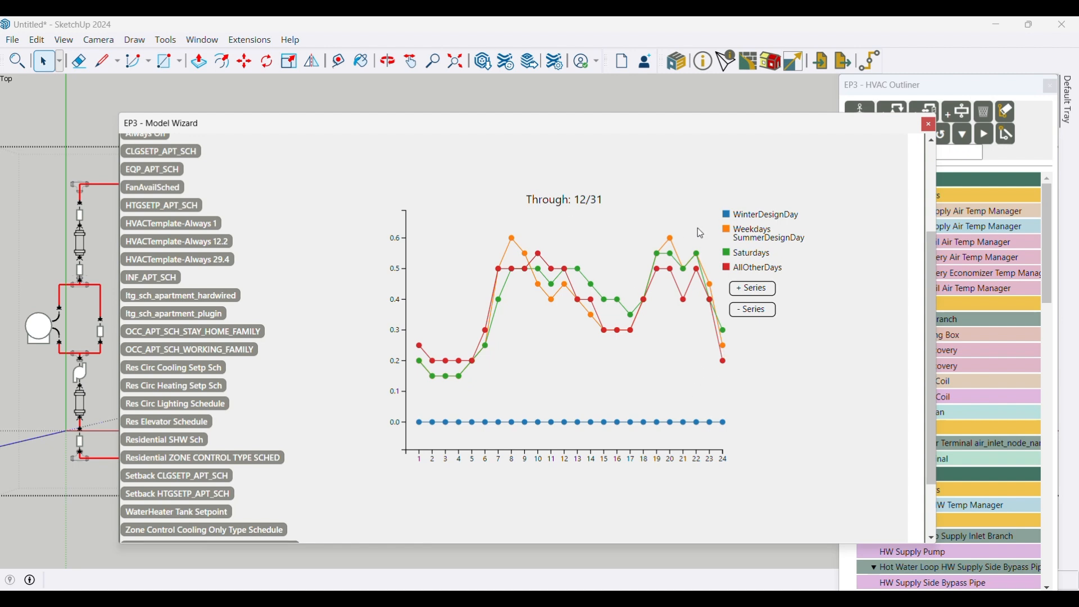
- Raise the Weekdays SummerDesignDay series to about 0.61 at hour 20, 0.57 at hour 22 and 0.27 at hour 6
{"action": "left_click", "coordinate": [729, 235]}
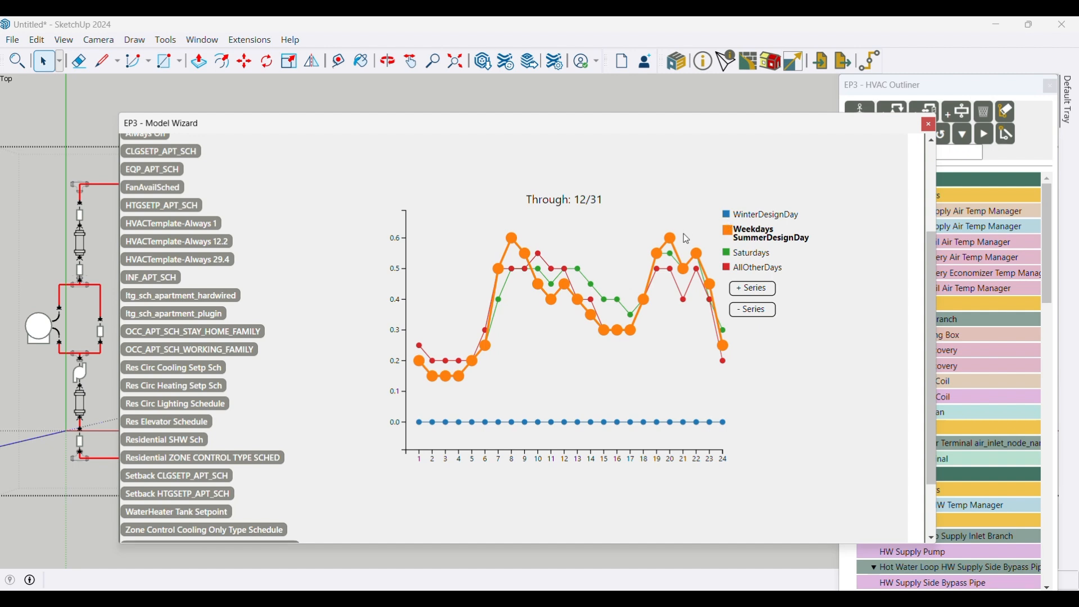
{"action": "left_click_drag", "start_coordinate": [673, 238], "coordinate": [696, 247]}
{"action": "left_click", "coordinate": [768, 237]}
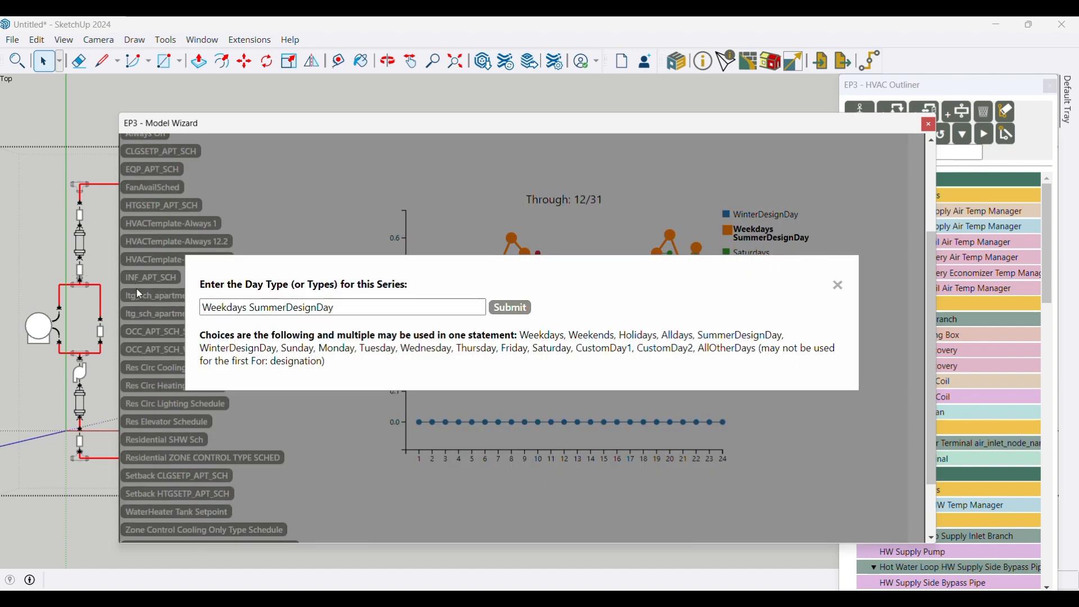
{"action": "left_click", "coordinate": [837, 285]}
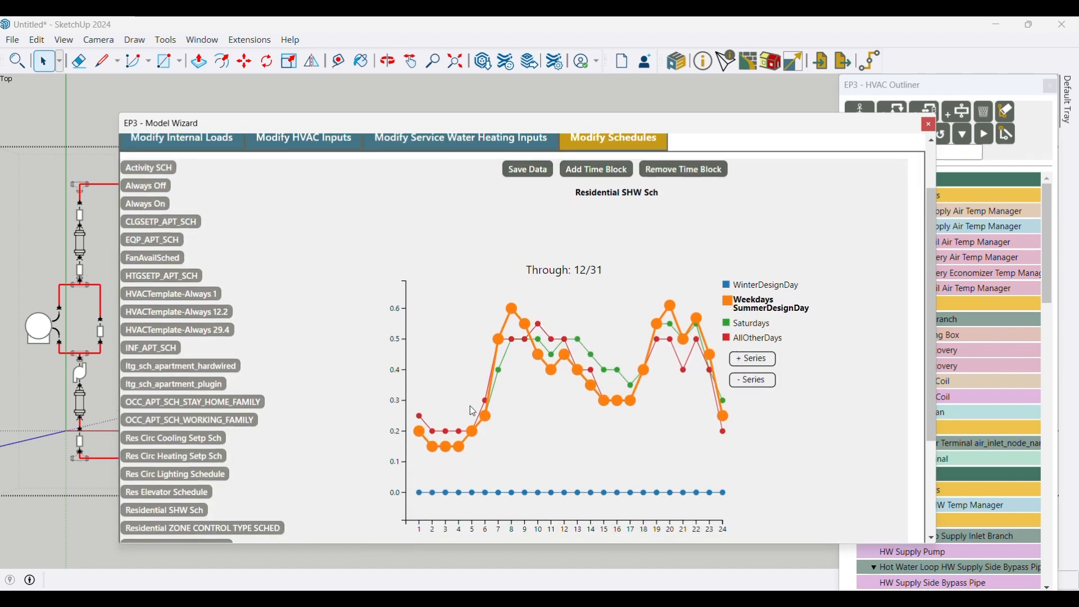
{"action": "left_click_drag", "start_coordinate": [484, 419], "coordinate": [485, 409]}
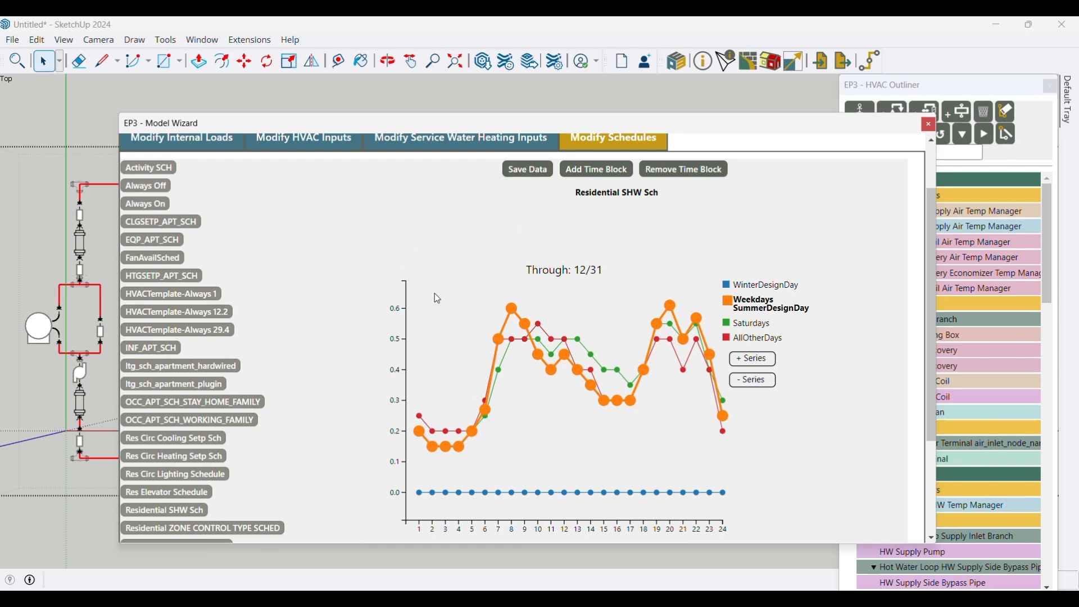
- Set the default glazing to CZ5 Residential Operable Fenestration Construction, keep the other default constructions, and finish the wizard
{"action": "scroll", "coordinate": [455, 331], "scroll_direction": "down", "scroll_amount": 2}
{"action": "scroll", "coordinate": [458, 336], "scroll_direction": "down", "scroll_amount": 2}
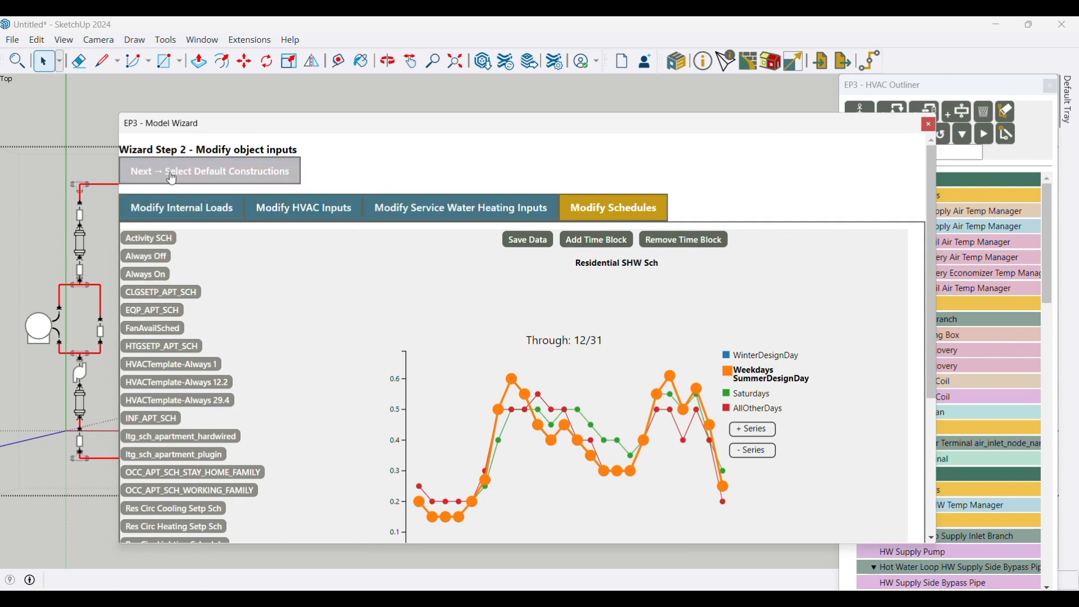
{"action": "left_click", "coordinate": [194, 176]}
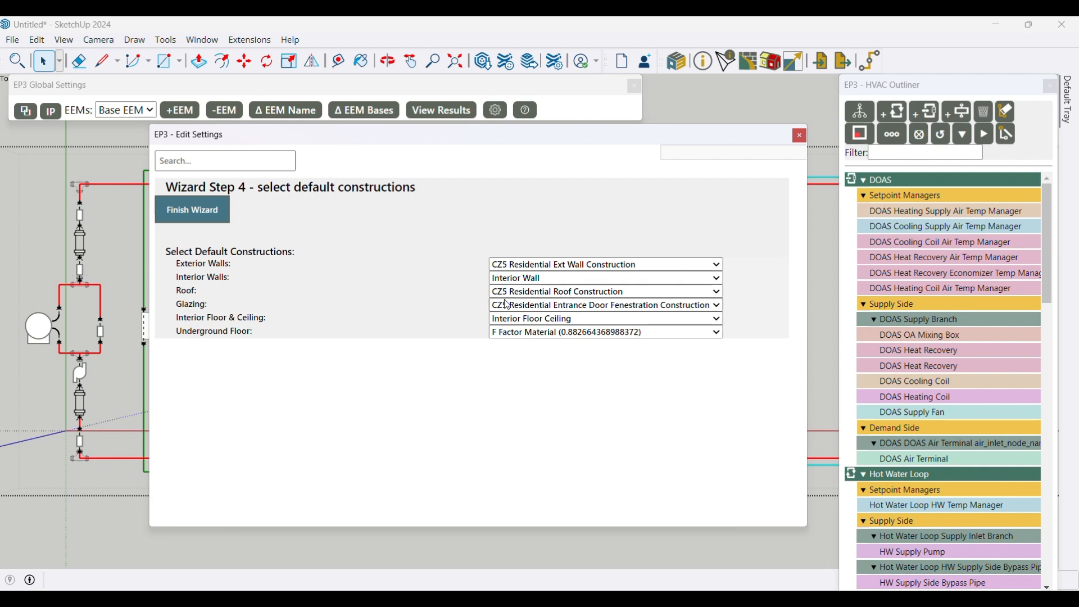
{"action": "left_click", "coordinate": [593, 306]}
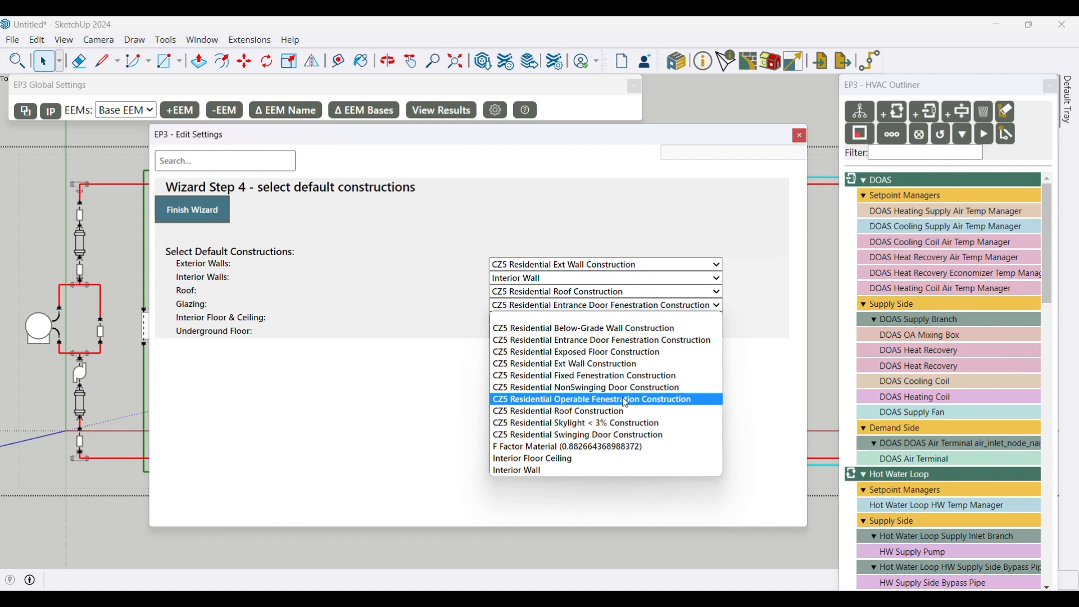
{"action": "left_click", "coordinate": [627, 403]}
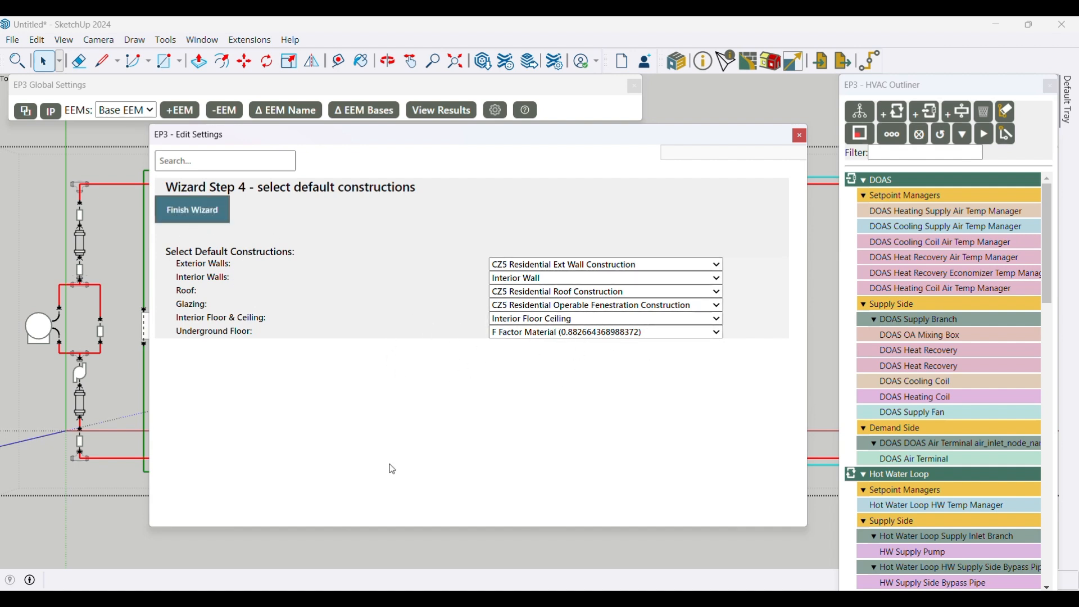
{"action": "left_click", "coordinate": [205, 211]}
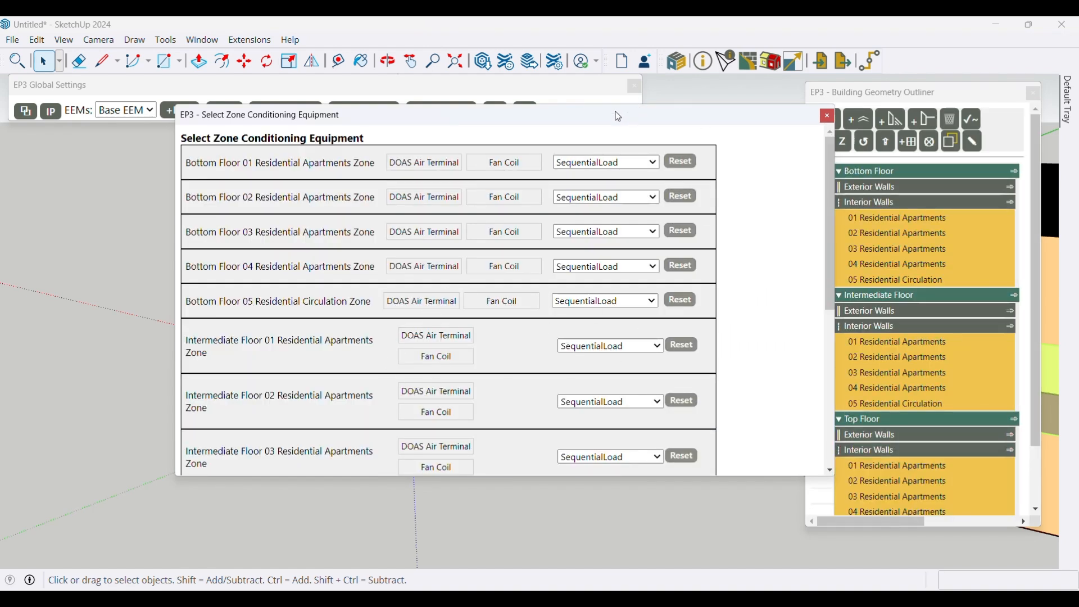
- Select DOAS Air Terminal first and Fan Coil second as conditioning equipment for Bottom Floor zones 01 to 05
{"action": "left_click_drag", "start_coordinate": [634, 107], "coordinate": [519, 142]}
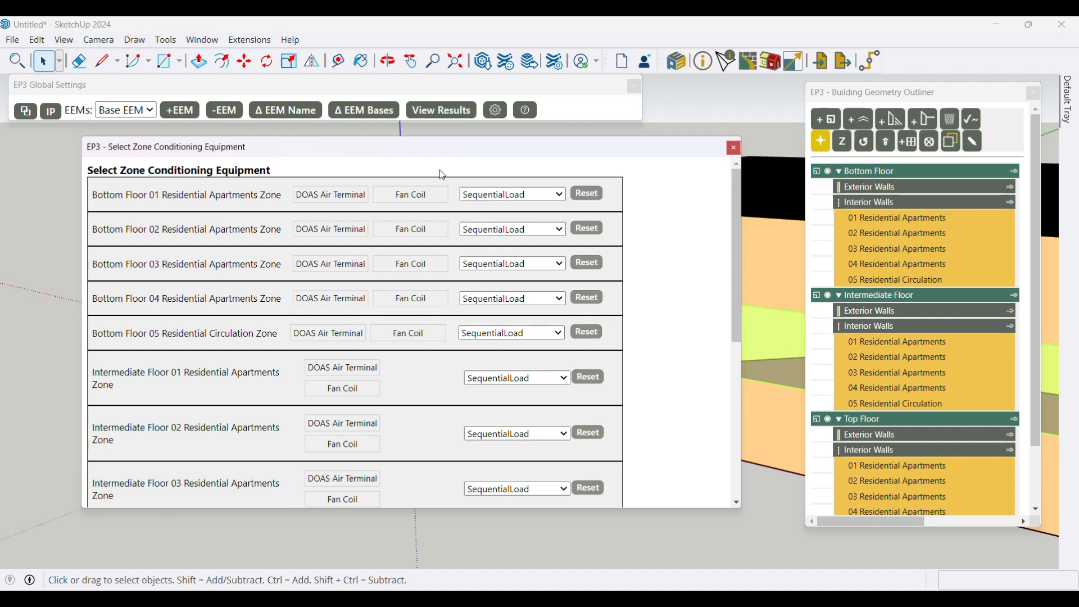
{"action": "left_click_drag", "start_coordinate": [738, 192], "coordinate": [729, 181]}
{"action": "left_click_drag", "start_coordinate": [282, 194], "coordinate": [83, 200]}
{"action": "left_click_drag", "start_coordinate": [282, 230], "coordinate": [81, 232]}
{"action": "left_click", "coordinate": [358, 160]}
{"action": "left_click", "coordinate": [317, 198]}
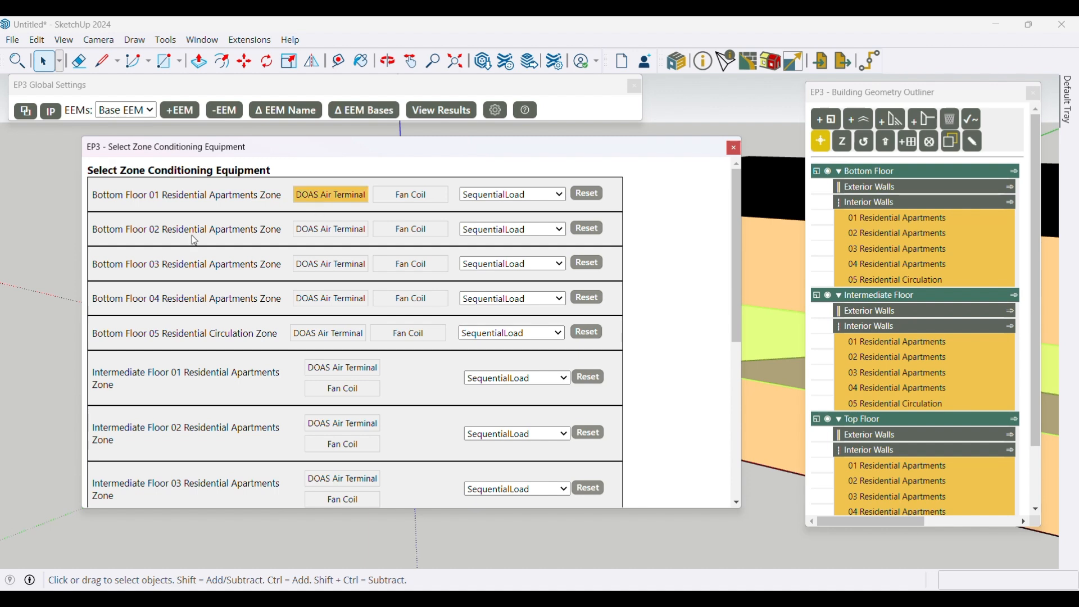
{"action": "left_click", "coordinate": [387, 197]}
{"action": "left_click", "coordinate": [322, 229]}
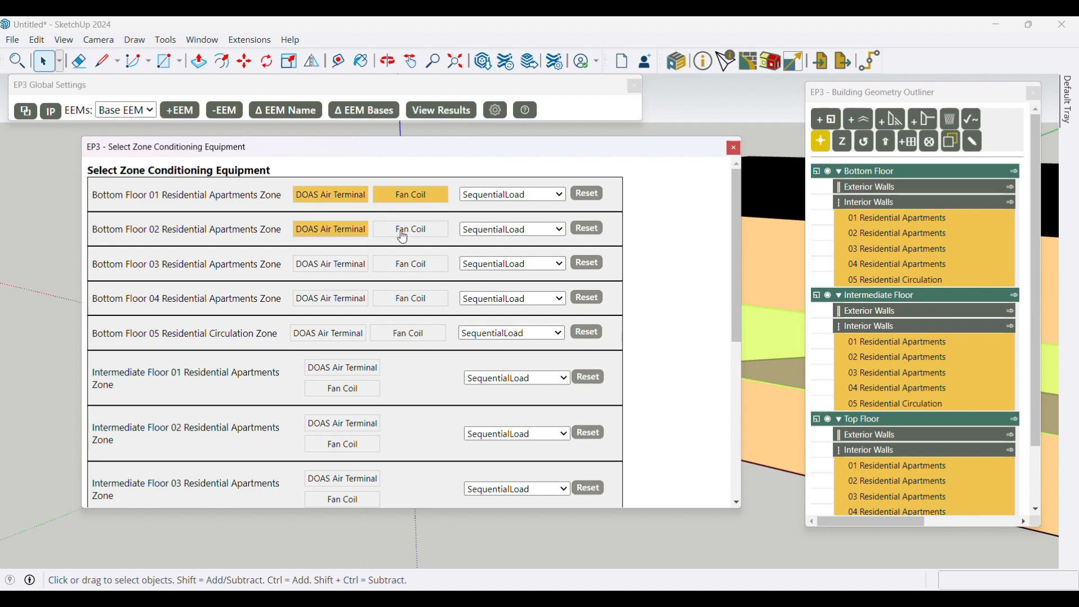
{"action": "left_click", "coordinate": [403, 236]}
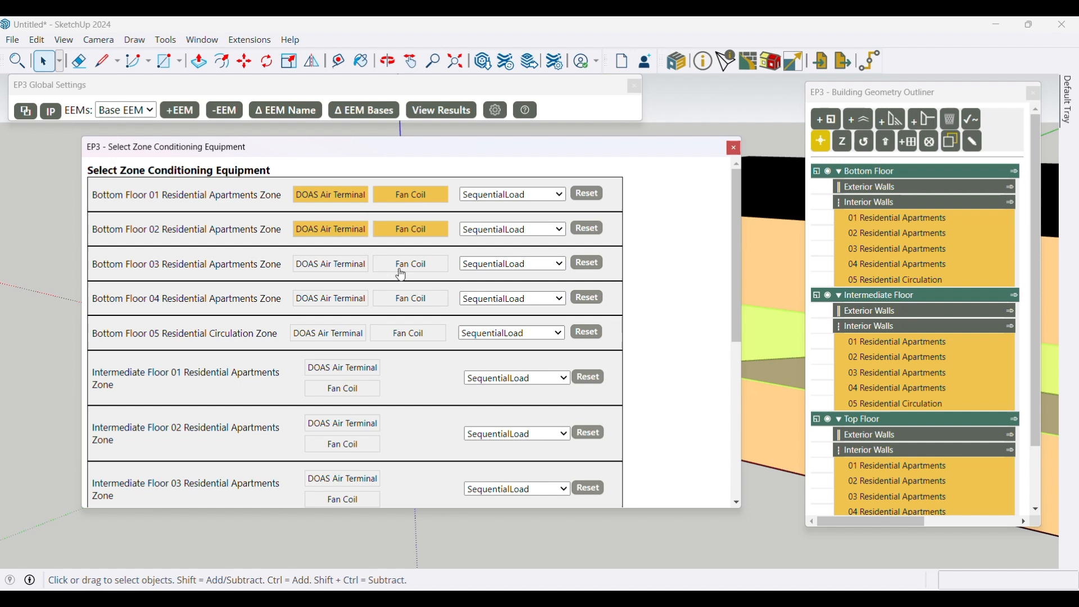
{"action": "mouse_move", "coordinate": [321, 202]}
{"action": "left_mouse_down"}
{"action": "mouse_move", "coordinate": [444, 203]}
{"action": "mouse_move", "coordinate": [301, 201]}
{"action": "mouse_move", "coordinate": [333, 198]}
{"action": "left_mouse_up"}
{"action": "left_click", "coordinate": [314, 266]}
{"action": "left_click", "coordinate": [401, 266]}
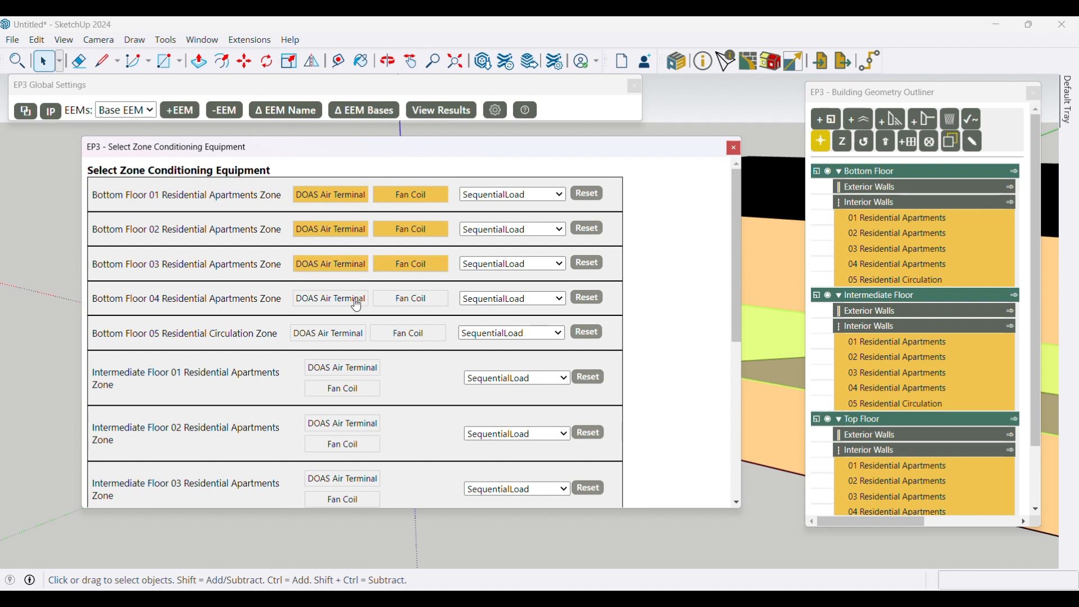
{"action": "left_click", "coordinate": [354, 301]}
{"action": "left_click", "coordinate": [396, 303]}
{"action": "left_click", "coordinate": [351, 337]}
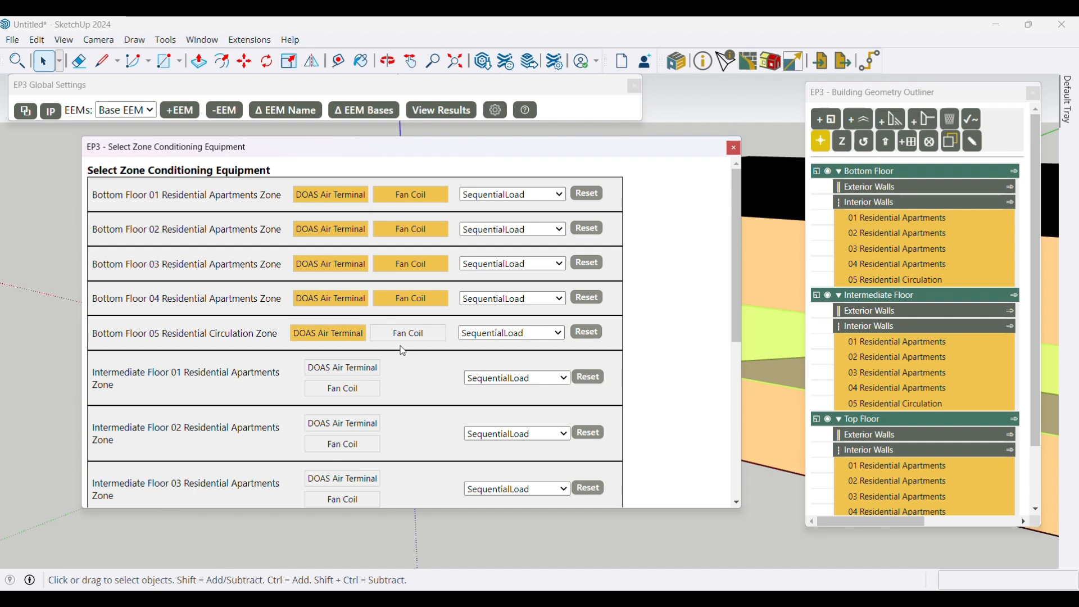
{"action": "left_click", "coordinate": [410, 340]}
- Assign DOAS Air Terminal followed by Fan Coil to Intermediate Floor zones 01 to 05
{"action": "left_click", "coordinate": [365, 370]}
{"action": "left_click", "coordinate": [360, 393]}
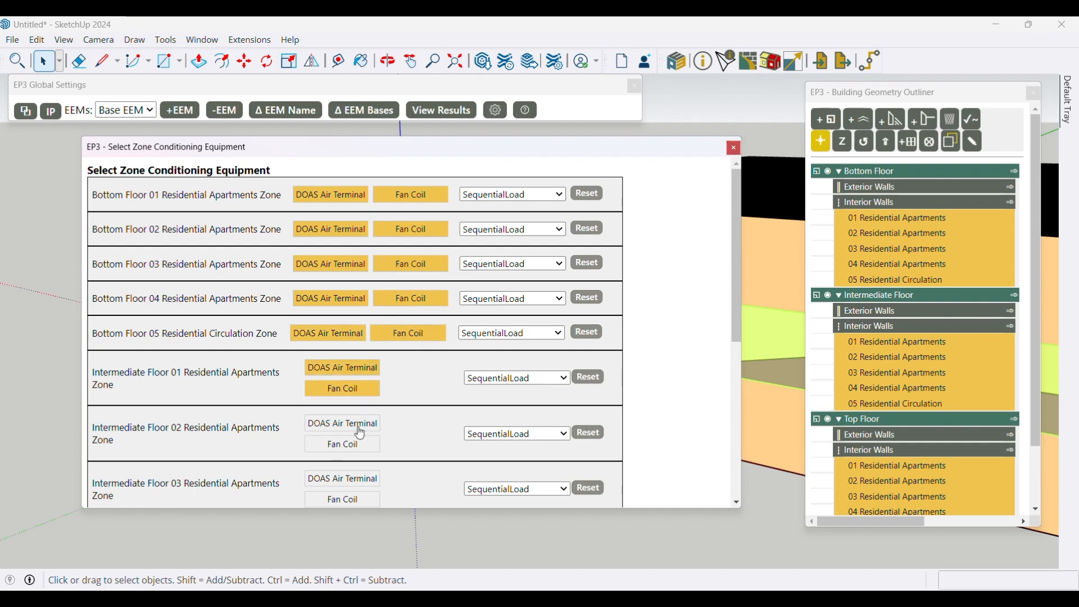
{"action": "left_click", "coordinate": [359, 431]}
{"action": "left_click", "coordinate": [359, 449]}
{"action": "scroll", "coordinate": [462, 323], "scroll_direction": "down", "scroll_amount": 5}
{"action": "scroll", "coordinate": [462, 324], "scroll_direction": "up", "scroll_amount": 4}
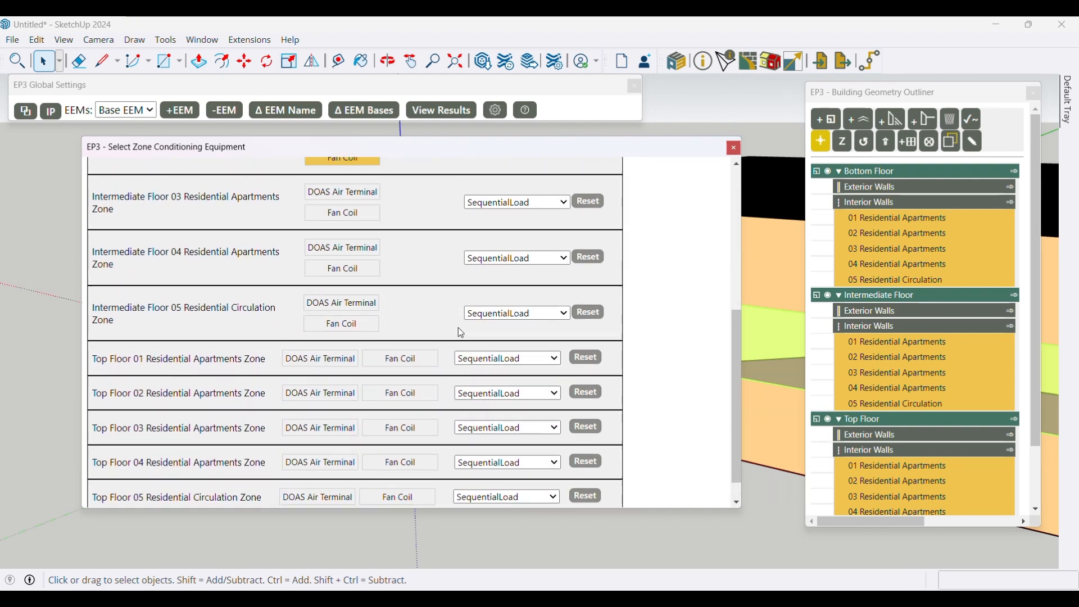
{"action": "left_click", "coordinate": [465, 325]}
{"action": "scroll", "coordinate": [462, 324], "scroll_direction": "down", "scroll_amount": 4}
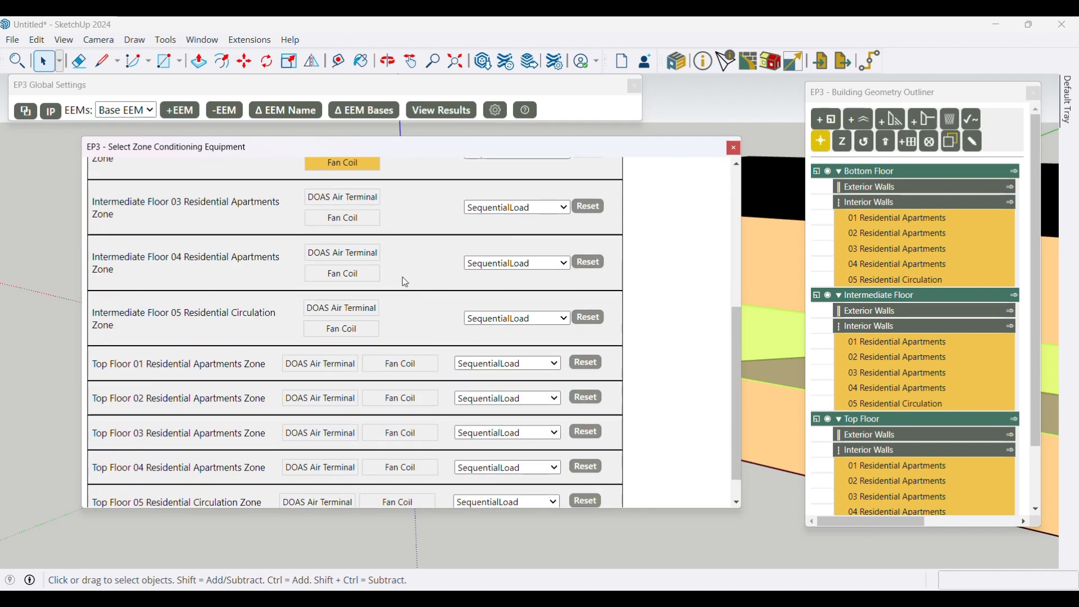
{"action": "left_click", "coordinate": [337, 198]}
{"action": "left_click", "coordinate": [339, 218]}
{"action": "left_click", "coordinate": [325, 256]}
{"action": "left_click", "coordinate": [323, 275]}
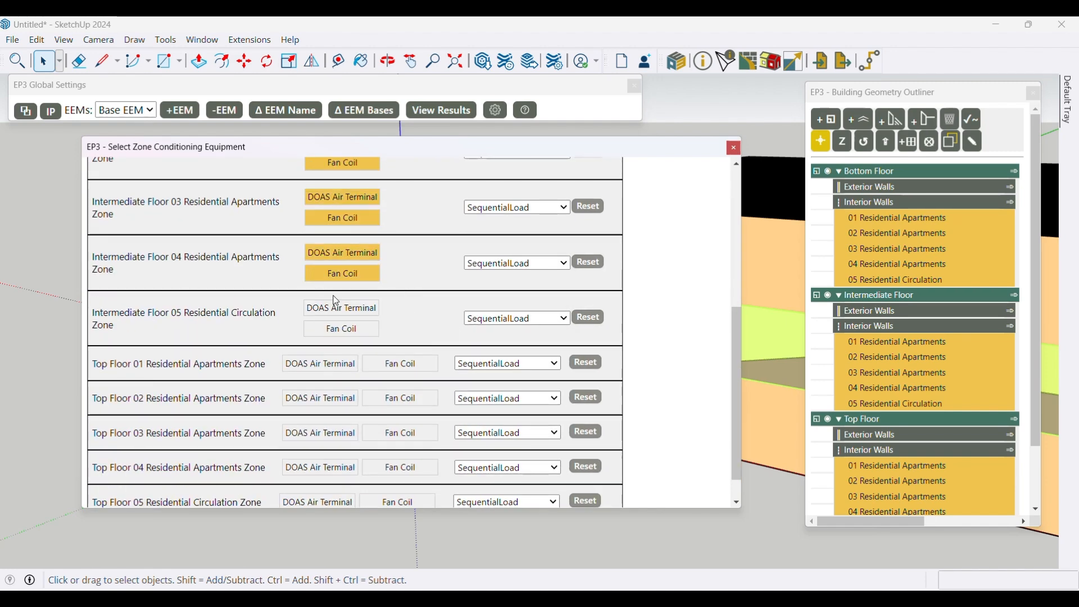
{"action": "left_click", "coordinate": [354, 310]}
{"action": "left_click", "coordinate": [350, 332]}
- Assign DOAS Air Terminal followed by Fan Coil to Top Floor zones 01 to 05, and close the zone equipment selection
{"action": "left_click", "coordinate": [333, 368]}
{"action": "left_click", "coordinate": [393, 369]}
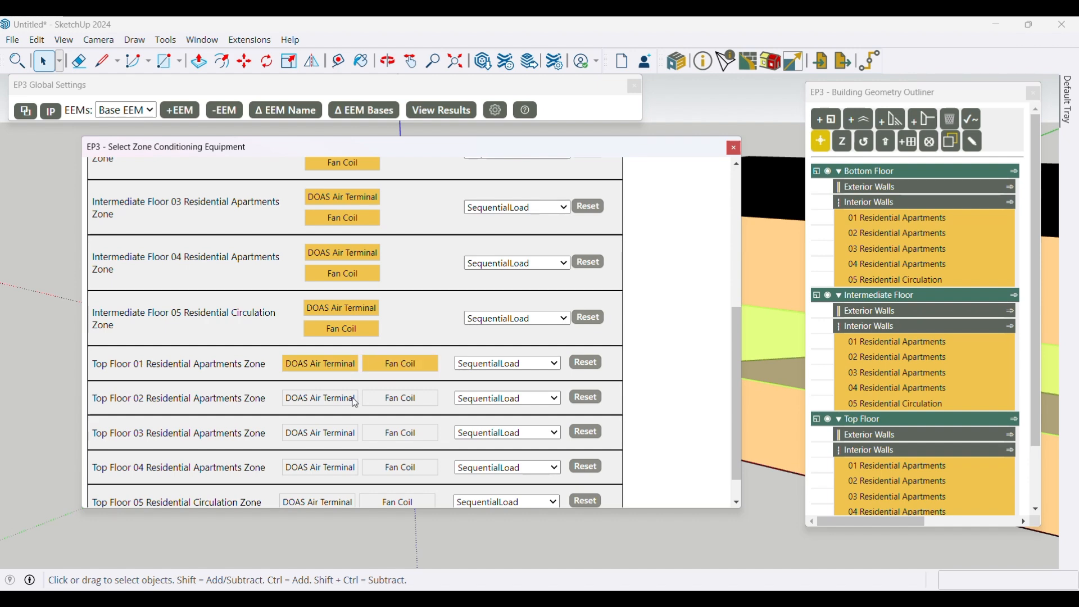
{"action": "left_click", "coordinate": [337, 402]}
{"action": "left_click", "coordinate": [395, 406]}
{"action": "left_click", "coordinate": [345, 433]}
{"action": "left_click", "coordinate": [399, 433]}
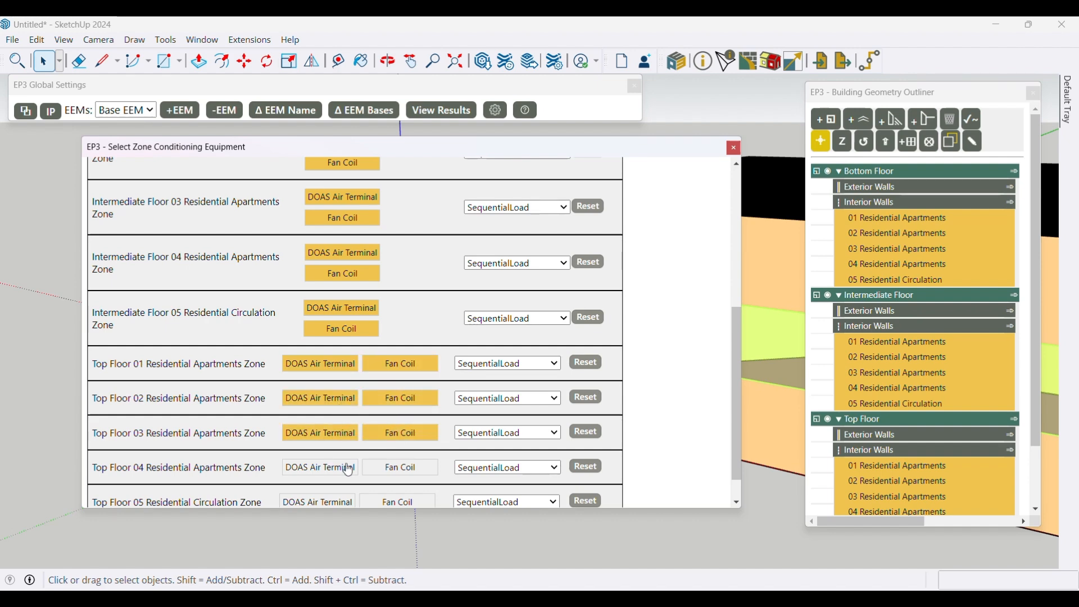
{"action": "left_click", "coordinate": [346, 469]}
{"action": "left_click", "coordinate": [389, 471]}
{"action": "scroll", "coordinate": [395, 403], "scroll_direction": "down", "scroll_amount": 3}
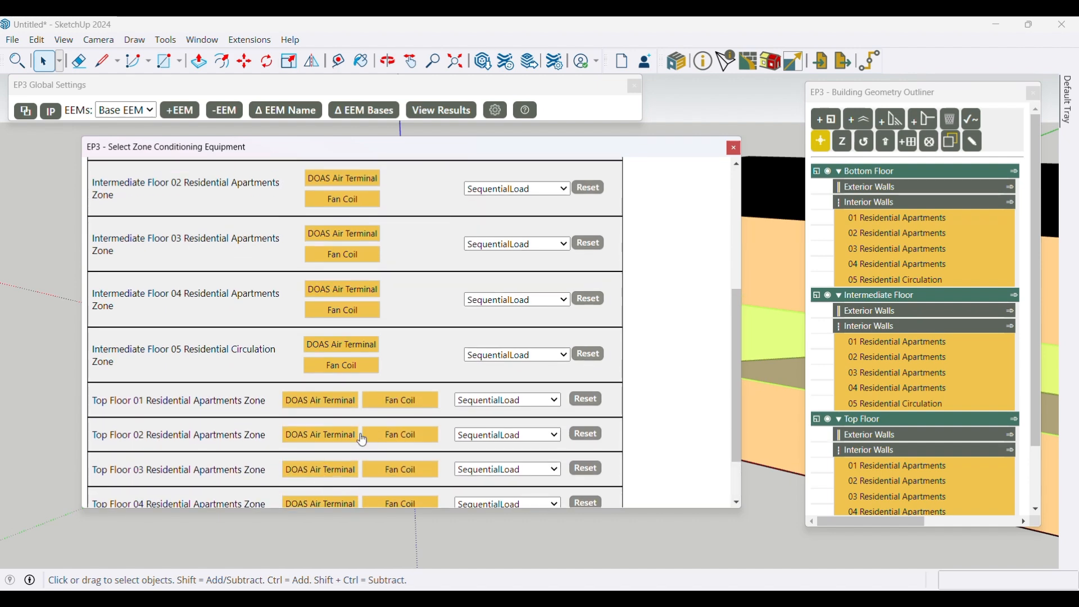
{"action": "left_click", "coordinate": [324, 471]}
{"action": "left_click", "coordinate": [383, 477]}
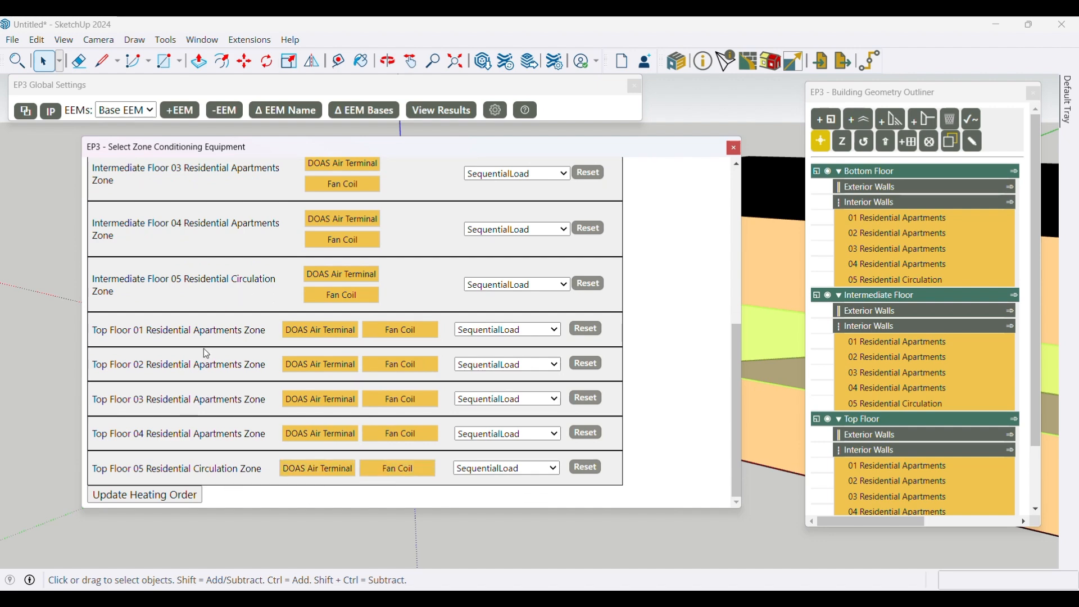
{"action": "scroll", "coordinate": [207, 353], "scroll_direction": "up", "scroll_amount": 5}
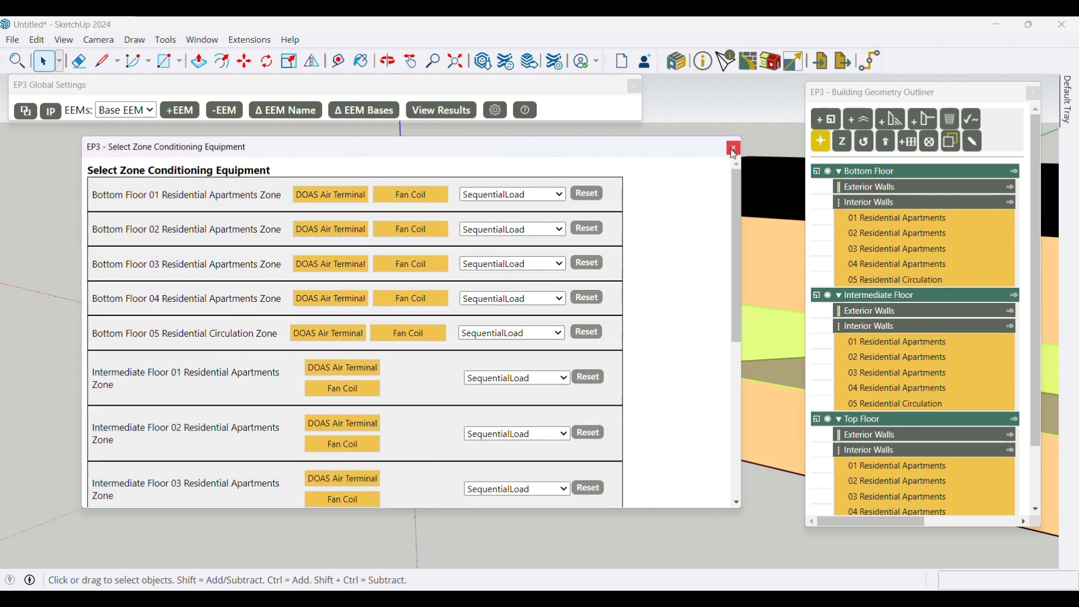
{"action": "left_click", "coordinate": [734, 149]}
- Collapse the Bottom Floor, Intermediate Floor and Top Floor entries in the building geometry outliner
{"action": "scroll", "coordinate": [262, 414], "scroll_direction": "down", "scroll_amount": 3}
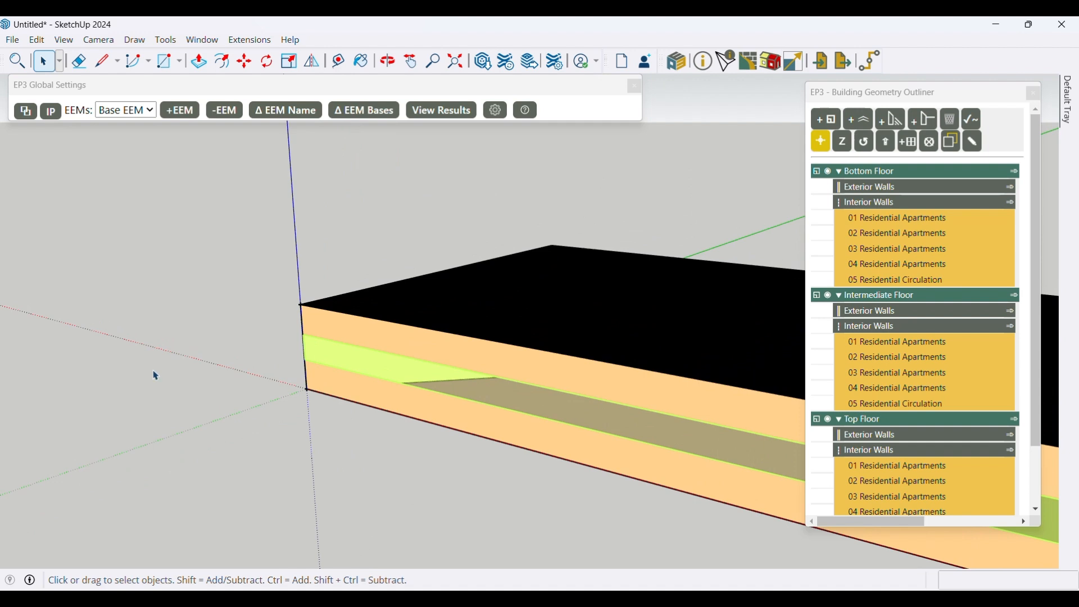
{"action": "scroll", "coordinate": [156, 375], "scroll_direction": "down", "scroll_amount": 3}
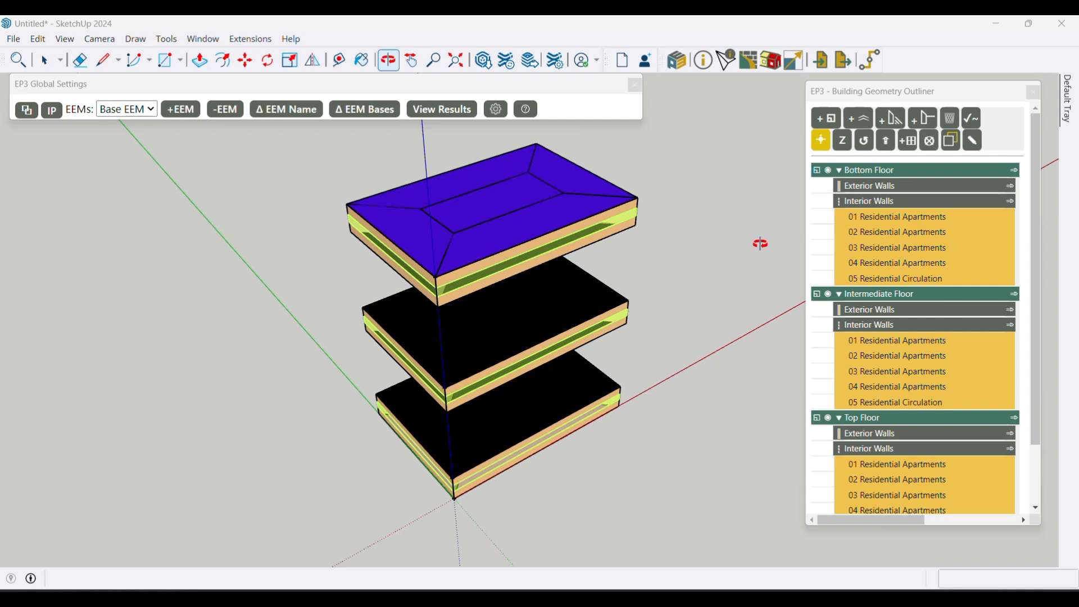
{"action": "left_click_drag", "start_coordinate": [242, 239], "coordinate": [364, 464]}
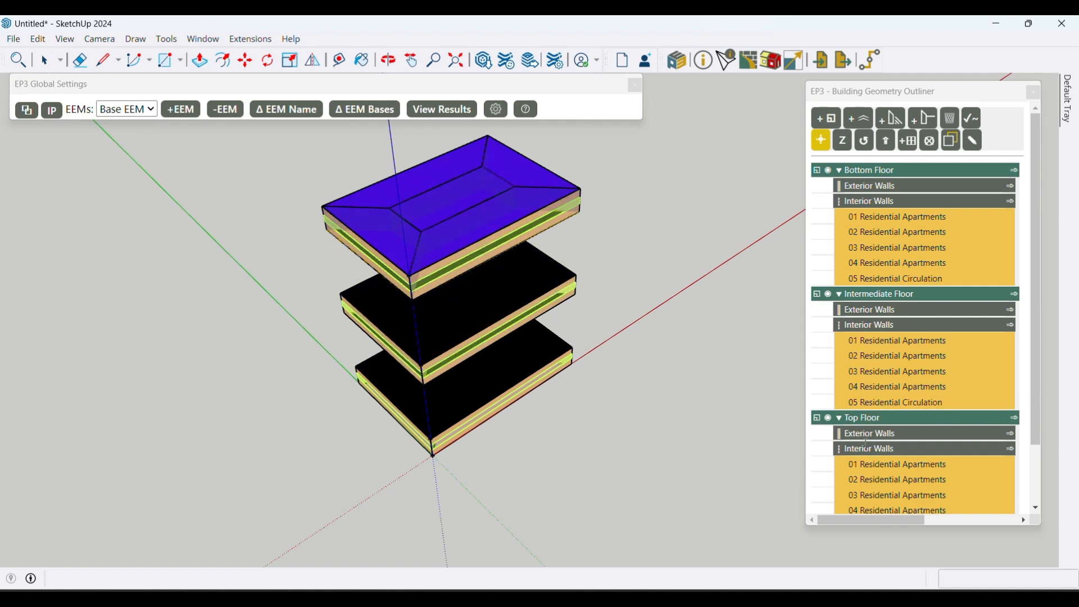
{"action": "scroll", "coordinate": [893, 393], "scroll_direction": "down", "scroll_amount": 2}
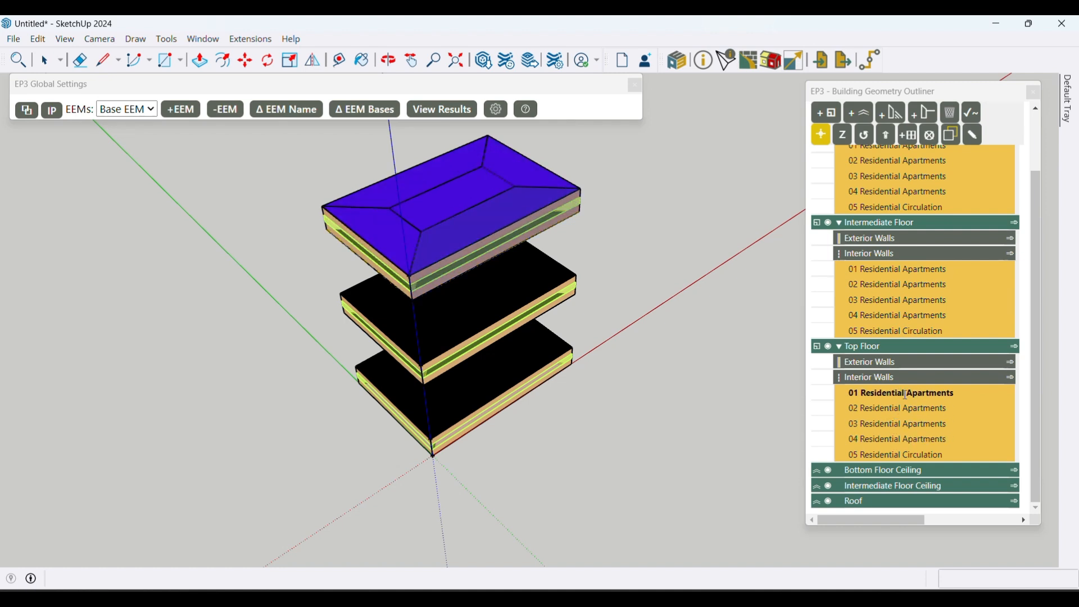
{"action": "scroll", "coordinate": [893, 365], "scroll_direction": "up", "scroll_amount": 5}
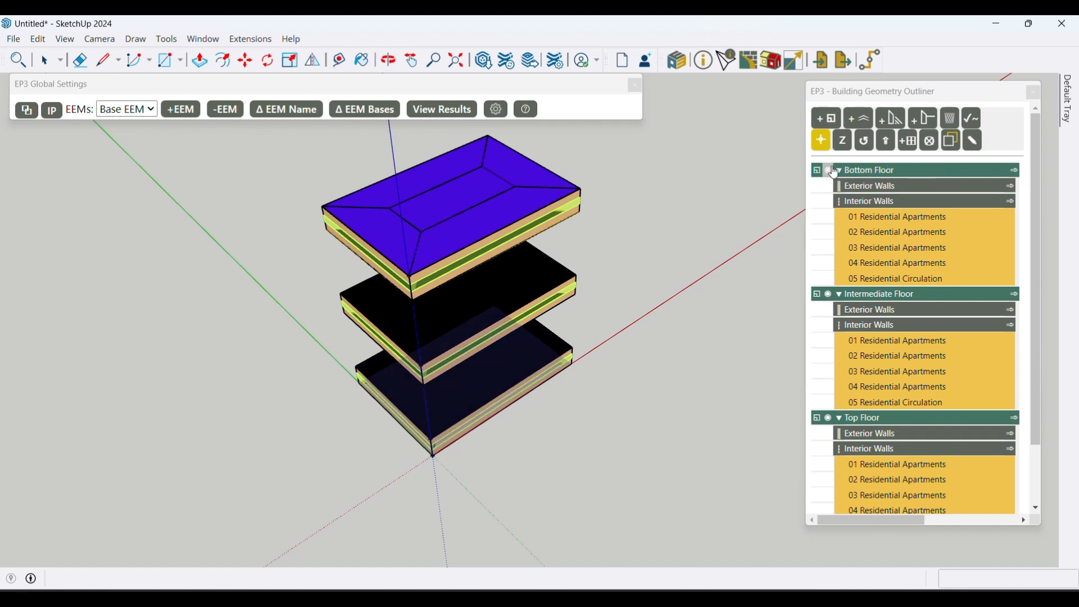
{"action": "left_click", "coordinate": [840, 171]}
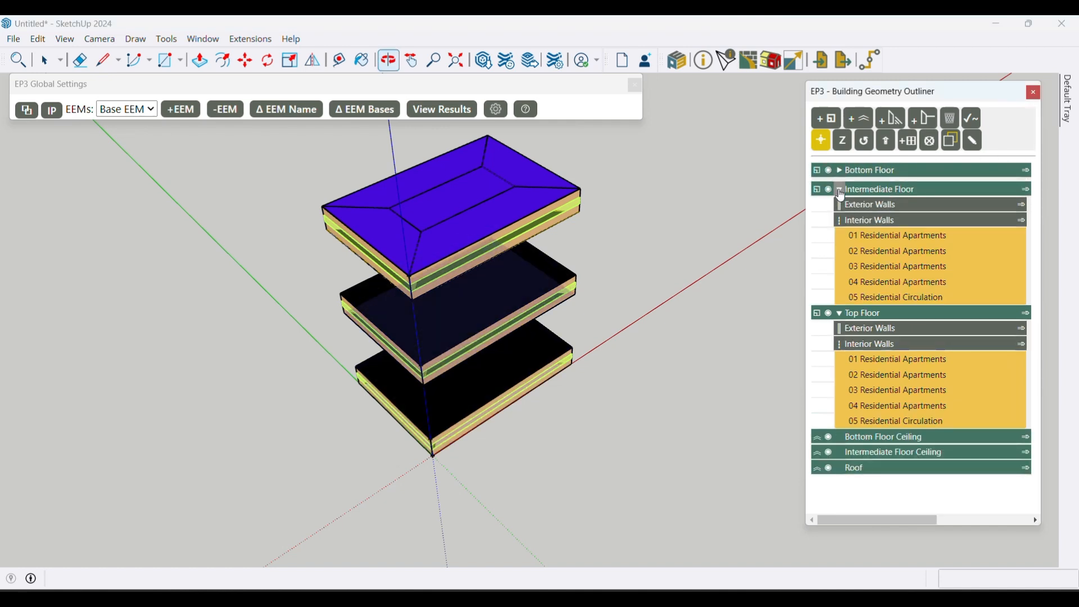
{"action": "left_click", "coordinate": [839, 189]}
{"action": "left_click", "coordinate": [839, 209]}
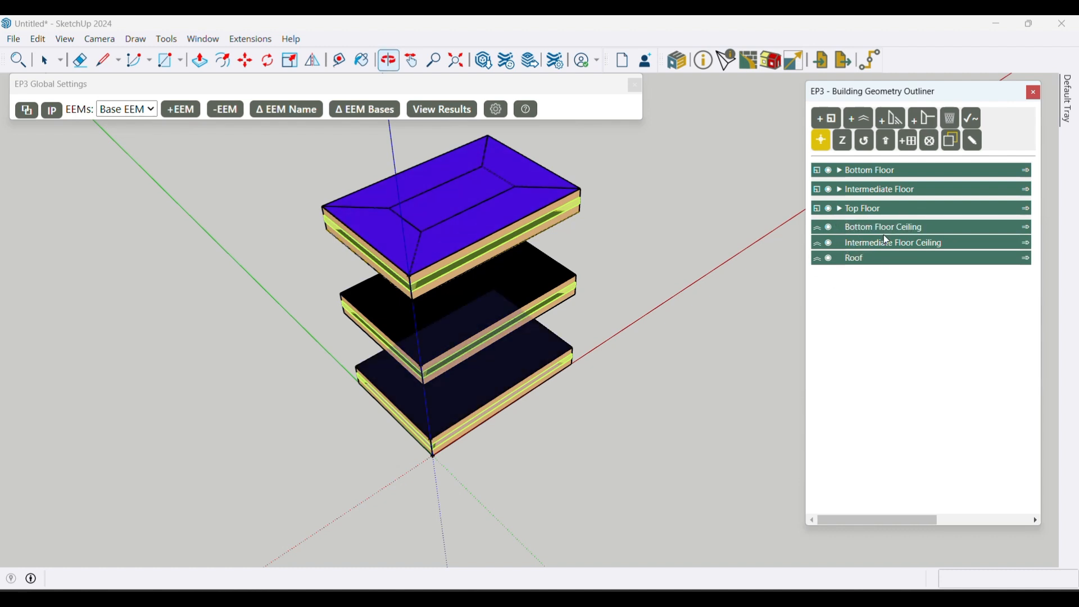
- Inspect the stacked floors from several angles, select the Intermediate Floor Ceiling in the model, and clear the selection
{"action": "key", "text": "o"}
{"action": "left_click_drag", "start_coordinate": [554, 460], "coordinate": [687, 296]}
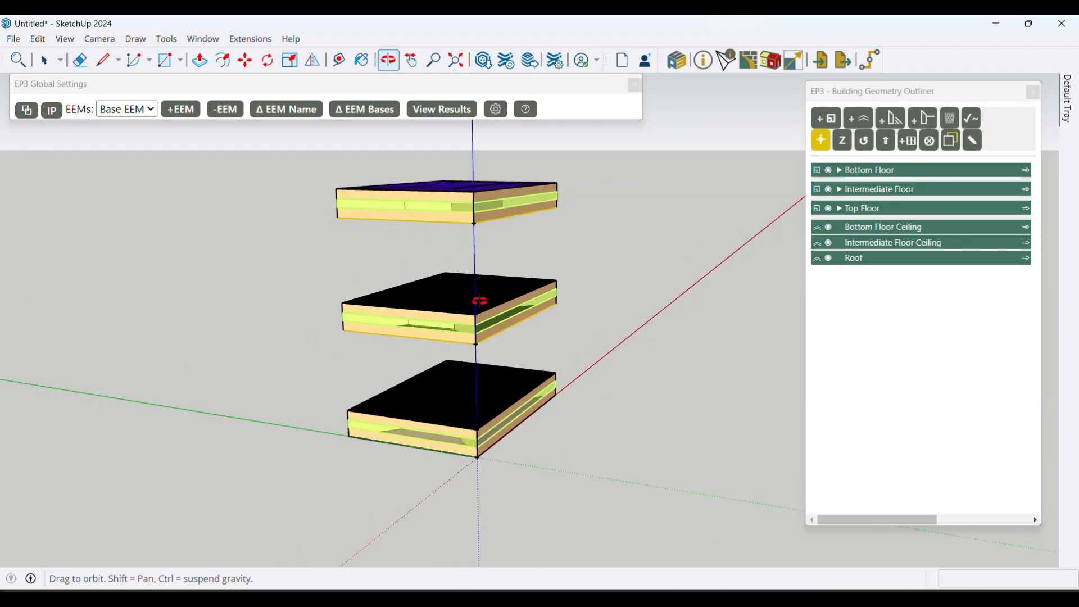
{"action": "left_click_drag", "start_coordinate": [569, 291], "coordinate": [558, 248]}
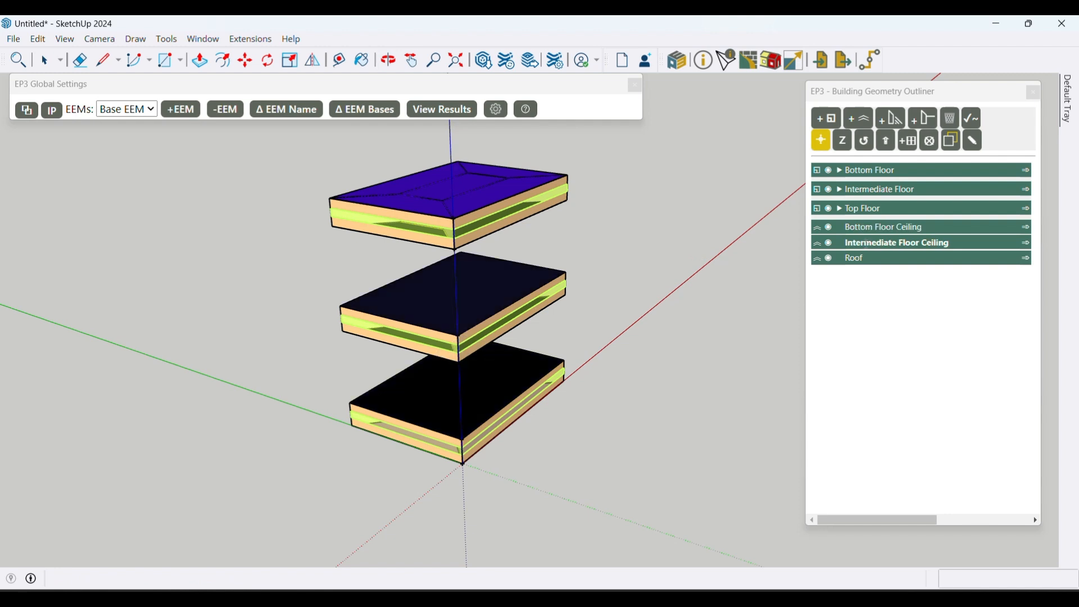
{"action": "left_click", "coordinate": [878, 242]}
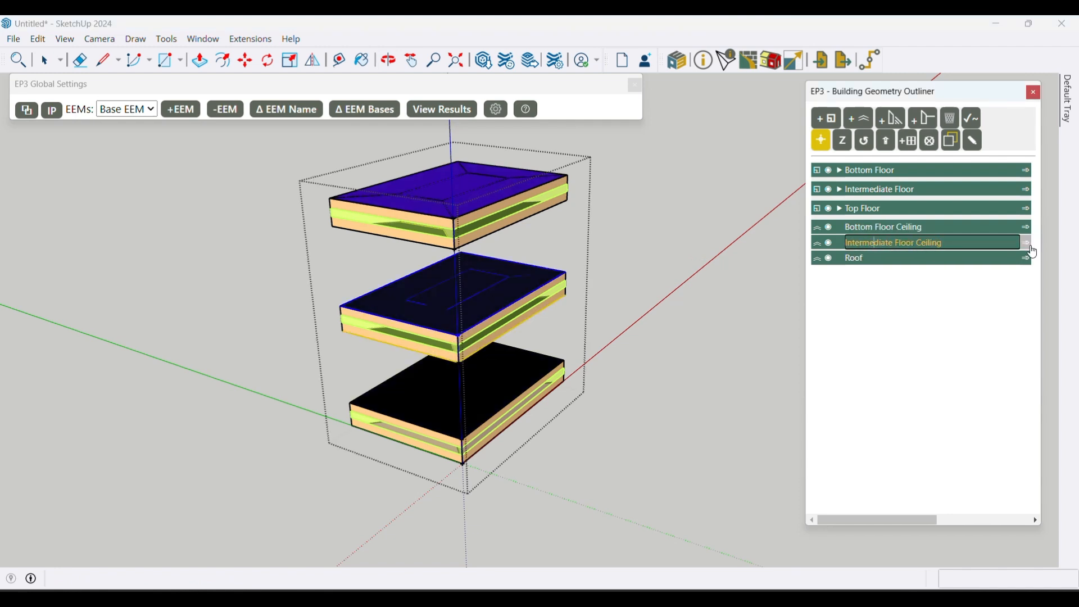
{"action": "left_click_drag", "start_coordinate": [599, 304], "coordinate": [580, 260]}
{"action": "key", "text": "space"}
{"action": "left_click", "coordinate": [678, 272]}
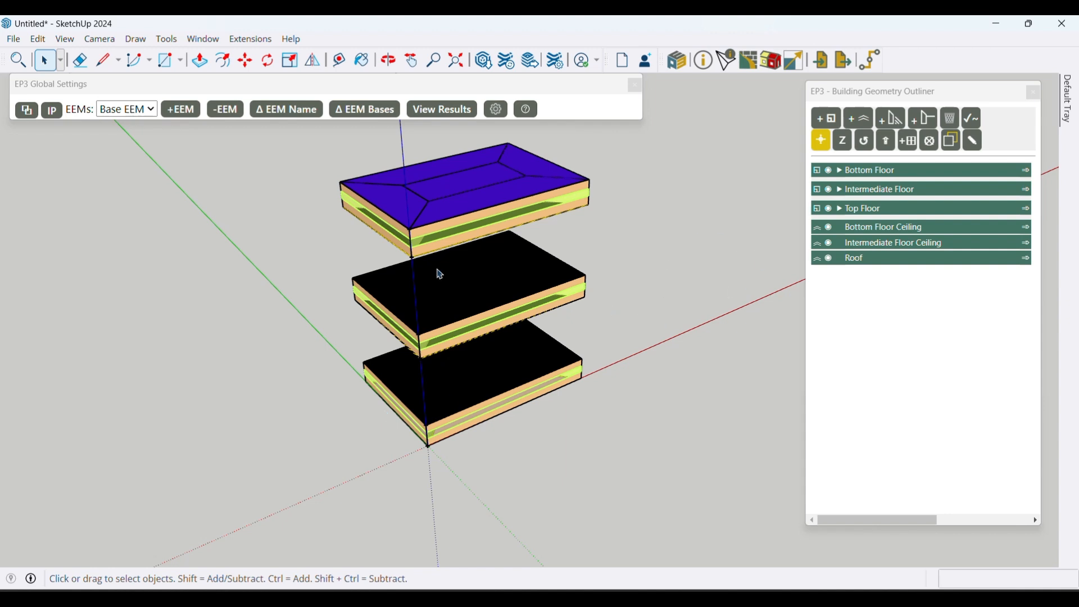
{"action": "scroll", "coordinate": [521, 383], "scroll_direction": "down", "scroll_amount": 2}
{"action": "scroll", "coordinate": [463, 242], "scroll_direction": "up", "scroll_amount": 2}
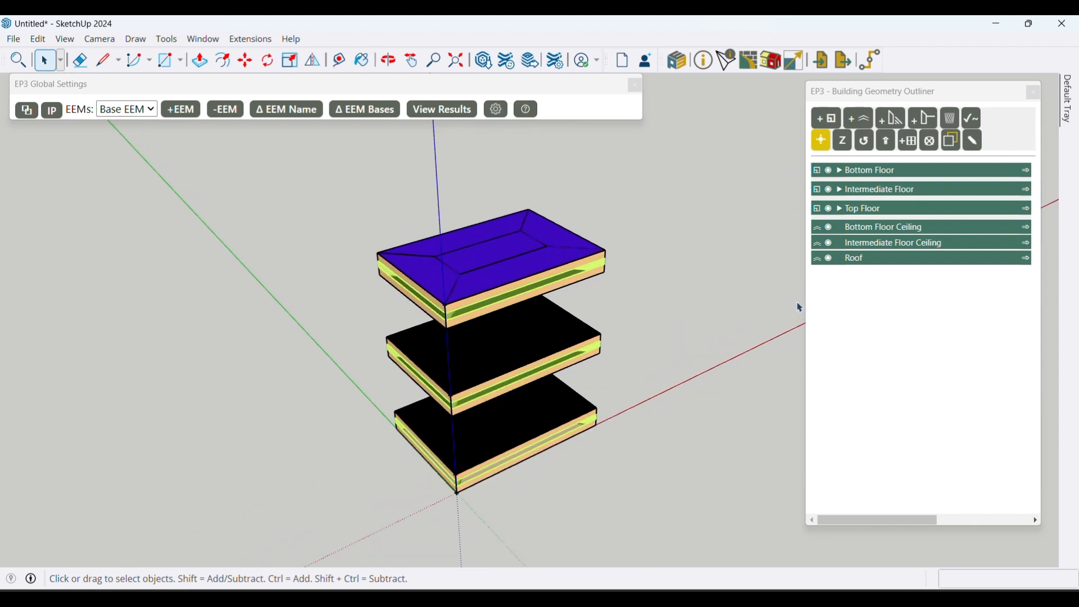
- Hide and reshow the Roof, Intermediate Floor Ceiling and Bottom Floor Ceiling in turn to look inside each floor
{"action": "left_click", "coordinate": [831, 262]}
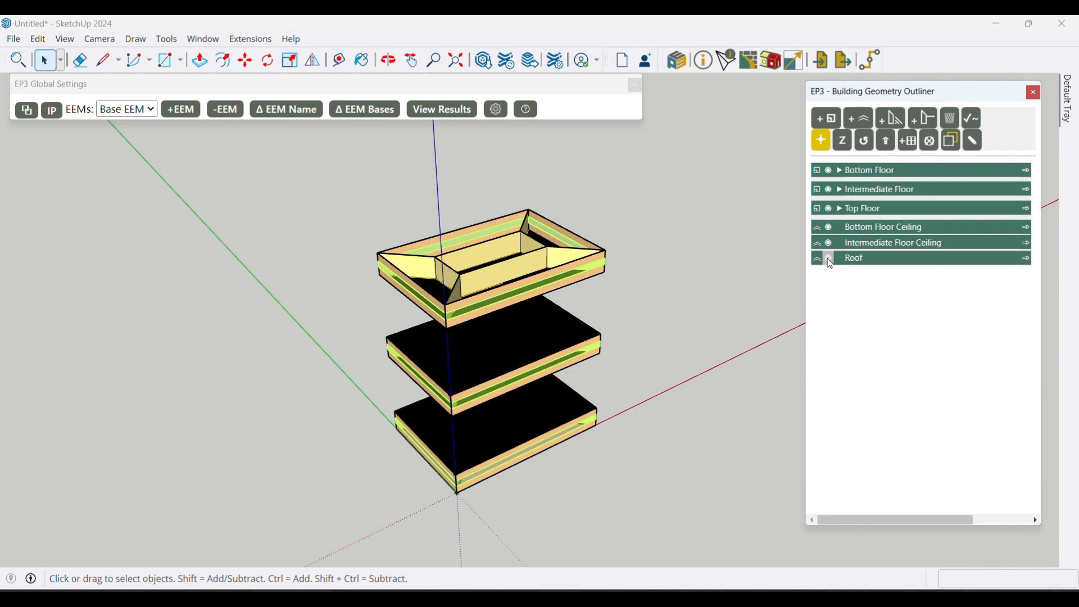
{"action": "left_click", "coordinate": [830, 262]}
{"action": "left_click", "coordinate": [831, 245]}
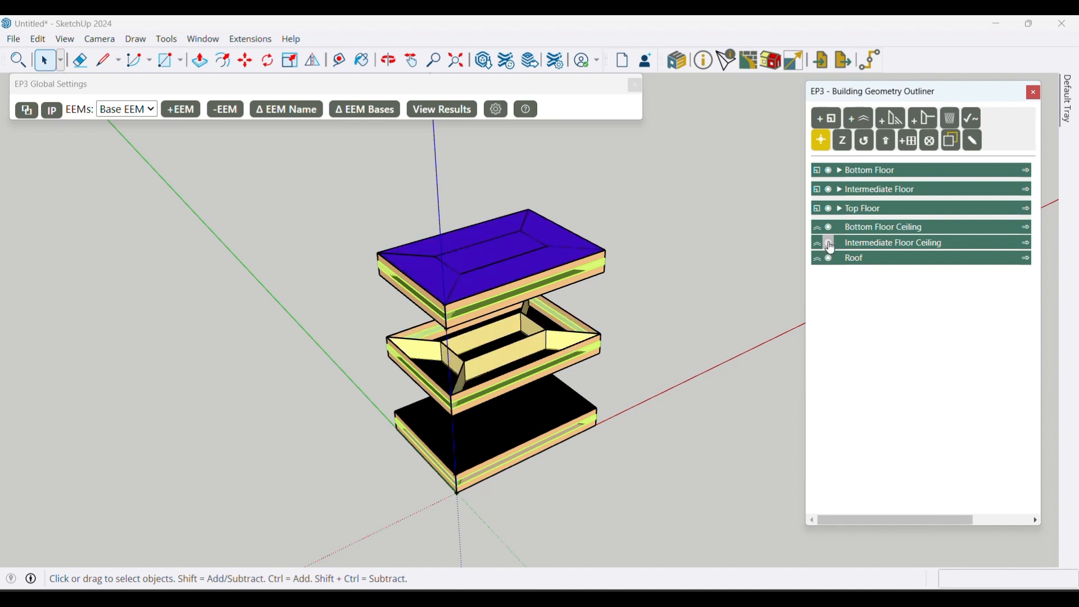
{"action": "left_click", "coordinate": [831, 245]}
{"action": "left_click", "coordinate": [831, 229]}
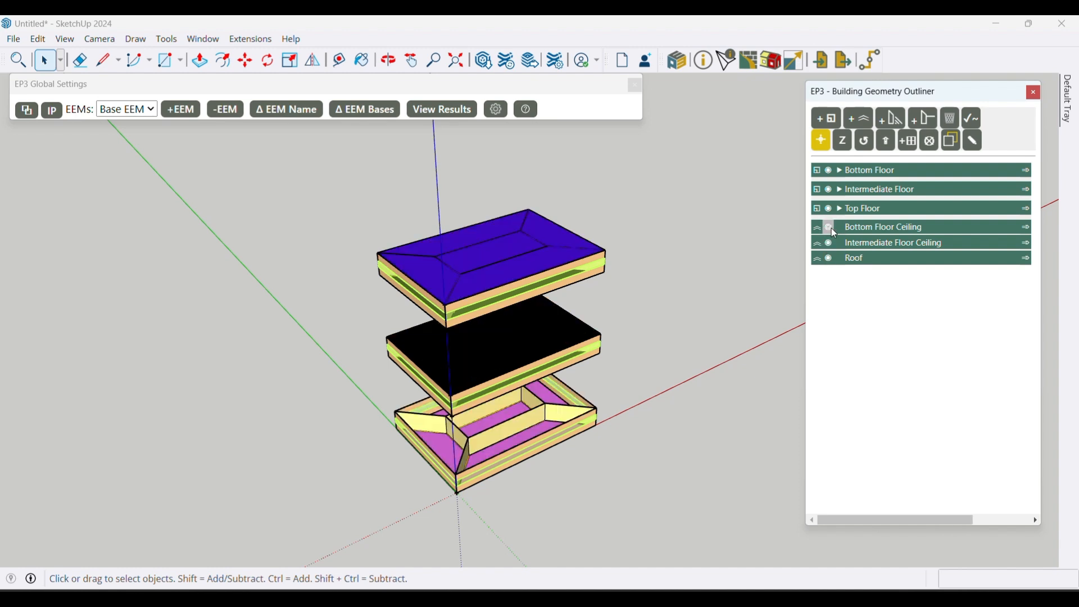
{"action": "left_click", "coordinate": [831, 228]}
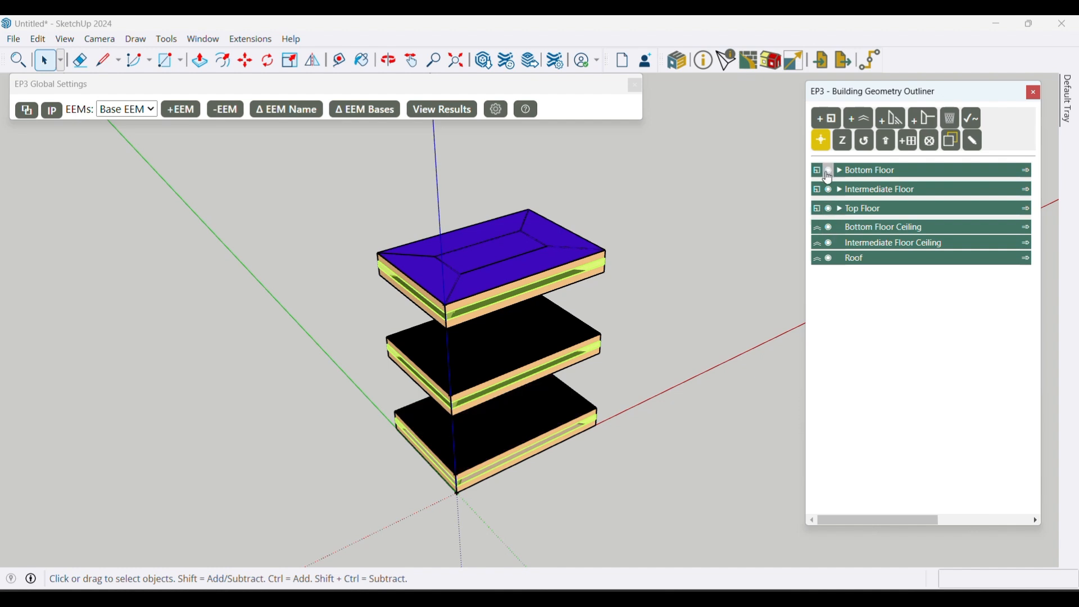
- Toggle the visibility of the Bottom Floor and the Top Floor off and back on
{"action": "left_click", "coordinate": [827, 171]}
{"action": "left_click", "coordinate": [830, 172]}
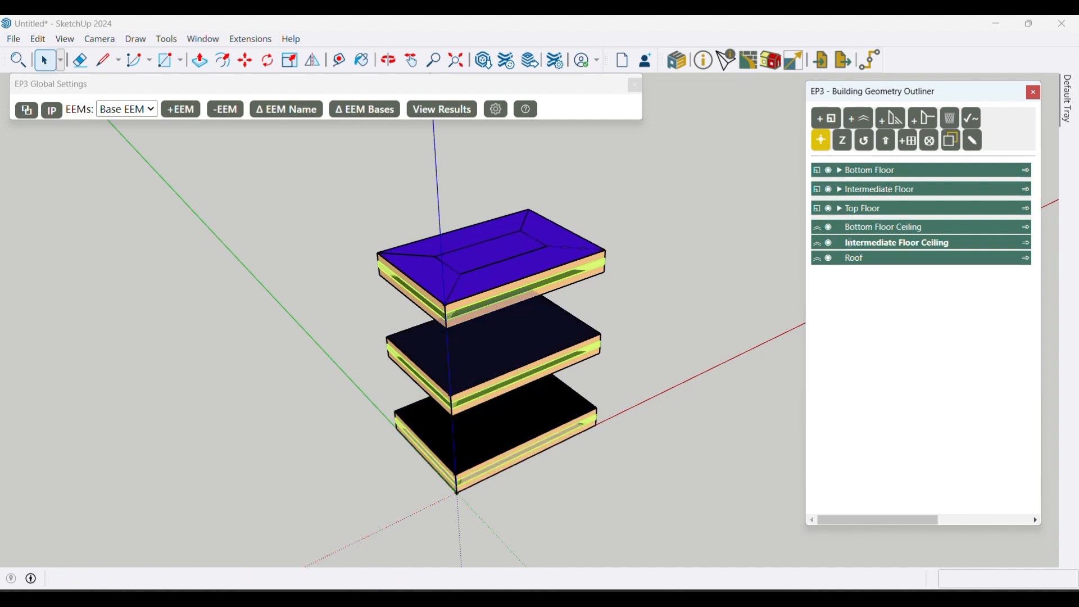
{"action": "left_click", "coordinate": [828, 210]}
{"action": "left_click", "coordinate": [828, 210]}
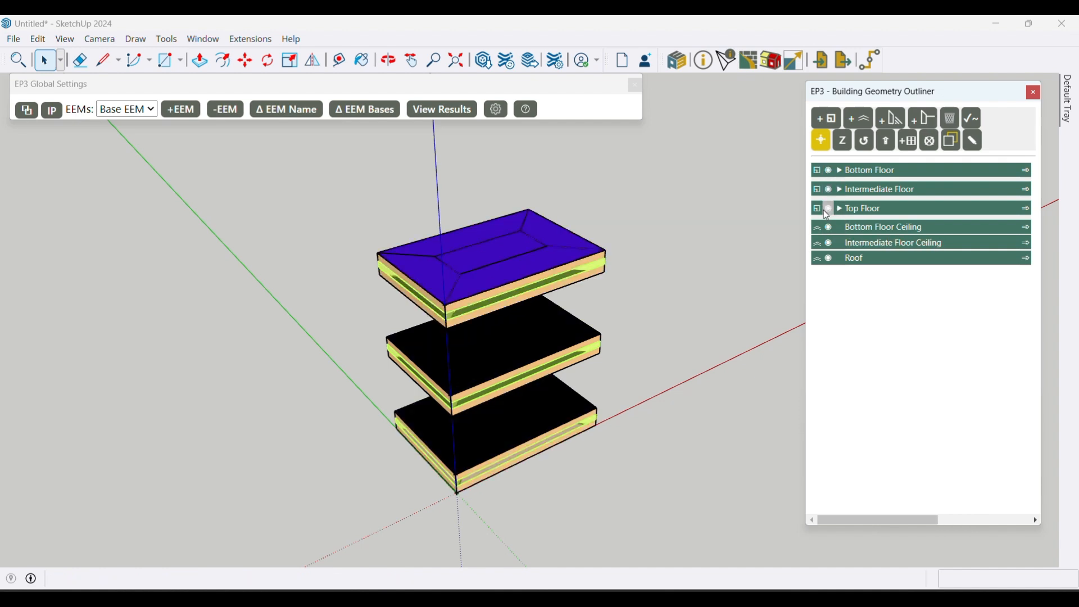
- Hide the Roof and expand the Top Floor's walls and spaces in the outliner
{"action": "left_click", "coordinate": [829, 259]}
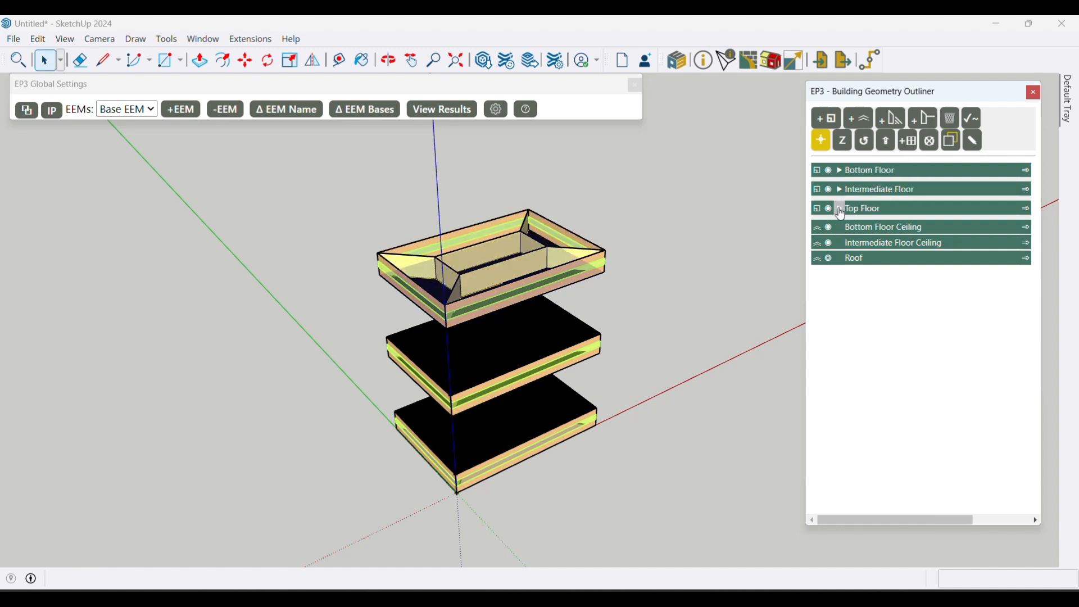
{"action": "left_click", "coordinate": [840, 209]}
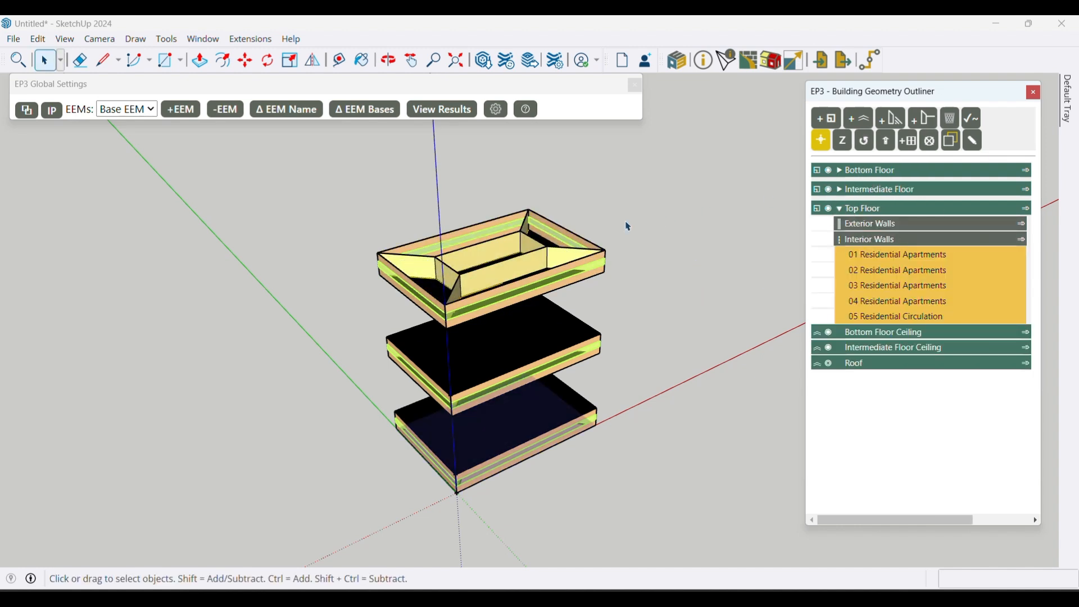
- Open the Top Floor's Exterior Walls to view them with the surrounding geometry hidden and reshown, and make the Roof visible again
{"action": "left_click", "coordinate": [1023, 226]}
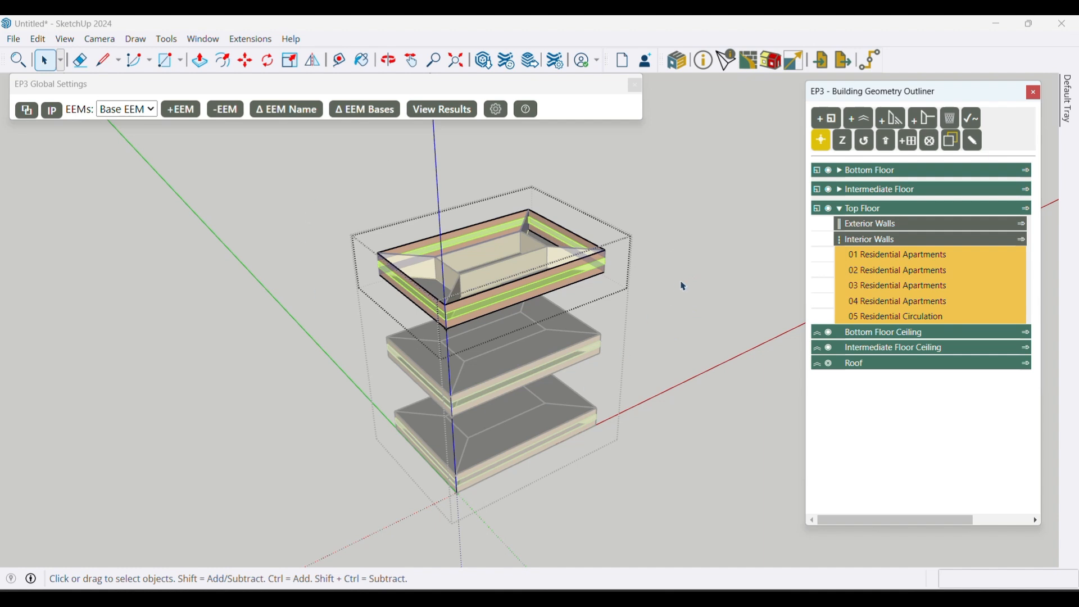
{"action": "left_click", "coordinate": [953, 152]}
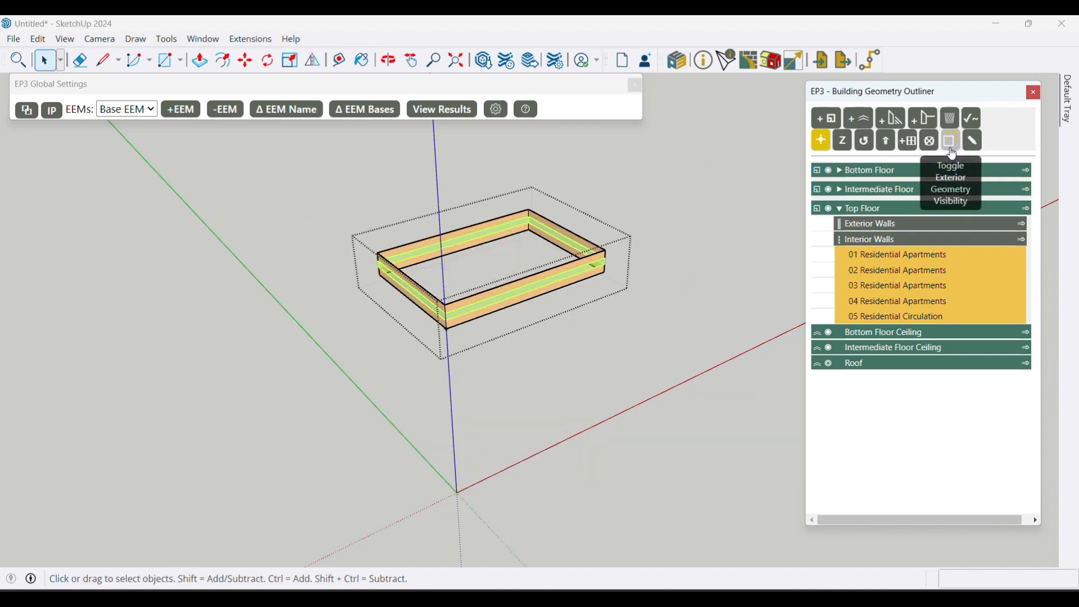
{"action": "scroll", "coordinate": [486, 291], "scroll_direction": "up", "scroll_amount": 3}
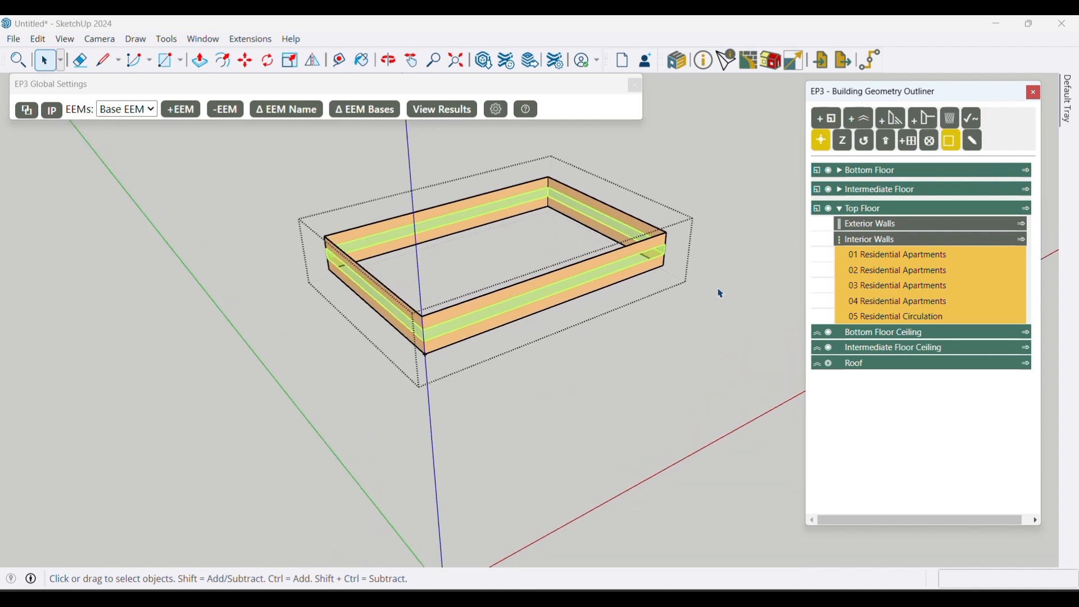
{"action": "left_click", "coordinate": [953, 147]}
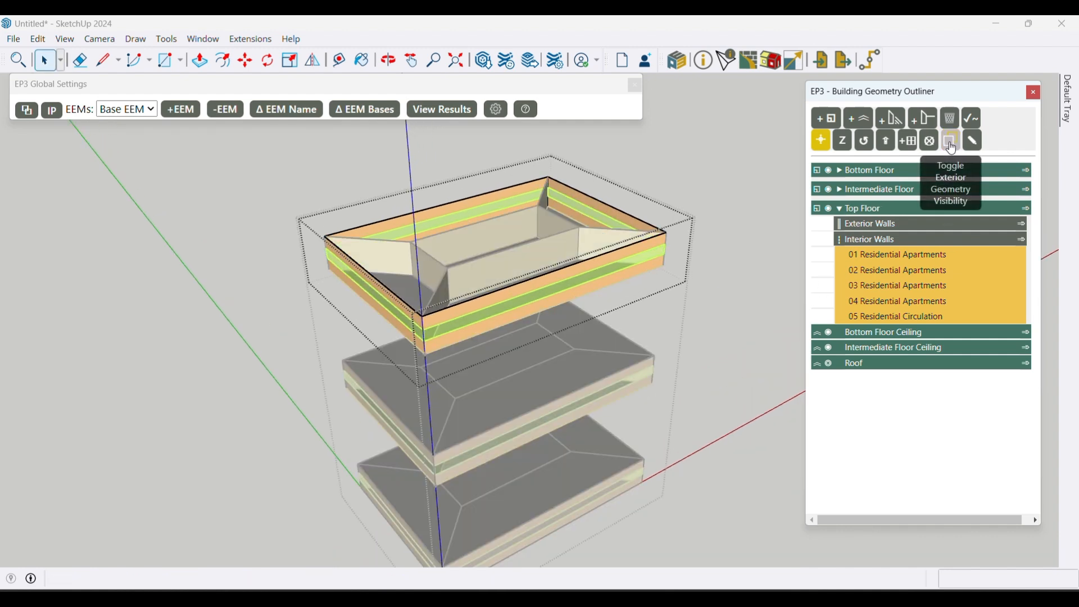
{"action": "left_click", "coordinate": [953, 147]}
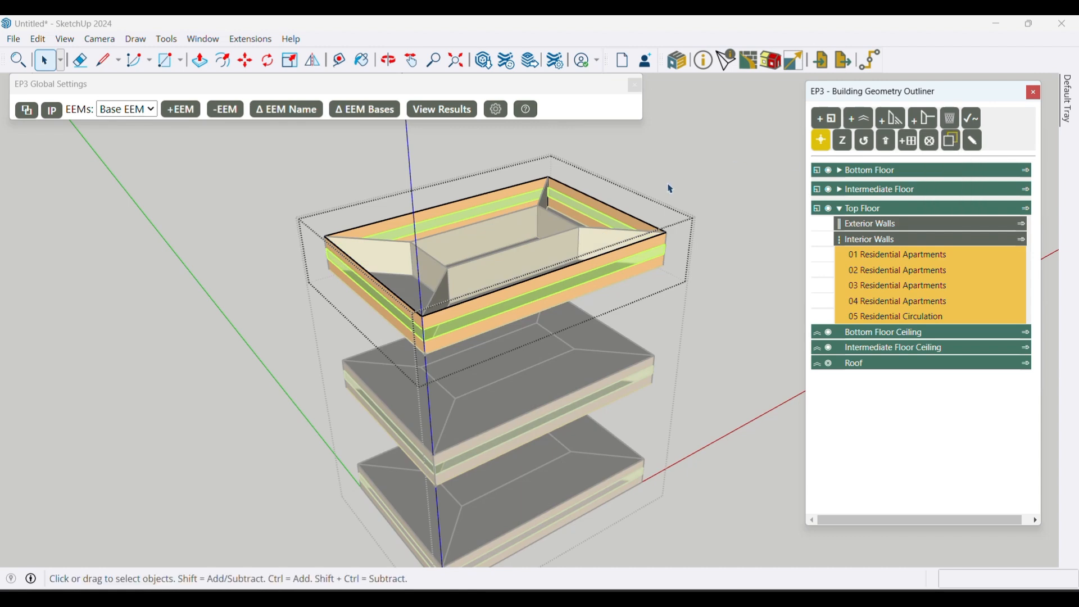
{"action": "scroll", "coordinate": [568, 250], "scroll_direction": "down", "scroll_amount": 6}
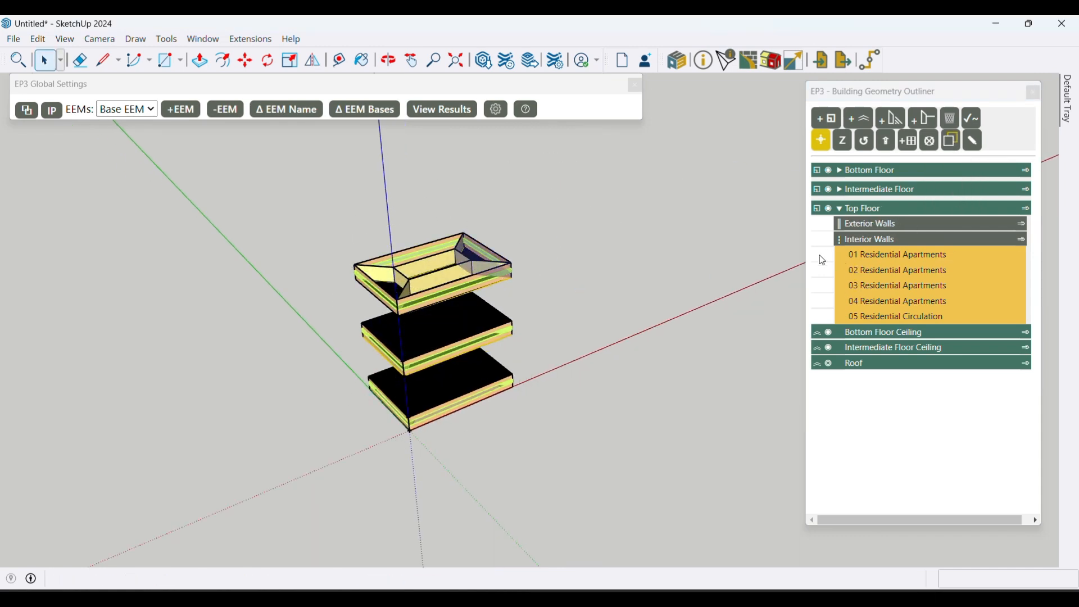
{"action": "left_click", "coordinate": [829, 363]}
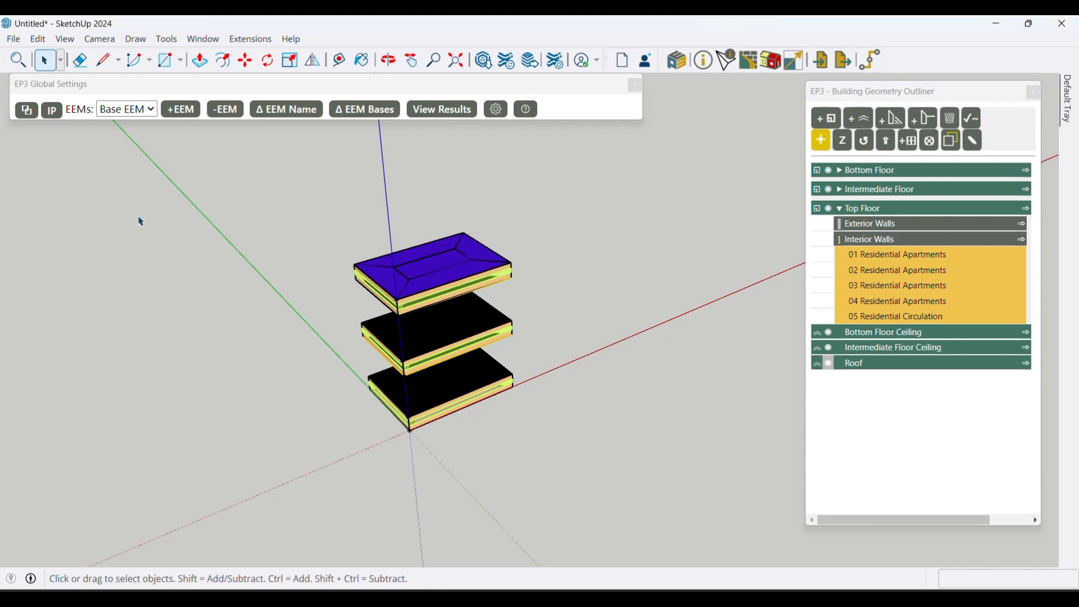
{"action": "scroll", "coordinate": [209, 246], "scroll_direction": "up", "scroll_amount": 2}
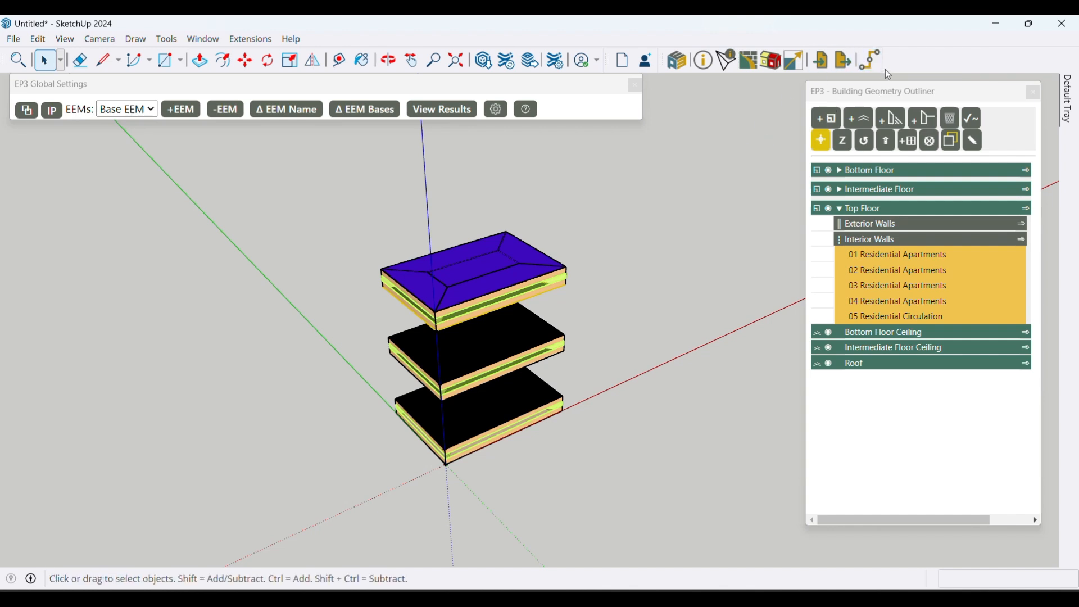
- Open the HVAC Outliner, bring the whole system diagram into view, and collapse the DOAS loop
{"action": "left_click", "coordinate": [865, 68]}
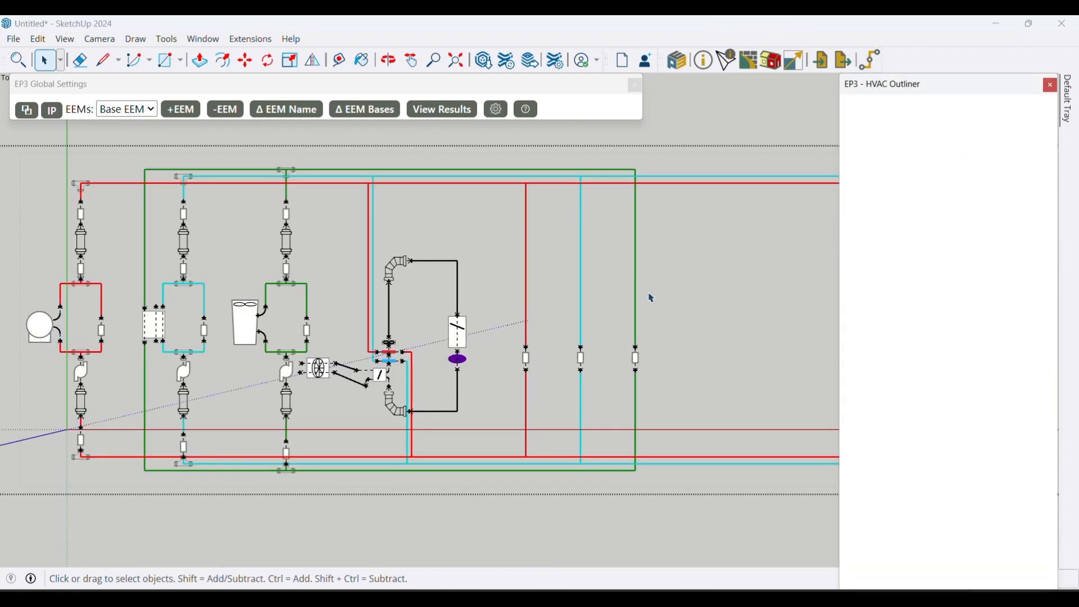
{"action": "scroll", "coordinate": [398, 304], "scroll_direction": "down", "scroll_amount": 2}
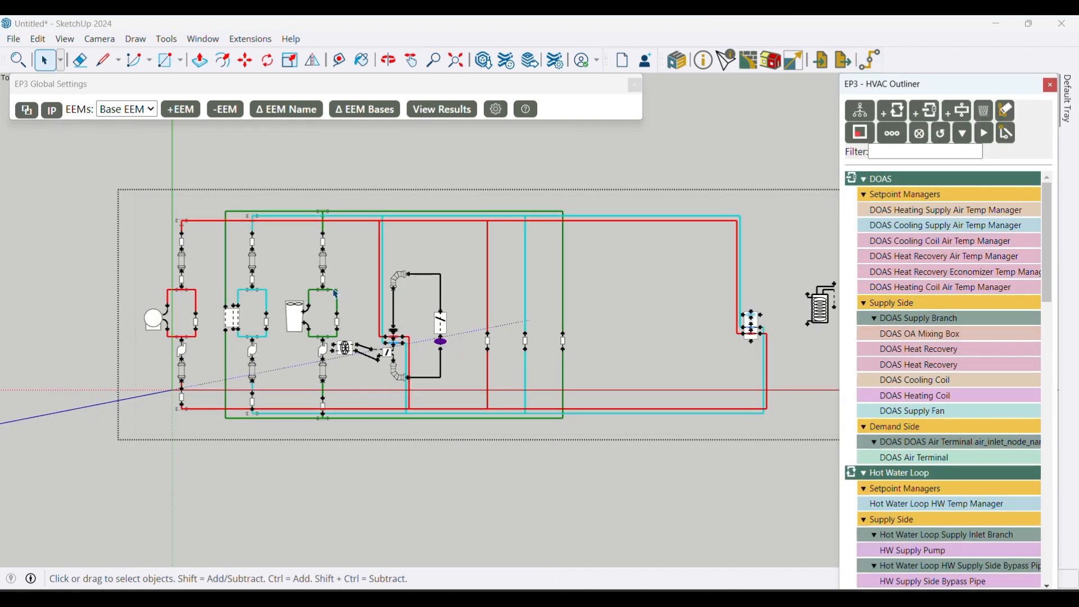
{"action": "scroll", "coordinate": [177, 320], "scroll_direction": "down", "scroll_amount": 2}
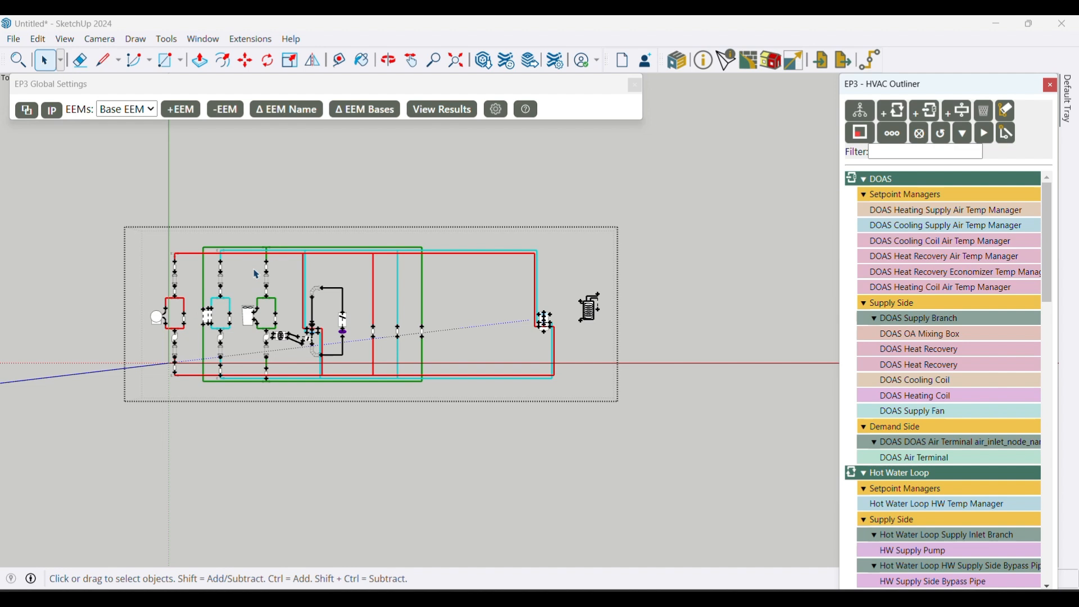
{"action": "scroll", "coordinate": [178, 263], "scroll_direction": "up", "scroll_amount": 2}
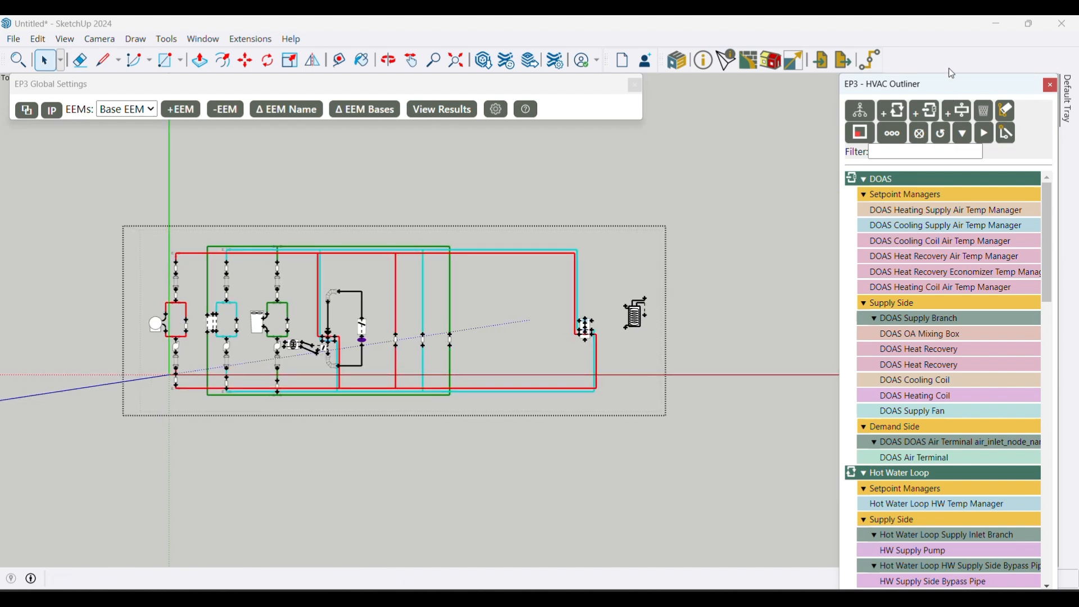
{"action": "mouse_move", "coordinate": [925, 178]}
{"action": "left_click", "coordinate": [864, 179]}
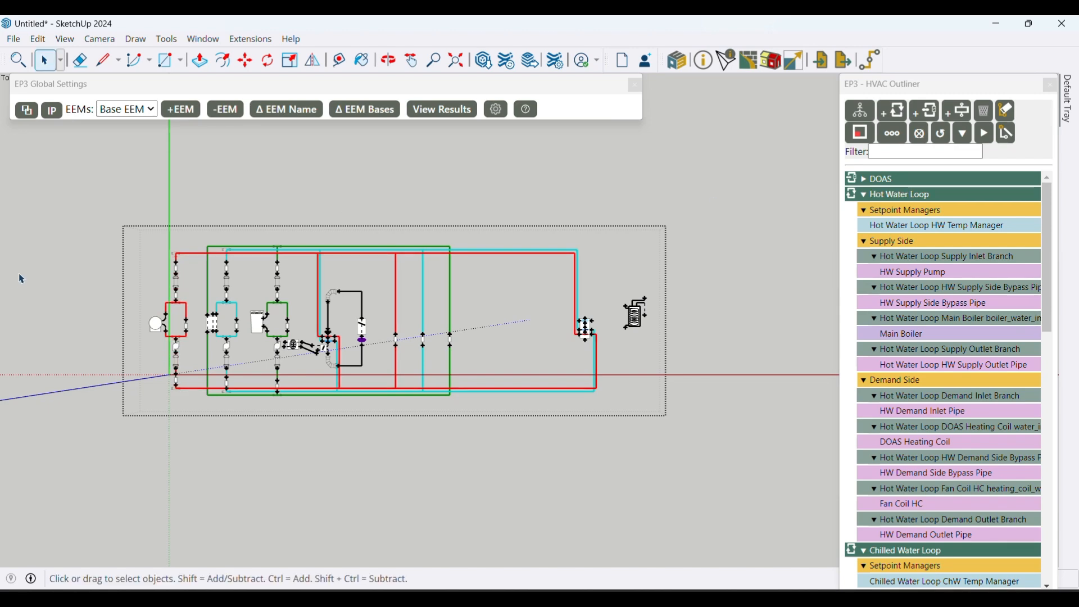
- Examine the plant loops in the HVAC diagram and read the component labels around the Main Boiler up close
{"action": "scroll", "coordinate": [118, 307], "scroll_direction": "up", "scroll_amount": 6}
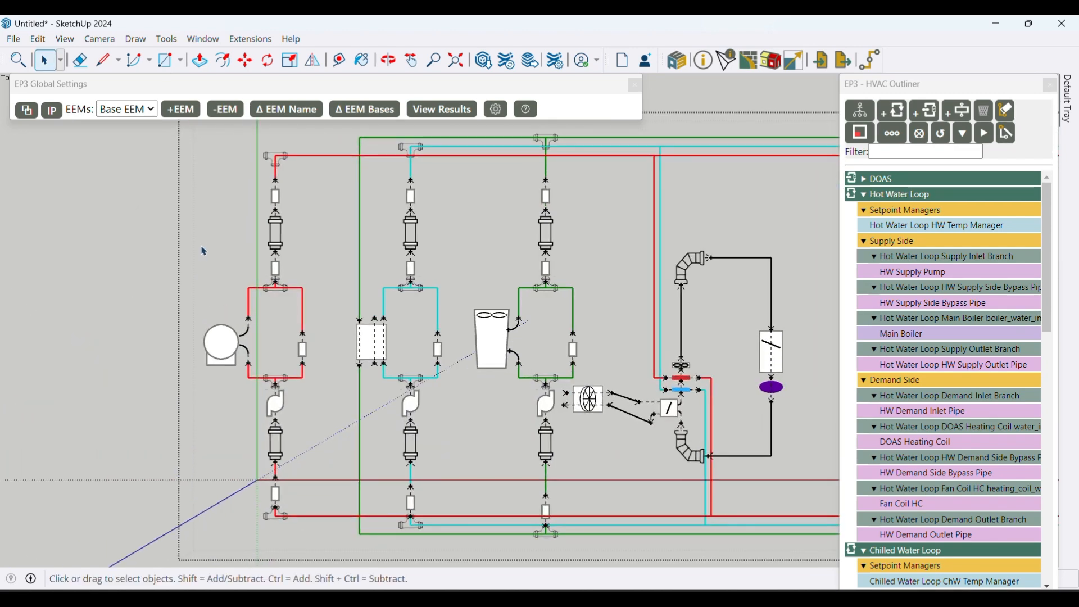
{"action": "scroll", "coordinate": [200, 253], "scroll_direction": "down", "scroll_amount": 1}
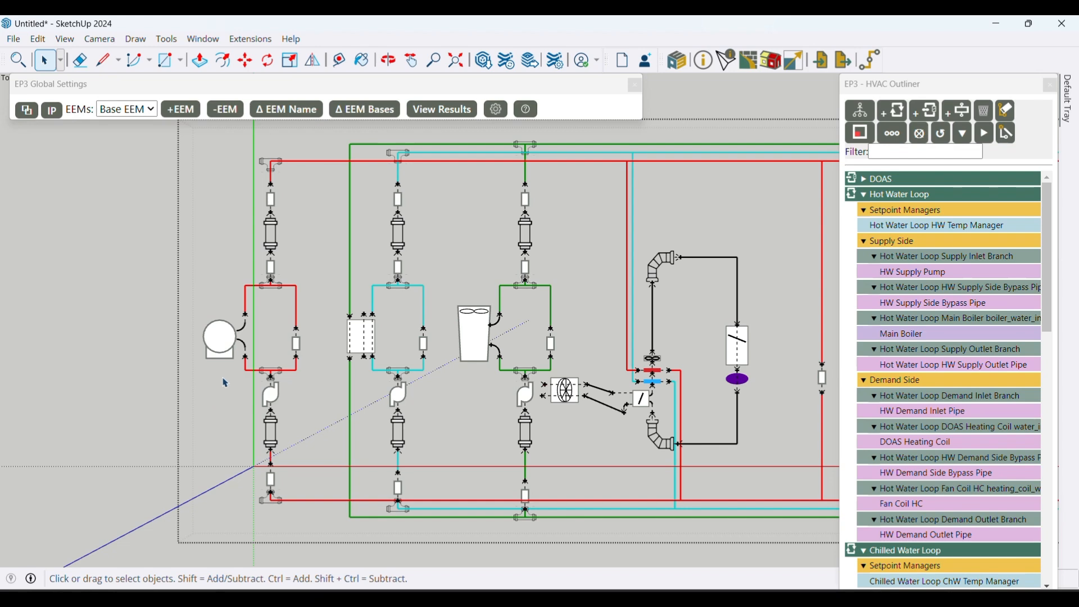
{"action": "scroll", "coordinate": [225, 383], "scroll_direction": "up", "scroll_amount": 5}
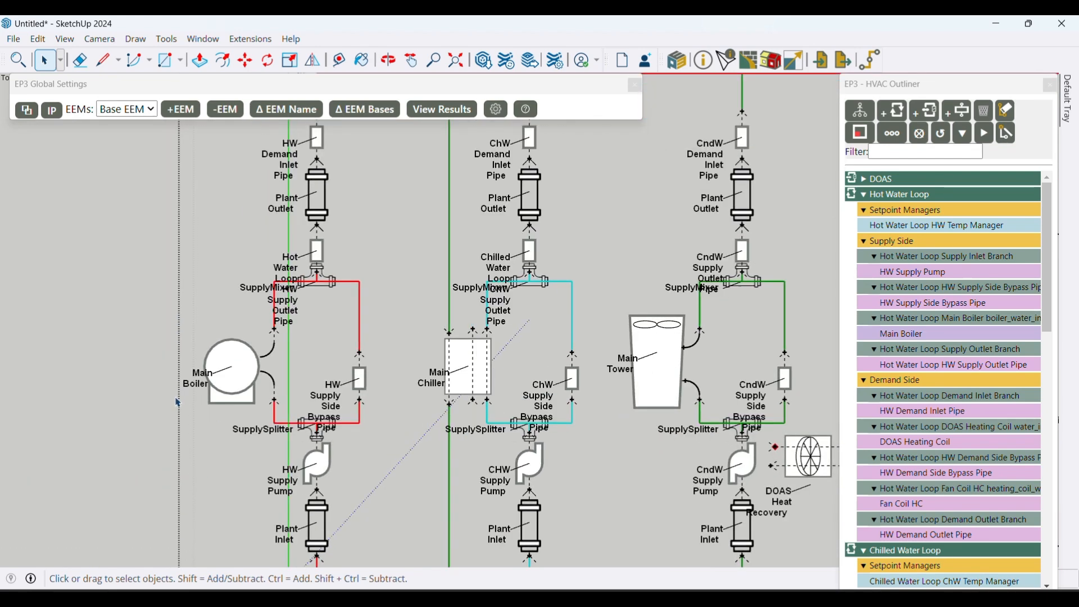
{"action": "scroll", "coordinate": [178, 402], "scroll_direction": "up", "scroll_amount": 2}
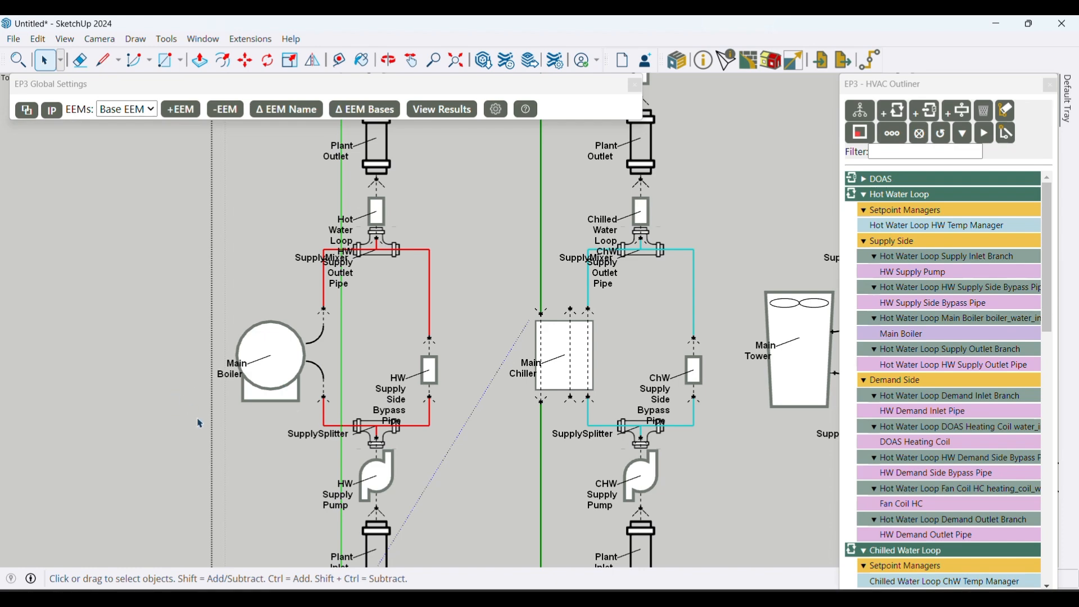
{"action": "scroll", "coordinate": [203, 373], "scroll_direction": "up", "scroll_amount": 5}
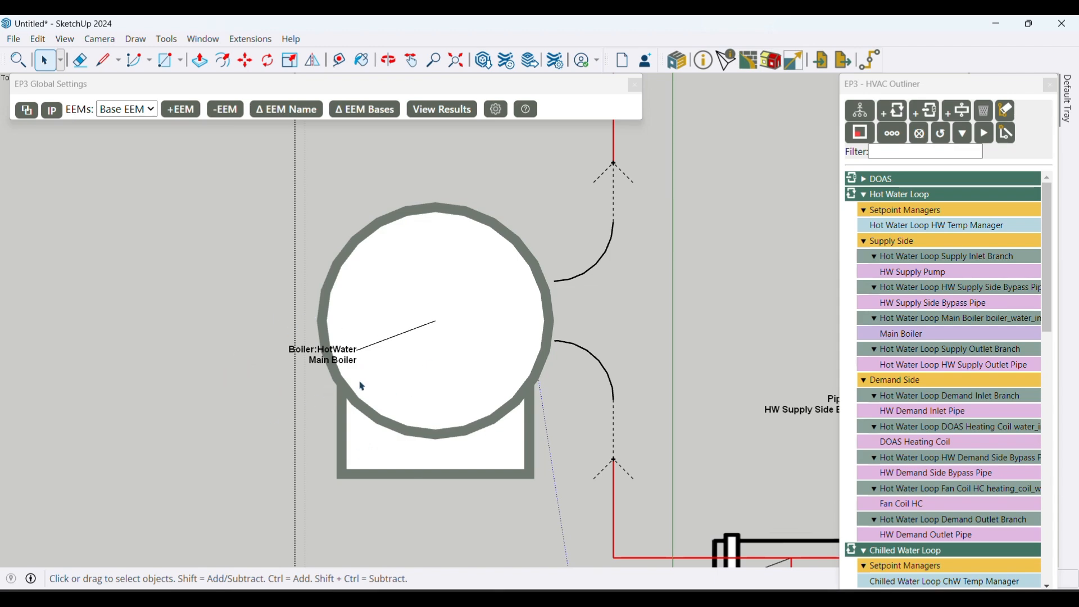
{"action": "scroll", "coordinate": [287, 327], "scroll_direction": "down", "scroll_amount": 6}
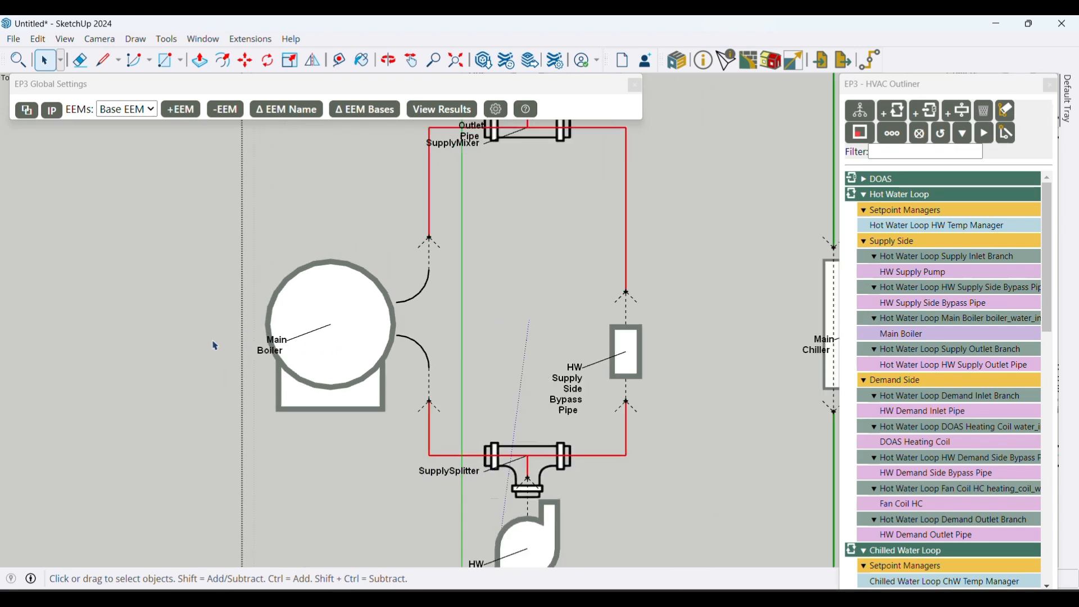
{"action": "scroll", "coordinate": [289, 320], "scroll_direction": "down", "scroll_amount": 3}
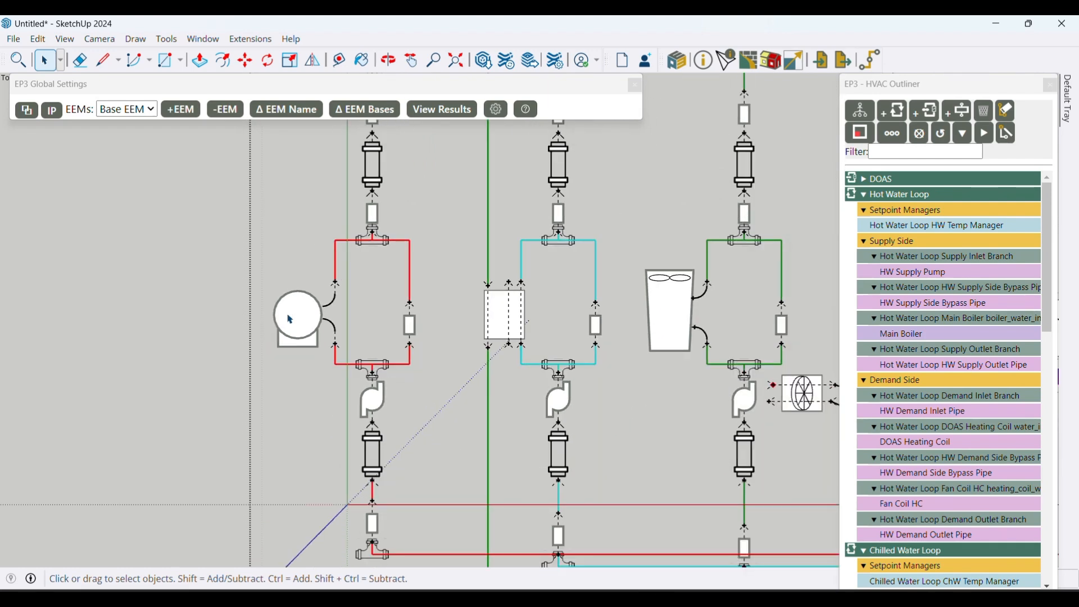
- Select the Main Boiler in the diagram and review its Boiler:HotWater inputs, including the water inlet and outlet nodes
{"action": "left_click", "coordinate": [297, 318]}
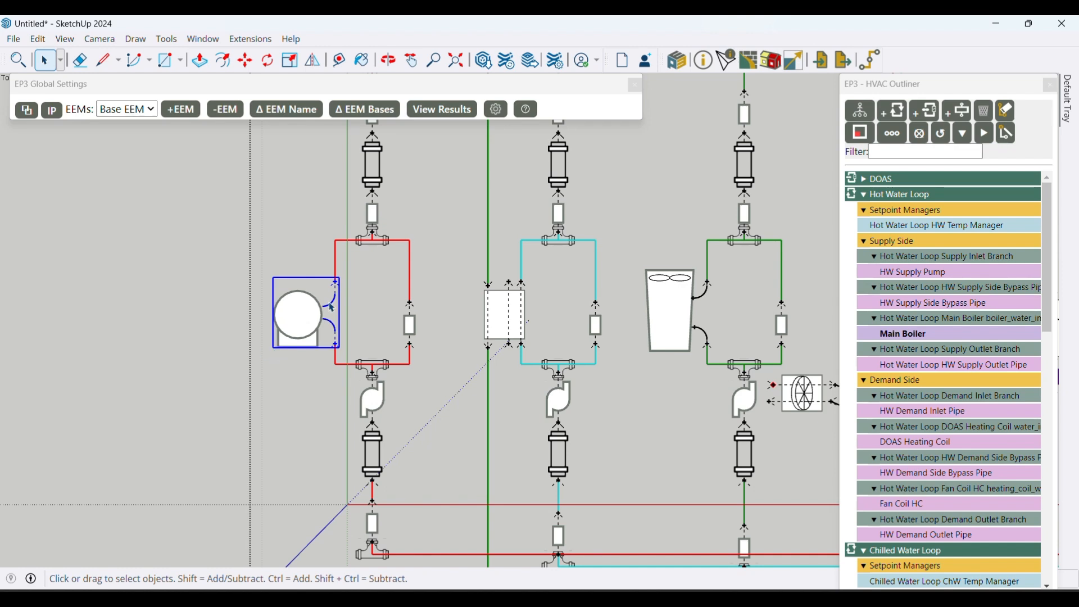
{"action": "left_click", "coordinate": [724, 65]}
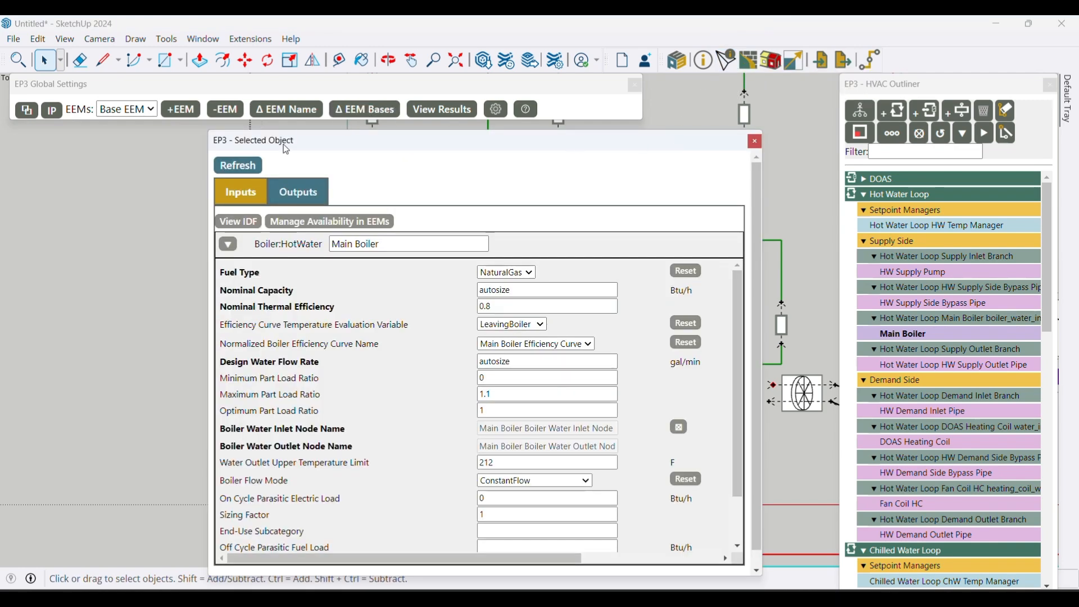
{"action": "left_click_drag", "start_coordinate": [285, 147], "coordinate": [521, 86]}
{"action": "scroll", "coordinate": [34, 277], "scroll_direction": "down", "scroll_amount": 2}
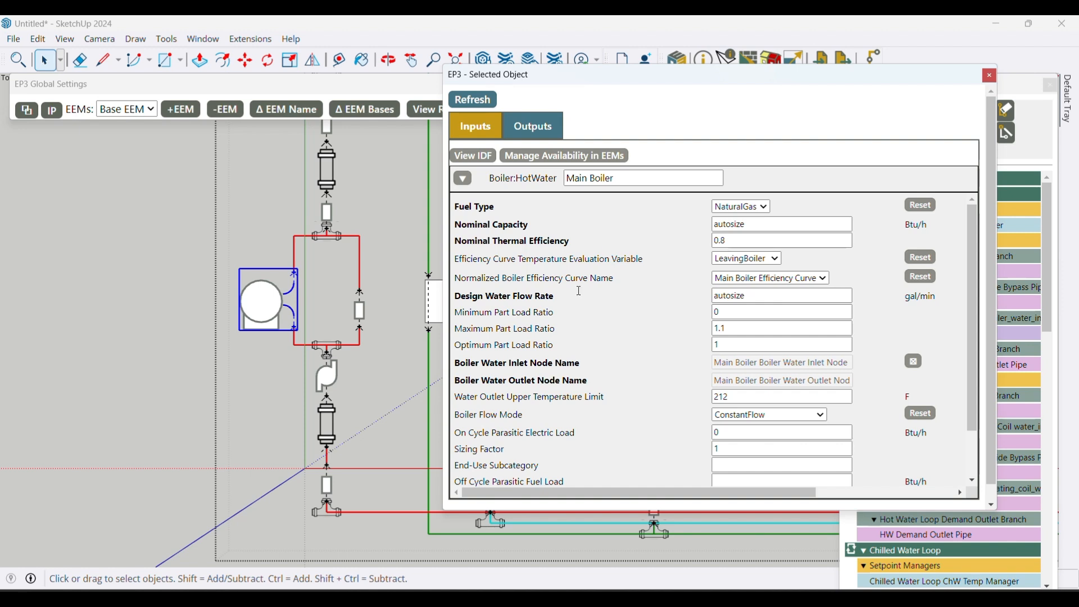
{"action": "mouse_move", "coordinate": [514, 365]}
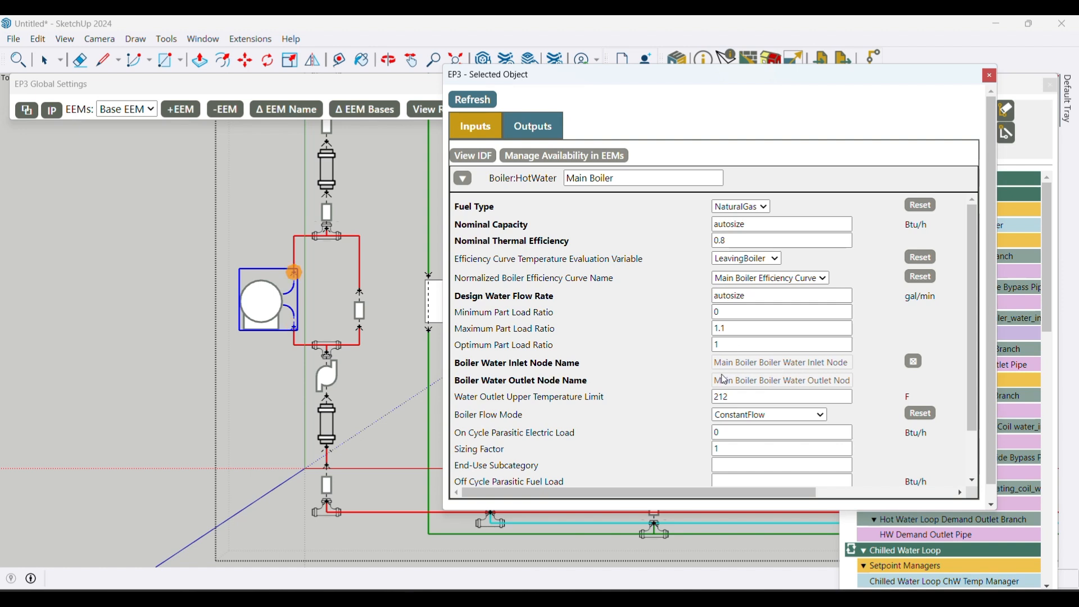
{"action": "scroll", "coordinate": [674, 387], "scroll_direction": "down", "scroll_amount": 3}
{"action": "scroll", "coordinate": [588, 400], "scroll_direction": "up", "scroll_amount": 3}
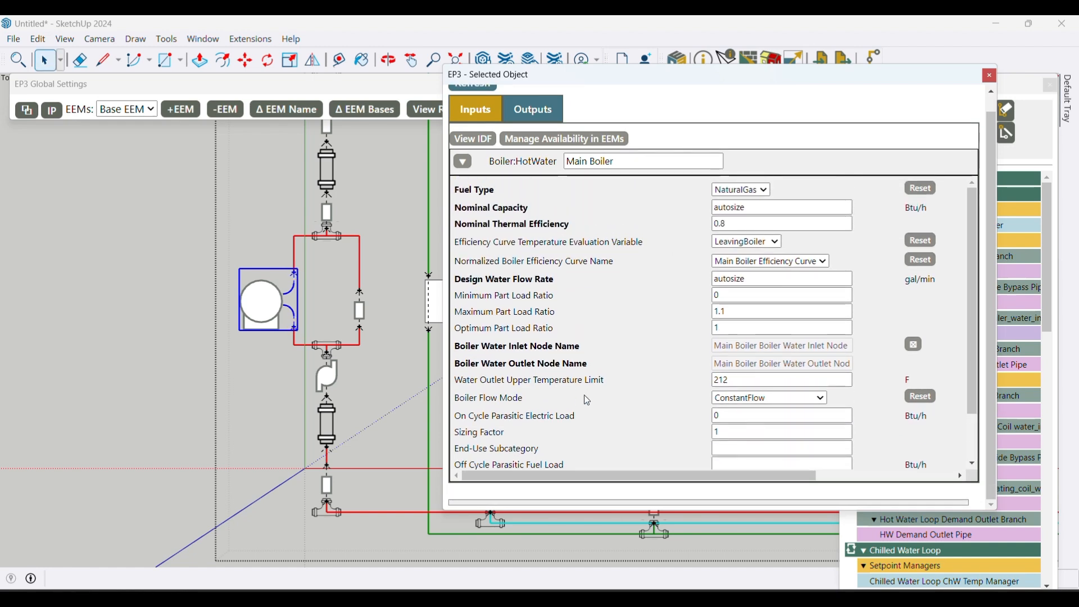
- Select the Hot Water Loop through its plant inlet and review its PlantLoop and Sizing:Plant inputs
{"action": "scroll", "coordinate": [326, 432], "scroll_direction": "up", "scroll_amount": 1}
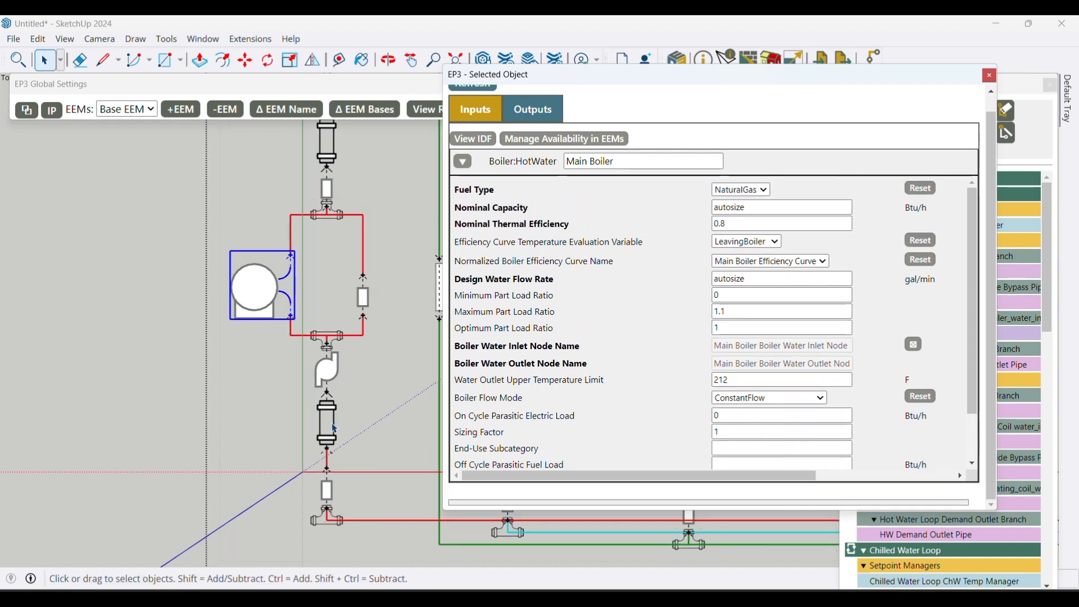
{"action": "left_click", "coordinate": [328, 431]}
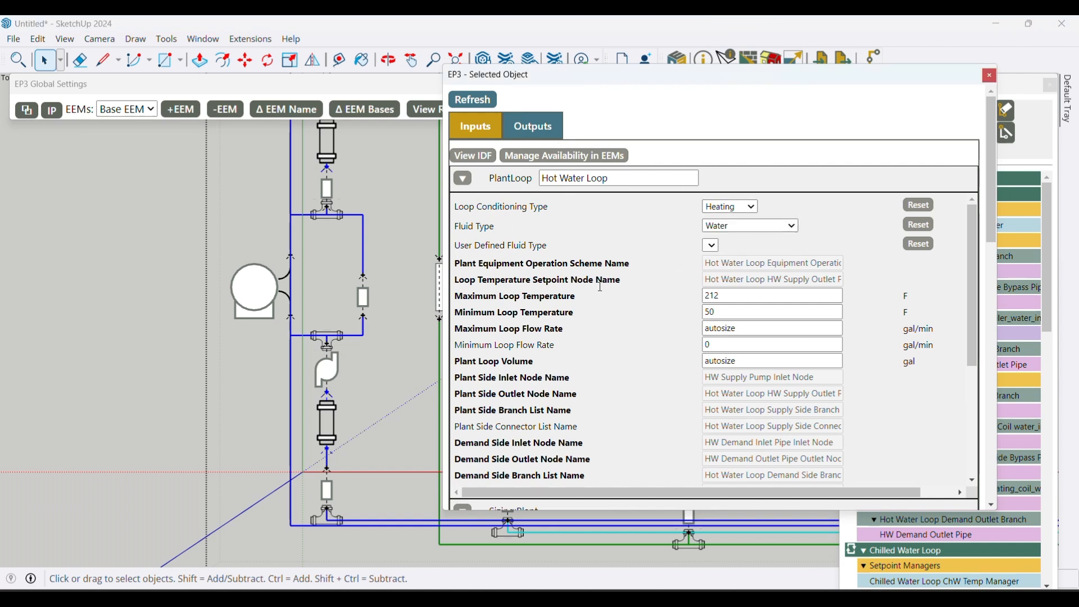
{"action": "scroll", "coordinate": [596, 309], "scroll_direction": "down", "scroll_amount": 12}
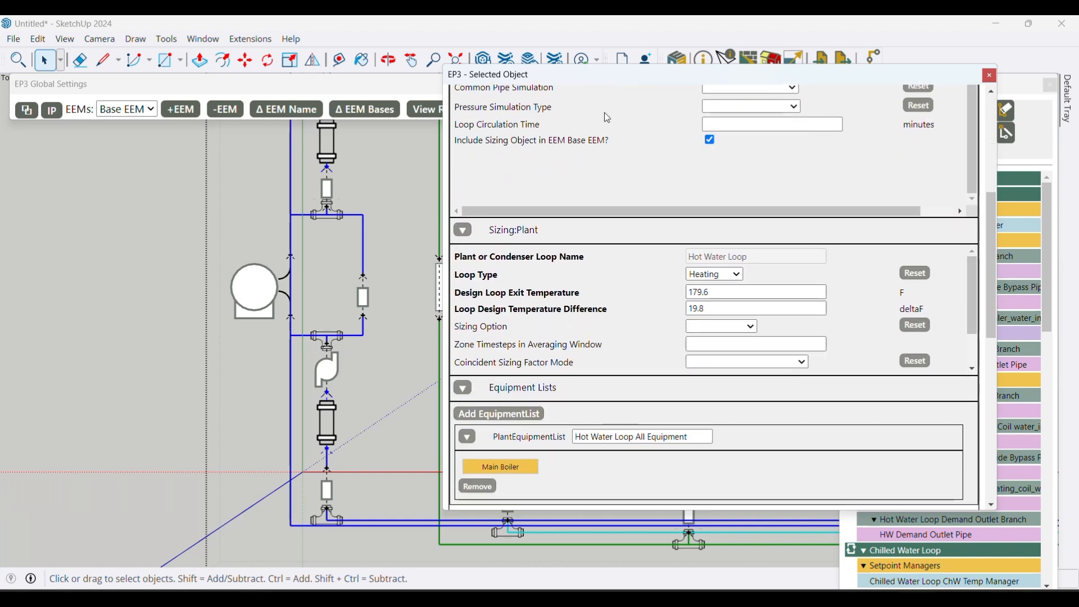
{"action": "scroll", "coordinate": [602, 128], "scroll_direction": "down", "scroll_amount": 1}
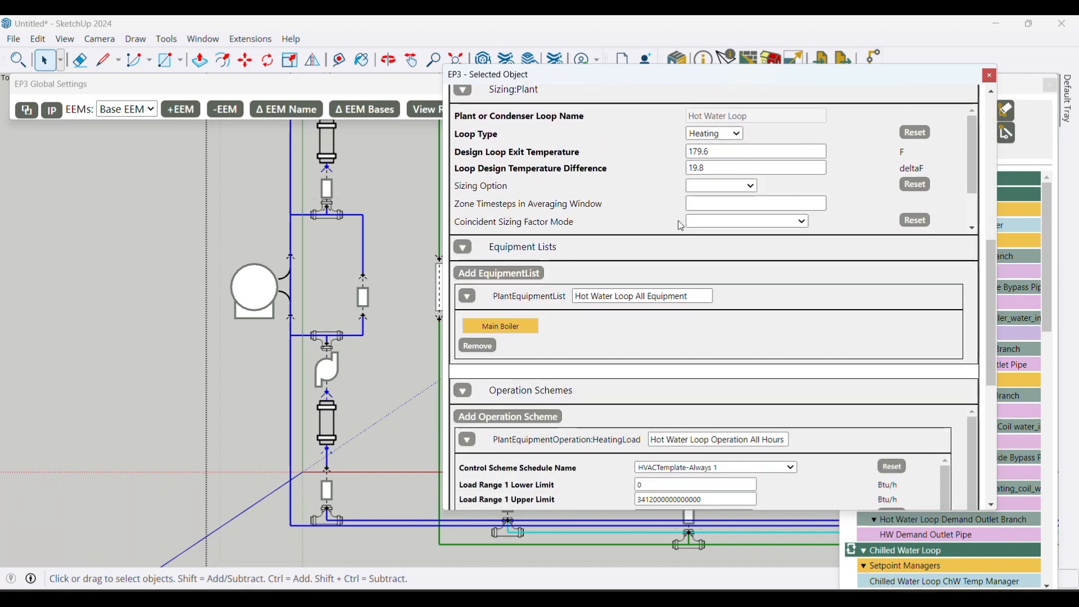
{"action": "scroll", "coordinate": [736, 208], "scroll_direction": "up", "scroll_amount": 4}
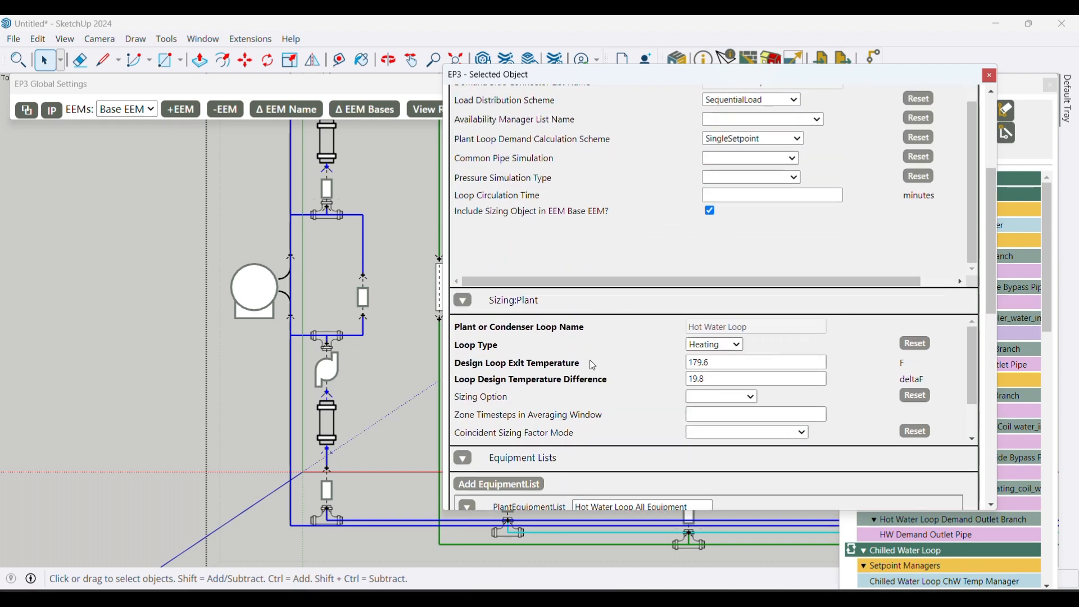
- Review the Hot Water Loop's equipment list and operation scheme load ranges, close its inputs, and clear the selection
{"action": "scroll", "coordinate": [593, 366], "scroll_direction": "down", "scroll_amount": 1}
{"action": "scroll", "coordinate": [593, 366], "scroll_direction": "down", "scroll_amount": 4}
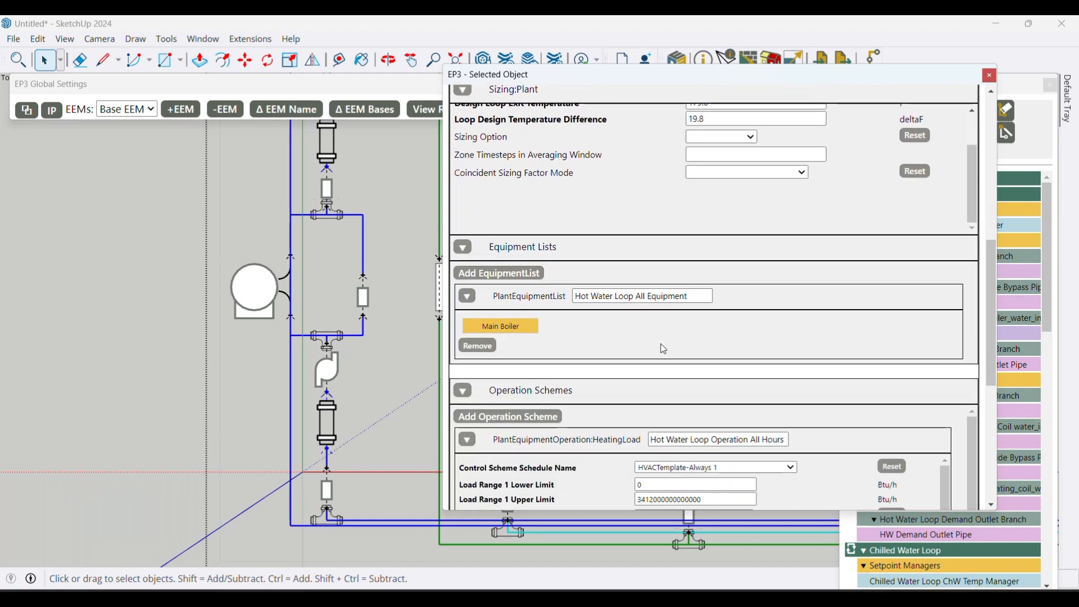
{"action": "scroll", "coordinate": [768, 291], "scroll_direction": "down", "scroll_amount": 4}
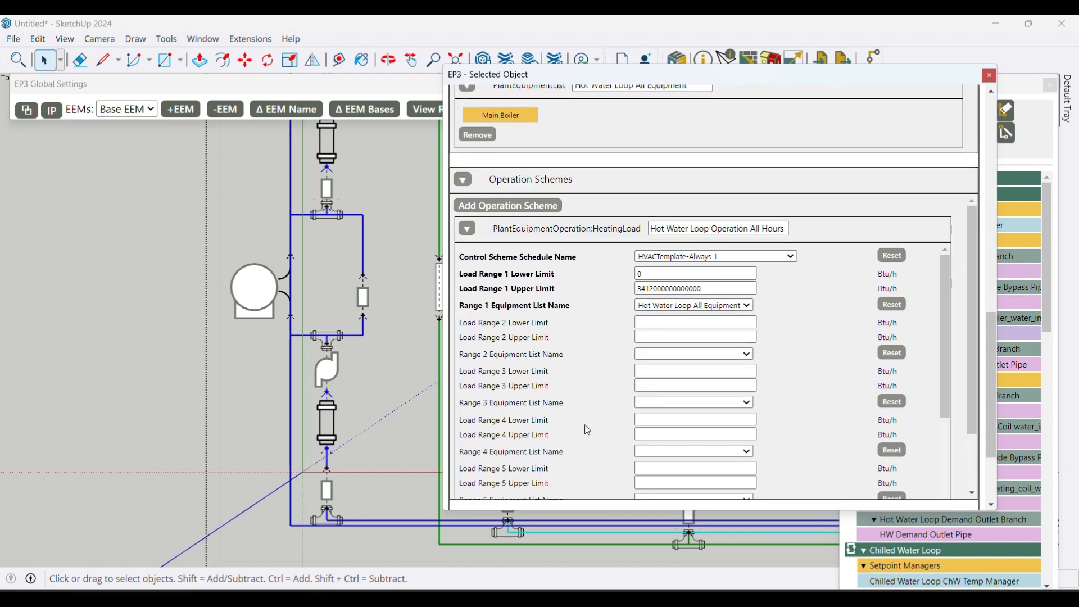
{"action": "scroll", "coordinate": [860, 366], "scroll_direction": "down", "scroll_amount": 5}
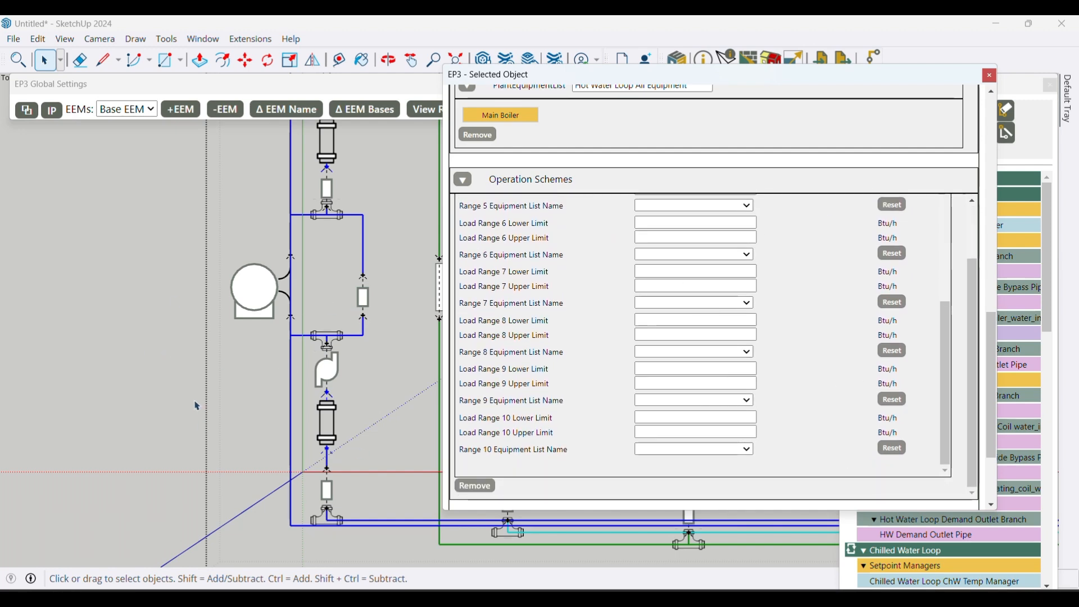
{"action": "scroll", "coordinate": [58, 368], "scroll_direction": "down", "scroll_amount": 6}
{"action": "scroll", "coordinate": [119, 337], "scroll_direction": "up", "scroll_amount": 3}
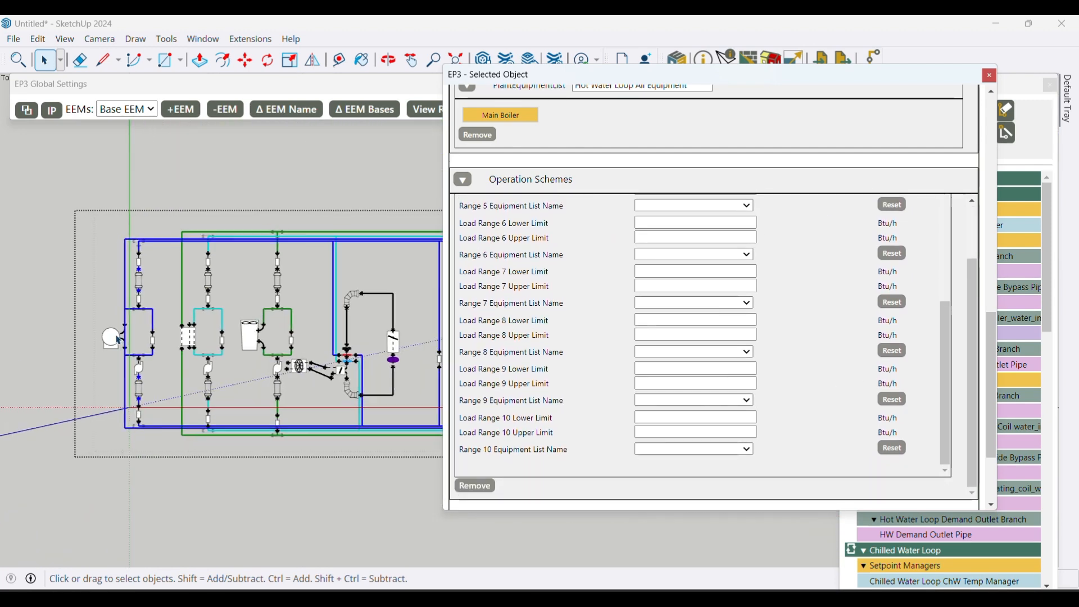
{"action": "left_click", "coordinate": [990, 75]}
{"action": "left_click", "coordinate": [641, 318]}
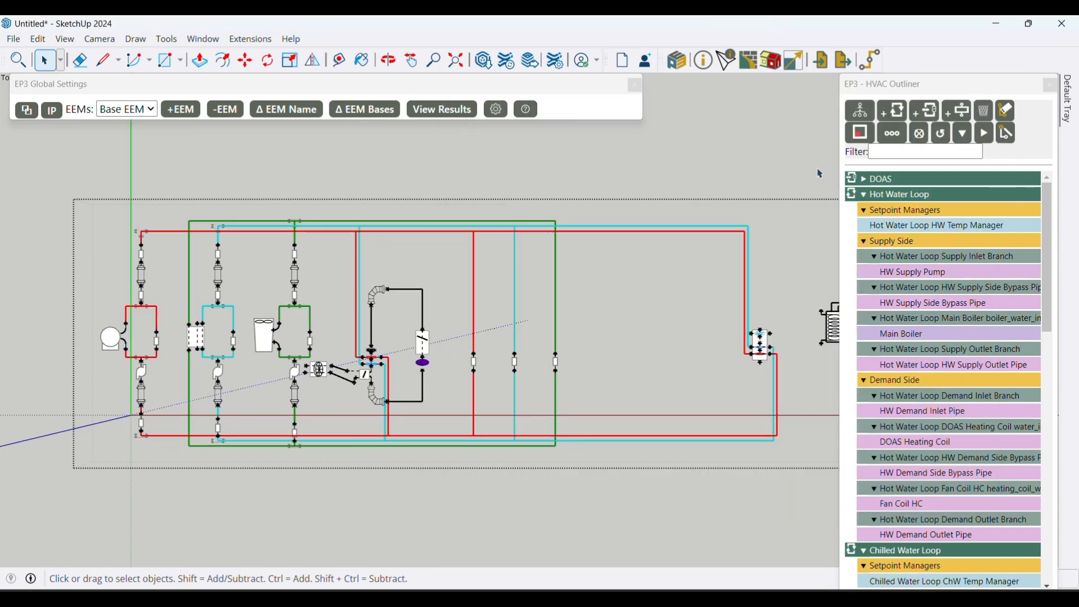
- Collapse the Hot Water, Chilled Water and Condenser Water Loops in the HVAC Outliner and locate the DOAS Air Terminal in the diagram
{"action": "left_click", "coordinate": [864, 194]}
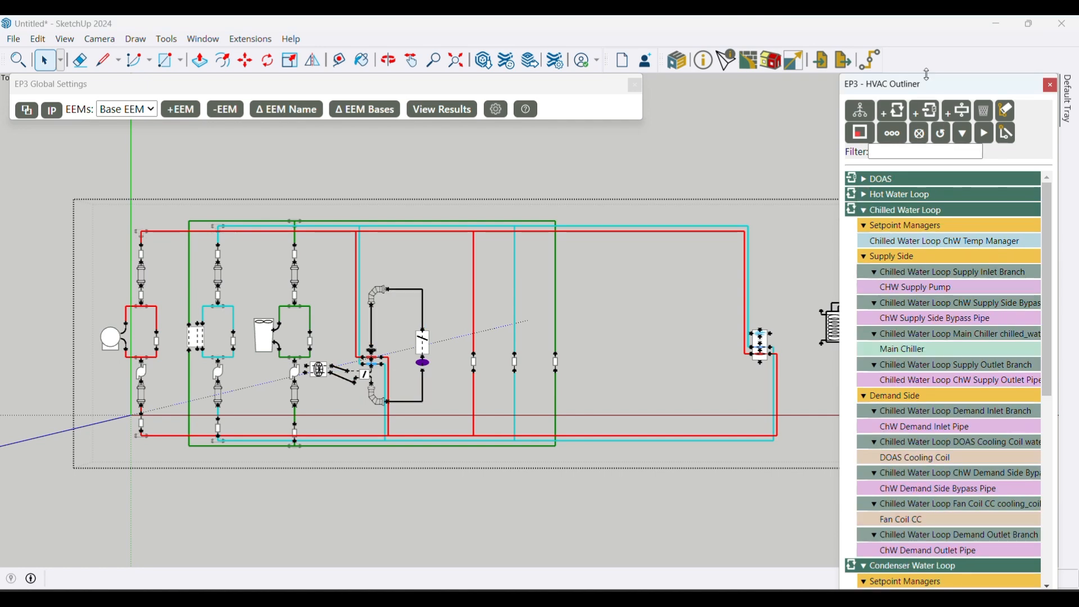
{"action": "left_click", "coordinate": [866, 212]}
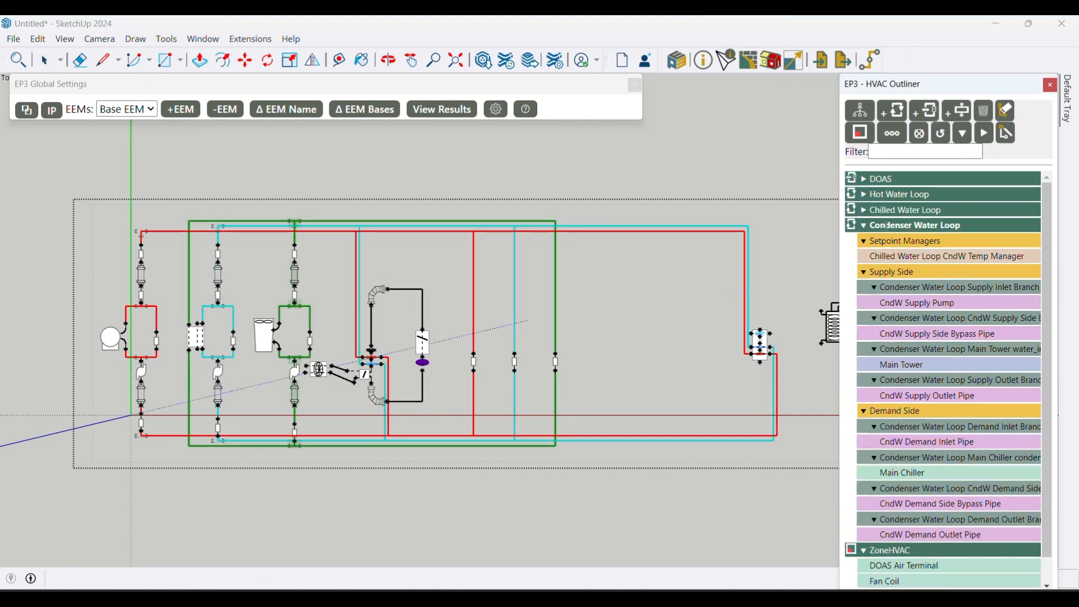
{"action": "left_click", "coordinate": [866, 225]}
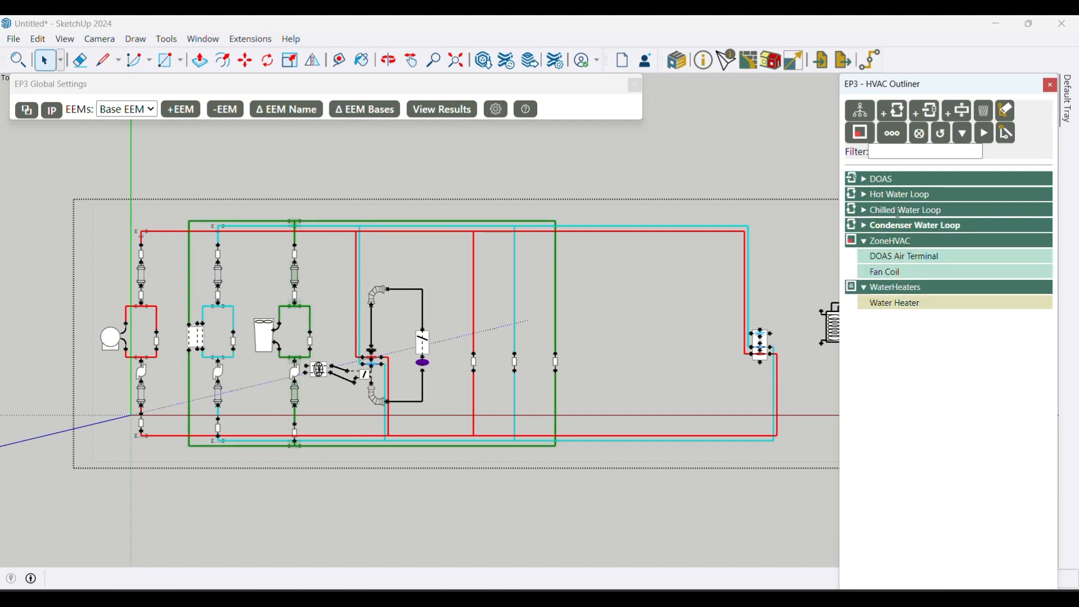
{"action": "left_click", "coordinate": [910, 253]}
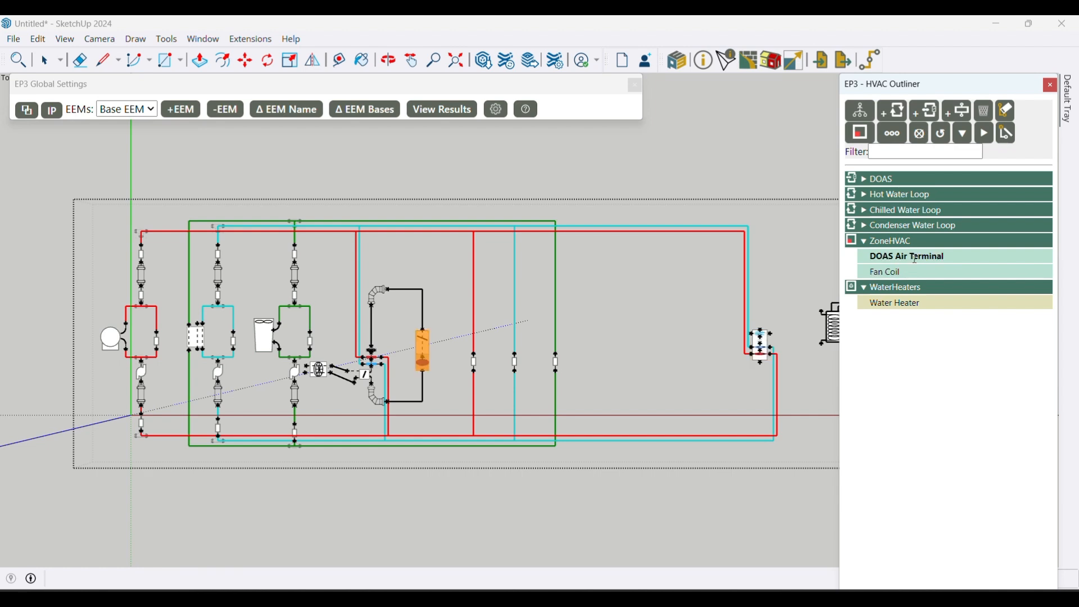
- Review the DOAS, Hot Water Loop and Chilled Water Loop component lists, locate Fan Coil CC in the diagram, and collapse the lists
{"action": "left_click", "coordinate": [865, 178]}
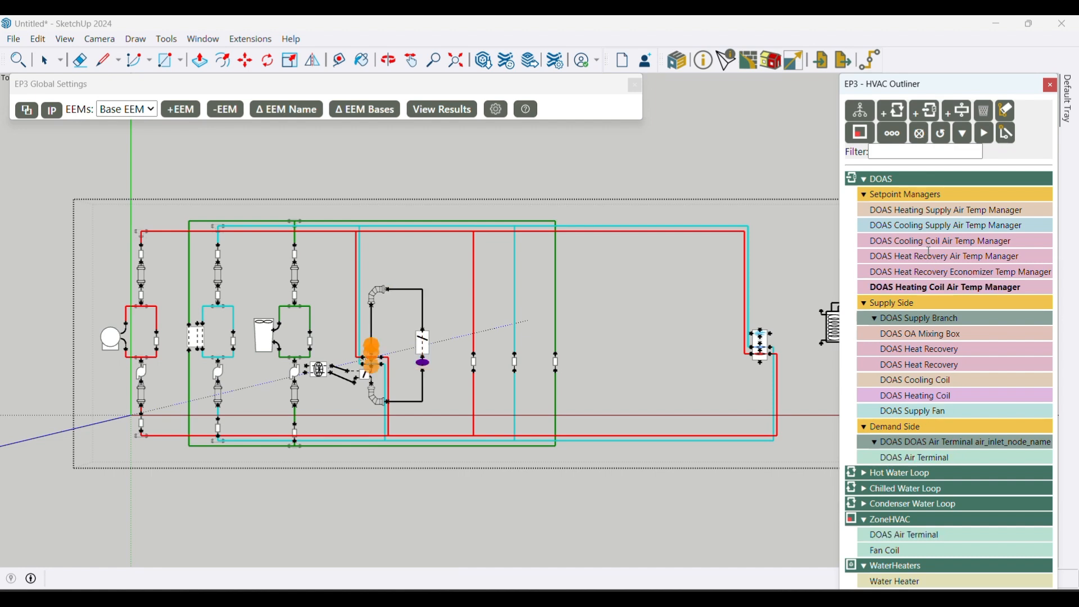
{"action": "left_click", "coordinate": [866, 179]}
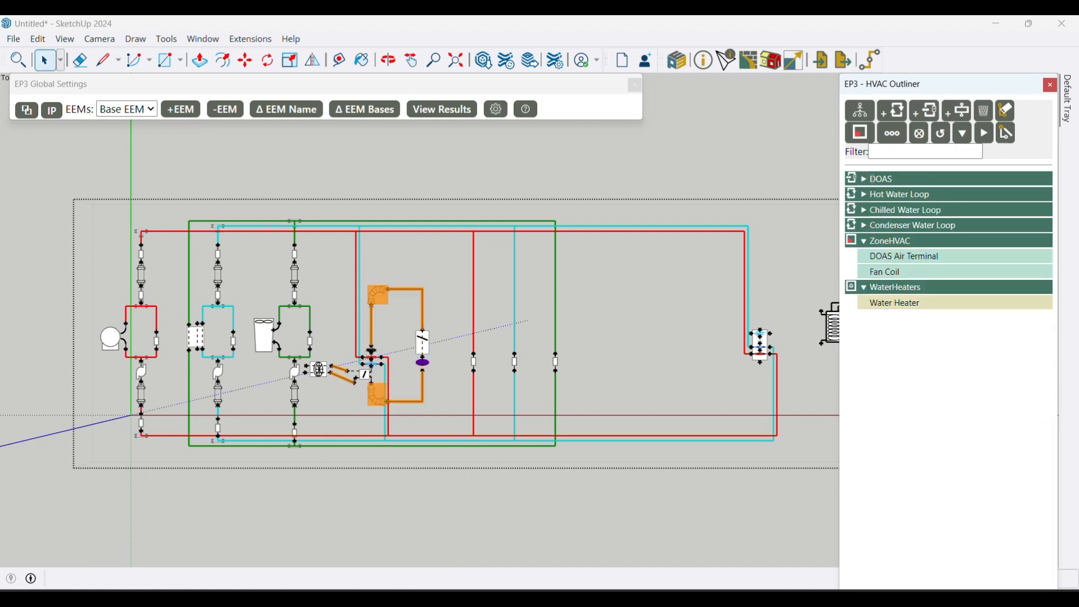
{"action": "left_click", "coordinate": [866, 196]}
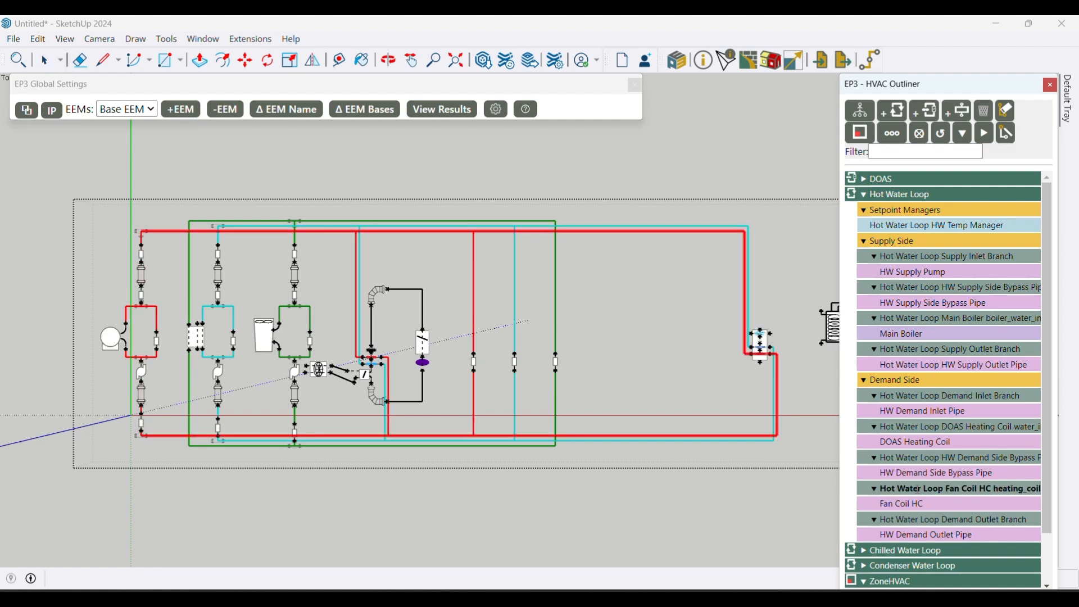
{"action": "left_click", "coordinate": [865, 195]}
{"action": "left_click", "coordinate": [865, 211]}
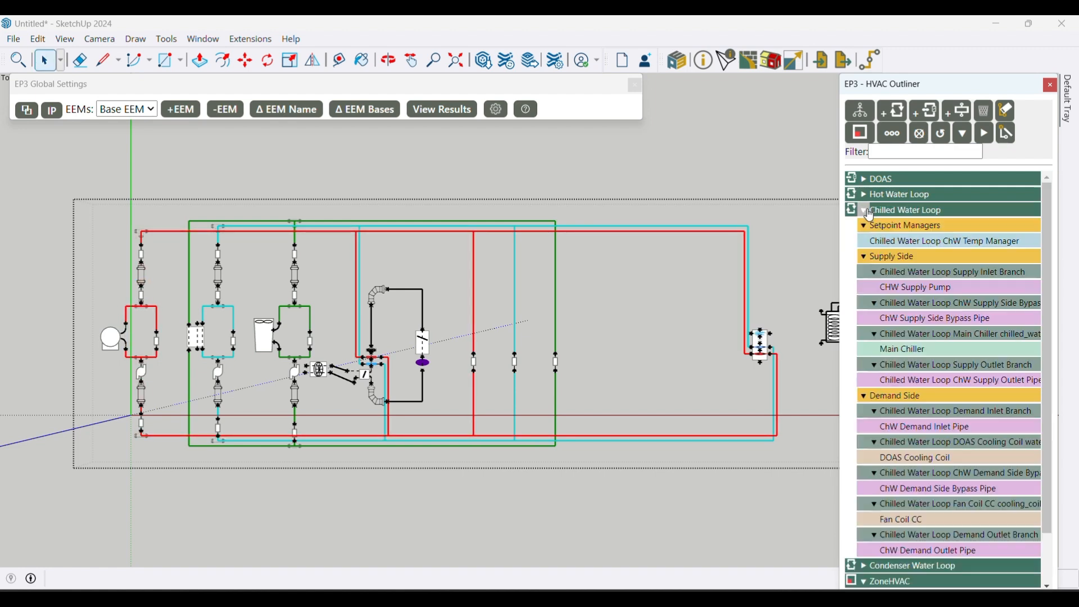
{"action": "left_click", "coordinate": [903, 521]}
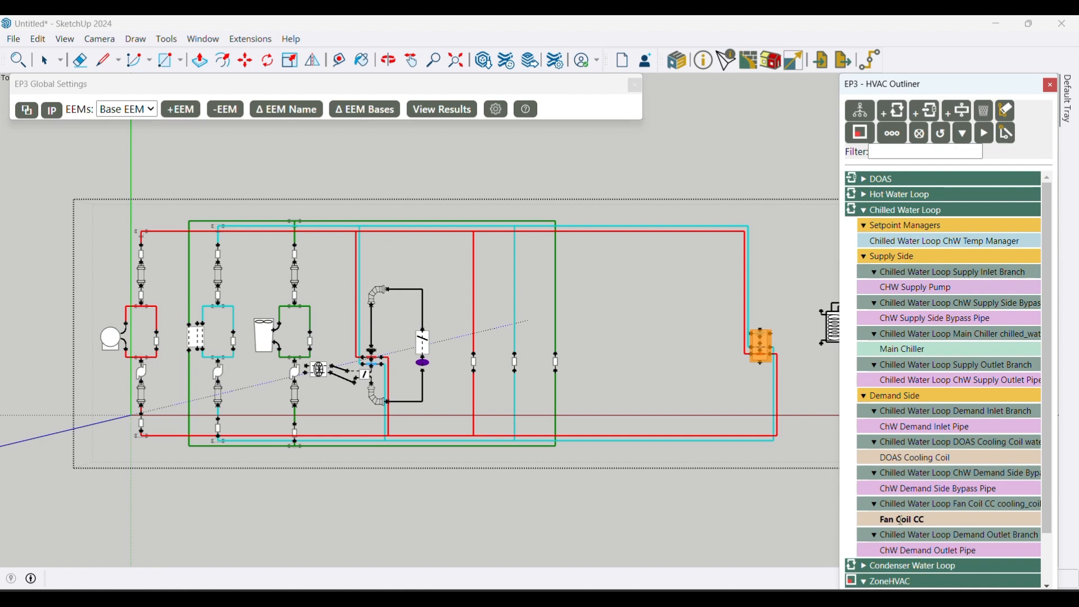
{"action": "left_click", "coordinate": [865, 211]}
{"action": "left_click", "coordinate": [653, 331]}
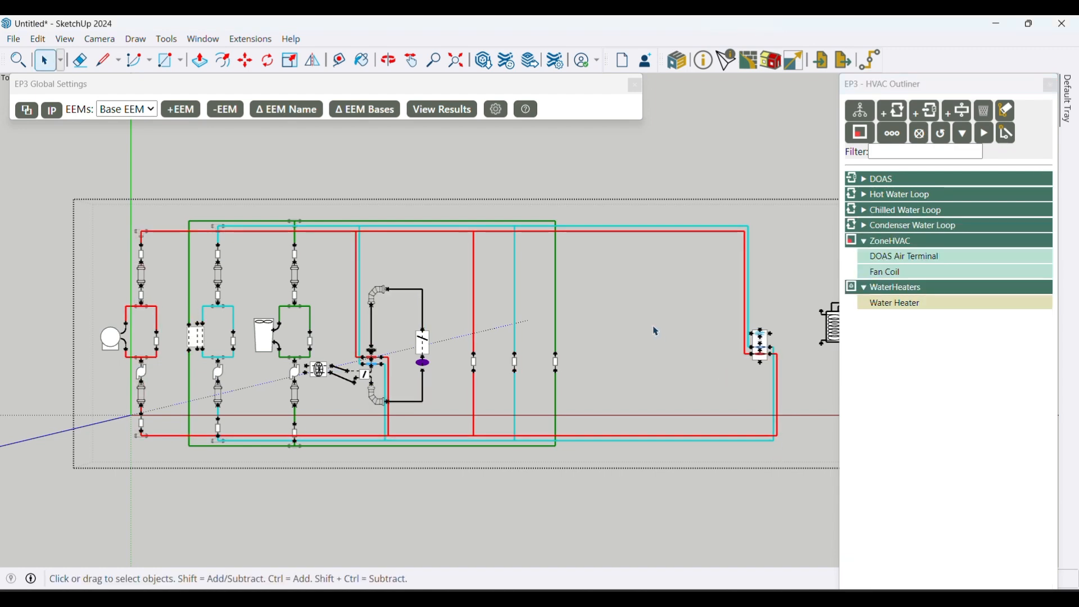
- Select the Fan Coil in the diagram and review its ZoneHVAC:FourPipeFanCoil inputs, matching the air node names to the drawing
{"action": "left_click", "coordinate": [763, 348]}
{"action": "scroll", "coordinate": [420, 377], "scroll_direction": "down", "scroll_amount": 2}
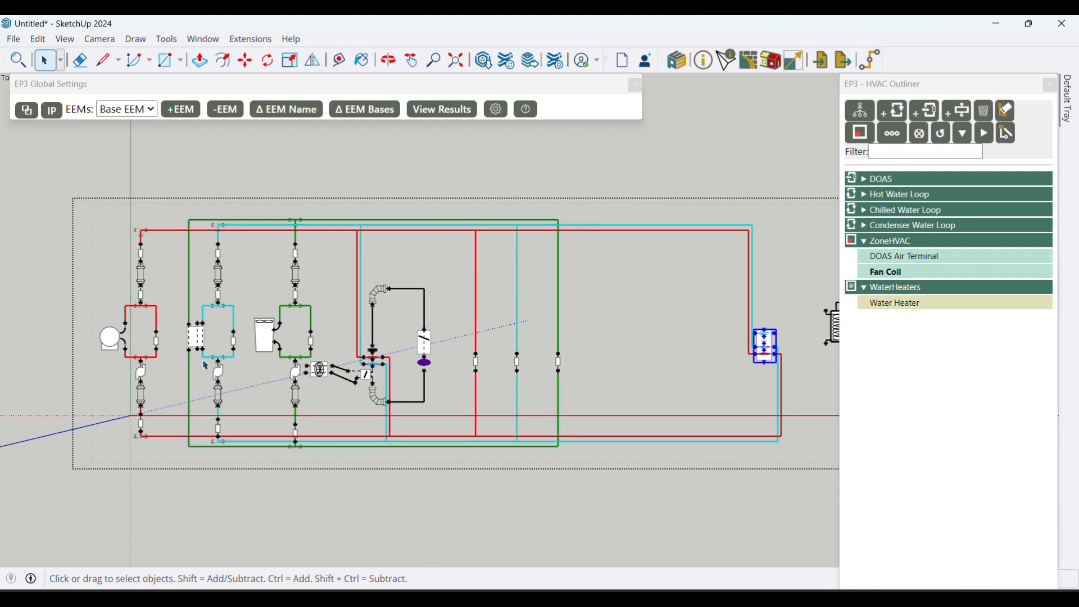
{"action": "scroll", "coordinate": [618, 365], "scroll_direction": "up", "scroll_amount": 2}
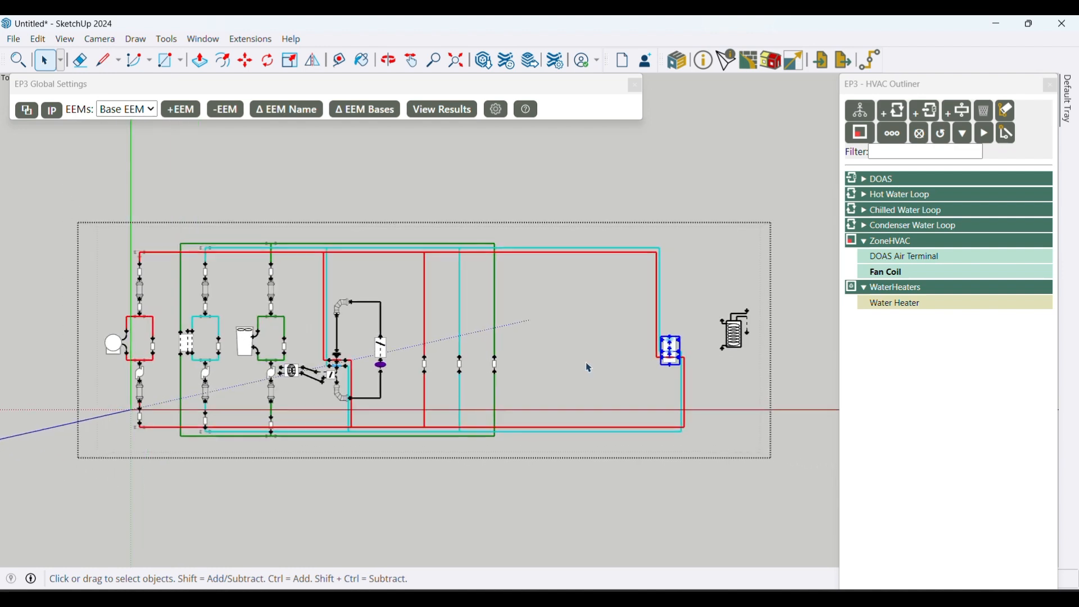
{"action": "left_click", "coordinate": [728, 60]}
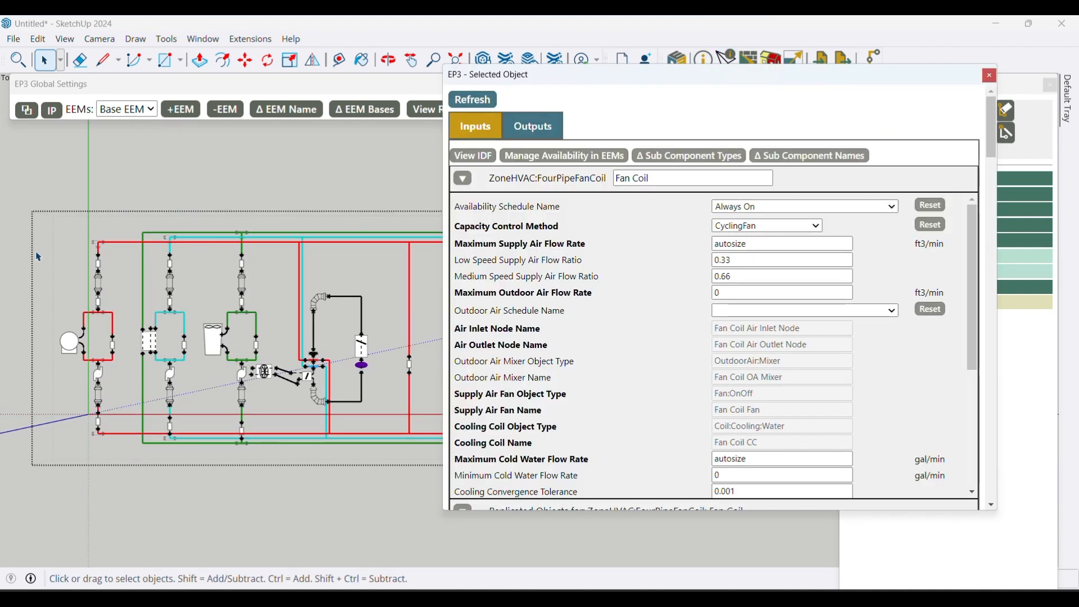
{"action": "scroll", "coordinate": [12, 257], "scroll_direction": "down", "scroll_amount": 2}
{"action": "scroll", "coordinate": [380, 280], "scroll_direction": "up", "scroll_amount": 3}
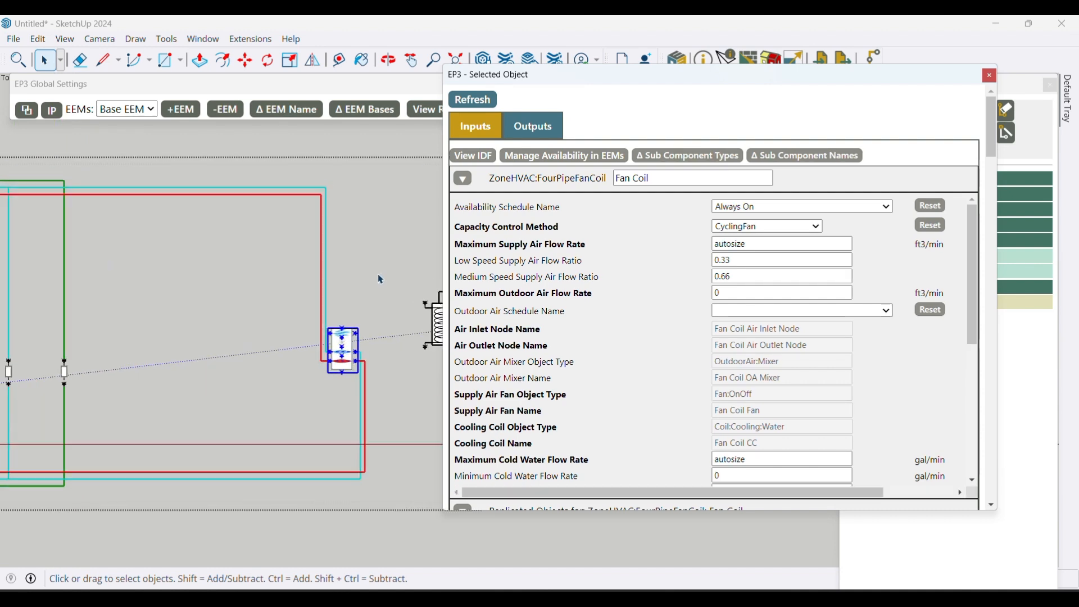
{"action": "scroll", "coordinate": [379, 278], "scroll_direction": "up", "scroll_amount": 2}
{"action": "scroll", "coordinate": [384, 271], "scroll_direction": "down", "scroll_amount": 1}
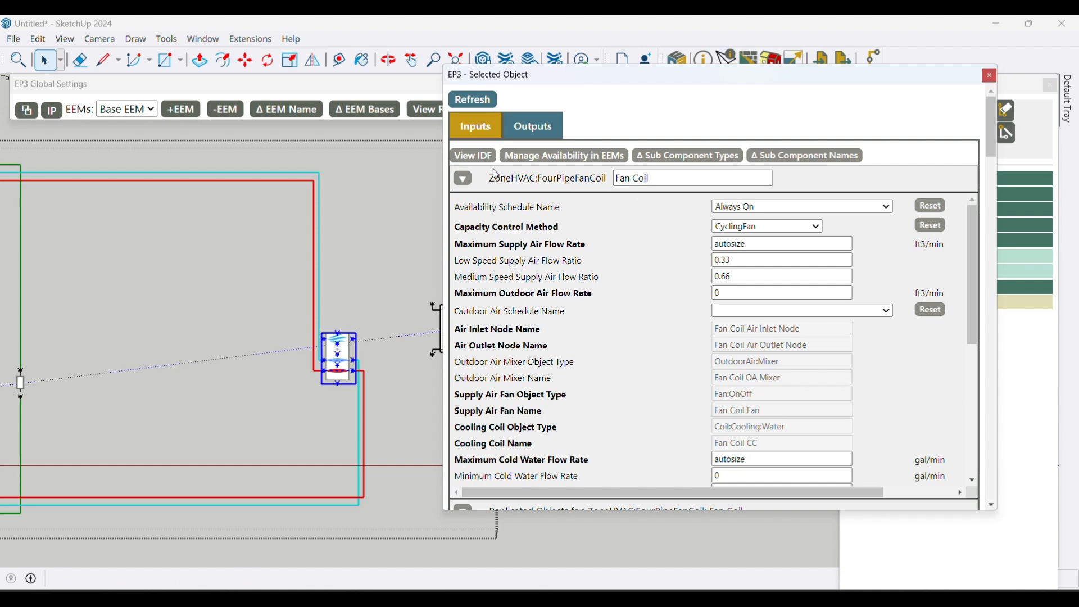
{"action": "mouse_move", "coordinate": [723, 332]}
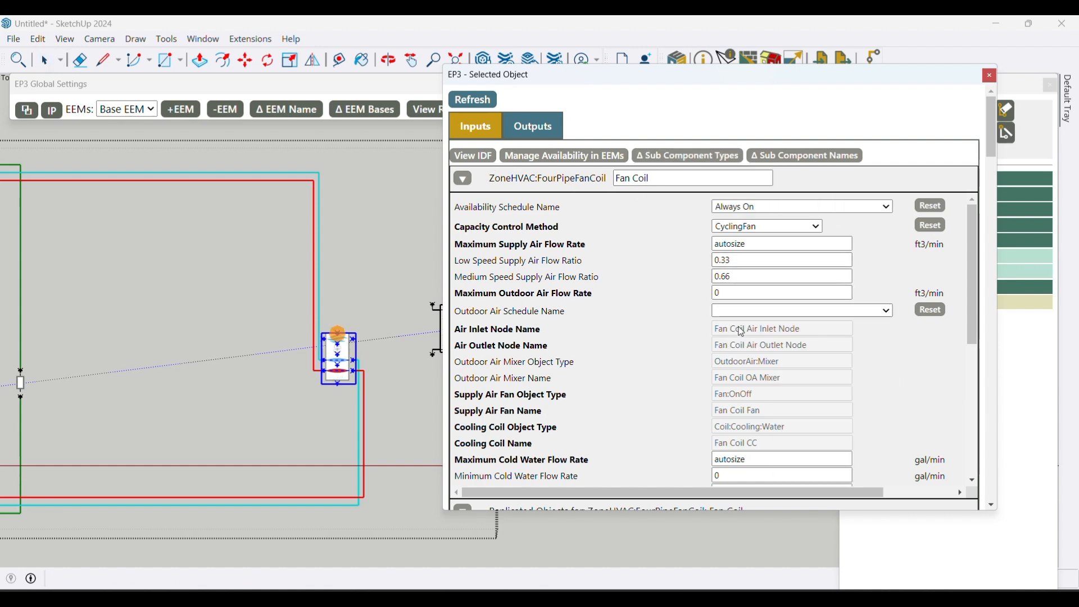
{"action": "mouse_move", "coordinate": [734, 366]}
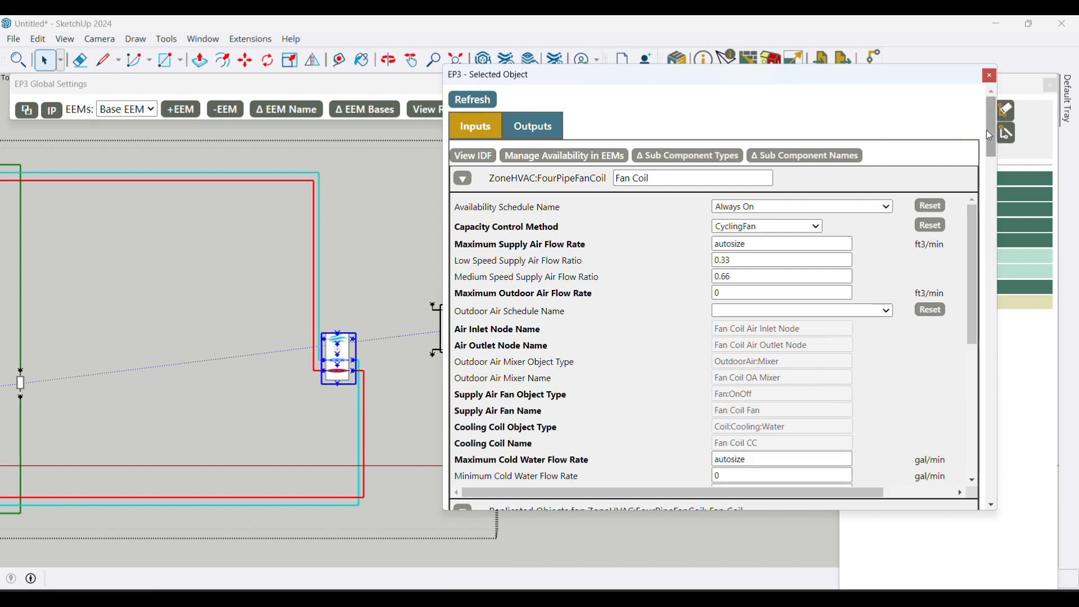
- Review the Fan Coil's replicated objects by zone and compare them with the zone conditioning equipment assignments
{"action": "left_click_drag", "start_coordinate": [990, 125], "coordinate": [983, 180]}
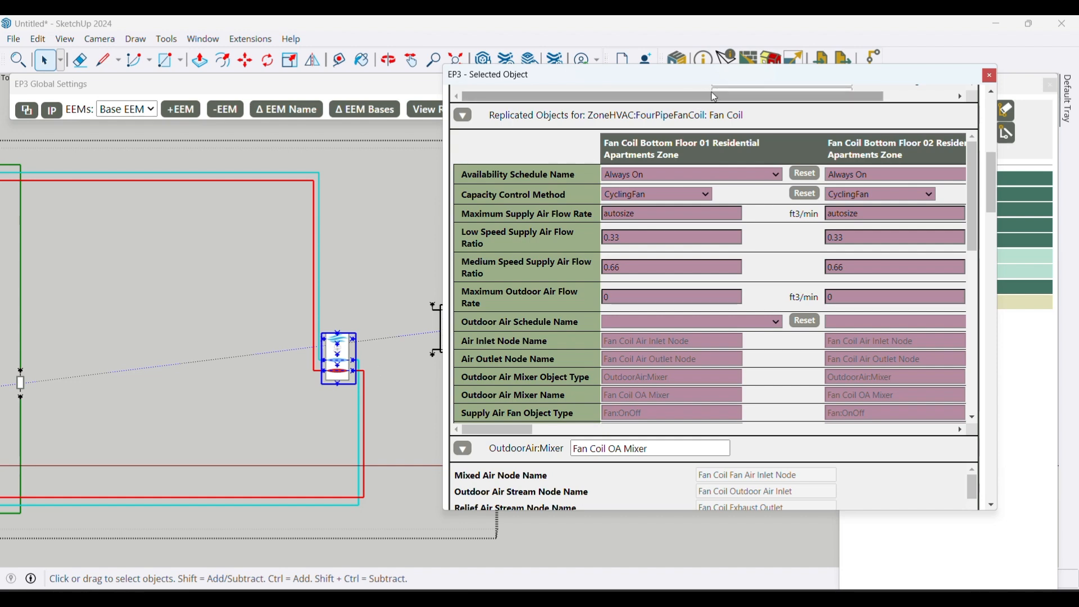
{"action": "left_click_drag", "start_coordinate": [713, 80], "coordinate": [382, 99]}
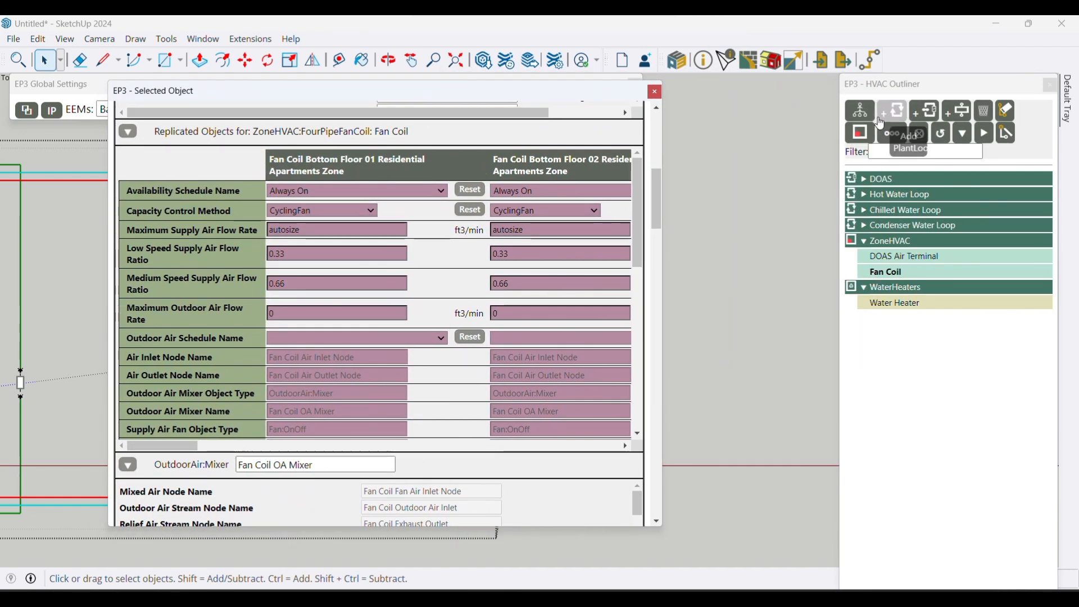
{"action": "left_click", "coordinate": [860, 132]}
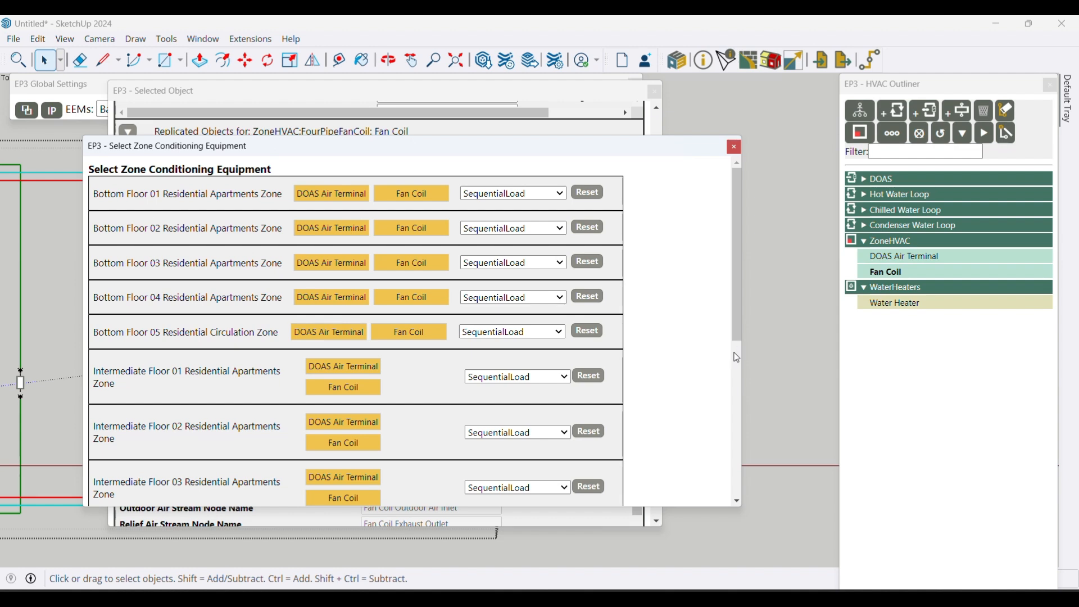
{"action": "left_click_drag", "start_coordinate": [743, 354], "coordinate": [693, 365]}
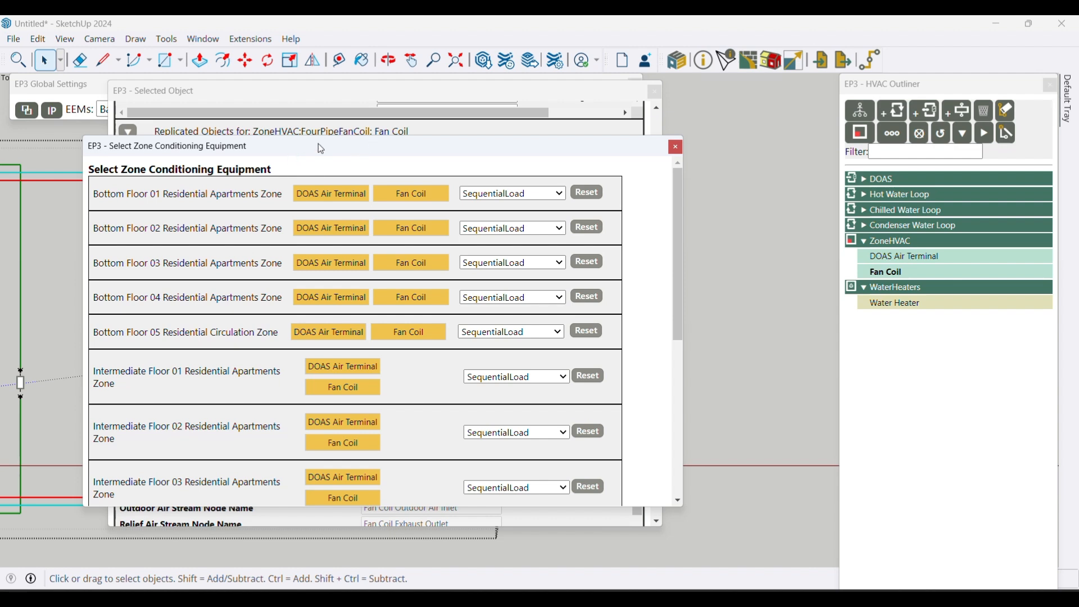
{"action": "left_click_drag", "start_coordinate": [320, 149], "coordinate": [419, 128]}
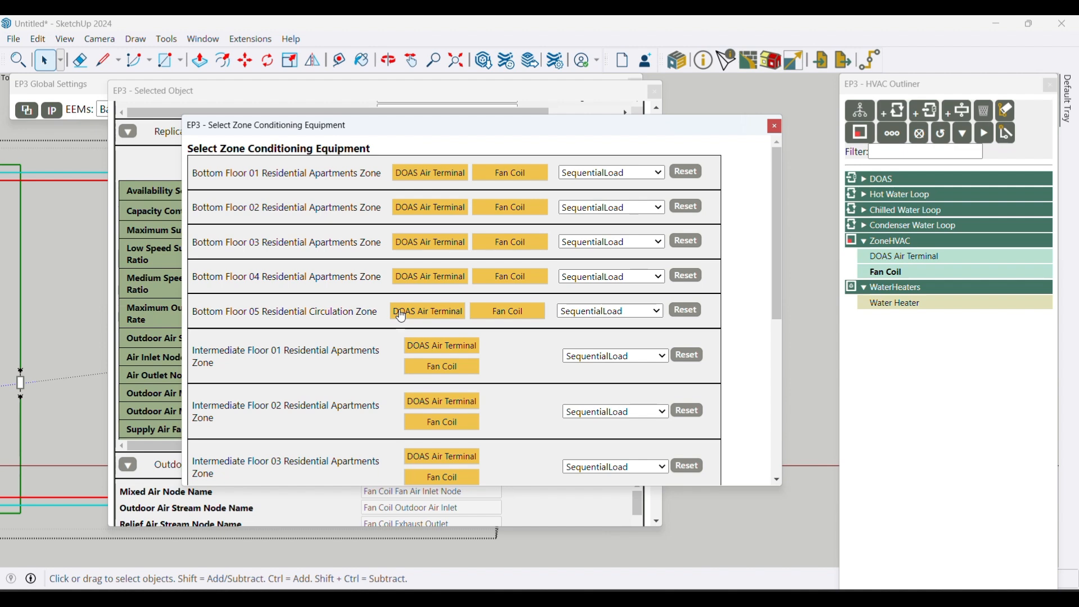
{"action": "left_click", "coordinate": [774, 128]}
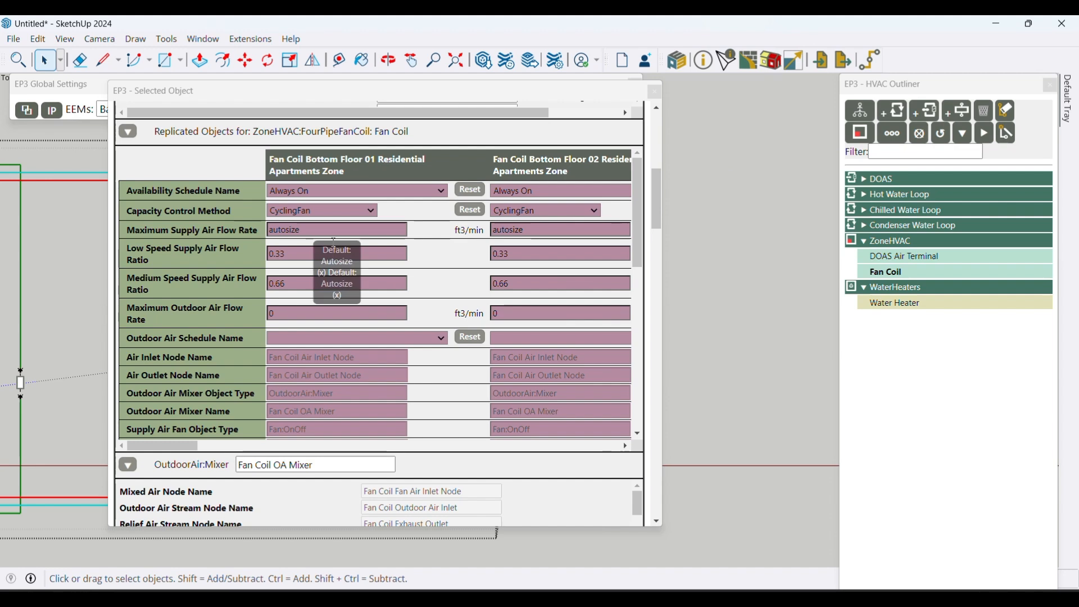
- Set the Low Speed Supply Air Flow Ratio of the replicated Bottom Floor 01 Residential Apartments Zone fan coil to 0.5 and refresh the inputs
{"action": "left_click_drag", "start_coordinate": [273, 94], "coordinate": [582, 95]}
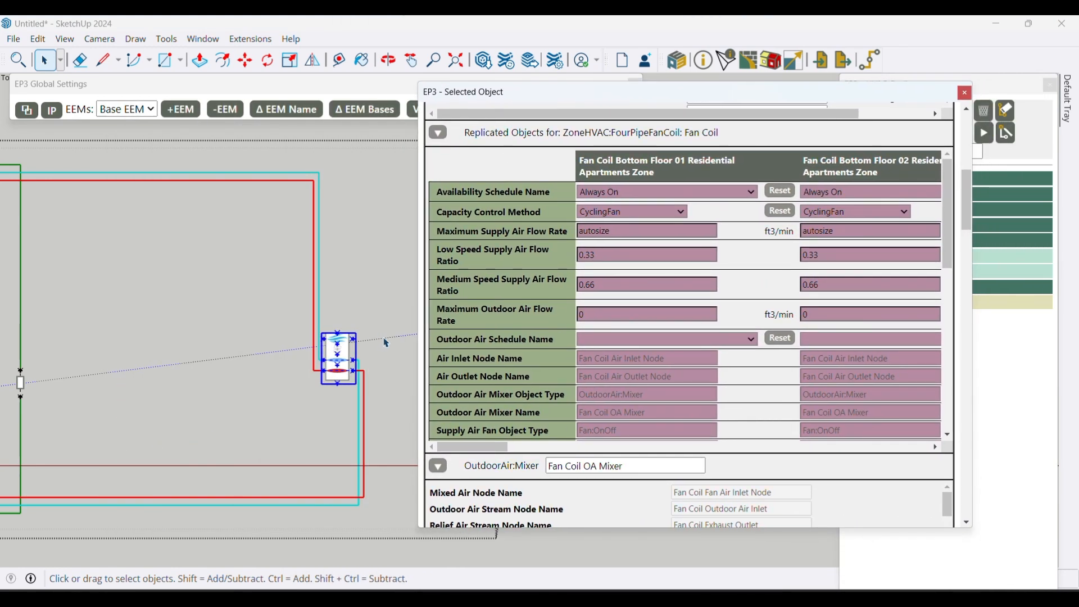
{"action": "scroll", "coordinate": [458, 290], "scroll_direction": "up", "scroll_amount": 8}
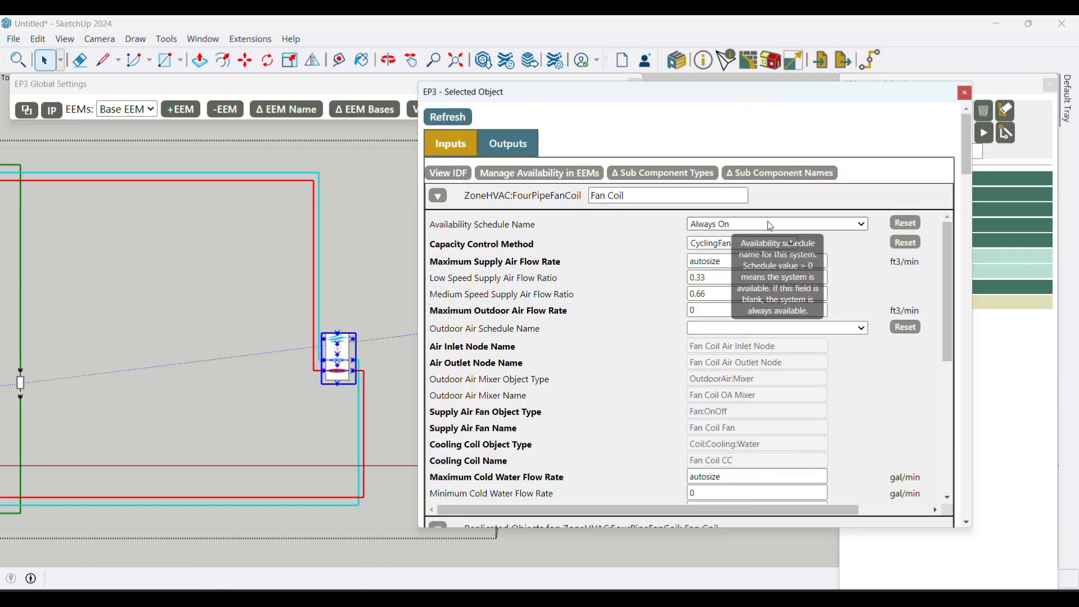
{"action": "left_click_drag", "start_coordinate": [970, 152], "coordinate": [962, 209]}
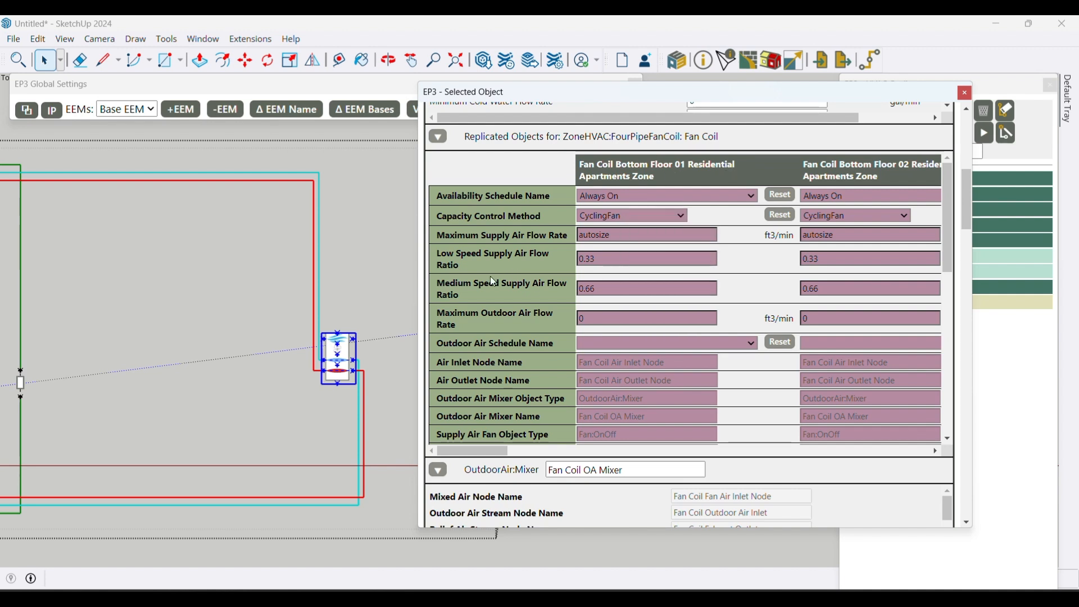
{"action": "left_click_drag", "start_coordinate": [604, 259], "coordinate": [536, 252]}
{"action": "type", "text": "0."}
{"action": "key", "text": "Tab"}
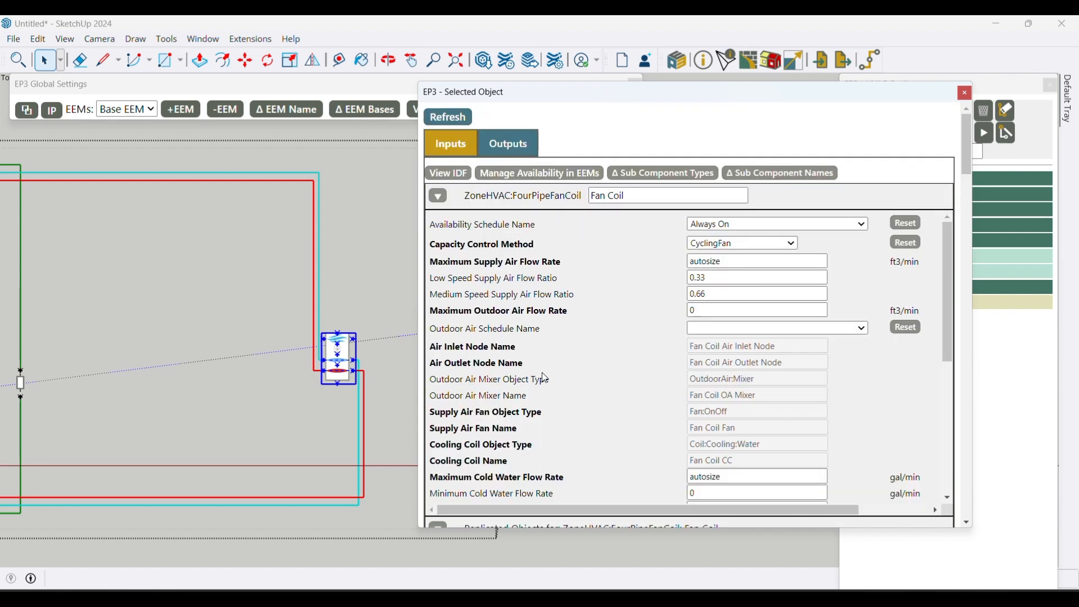
{"action": "left_click", "coordinate": [449, 117]}
{"action": "scroll", "coordinate": [614, 308], "scroll_direction": "down", "scroll_amount": 8}
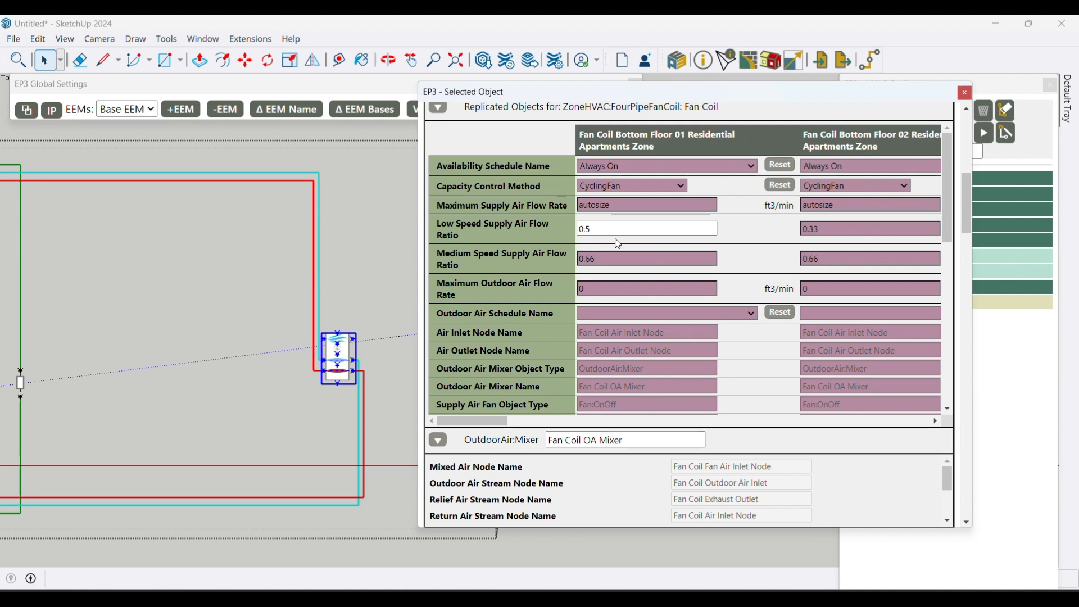
- Review the Fan Coil's sub-component inputs and replicated objects, from the outdoor air mixer and fan through to the heating coil
{"action": "scroll", "coordinate": [641, 236], "scroll_direction": "up", "scroll_amount": 4}
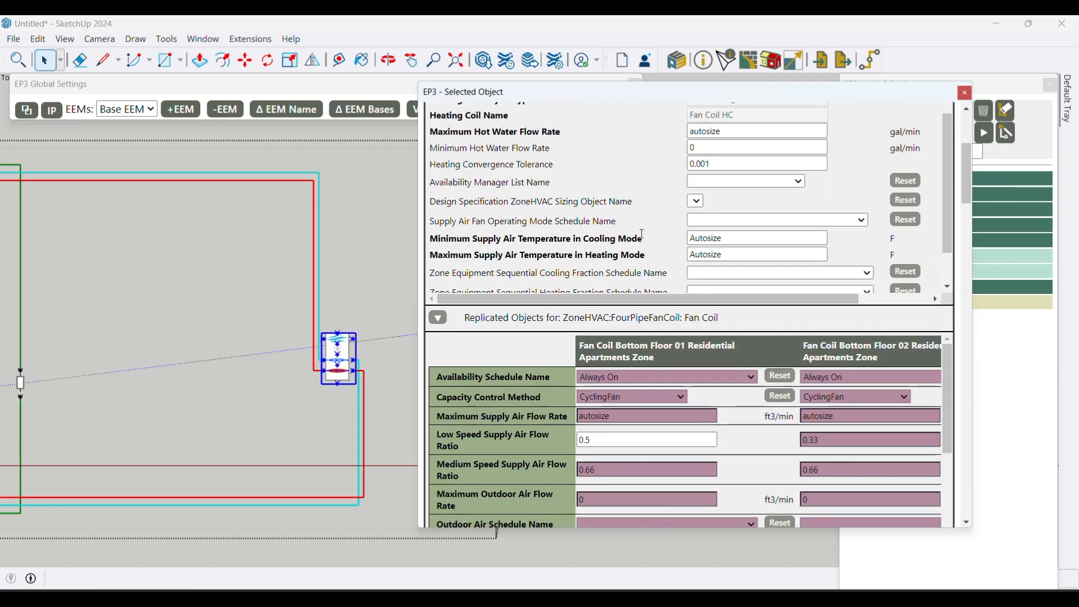
{"action": "scroll", "coordinate": [642, 233], "scroll_direction": "down", "scroll_amount": 2}
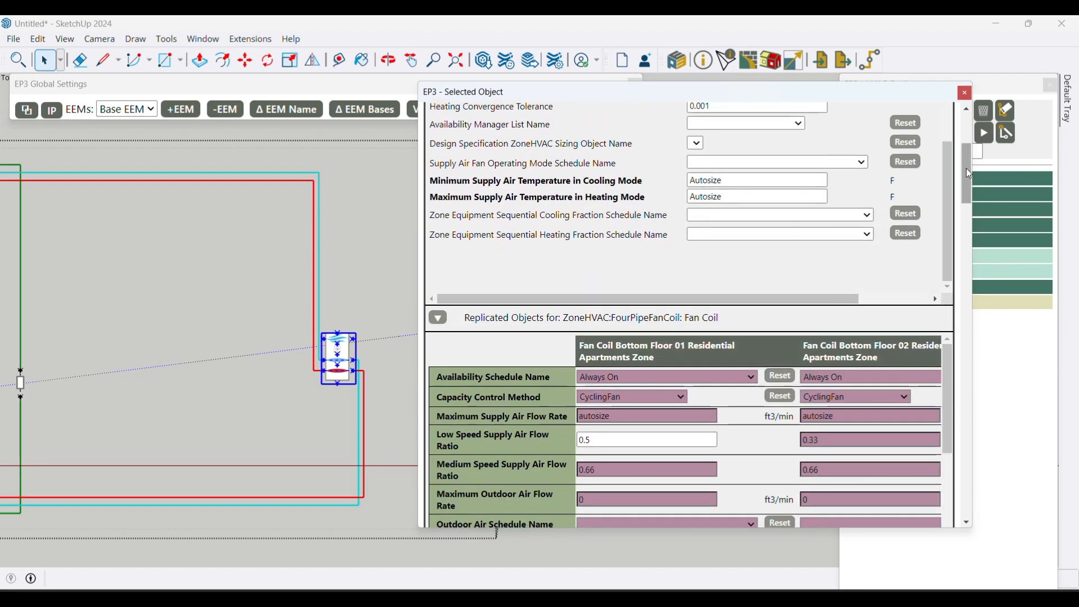
{"action": "left_click_drag", "start_coordinate": [966, 168], "coordinate": [963, 224]}
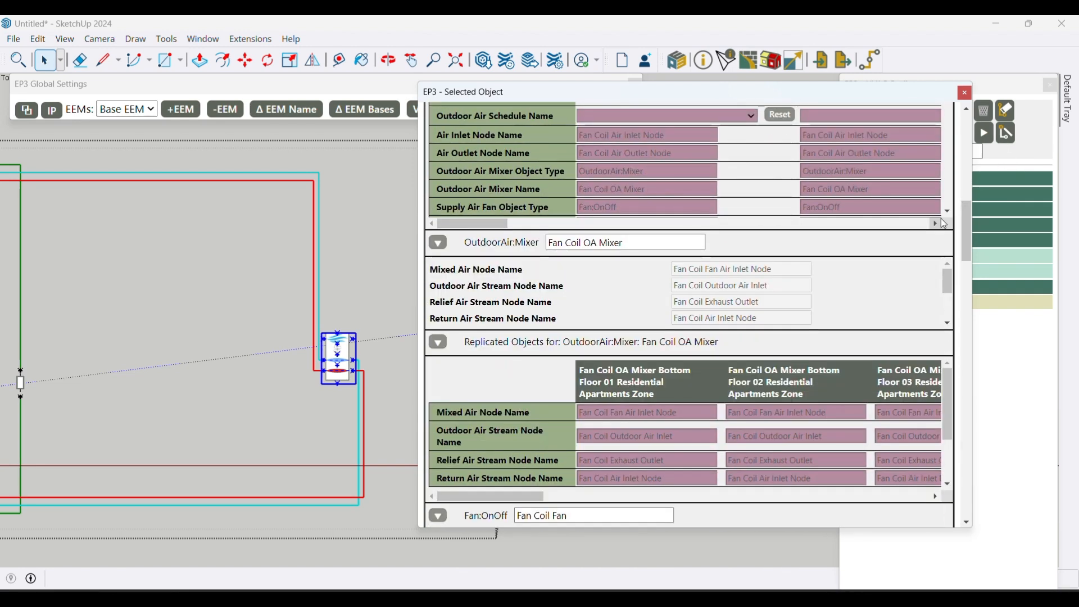
{"action": "scroll", "coordinate": [592, 316], "scroll_direction": "down", "scroll_amount": 3}
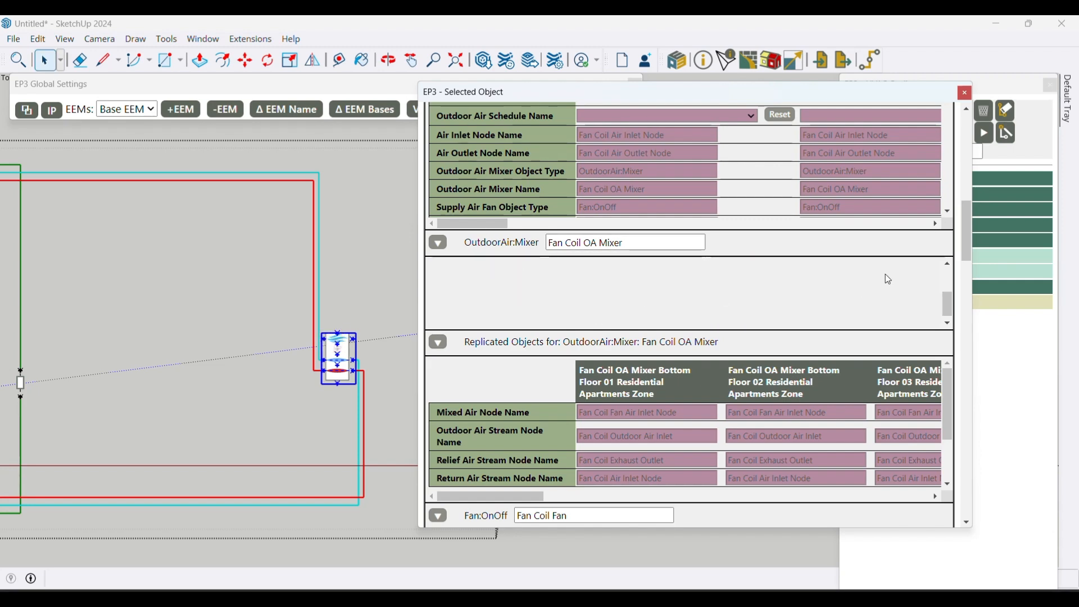
{"action": "left_click_drag", "start_coordinate": [966, 224], "coordinate": [955, 282]}
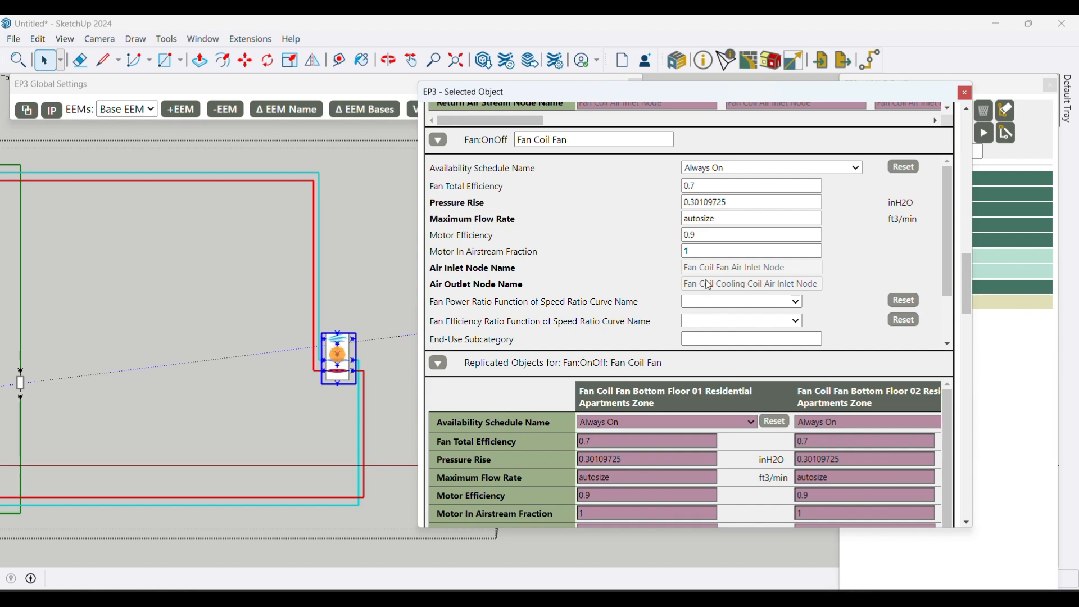
{"action": "left_click_drag", "start_coordinate": [962, 263], "coordinate": [967, 490]}
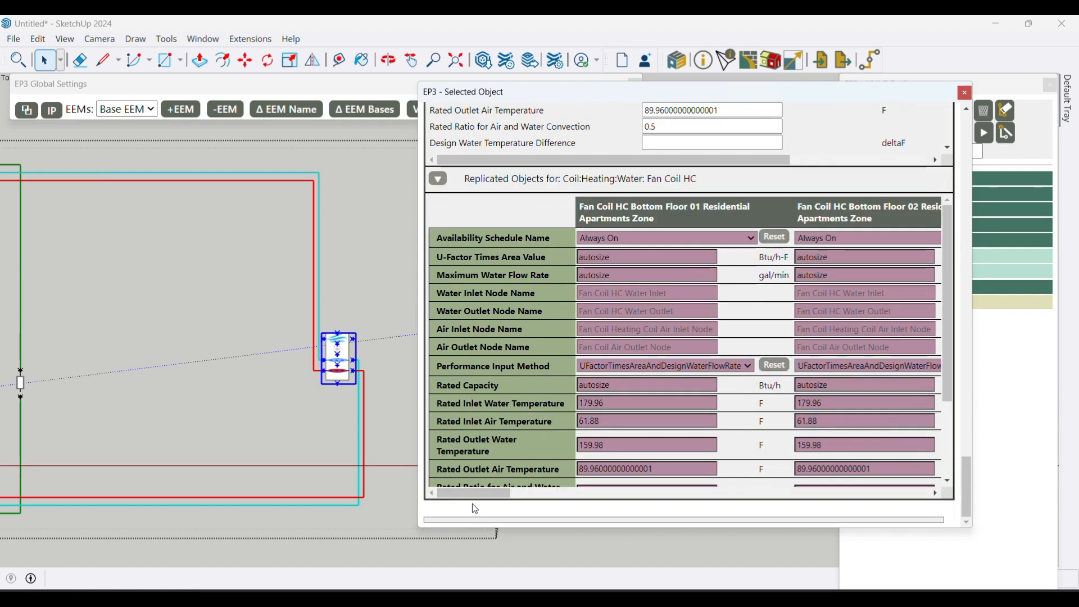
{"action": "scroll", "coordinate": [476, 497], "scroll_direction": "up", "scroll_amount": 1}
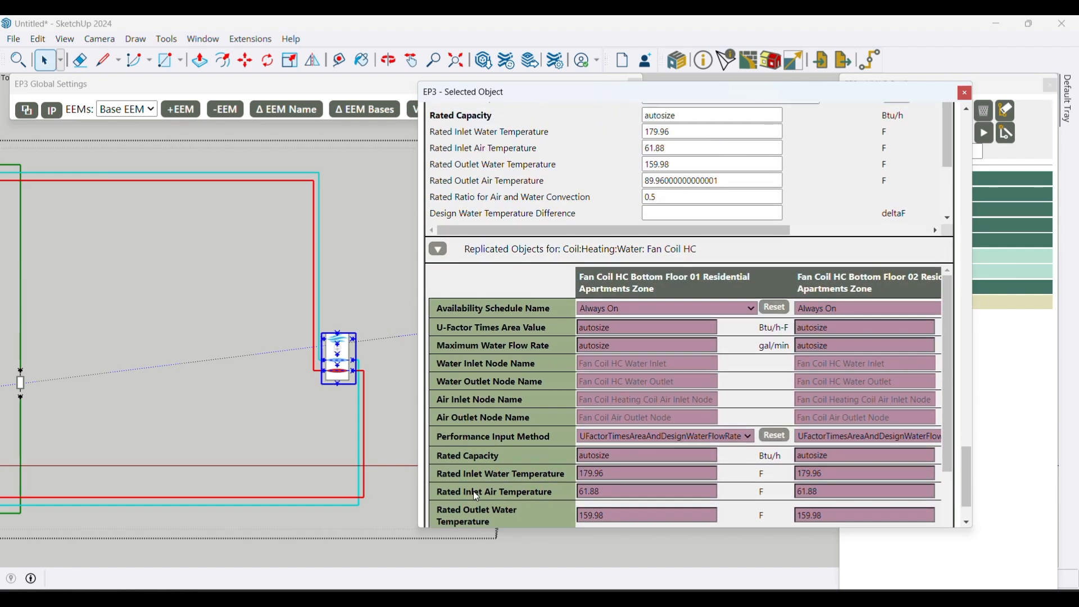
- Compare the Fan Coil HC heating coil's base inputs with its replicated objects by zone
{"action": "scroll", "coordinate": [535, 372], "scroll_direction": "down", "scroll_amount": 3}
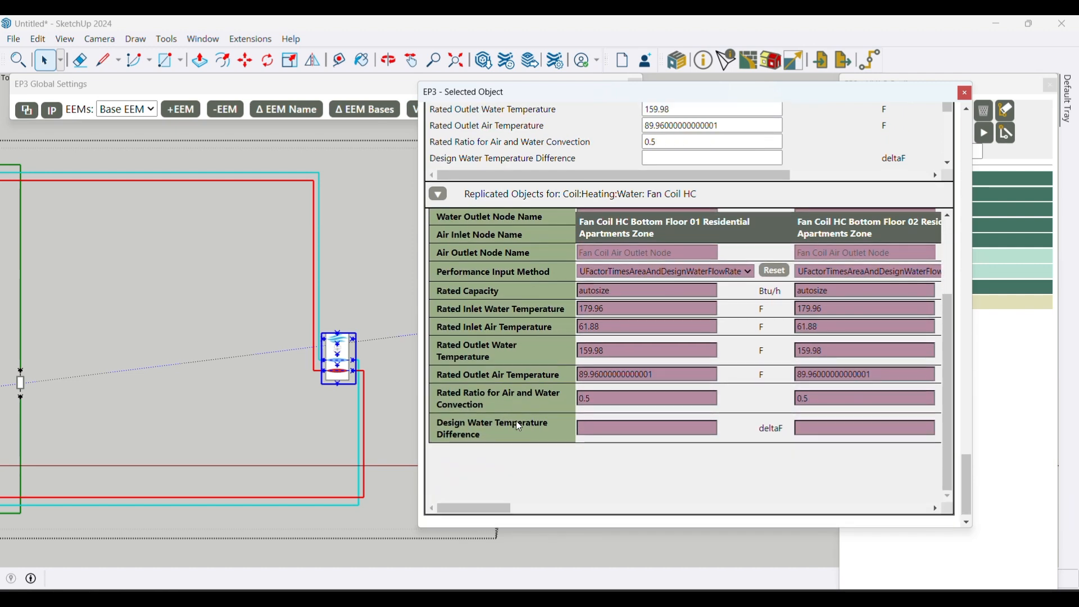
{"action": "scroll", "coordinate": [556, 389], "scroll_direction": "up", "scroll_amount": 3}
{"action": "scroll", "coordinate": [597, 357], "scroll_direction": "up", "scroll_amount": 3}
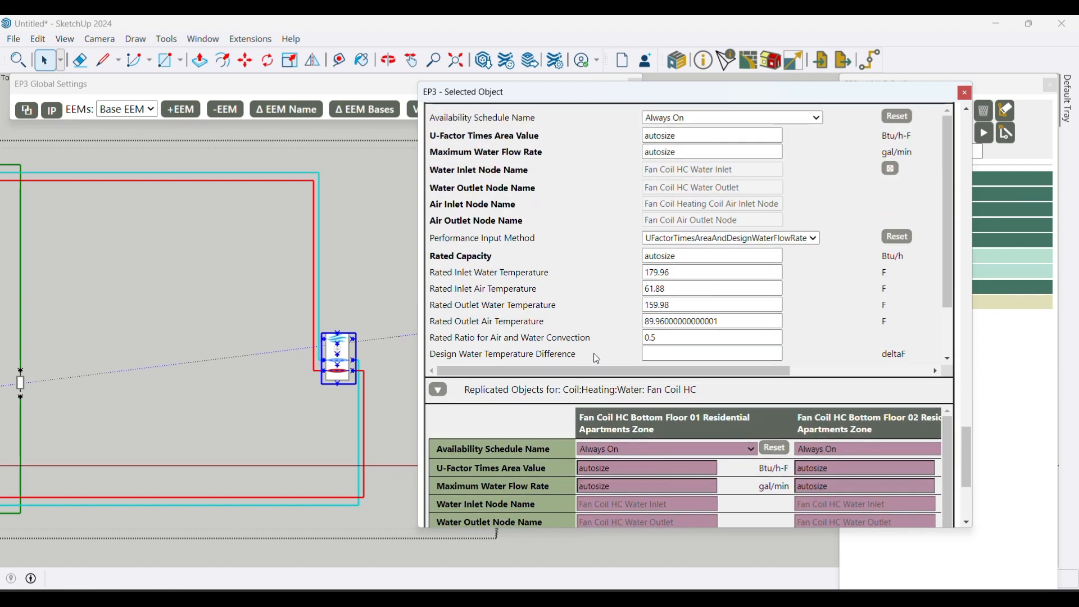
{"action": "scroll", "coordinate": [597, 358], "scroll_direction": "up", "scroll_amount": 2}
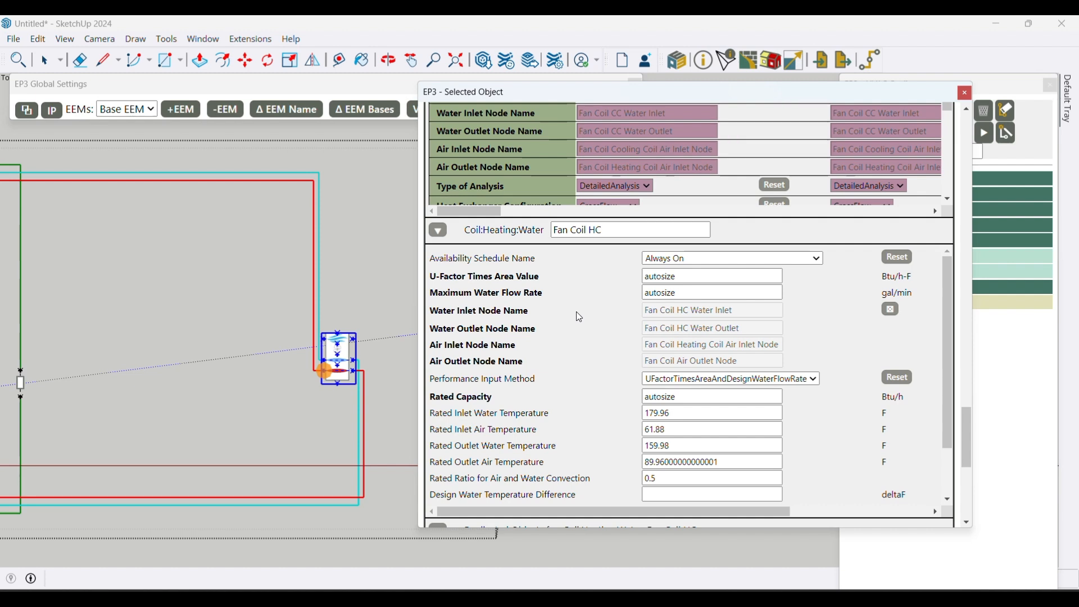
{"action": "key", "text": "space"}
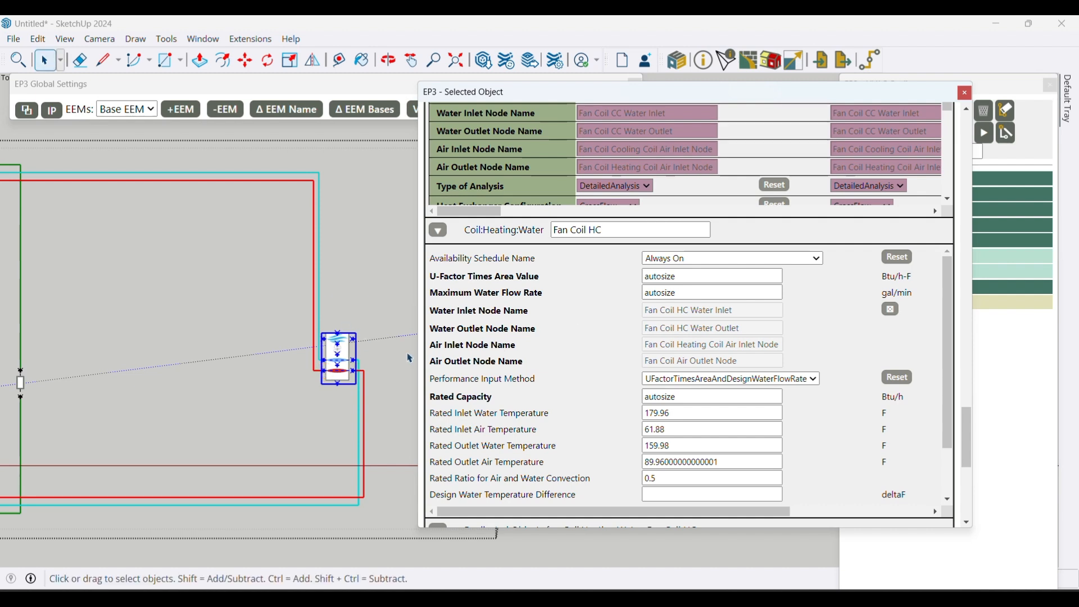
- Select the DOAS Air Terminal in the diagram, review its inputs and replicated objects by zone, and close the object information
{"action": "scroll", "coordinate": [380, 325], "scroll_direction": "down", "scroll_amount": 2}
{"action": "scroll", "coordinate": [283, 349], "scroll_direction": "up", "scroll_amount": 6}
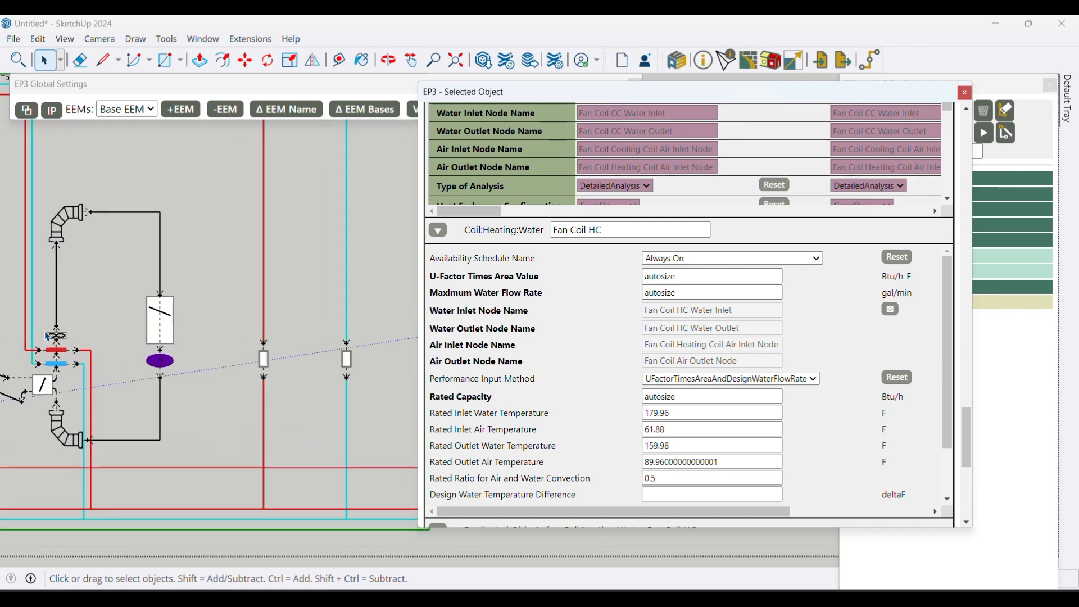
{"action": "scroll", "coordinate": [290, 349], "scroll_direction": "down", "scroll_amount": 3}
{"action": "left_click", "coordinate": [257, 329]}
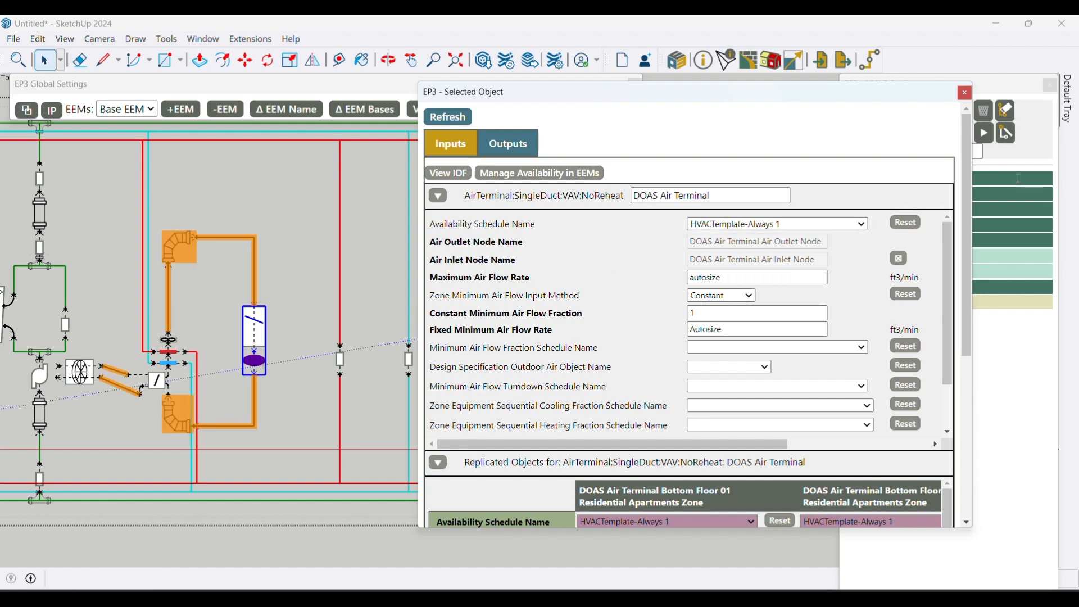
{"action": "left_click_drag", "start_coordinate": [966, 172], "coordinate": [921, 360]}
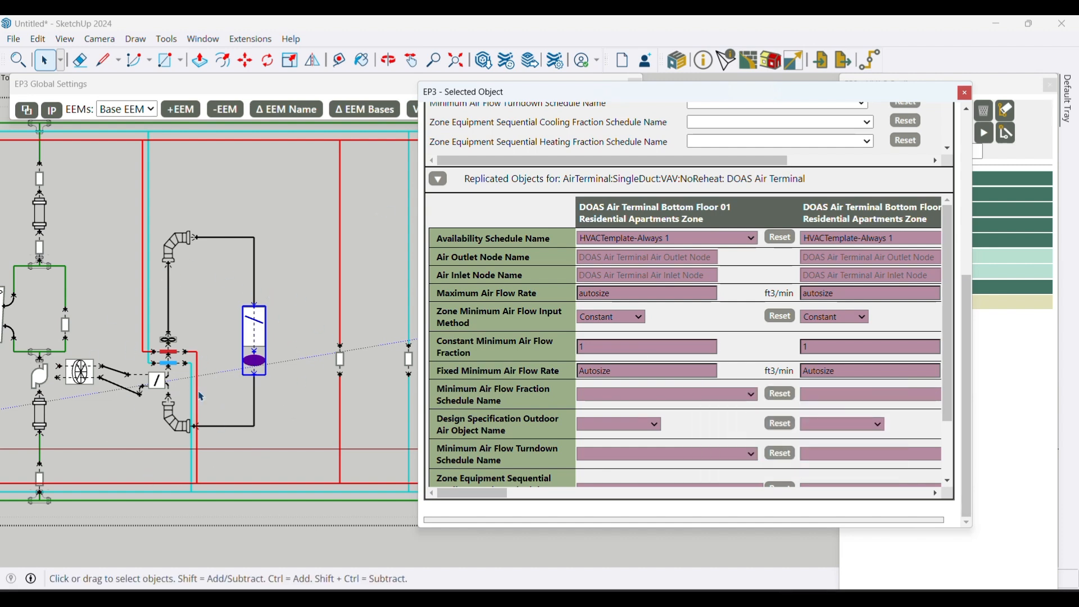
{"action": "scroll", "coordinate": [199, 392], "scroll_direction": "up", "scroll_amount": 1}
{"action": "scroll", "coordinate": [258, 361], "scroll_direction": "up", "scroll_amount": 1}
{"action": "scroll", "coordinate": [359, 360], "scroll_direction": "down", "scroll_amount": 2}
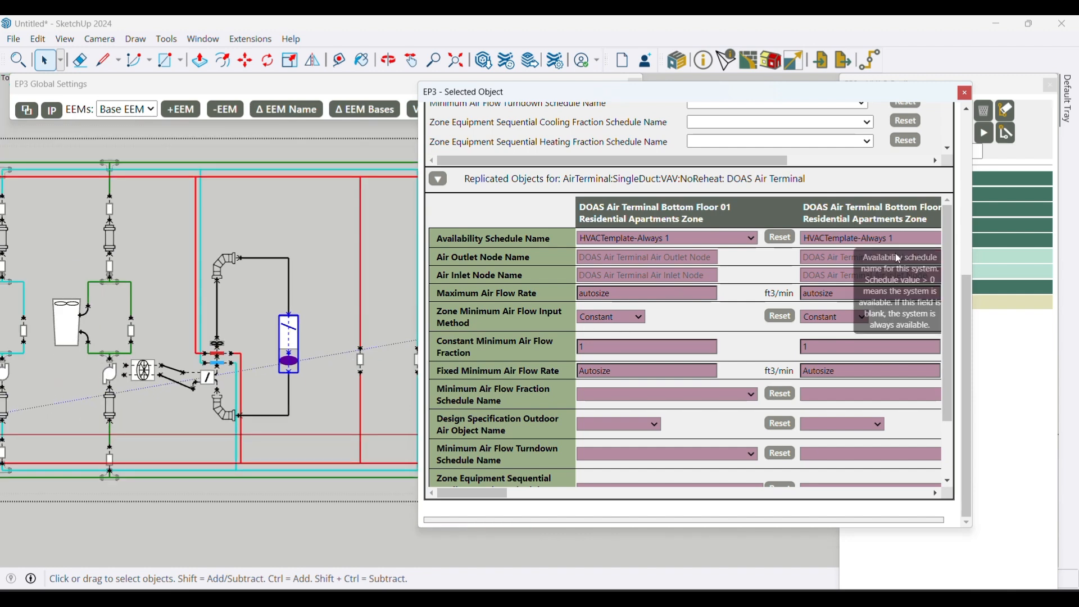
{"action": "left_click_drag", "start_coordinate": [962, 379], "coordinate": [998, 199]}
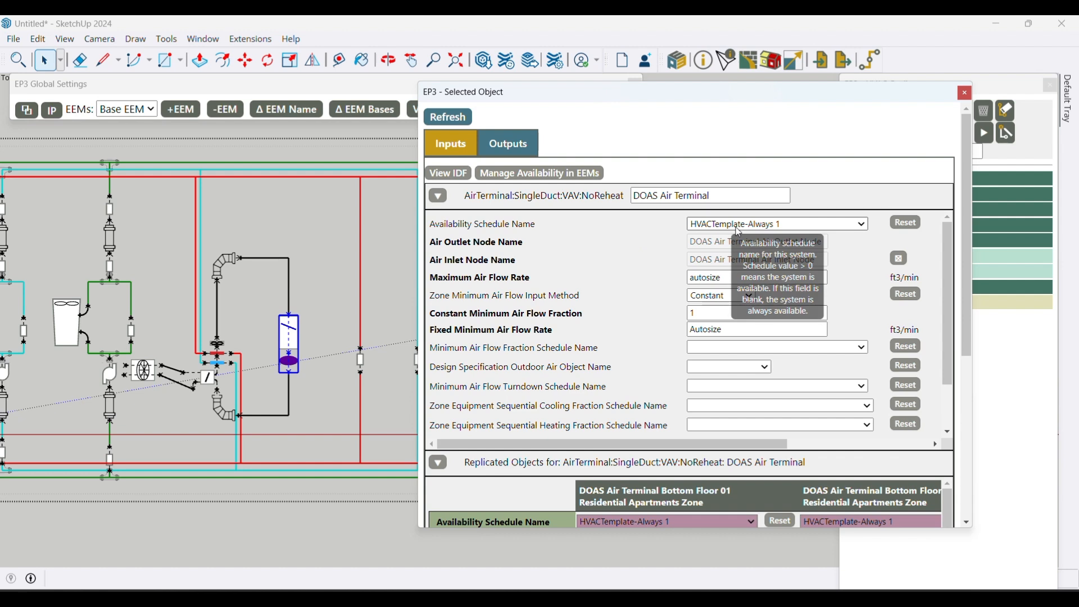
{"action": "key", "text": "space"}
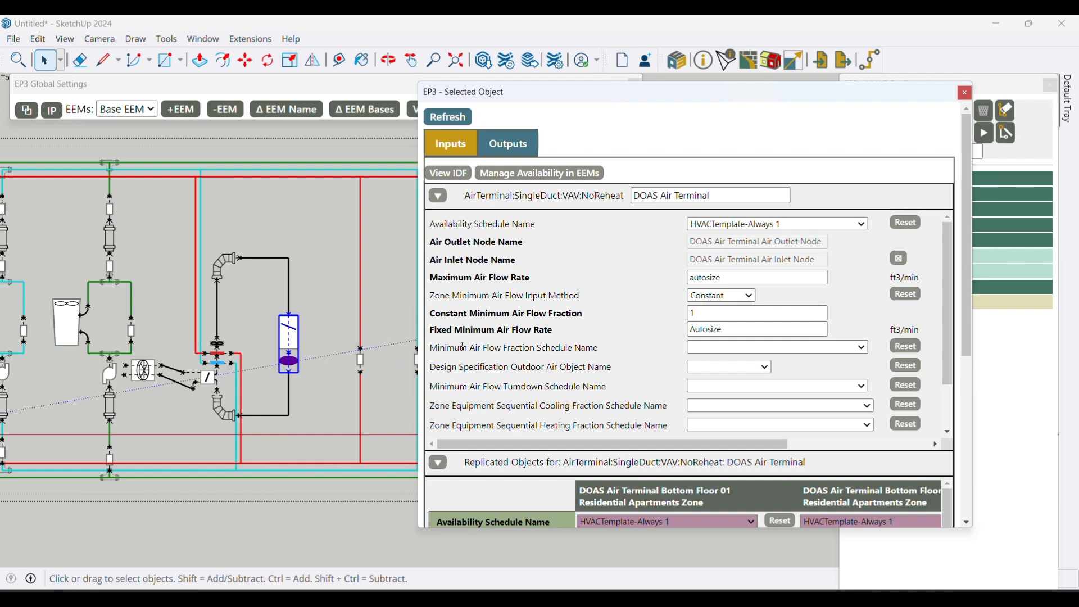
{"action": "scroll", "coordinate": [463, 347], "scroll_direction": "down", "scroll_amount": 8}
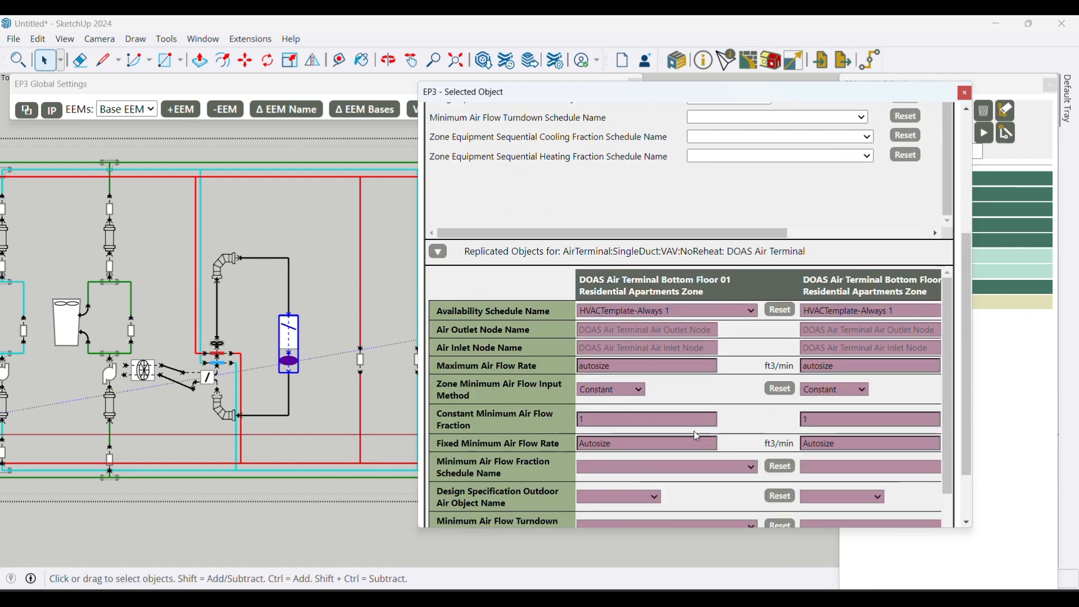
{"action": "left_click", "coordinate": [325, 262]}
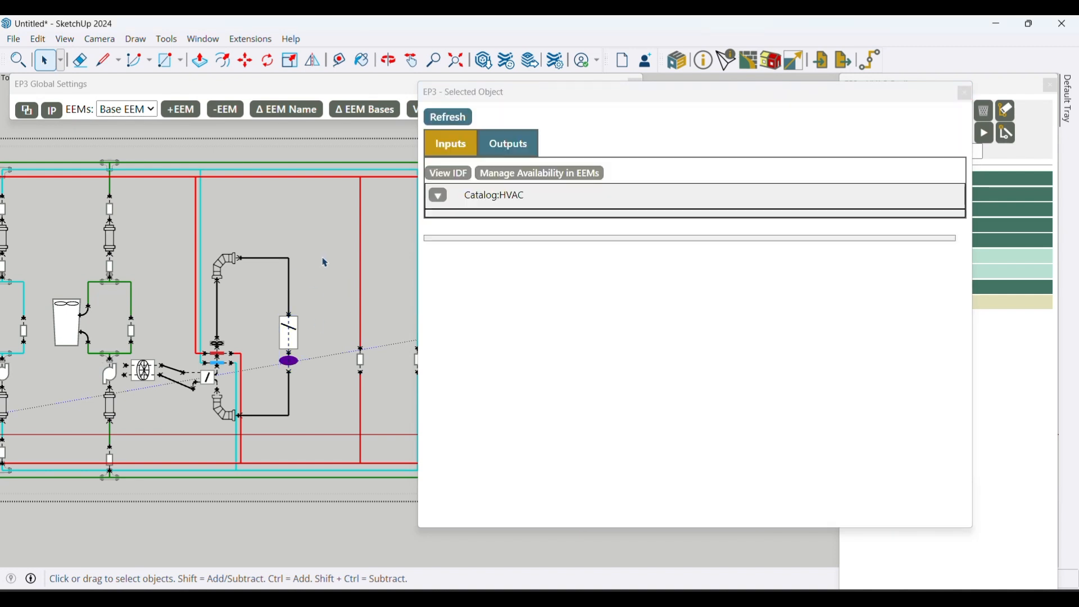
{"action": "left_click", "coordinate": [966, 93]}
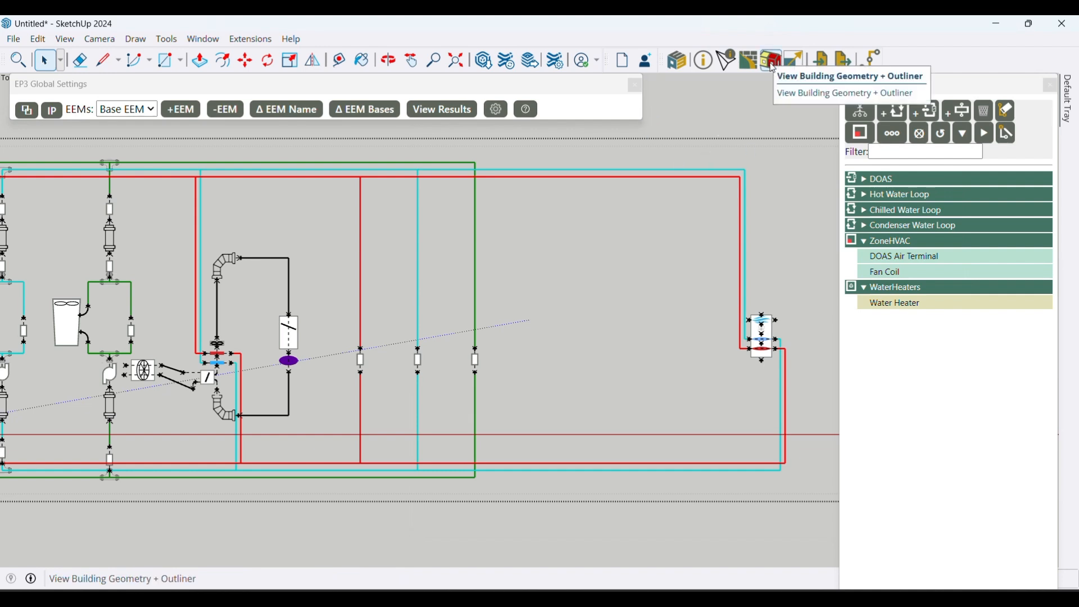
- Switch to the building geometry view and show the object information for the Top Floor 01 Residential Apartments space
{"action": "left_click", "coordinate": [773, 62]}
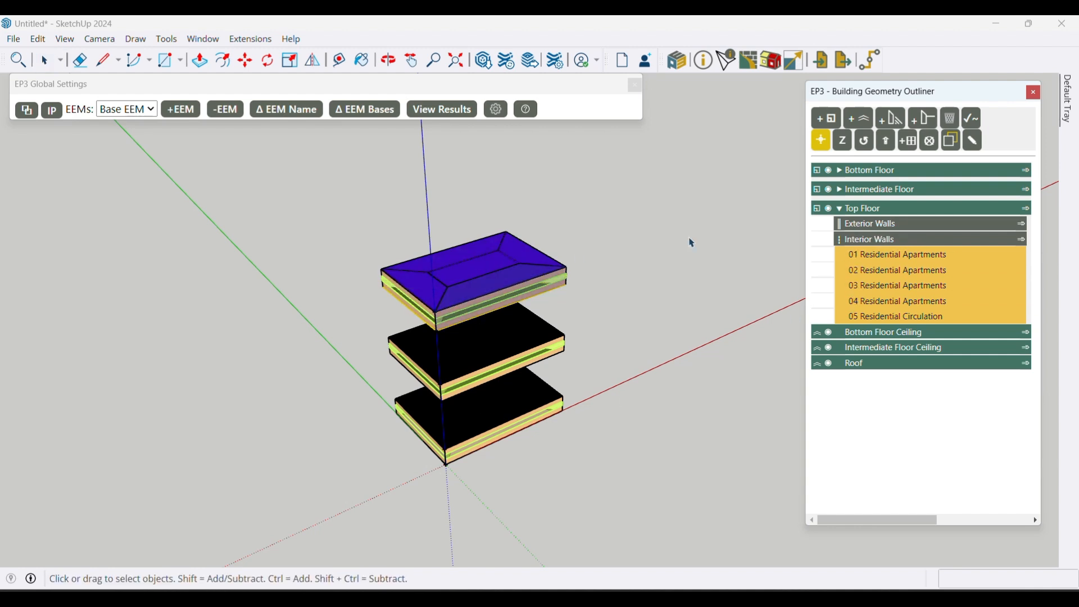
{"action": "key", "text": "space"}
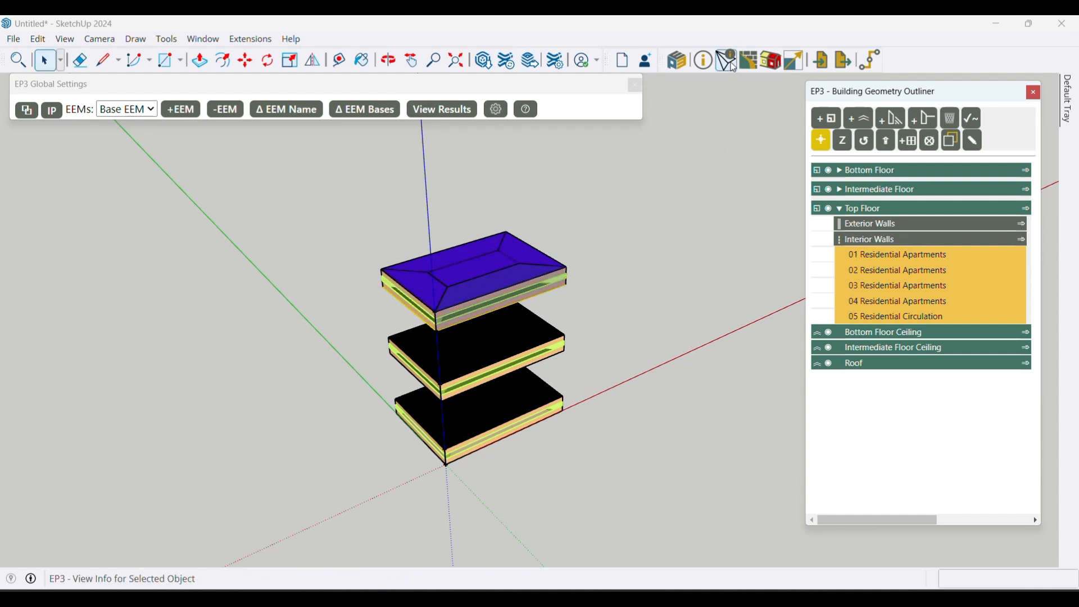
{"action": "left_click", "coordinate": [733, 64]}
{"action": "left_click_drag", "start_coordinate": [623, 104], "coordinate": [245, 124]}
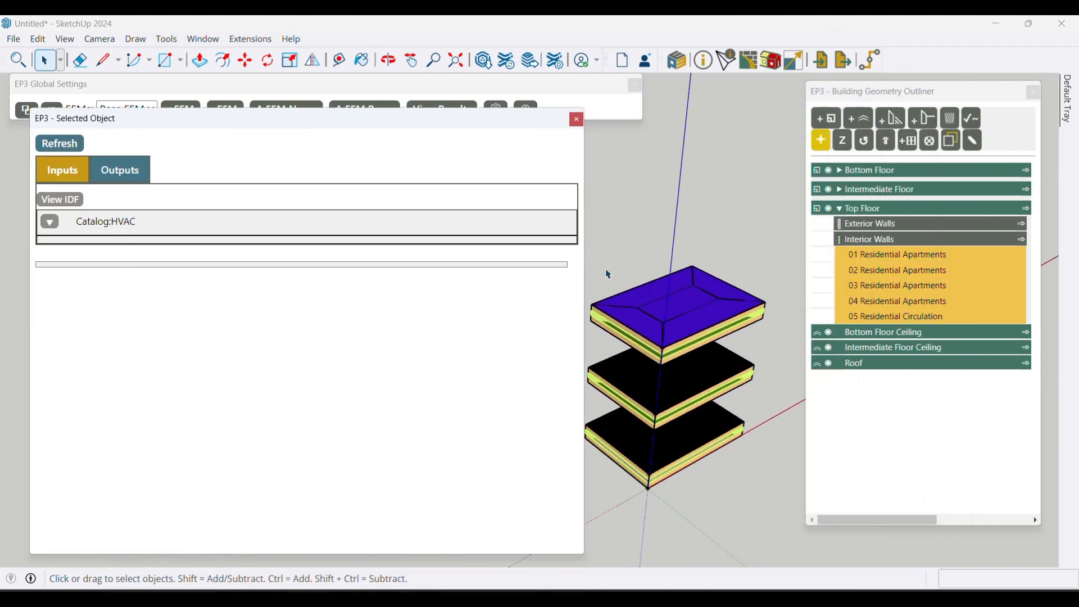
{"action": "scroll", "coordinate": [607, 274], "scroll_direction": "up", "scroll_amount": 1}
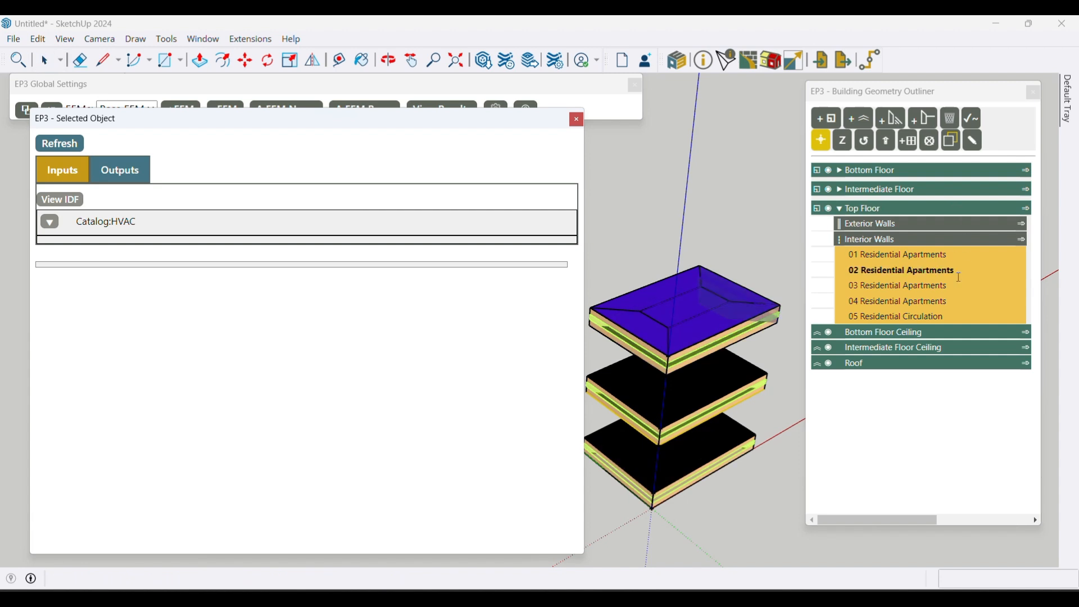
{"action": "left_click", "coordinate": [923, 270]}
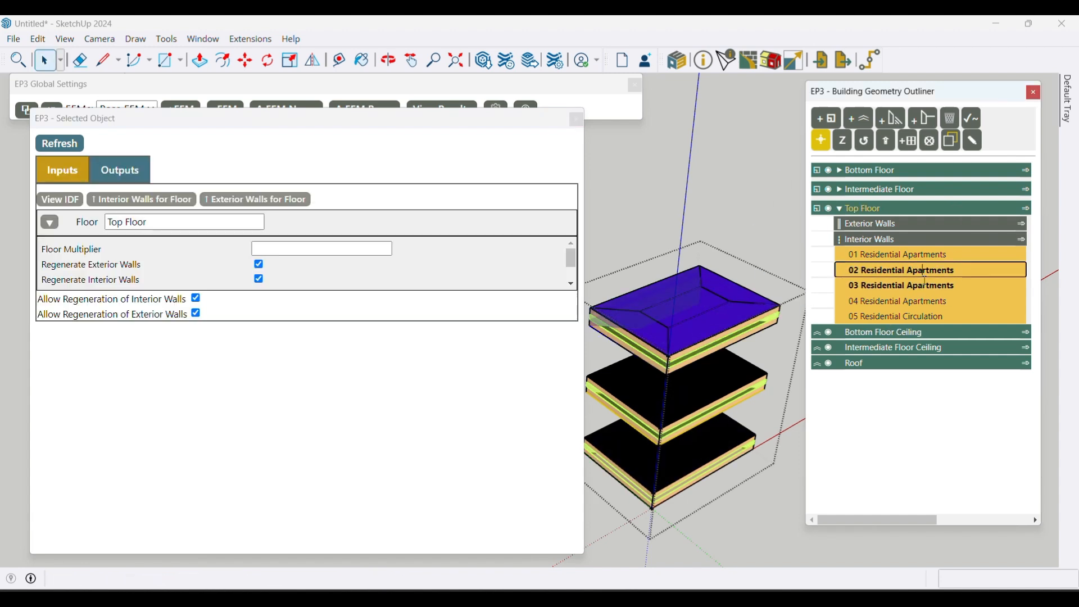
{"action": "left_click", "coordinate": [886, 256]}
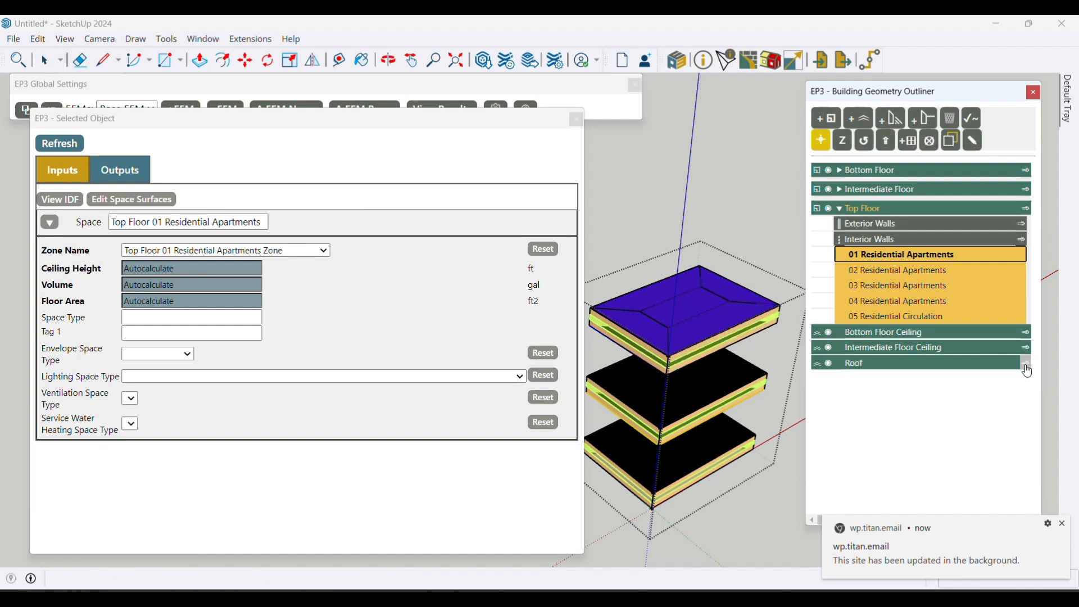
- Open the Roof group and review the inputs and Outside Boundary Condition options of its surfaces, then leave the group and close the information
{"action": "left_click", "coordinate": [890, 364]}
{"action": "left_click", "coordinate": [1025, 365]}
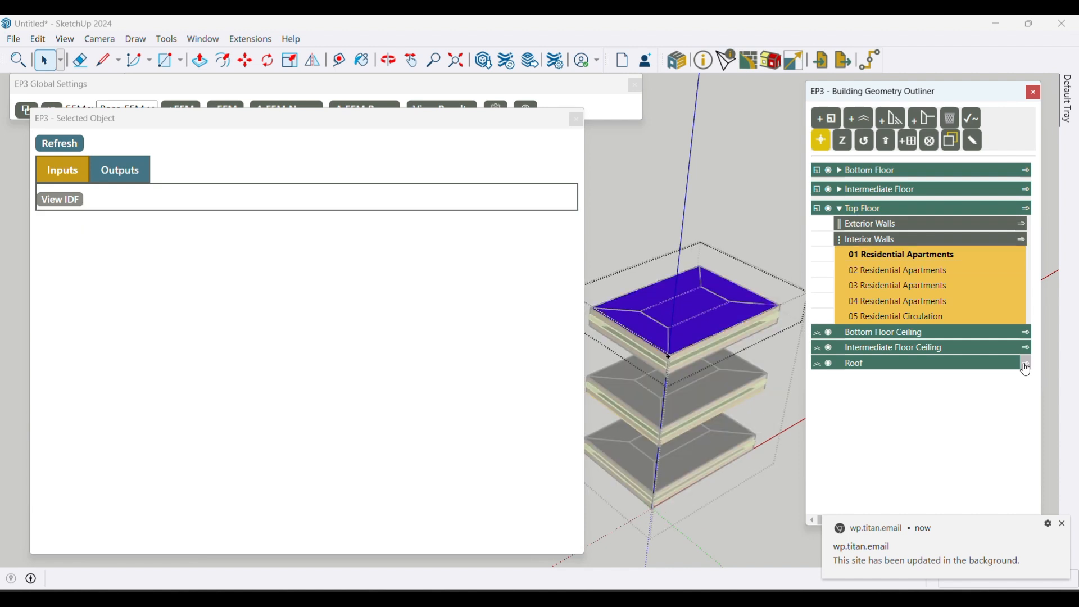
{"action": "left_click", "coordinate": [694, 313]}
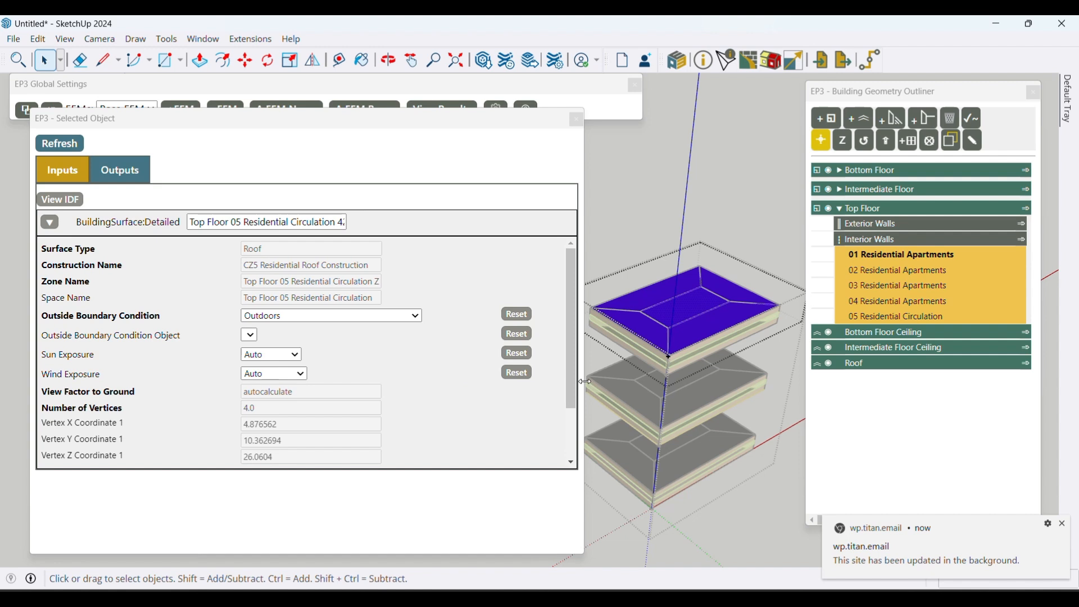
{"action": "left_click", "coordinate": [696, 338]}
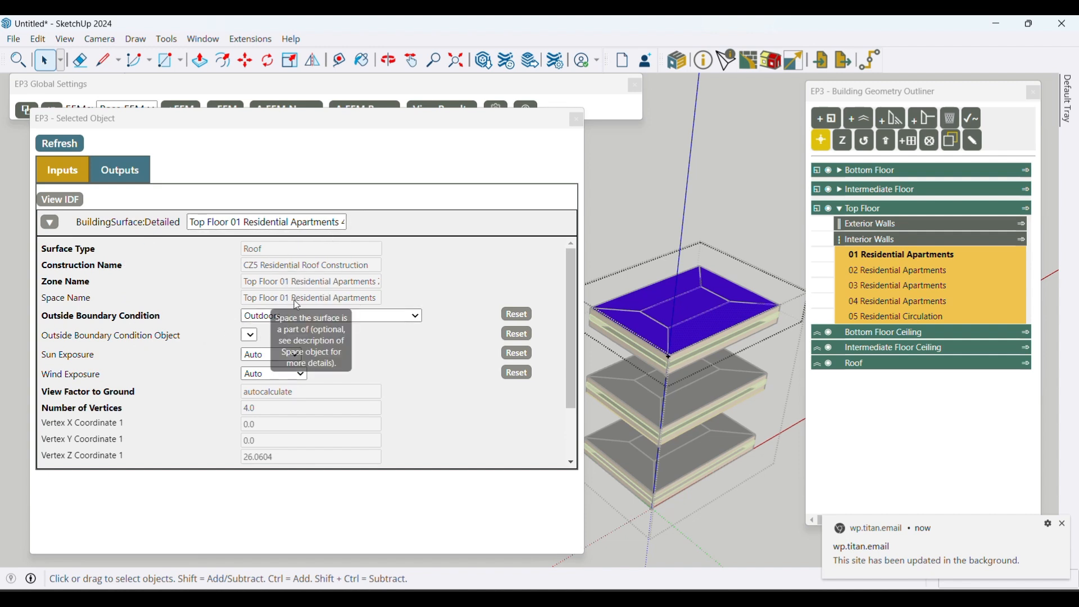
{"action": "left_click", "coordinate": [416, 319]}
{"action": "left_click", "coordinate": [452, 280]}
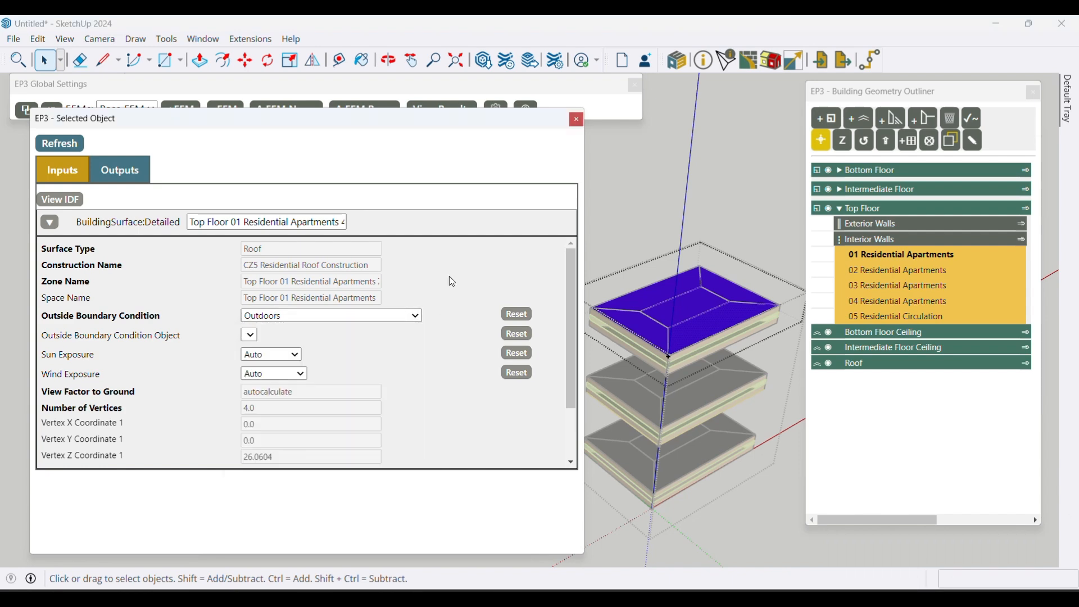
{"action": "left_click", "coordinate": [755, 219]}
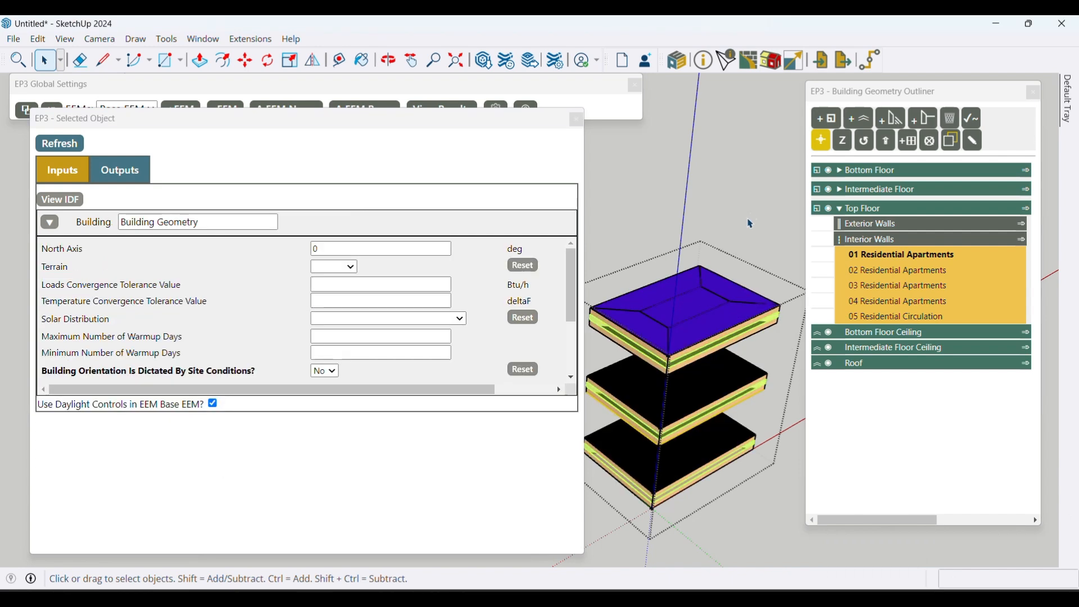
{"action": "left_click", "coordinate": [578, 119]}
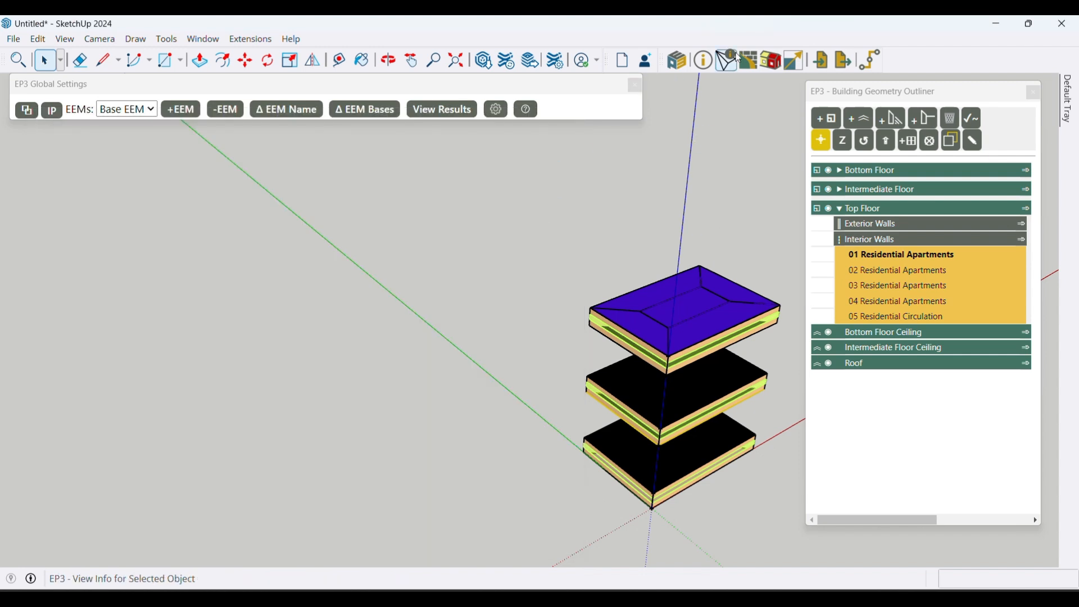
- Open the schedules and internal loads library, limit it to object types in use, and filter the types by "schedule"
{"action": "left_click", "coordinate": [705, 63]}
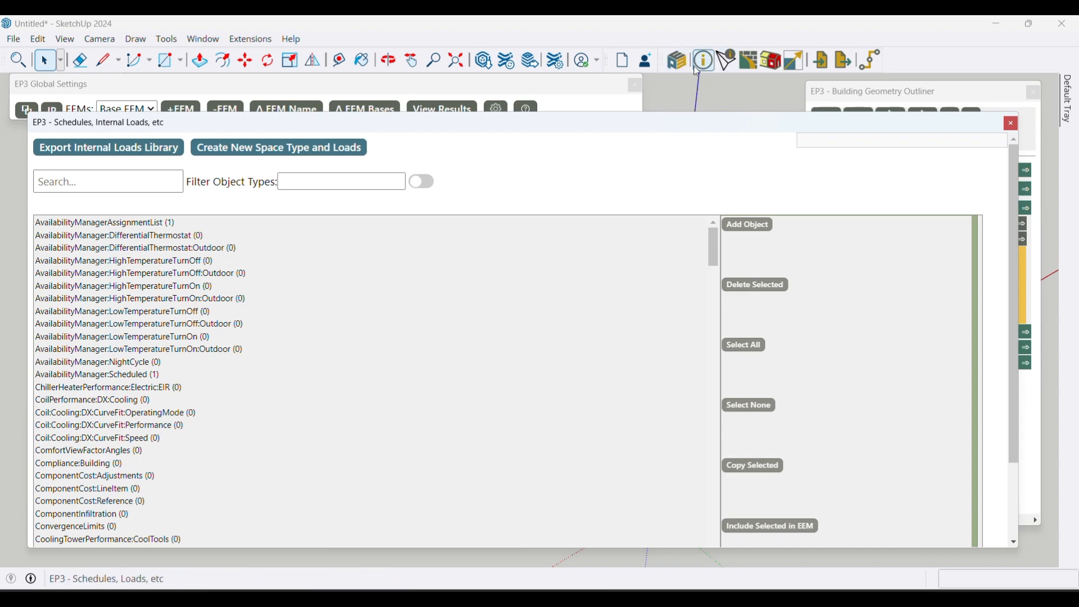
{"action": "left_click", "coordinate": [660, 273]}
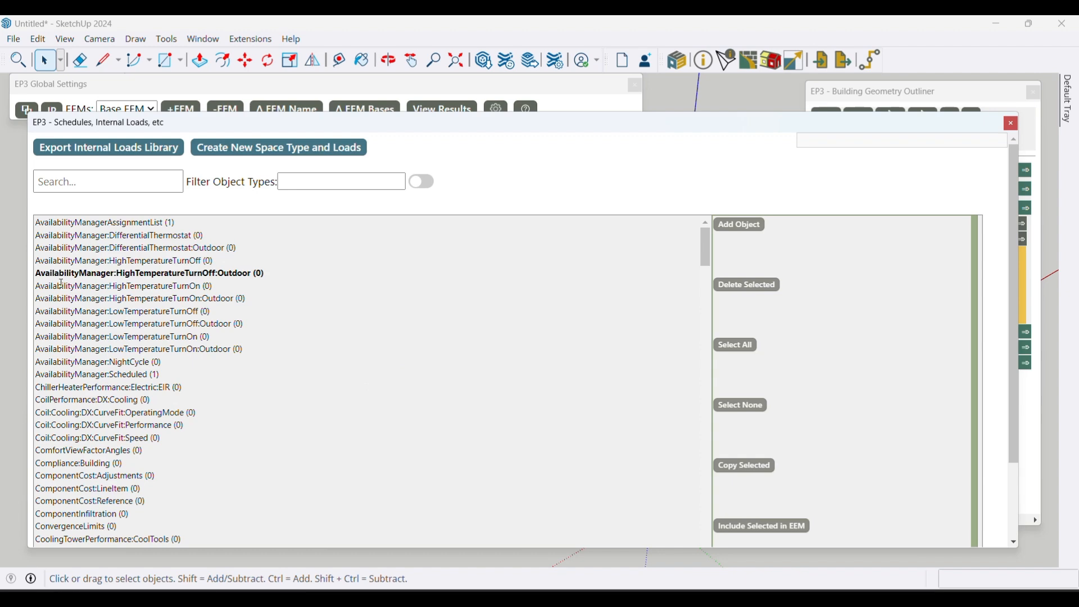
{"action": "scroll", "coordinate": [99, 353], "scroll_direction": "down", "scroll_amount": 15}
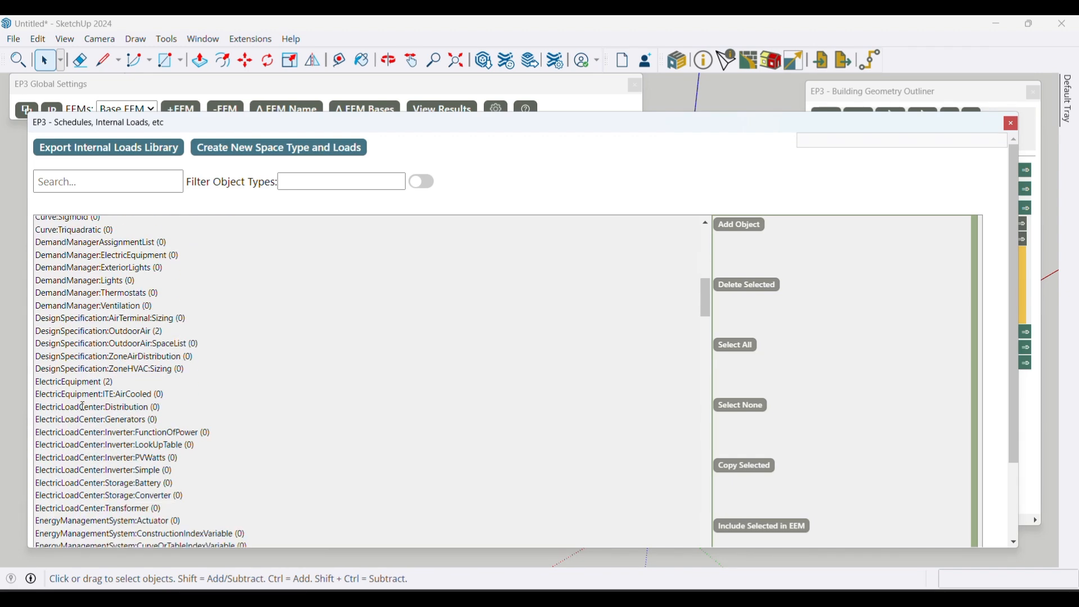
{"action": "scroll", "coordinate": [406, 378], "scroll_direction": "down", "scroll_amount": 3}
{"action": "left_click", "coordinate": [421, 181]}
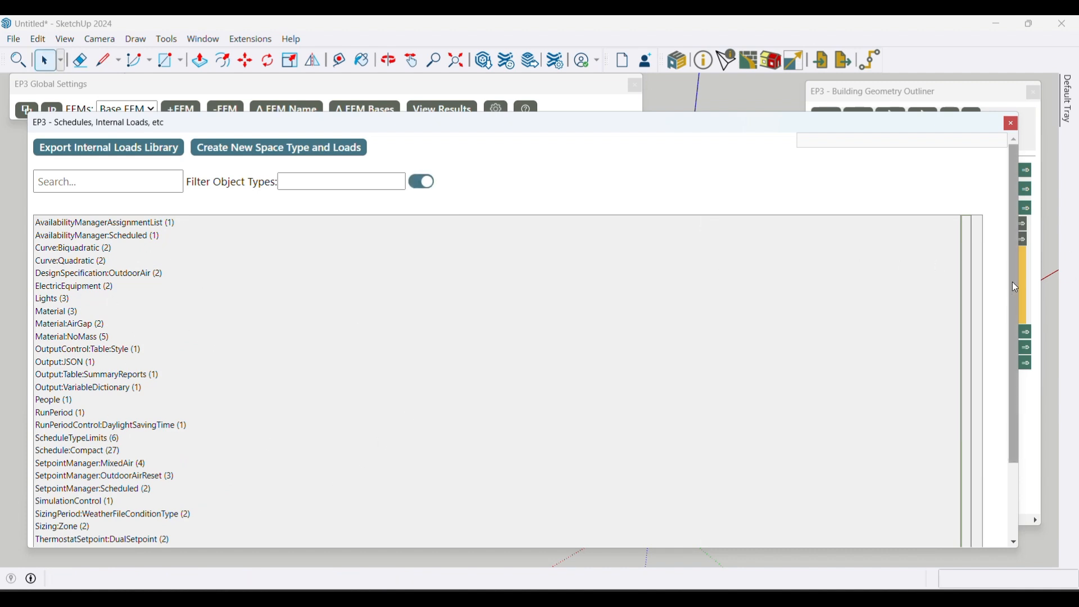
{"action": "left_click_drag", "start_coordinate": [1012, 282], "coordinate": [825, 285]}
{"action": "left_click", "coordinate": [305, 181]}
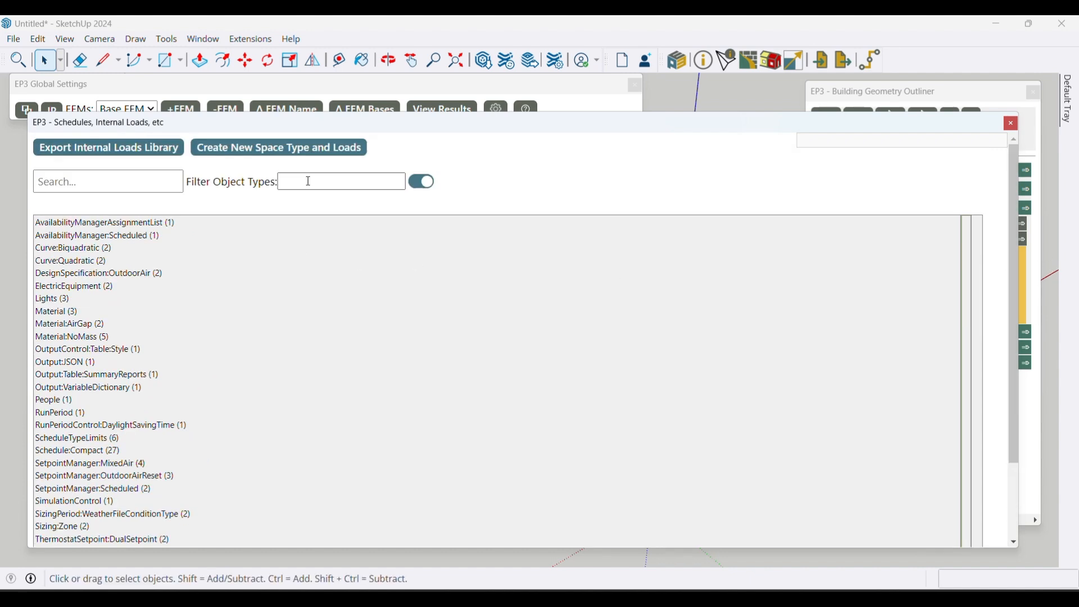
{"action": "type", "text": "schedule"}
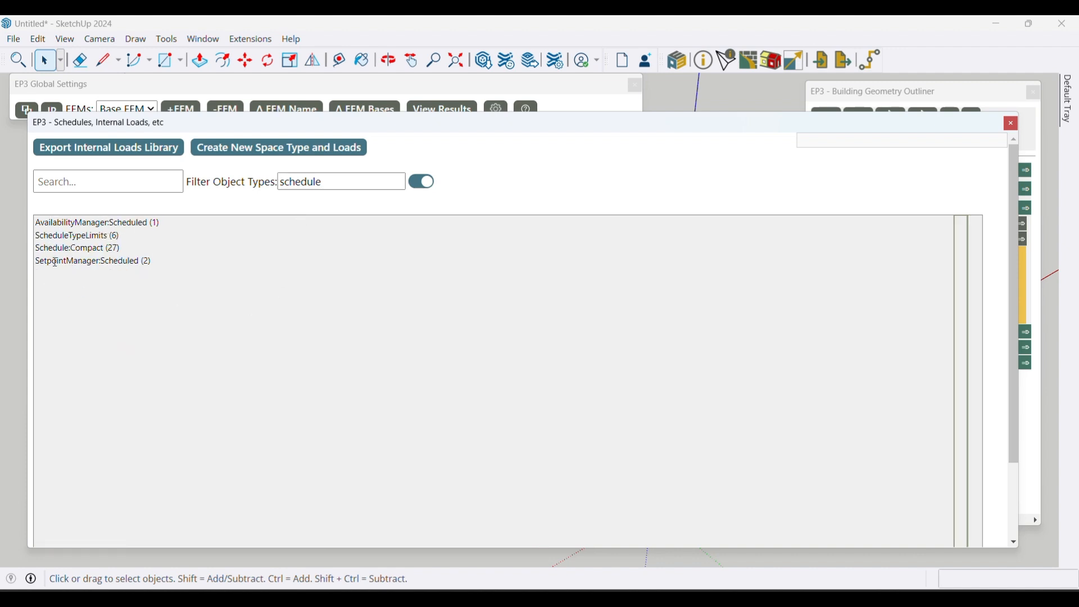
- Browse the Schedule:Compact objects and view the data of the Res Circ Heating Setp Sch schedule
{"action": "left_click", "coordinate": [66, 248]}
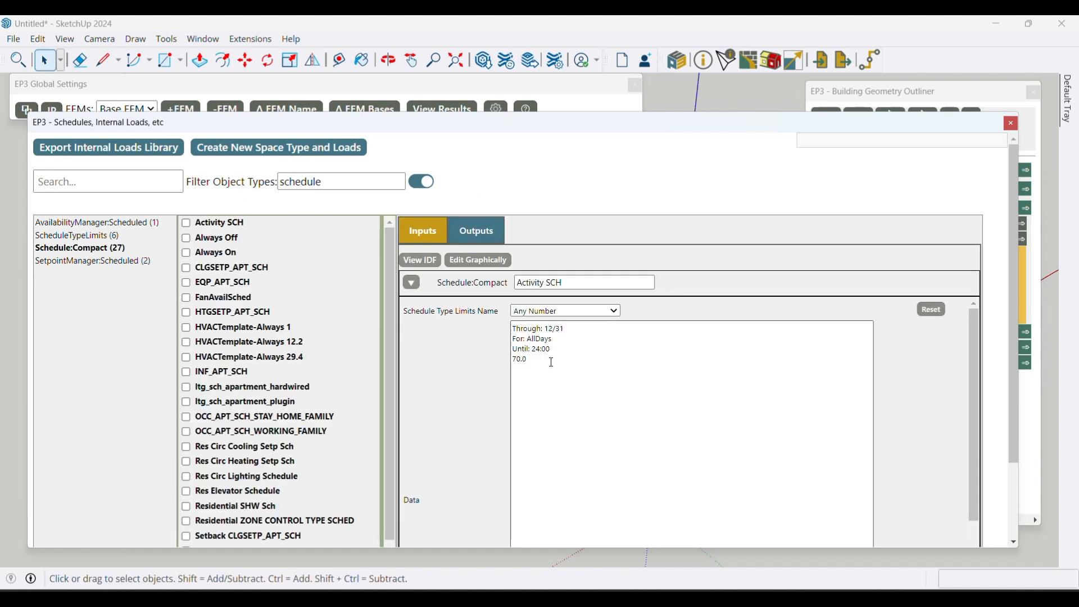
{"action": "scroll", "coordinate": [267, 416], "scroll_direction": "down", "scroll_amount": 2}
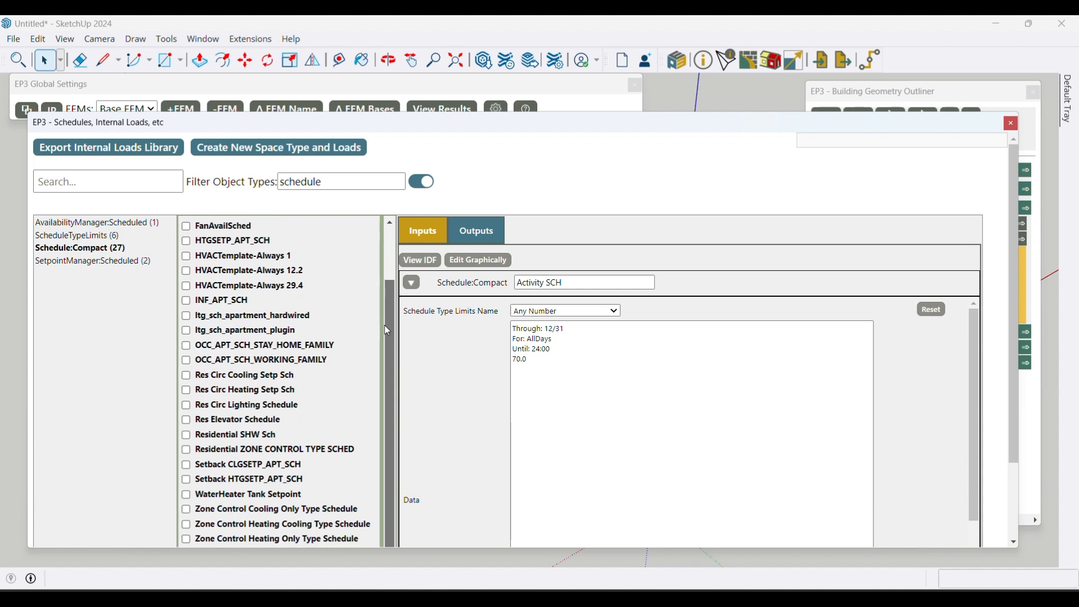
{"action": "left_click", "coordinate": [288, 394]}
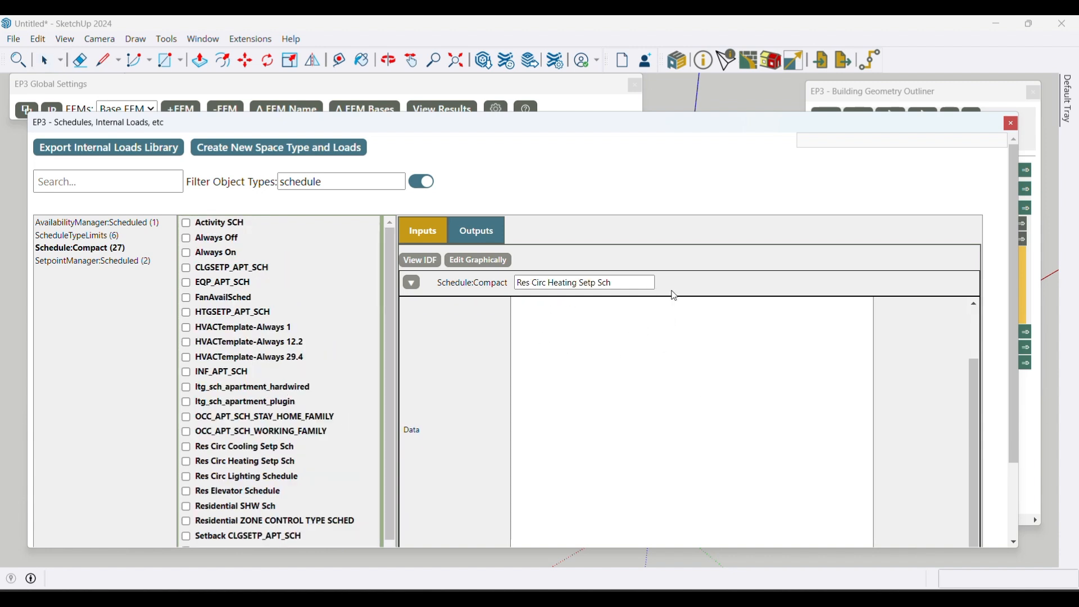
{"action": "scroll", "coordinate": [311, 382], "scroll_direction": "down", "scroll_amount": 3}
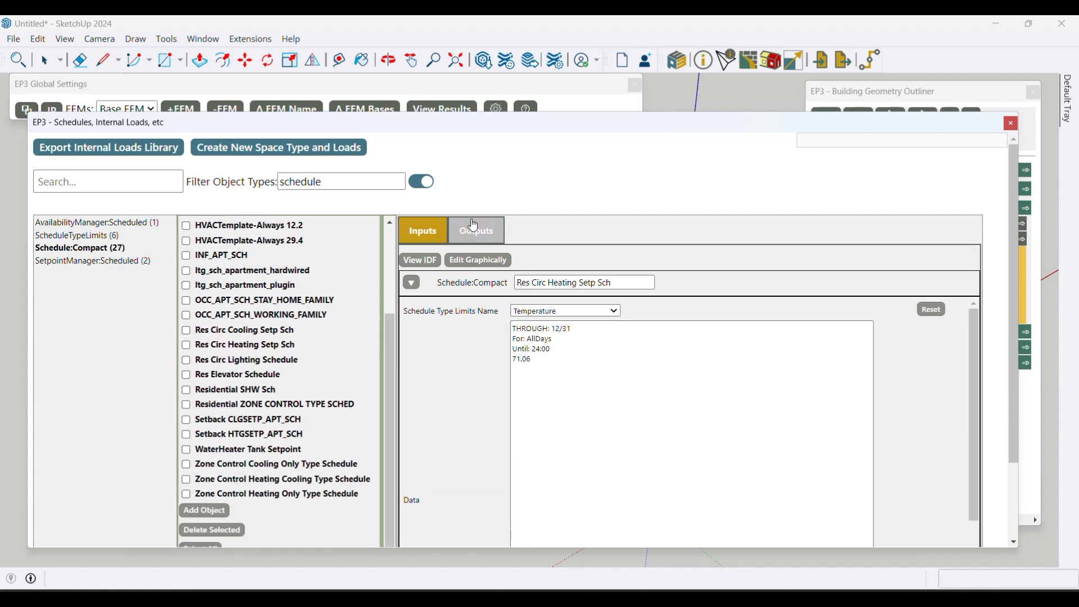
- View the Res Circ Heating Setp Sch and Res Circ Lighting Schedule objects in the graphical schedule editor, closing the editor after each
{"action": "left_click", "coordinate": [466, 262]}
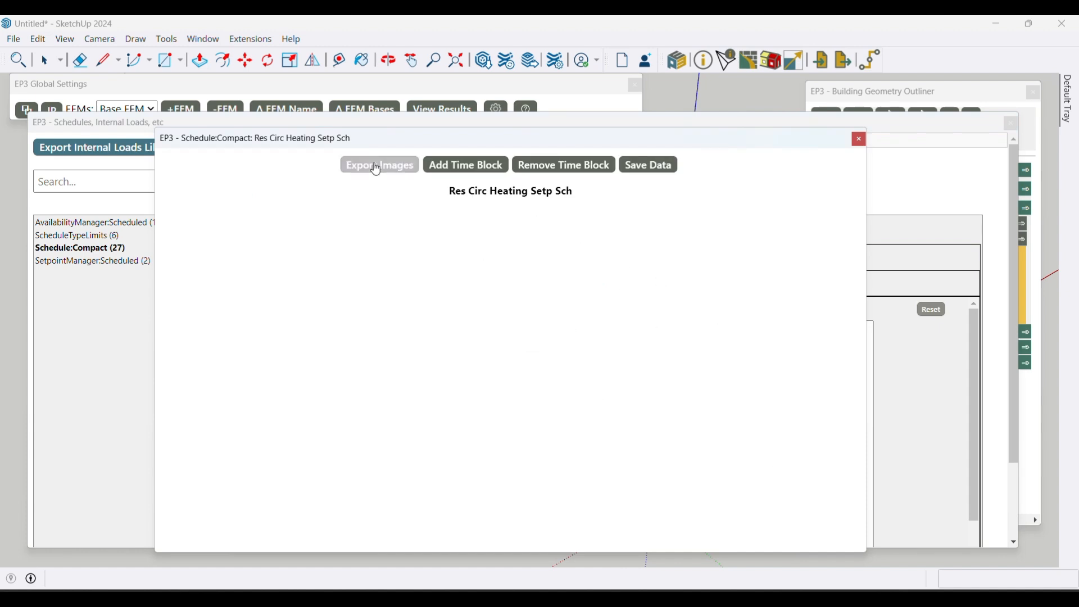
{"action": "left_click_drag", "start_coordinate": [765, 142], "coordinate": [733, 132]}
{"action": "left_click", "coordinate": [828, 129]}
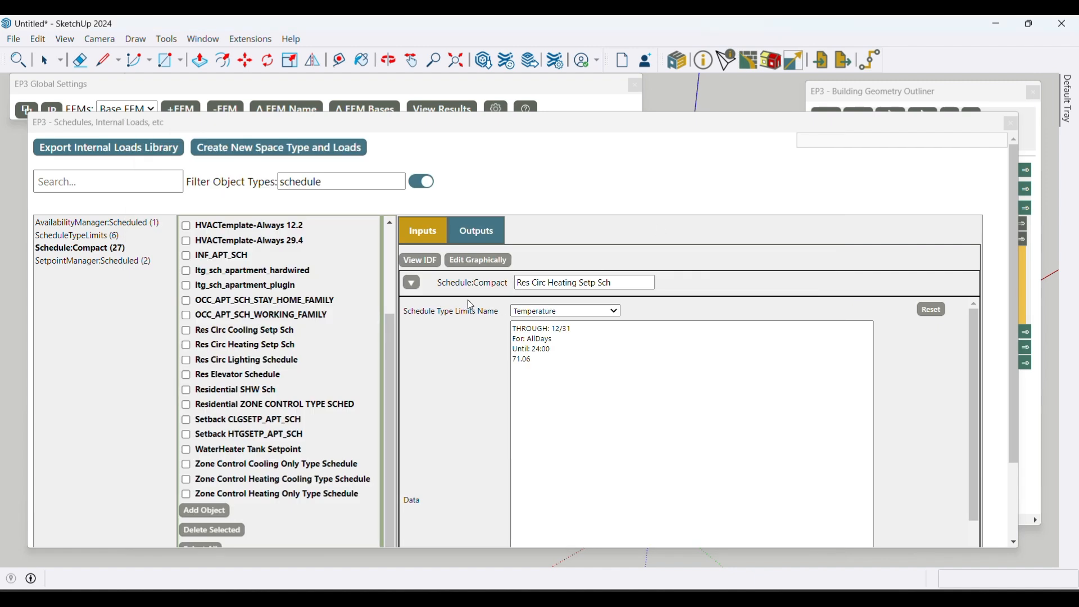
{"action": "left_click", "coordinate": [263, 363]}
{"action": "left_click", "coordinate": [503, 262]}
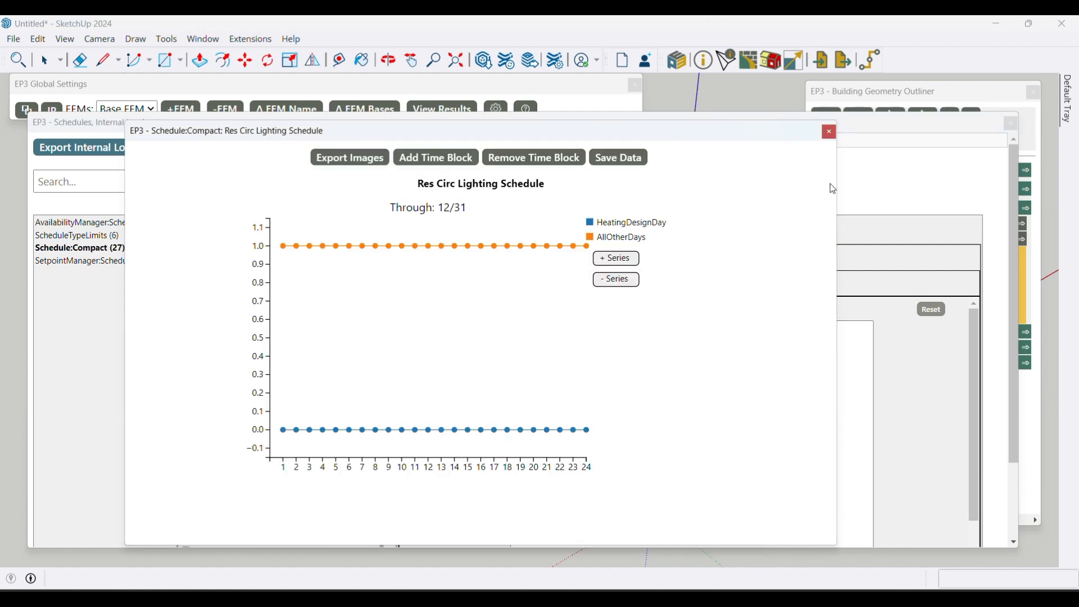
{"action": "left_click", "coordinate": [829, 132]}
- Try reshaping the AllOtherDays series of the Res Circ Lighting Schedule graphically, then close the editor without saving the changes
{"action": "left_click", "coordinate": [502, 262]}
{"action": "left_click", "coordinate": [595, 240]}
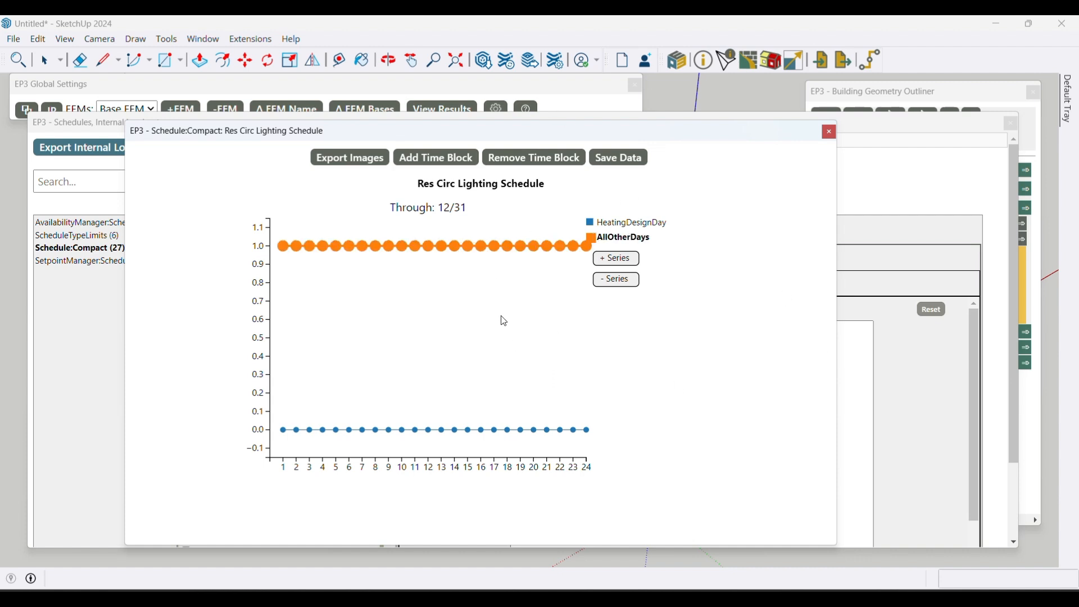
{"action": "mouse_move", "coordinate": [365, 251]}
{"action": "left_mouse_down"}
{"action": "mouse_move", "coordinate": [363, 266]}
{"action": "mouse_move", "coordinate": [376, 270]}
{"action": "mouse_move", "coordinate": [428, 259]}
{"action": "left_mouse_up"}
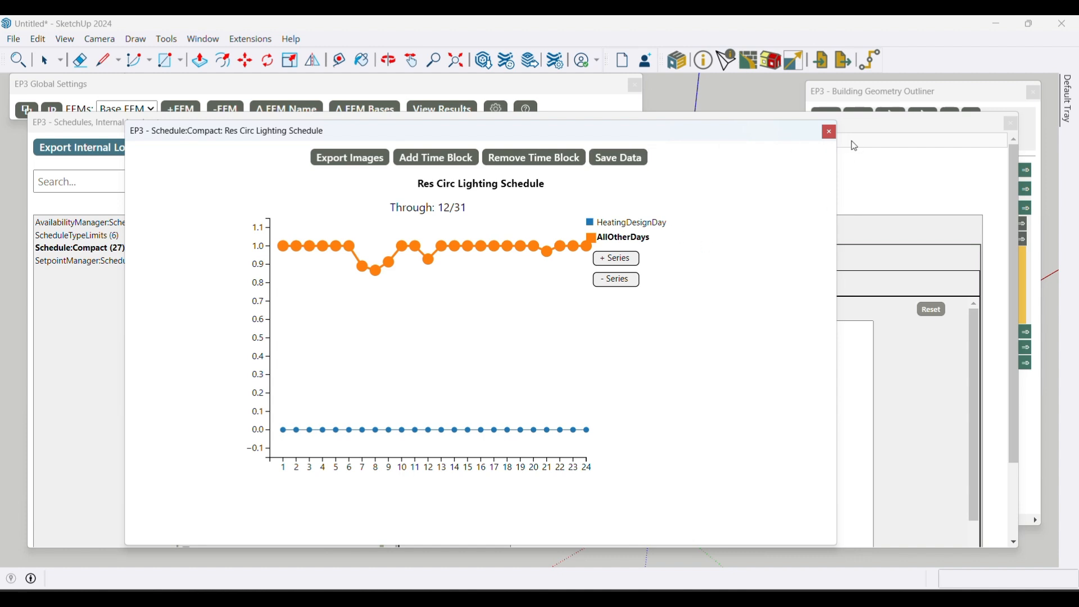
{"action": "left_click", "coordinate": [829, 133]}
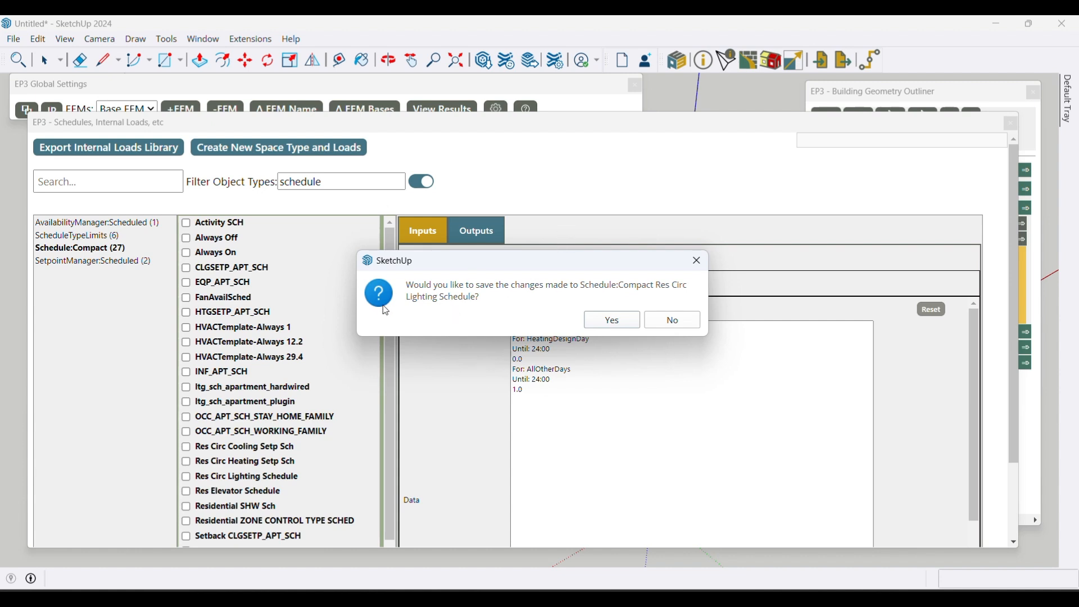
{"action": "left_click", "coordinate": [679, 321]}
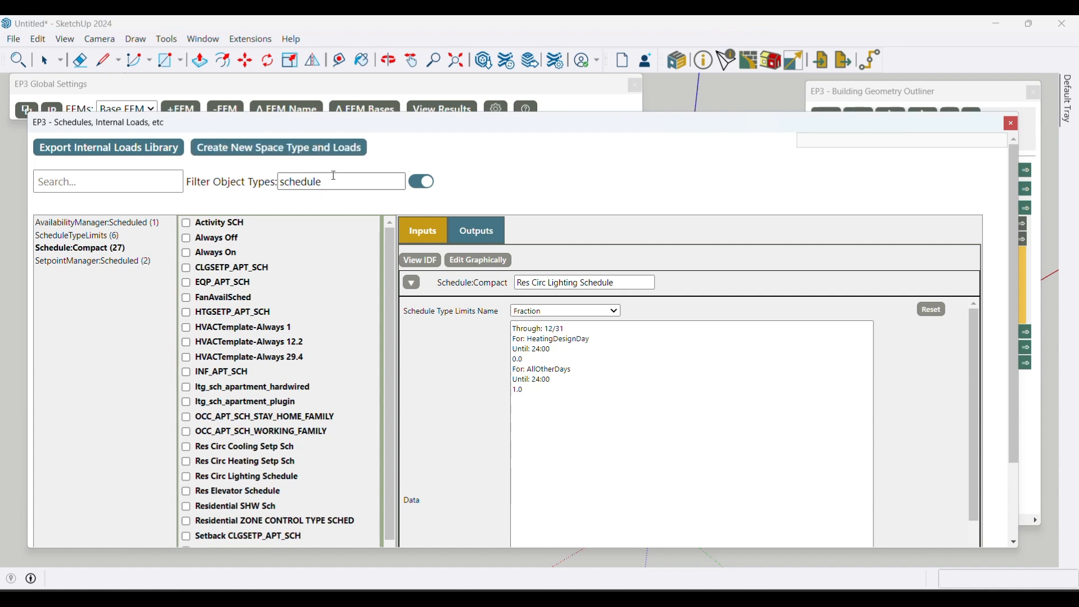
- Clear the object type filter and review the inputs of the Residential Circ Lights and Residential People objects
{"action": "left_click_drag", "start_coordinate": [325, 181], "coordinate": [186, 179]}
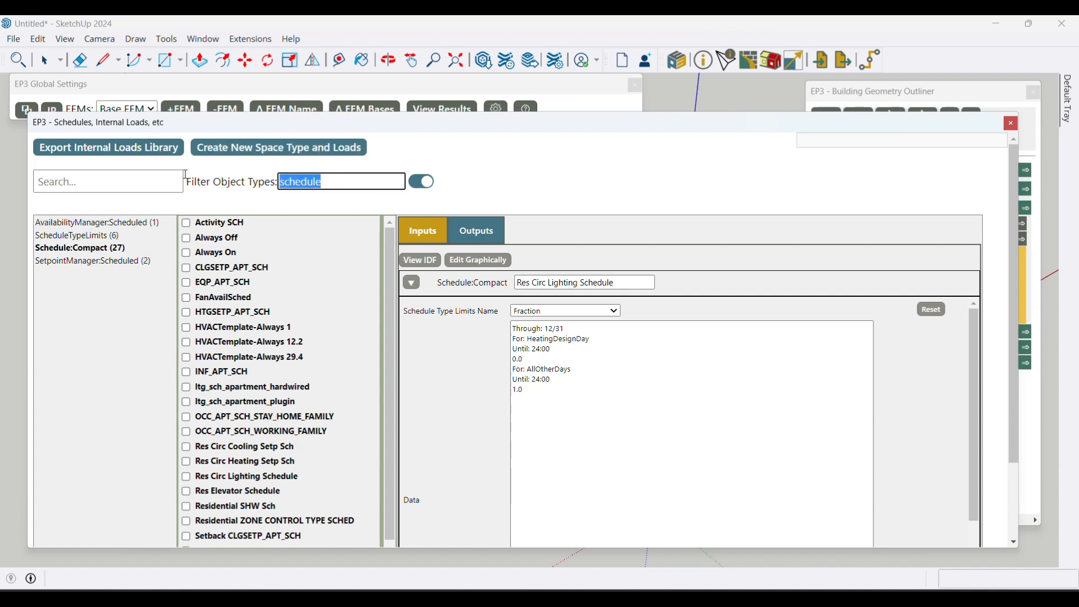
{"action": "key", "text": "BackSpace"}
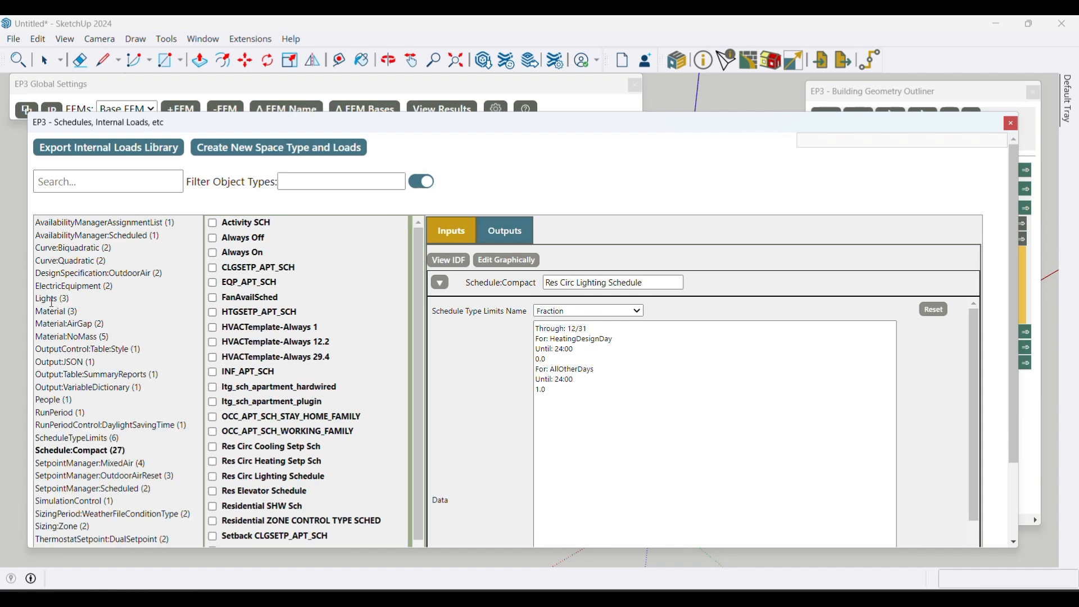
{"action": "left_click", "coordinate": [42, 298]}
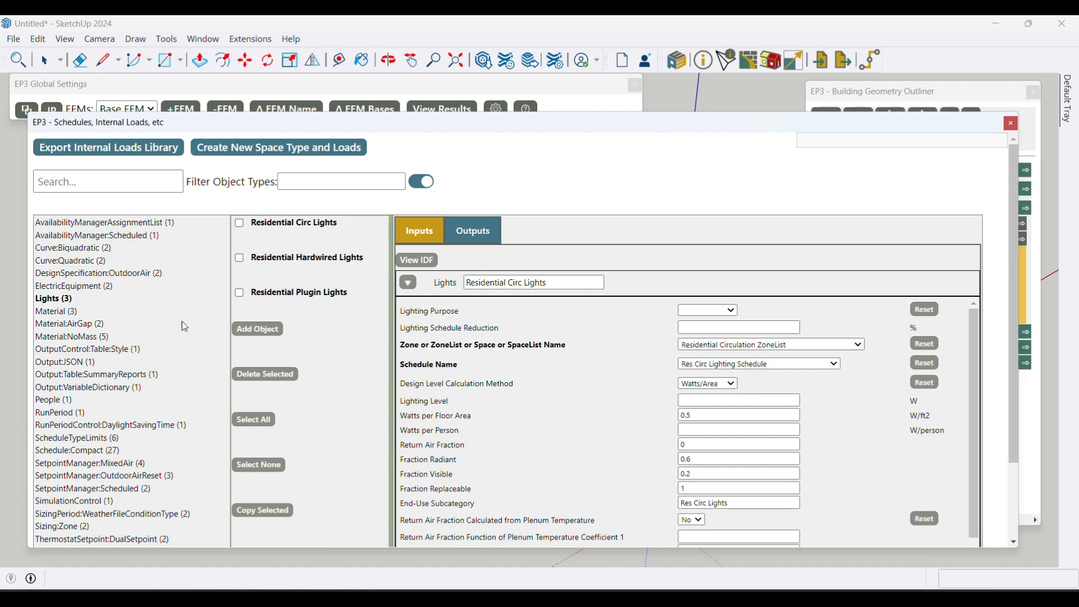
{"action": "left_click", "coordinate": [56, 400]}
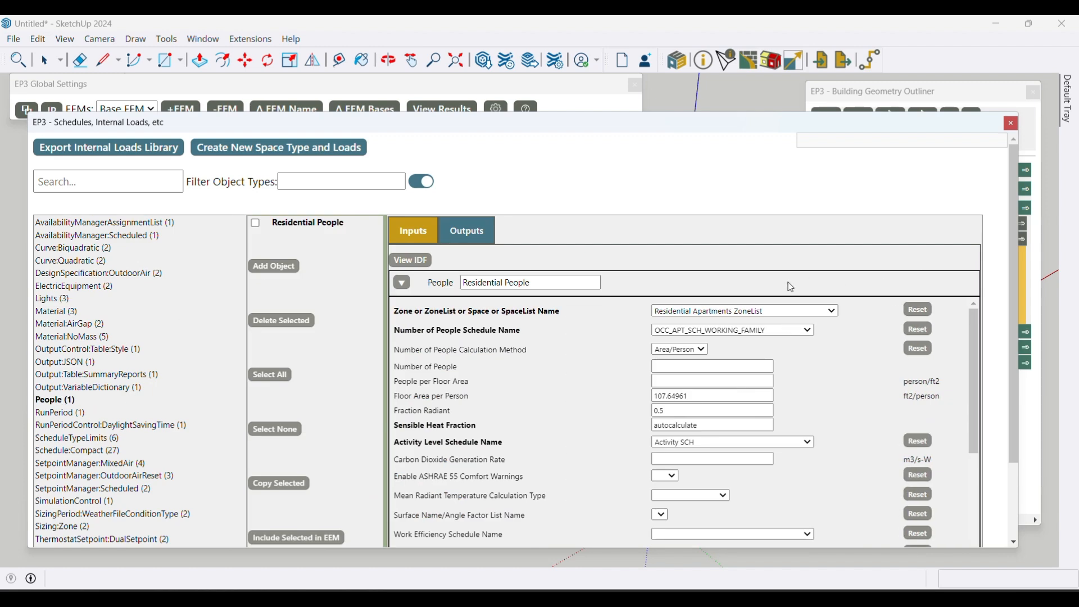
{"action": "scroll", "coordinate": [210, 371], "scroll_direction": "down", "scroll_amount": 3}
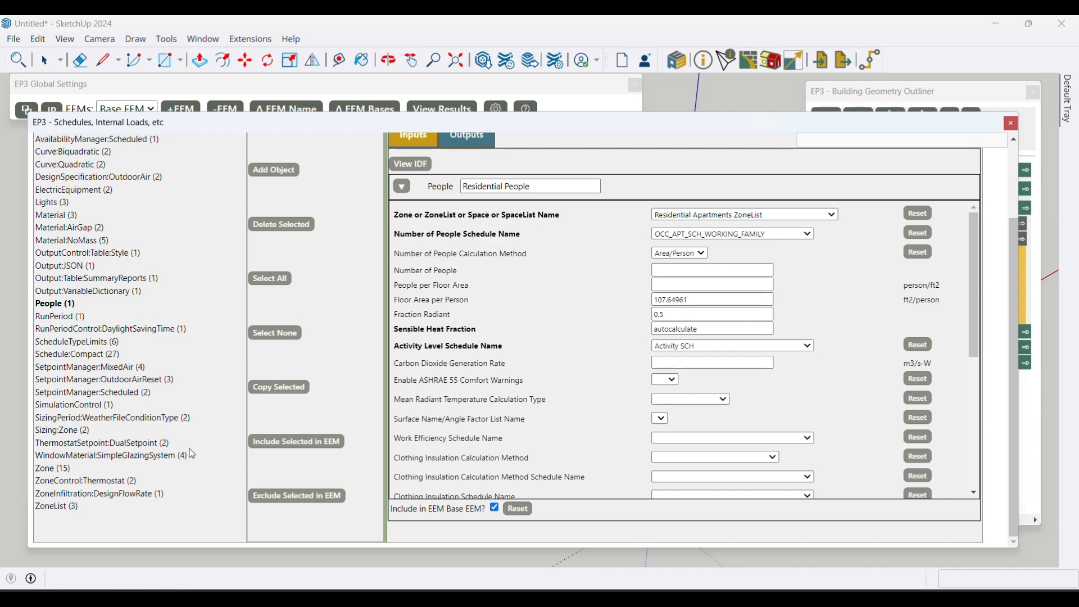
{"action": "scroll", "coordinate": [169, 320], "scroll_direction": "up", "scroll_amount": 3}
{"action": "scroll", "coordinate": [198, 338], "scroll_direction": "down", "scroll_amount": 3}
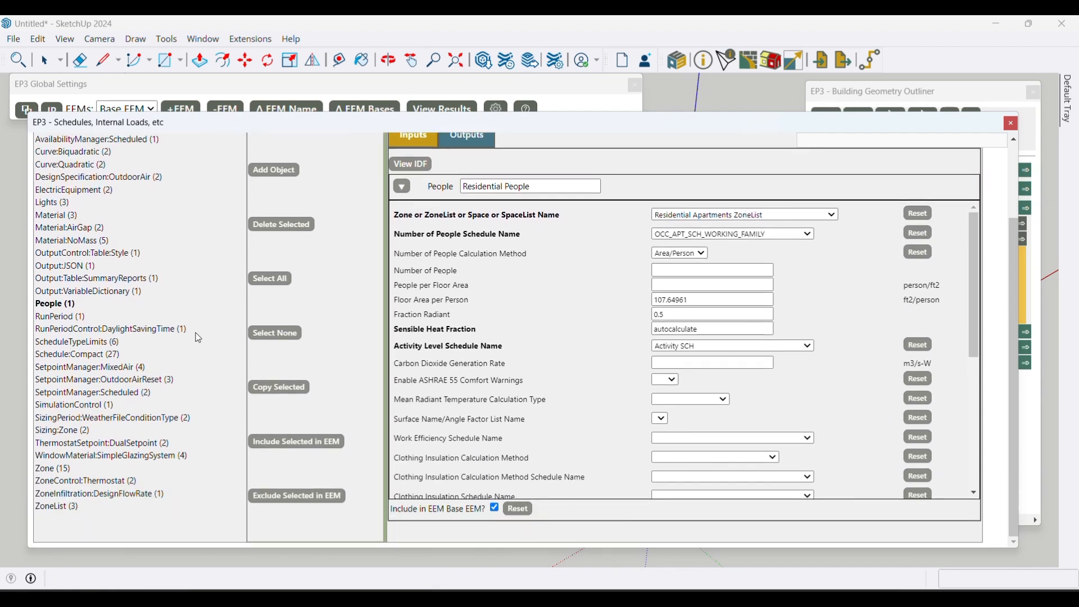
- Show the ZoneList objects and review the zones included in the All ZoneList
{"action": "left_click_drag", "start_coordinate": [226, 123], "coordinate": [331, 92]}
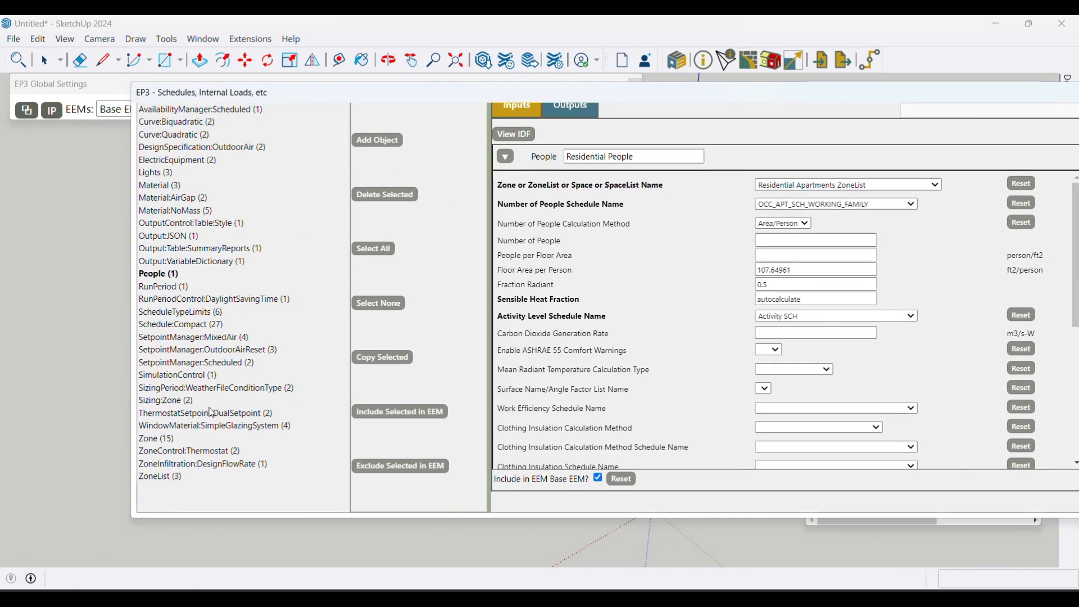
{"action": "left_click", "coordinate": [159, 476]}
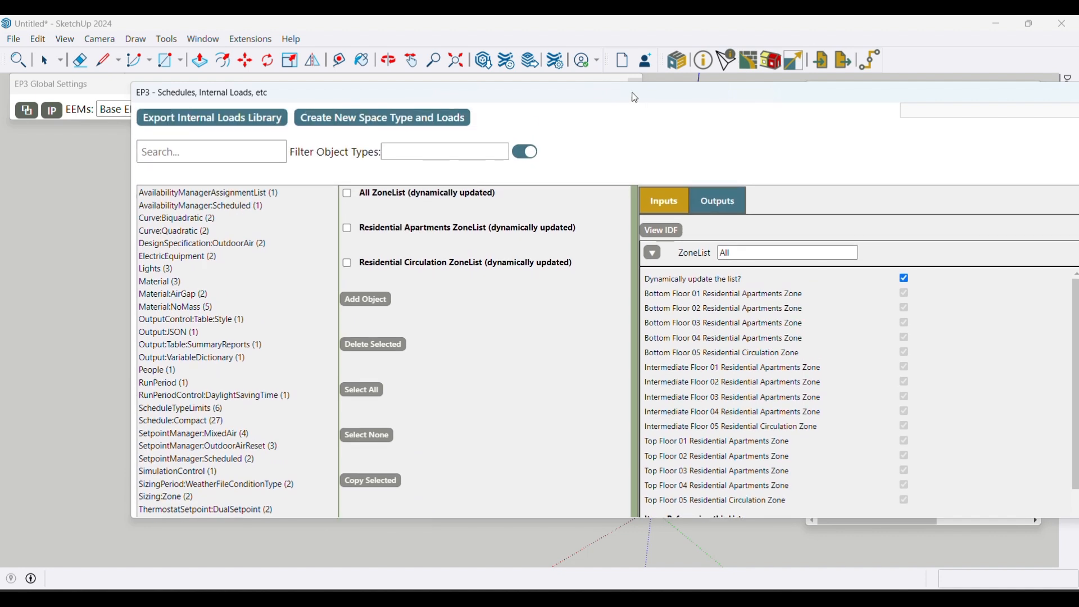
{"action": "left_click_drag", "start_coordinate": [590, 100], "coordinate": [509, 99]}
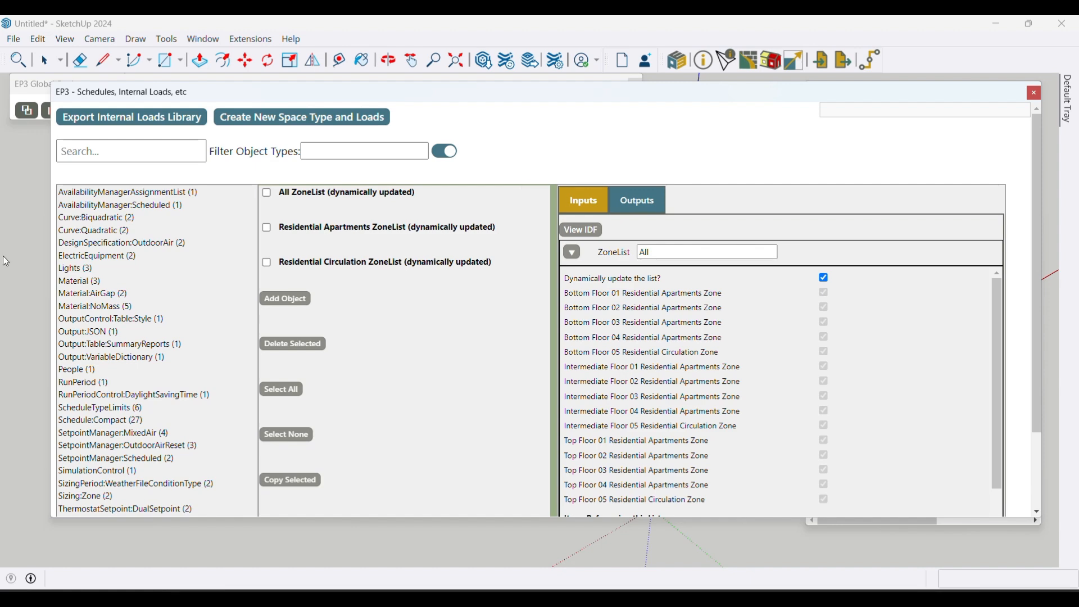
- Follow the zone list reference of the Residential Circ Lights object to the Residential Circulation ZoneList
{"action": "left_click", "coordinate": [77, 268]}
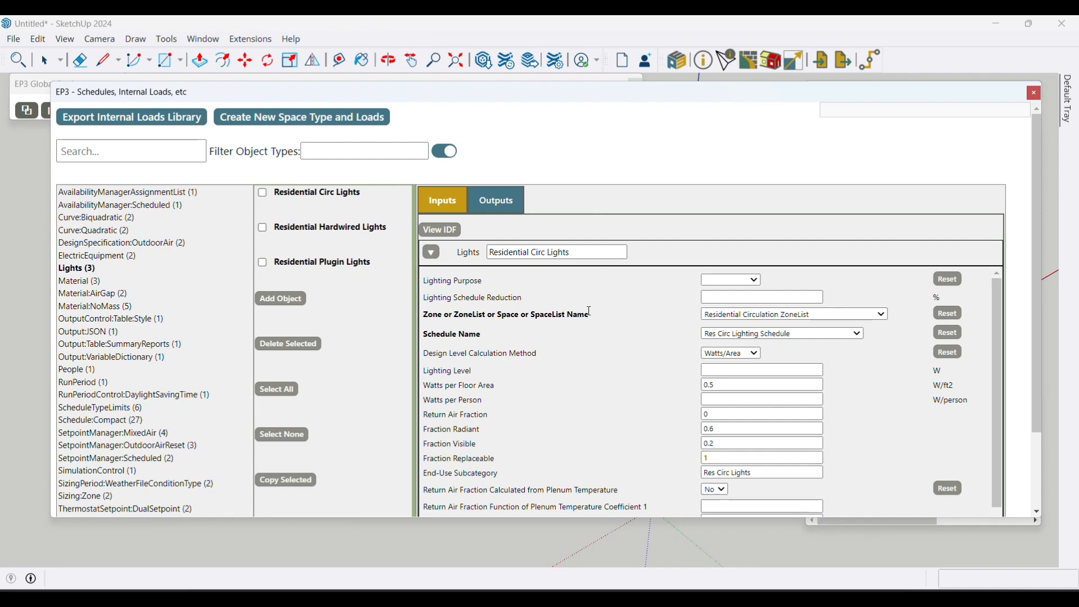
{"action": "left_click_drag", "start_coordinate": [589, 314], "coordinate": [425, 317]}
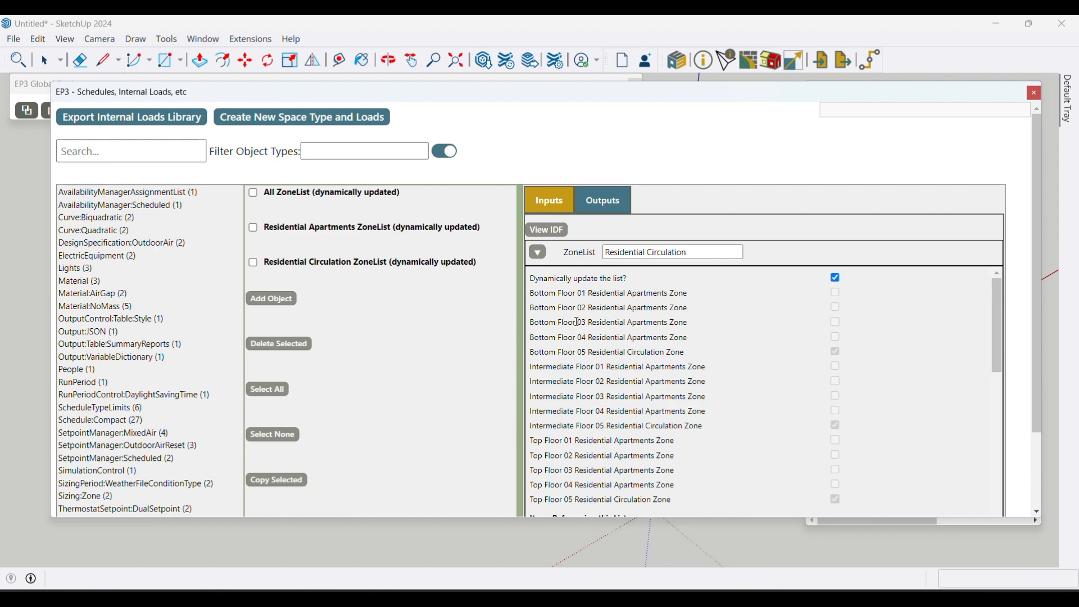
{"action": "left_click", "coordinate": [73, 269]}
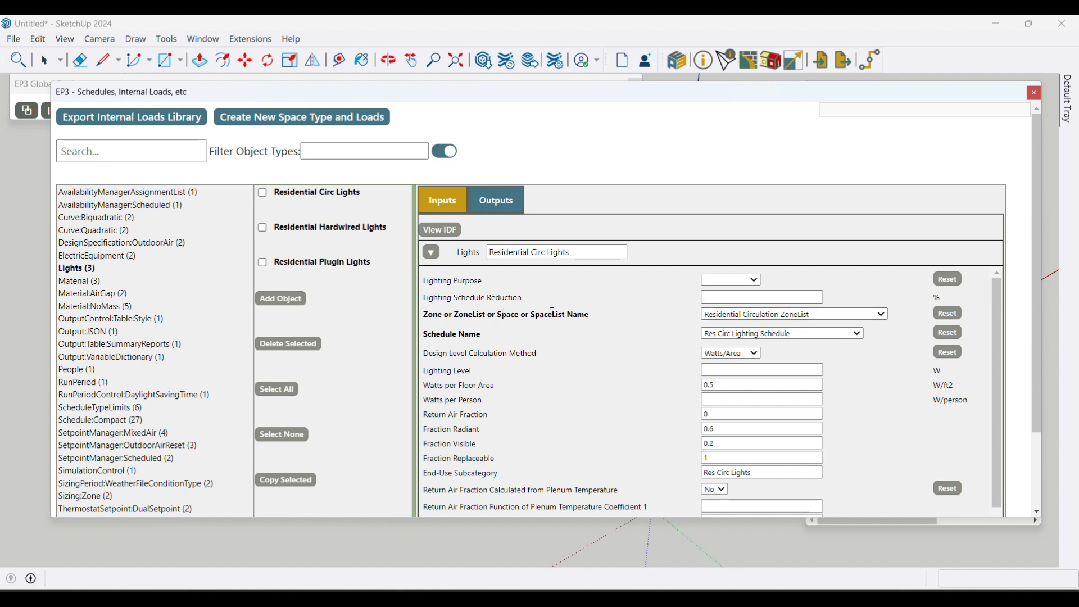
{"action": "left_click", "coordinate": [488, 313]}
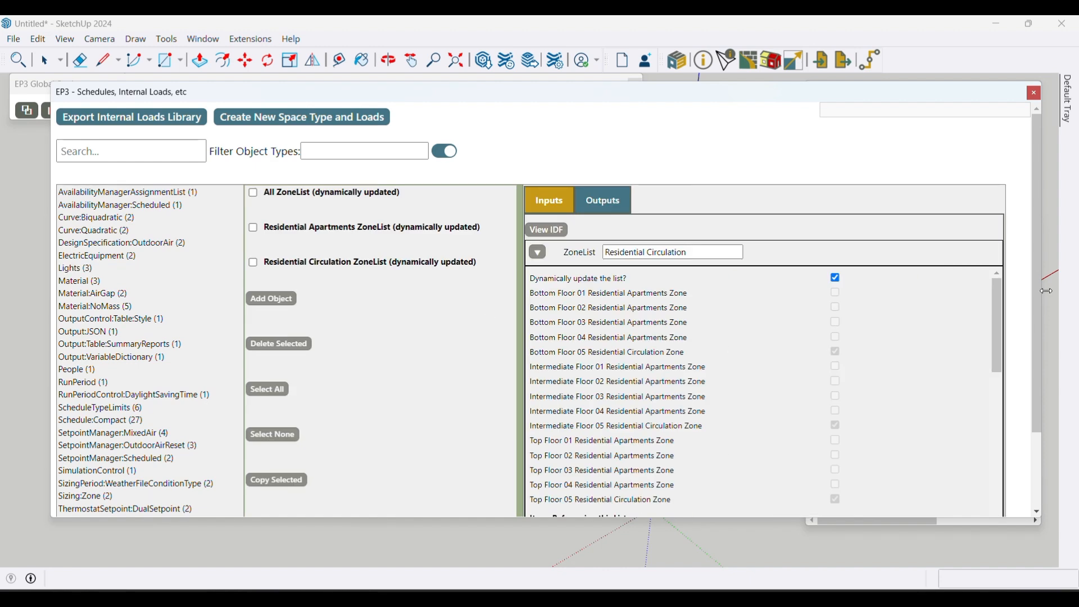
- Review the items referencing the Residential Circulation ZoneList, then follow Residential Circ Lights to its referenced lighting schedule
{"action": "left_click_drag", "start_coordinate": [999, 293], "coordinate": [993, 354]}
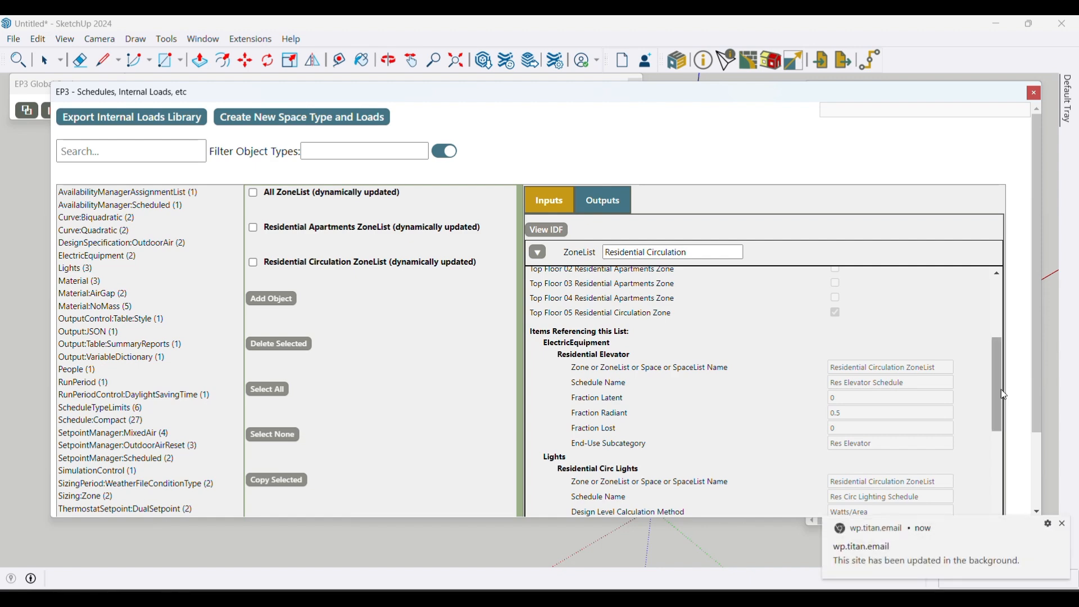
{"action": "left_click_drag", "start_coordinate": [996, 392], "coordinate": [988, 444]}
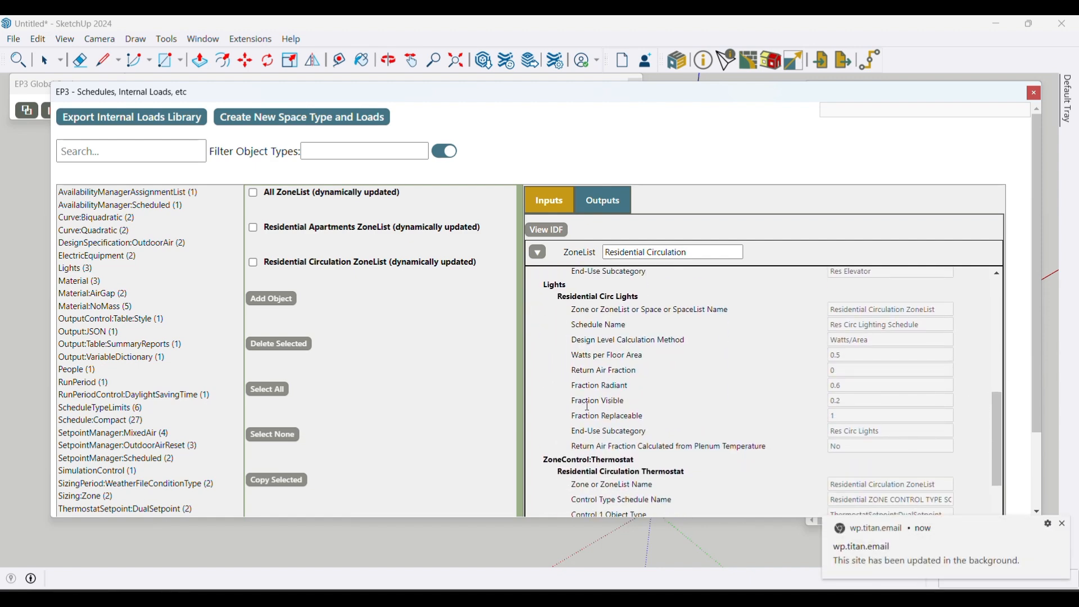
{"action": "left_click", "coordinate": [622, 414]}
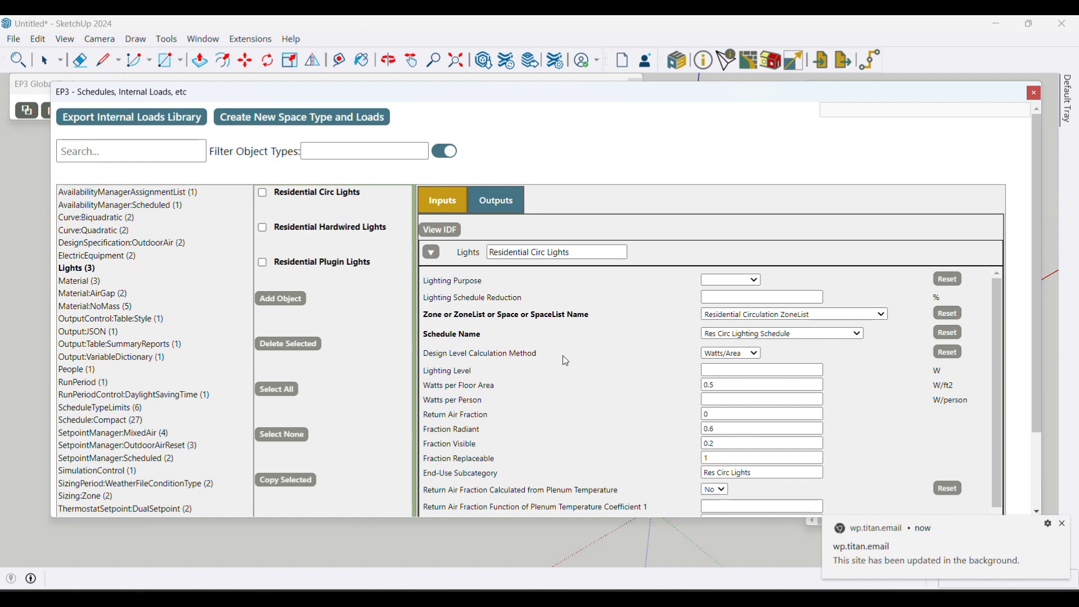
{"action": "left_click", "coordinate": [462, 335]}
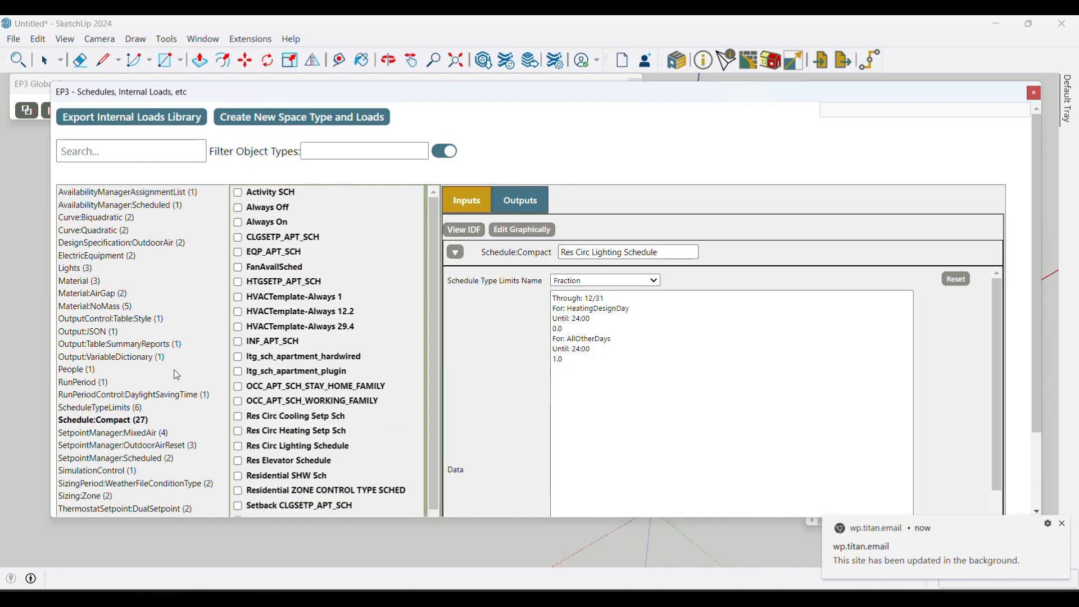
- Return to the All ZoneList and examine its dynamic update option and zone assignments
{"action": "scroll", "coordinate": [177, 355], "scroll_direction": "down", "scroll_amount": 1}
{"action": "scroll", "coordinate": [169, 365], "scroll_direction": "down", "scroll_amount": 2}
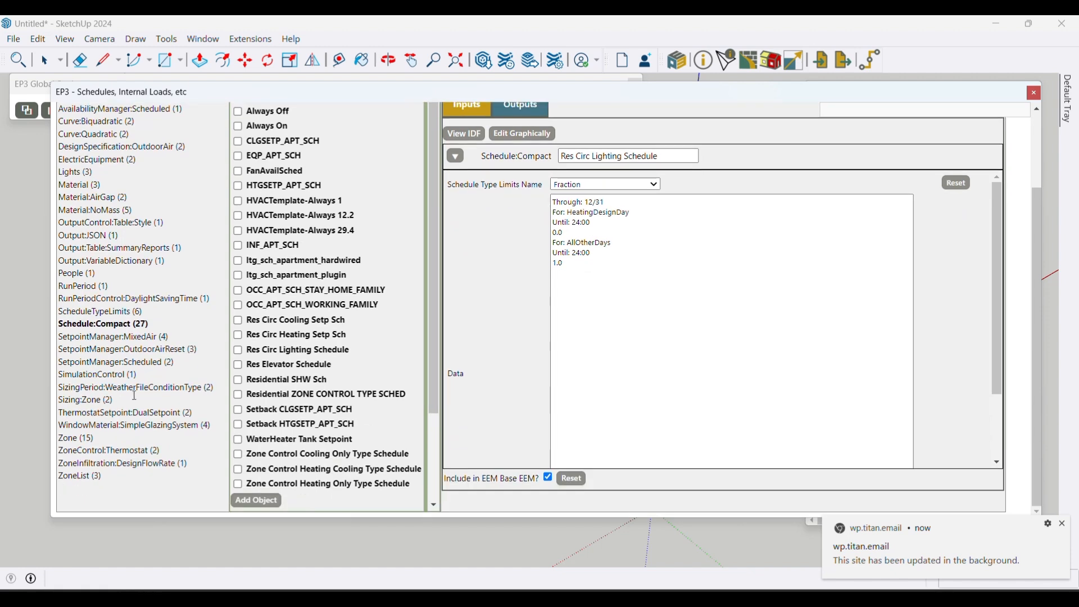
{"action": "left_click", "coordinate": [76, 476]}
{"action": "scroll", "coordinate": [460, 294], "scroll_direction": "up", "scroll_amount": 3}
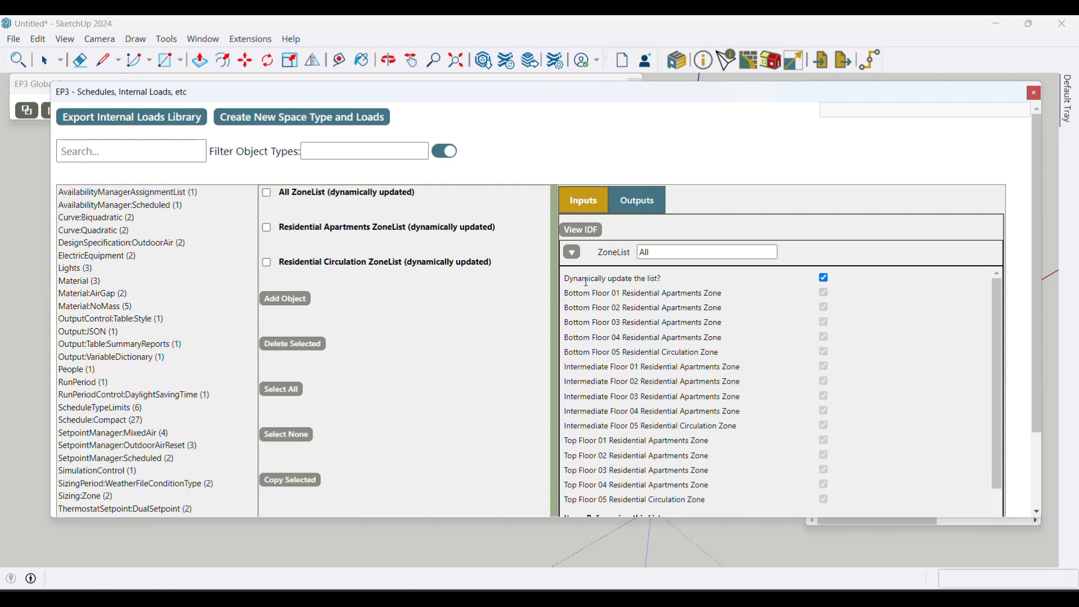
{"action": "left_click_drag", "start_coordinate": [564, 280], "coordinate": [671, 281]}
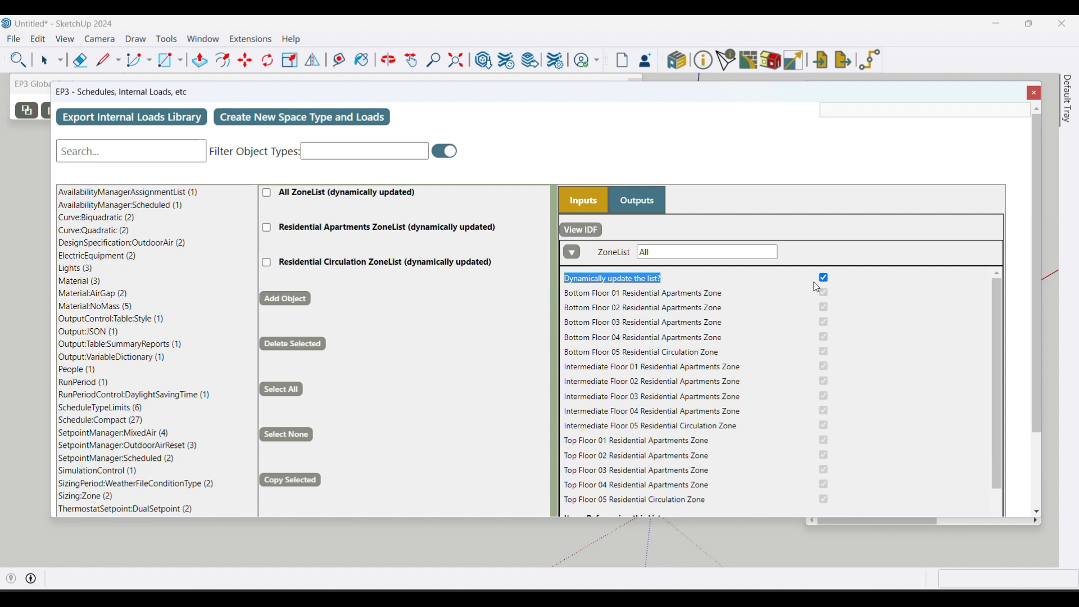
{"action": "left_click", "coordinate": [724, 308]}
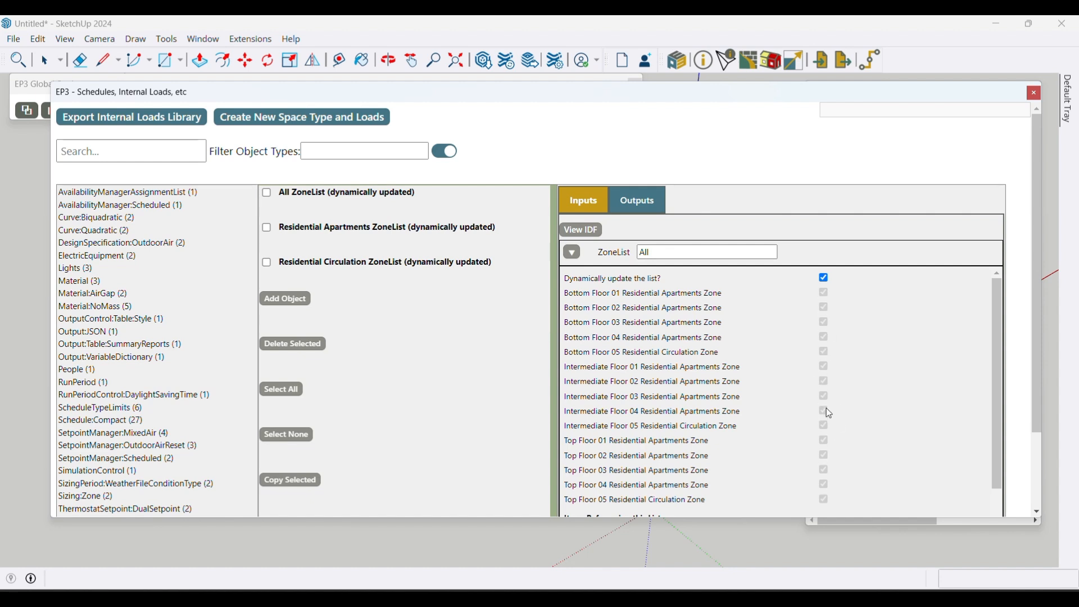
{"action": "mouse_move", "coordinate": [994, 317]}
{"action": "left_mouse_down"}
{"action": "mouse_move", "coordinate": [986, 380]}
{"action": "mouse_move", "coordinate": [987, 319]}
{"action": "left_mouse_up"}
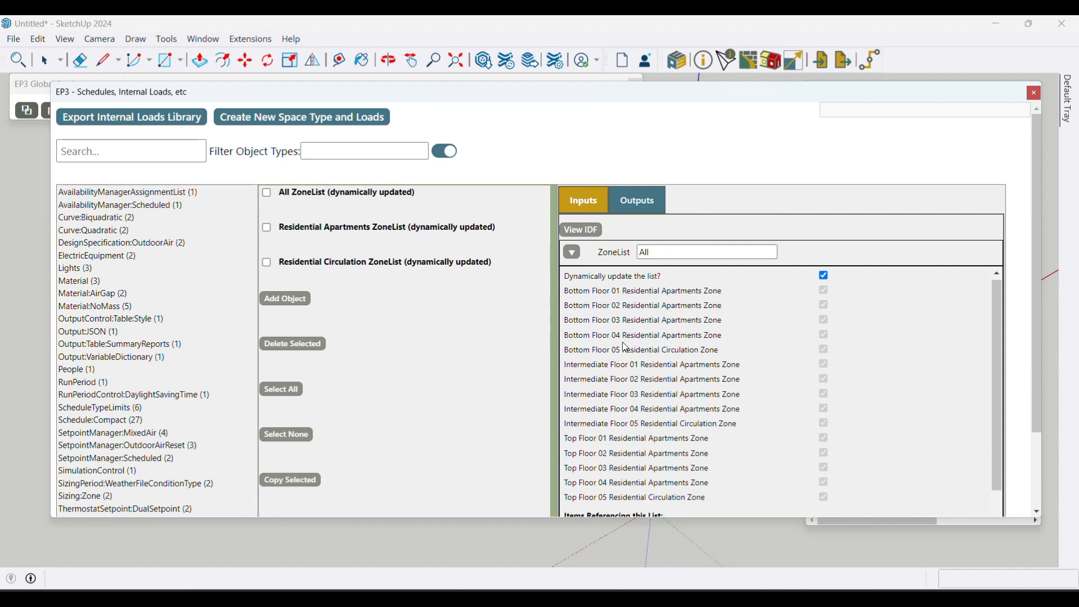
- Review the zones and references of the Residential Apartments and Residential Circulation ZoneLists, then close the schedules and internal loads library
{"action": "left_click", "coordinate": [340, 229]}
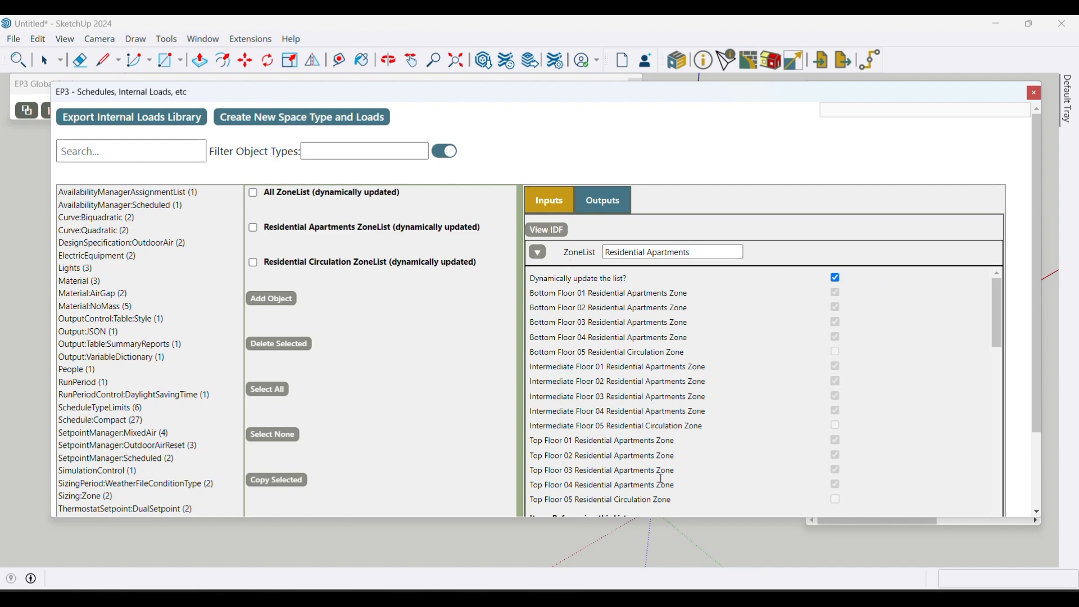
{"action": "left_click", "coordinate": [327, 263]}
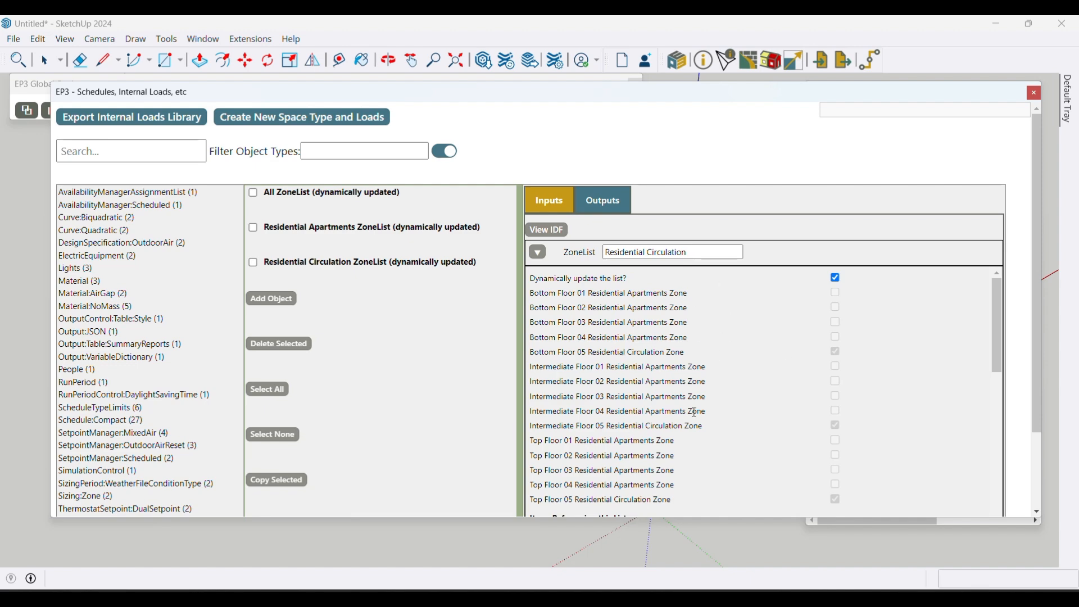
{"action": "scroll", "coordinate": [807, 401], "scroll_direction": "down", "scroll_amount": 10}
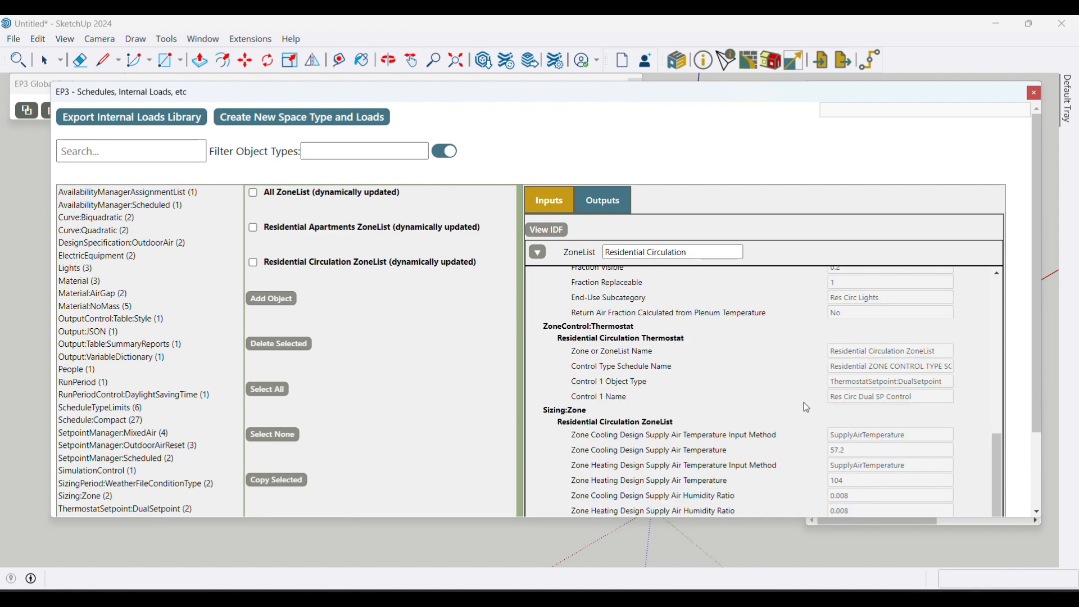
{"action": "scroll", "coordinate": [804, 402], "scroll_direction": "up", "scroll_amount": 10}
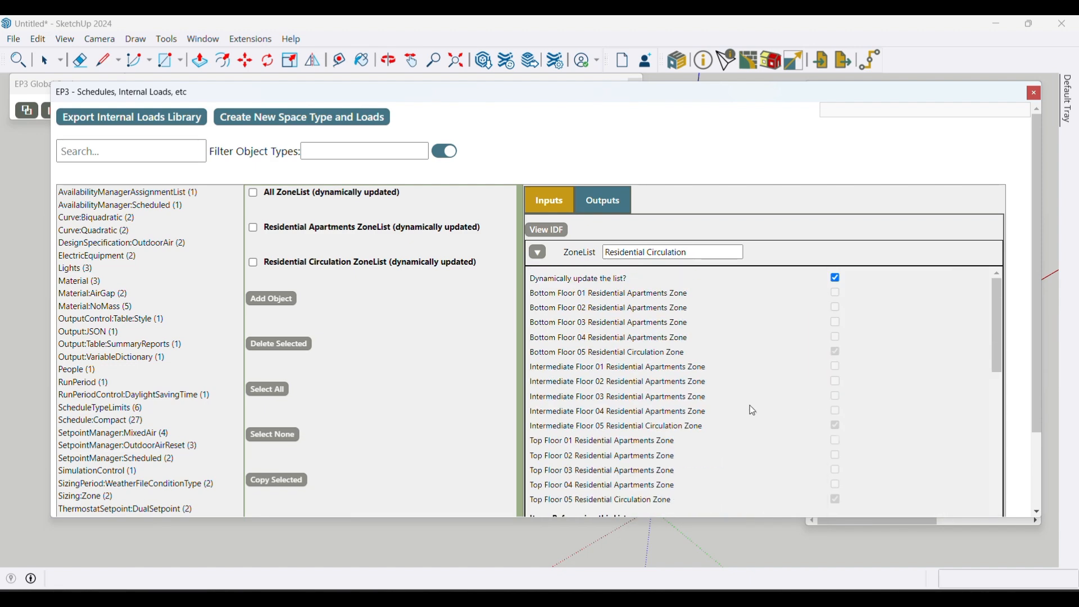
{"action": "left_click", "coordinate": [1034, 93]}
{"action": "scroll", "coordinate": [413, 396], "scroll_direction": "down", "scroll_amount": 3}
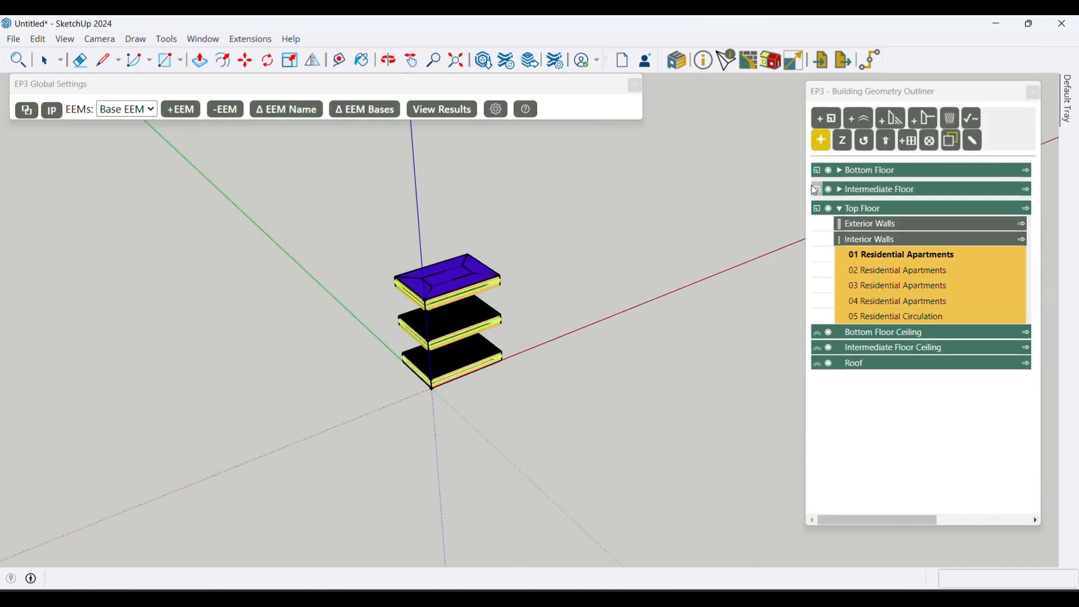
{"action": "scroll", "coordinate": [403, 304], "scroll_direction": "up", "scroll_amount": 3}
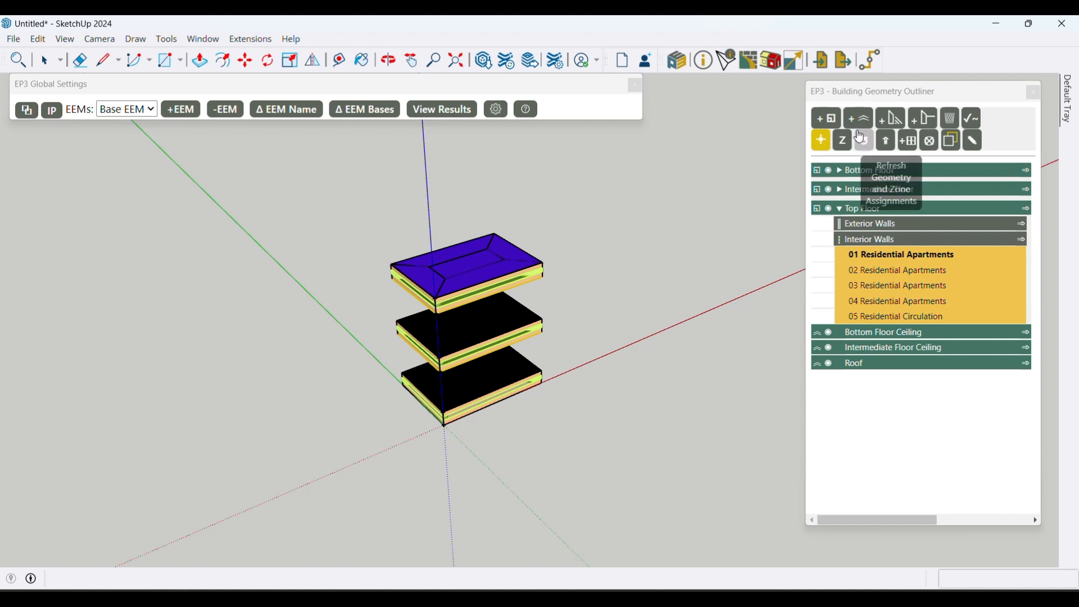
- Expand the Bottom Floor in the geometry outliner and locate its residential spaces and the floor ceilings in the model
{"action": "left_click", "coordinate": [839, 171]}
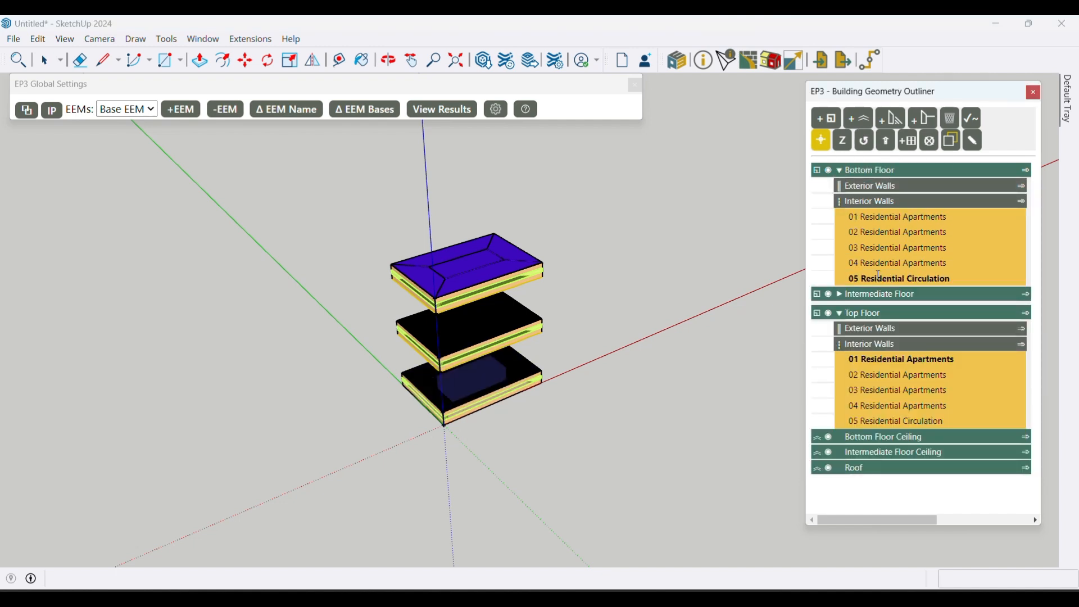
{"action": "left_click", "coordinate": [877, 278]}
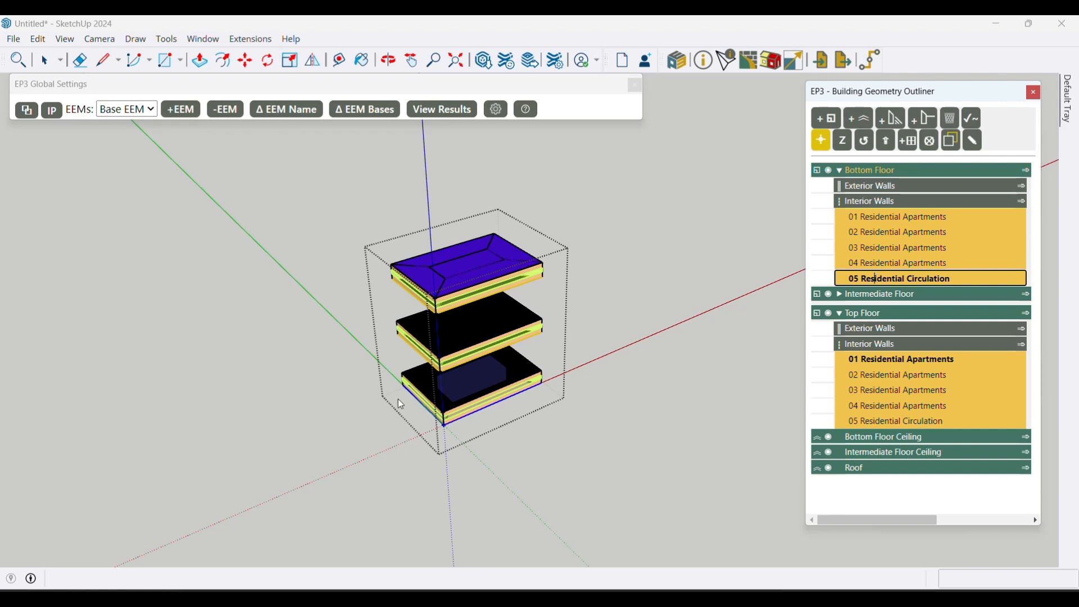
{"action": "scroll", "coordinate": [394, 405], "scroll_direction": "up", "scroll_amount": 5}
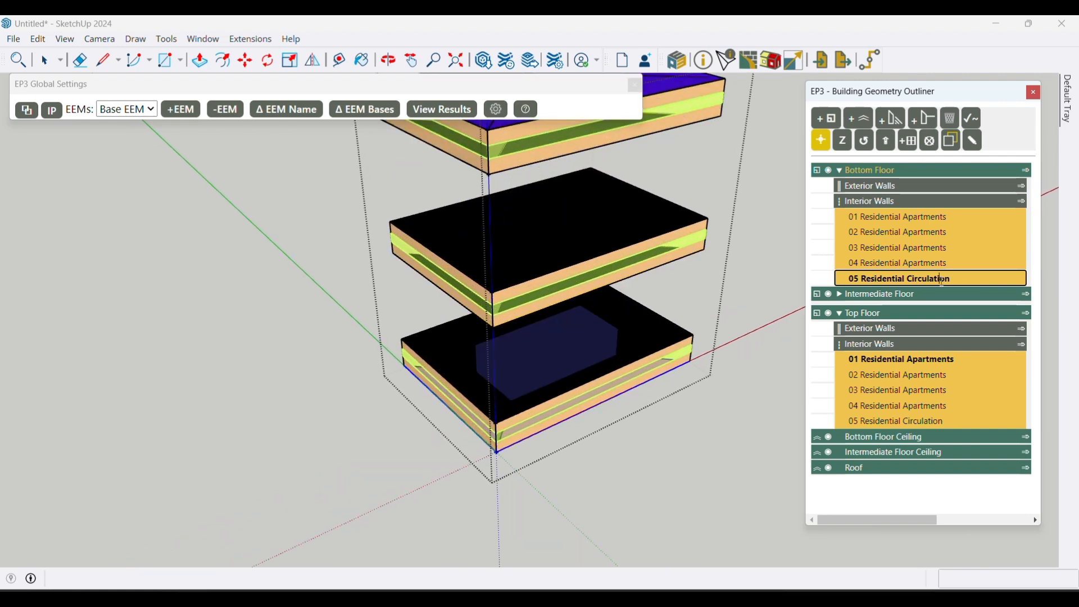
{"action": "left_click", "coordinate": [926, 265]}
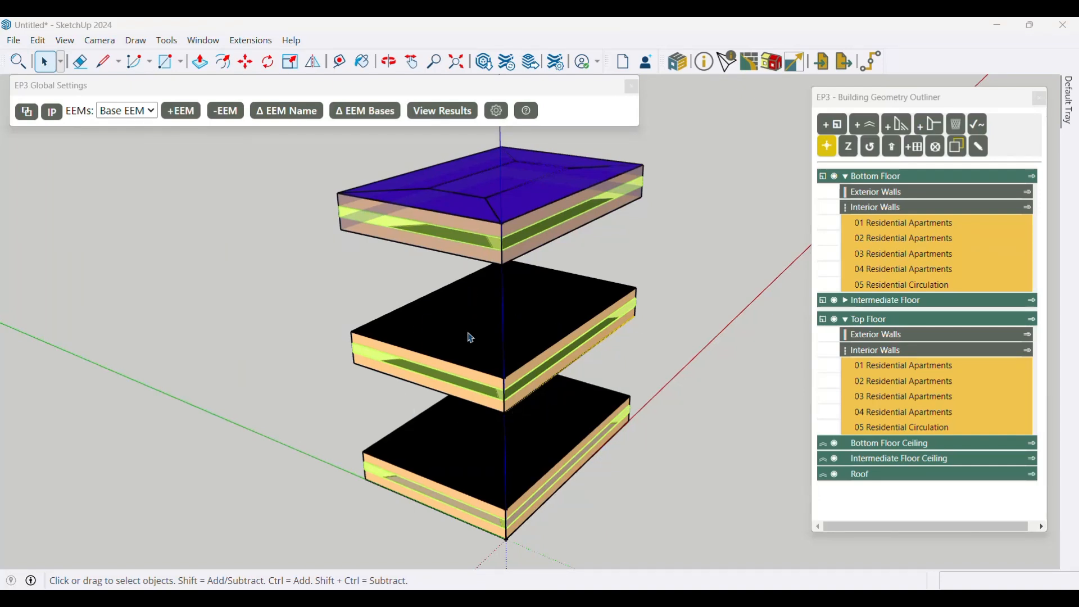
{"action": "left_click", "coordinate": [898, 459]}
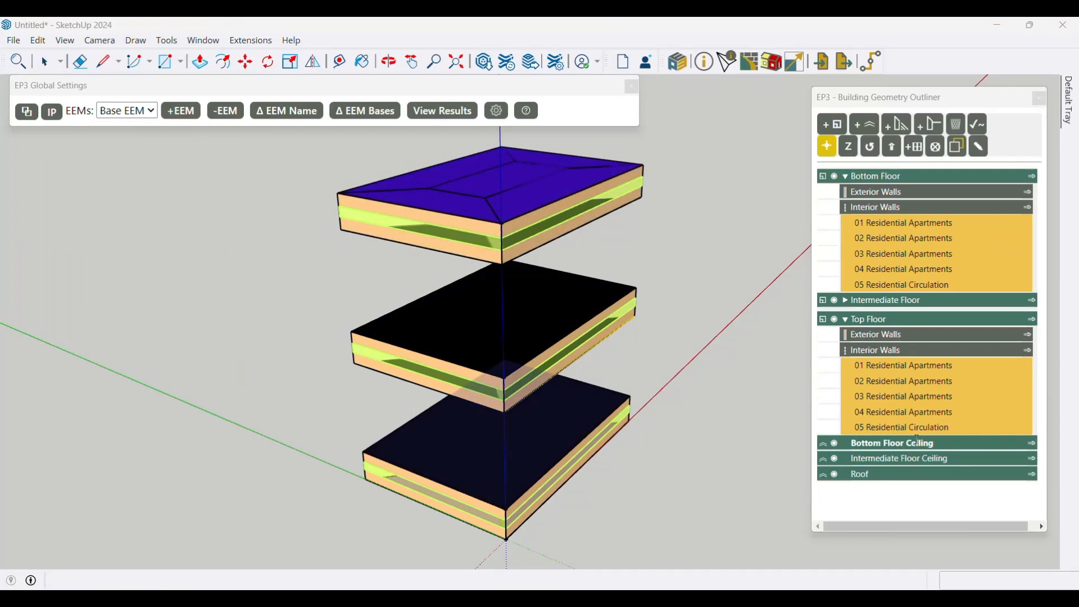
{"action": "left_click", "coordinate": [920, 447]}
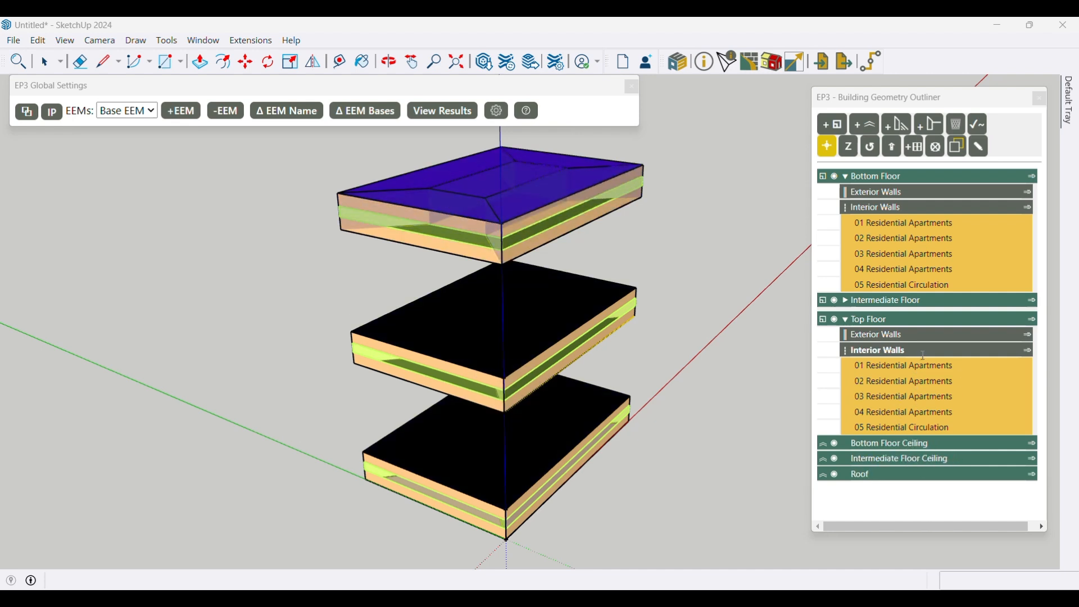
{"action": "key", "text": "space"}
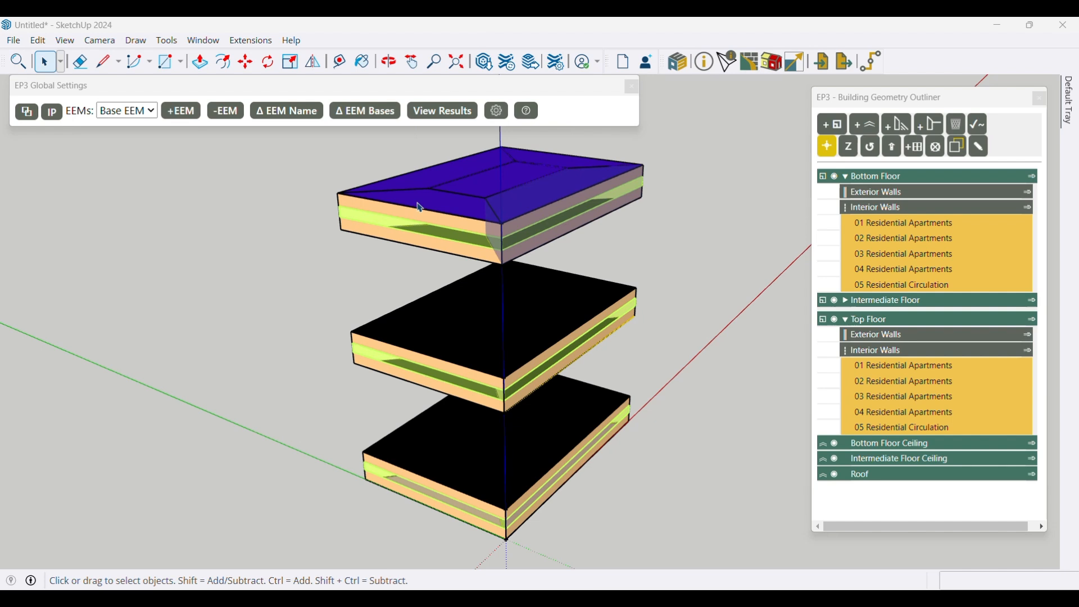
- Open the constructions list and examine the Construction Adjacency setting of the Adiabatic Interior Floor Ceiling construction
{"action": "left_click", "coordinate": [756, 68]}
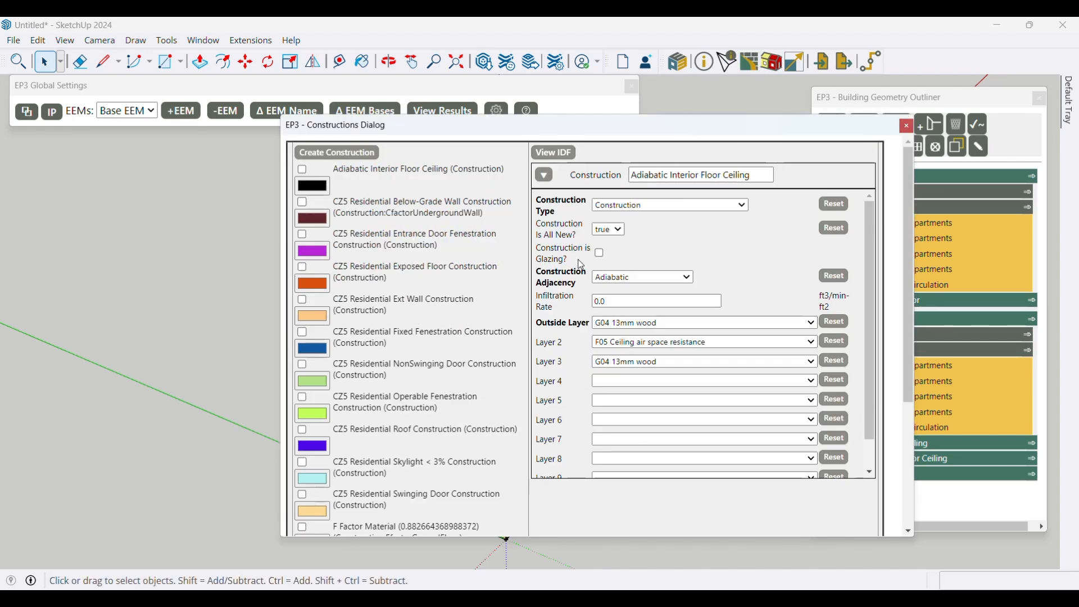
{"action": "left_click_drag", "start_coordinate": [480, 130], "coordinate": [367, 122]}
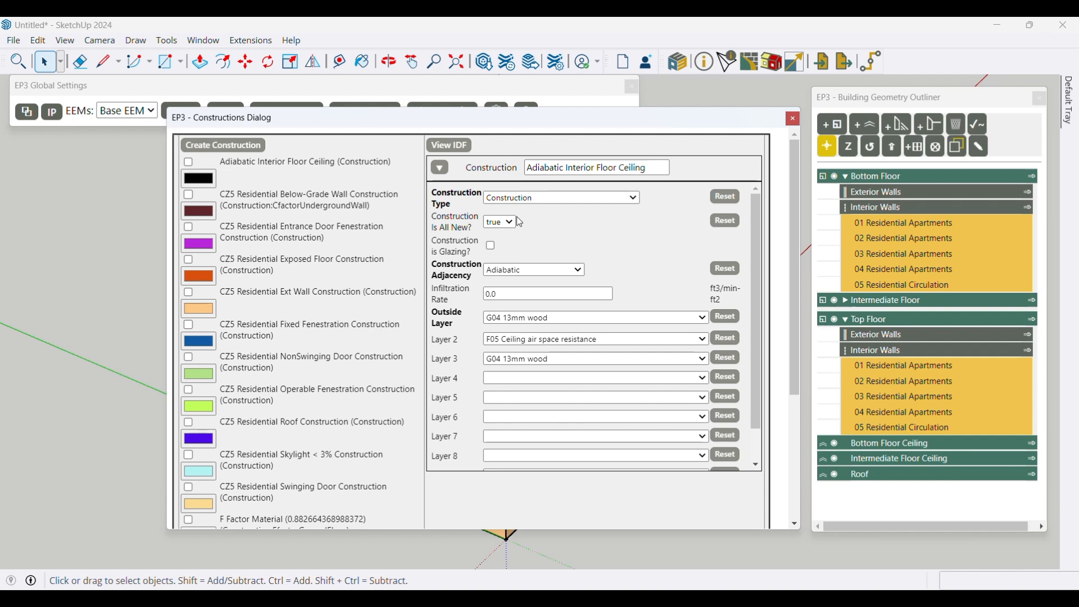
{"action": "left_click_drag", "start_coordinate": [445, 262], "coordinate": [472, 272]}
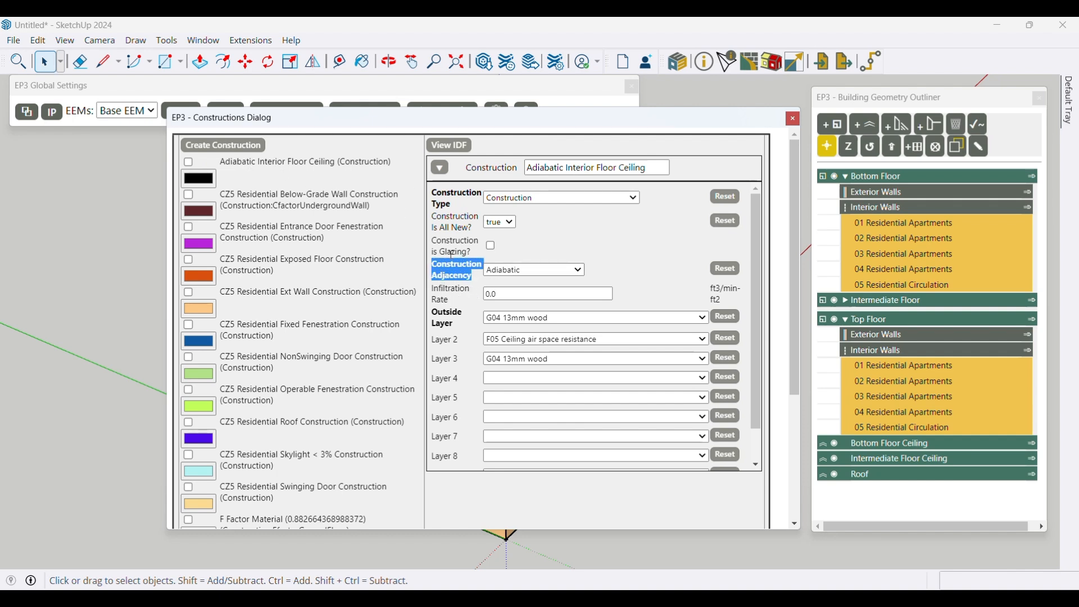
{"action": "left_click", "coordinate": [583, 252]}
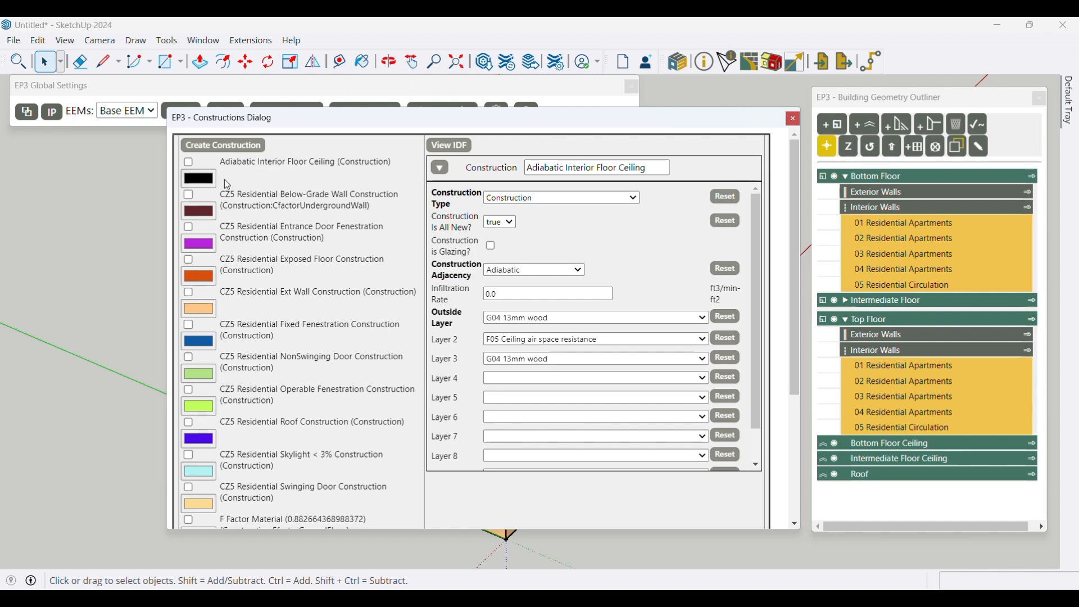
- Change the Adiabatic Interior Floor Ceiling construction's colour to RGB 106, 180, 171 and close the constructions dialog
{"action": "left_click", "coordinate": [209, 182]}
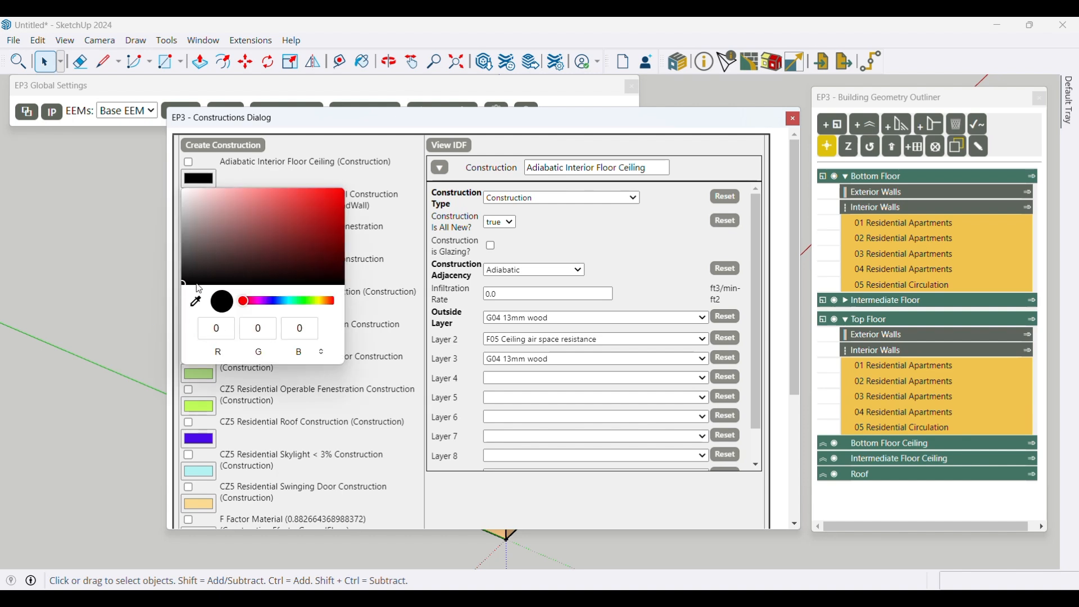
{"action": "left_click_drag", "start_coordinate": [250, 308], "coordinate": [291, 302]}
{"action": "left_click_drag", "start_coordinate": [235, 200], "coordinate": [248, 217]}
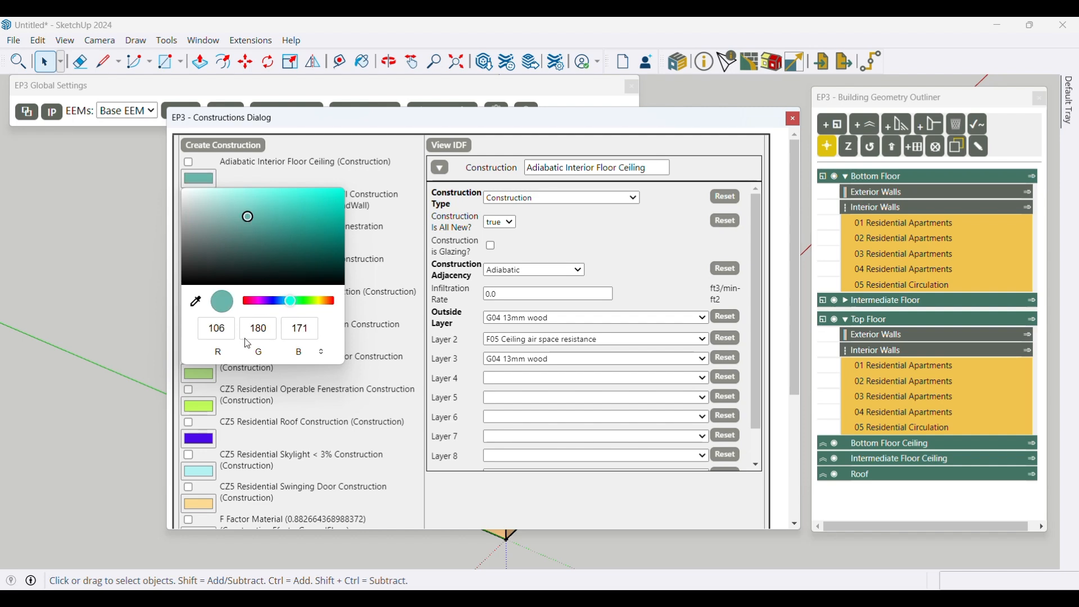
{"action": "left_click", "coordinate": [395, 148]}
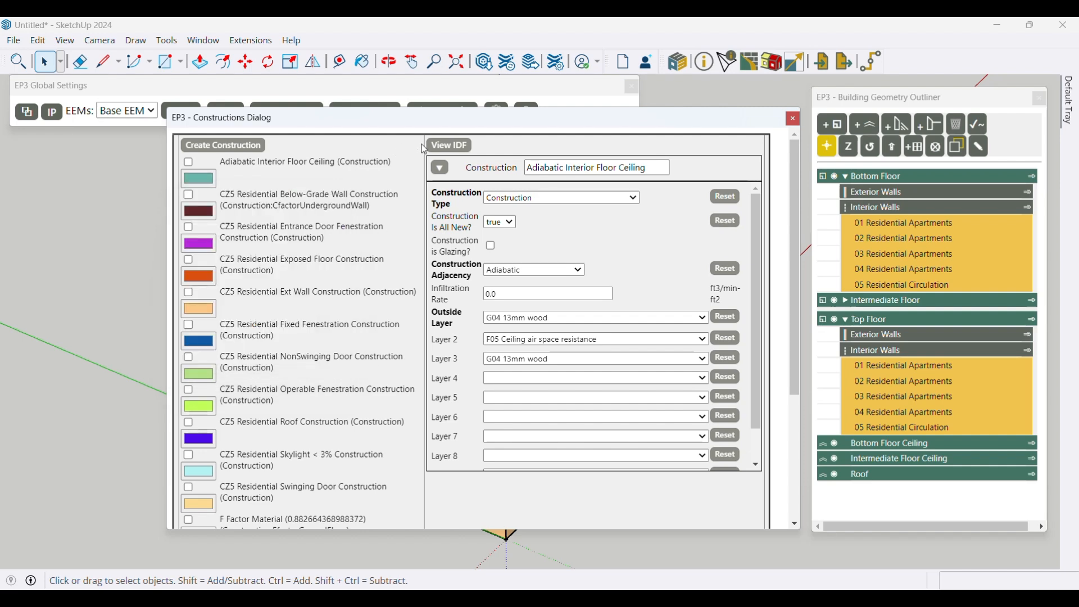
{"action": "left_click", "coordinate": [793, 119]}
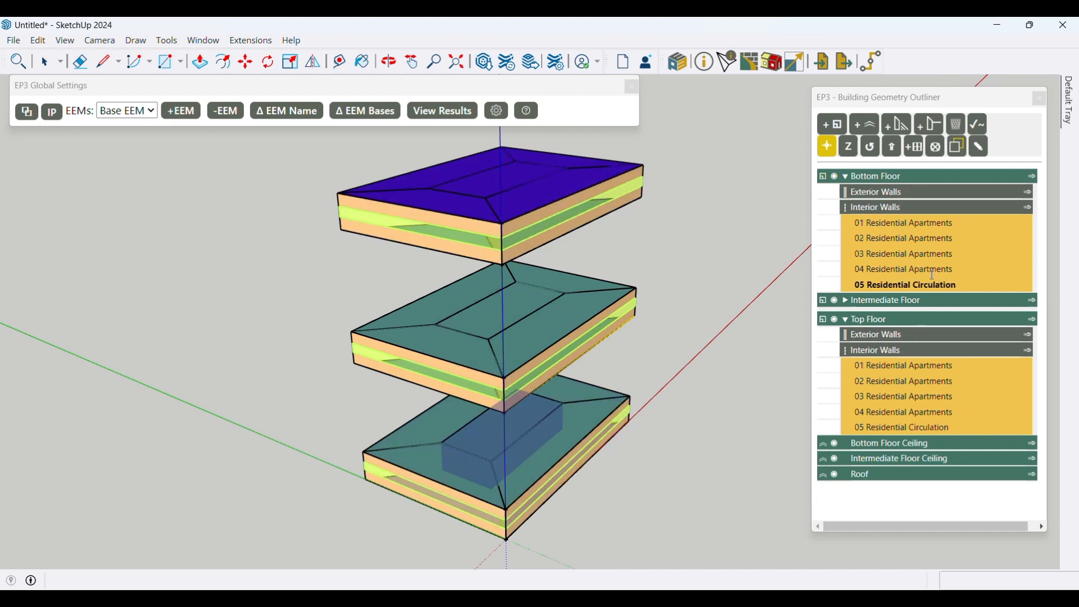
- Inspect the inputs of the Bottom Floor's 03 Residential Apartments space, including its zone name and space type fields
{"action": "key", "text": "space"}
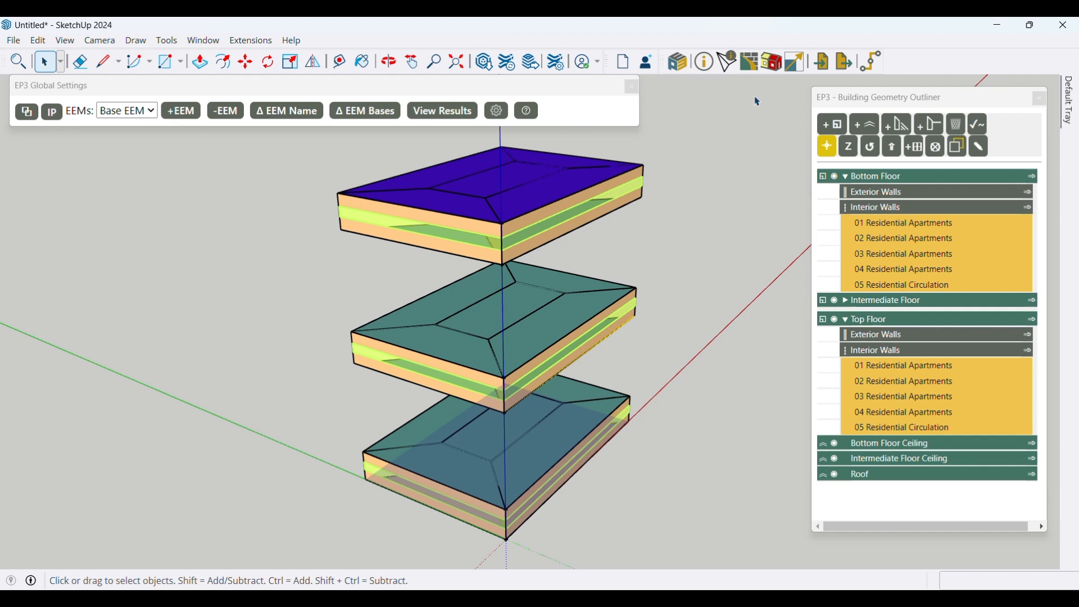
{"action": "left_click", "coordinate": [729, 67]}
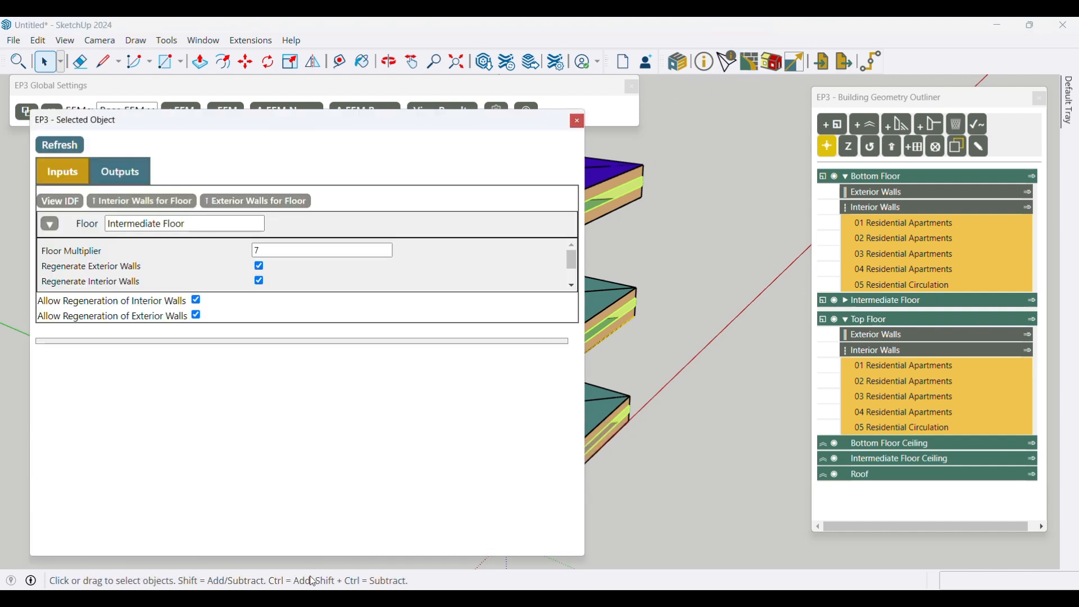
{"action": "left_click", "coordinate": [911, 240]}
{"action": "left_click", "coordinate": [912, 254]}
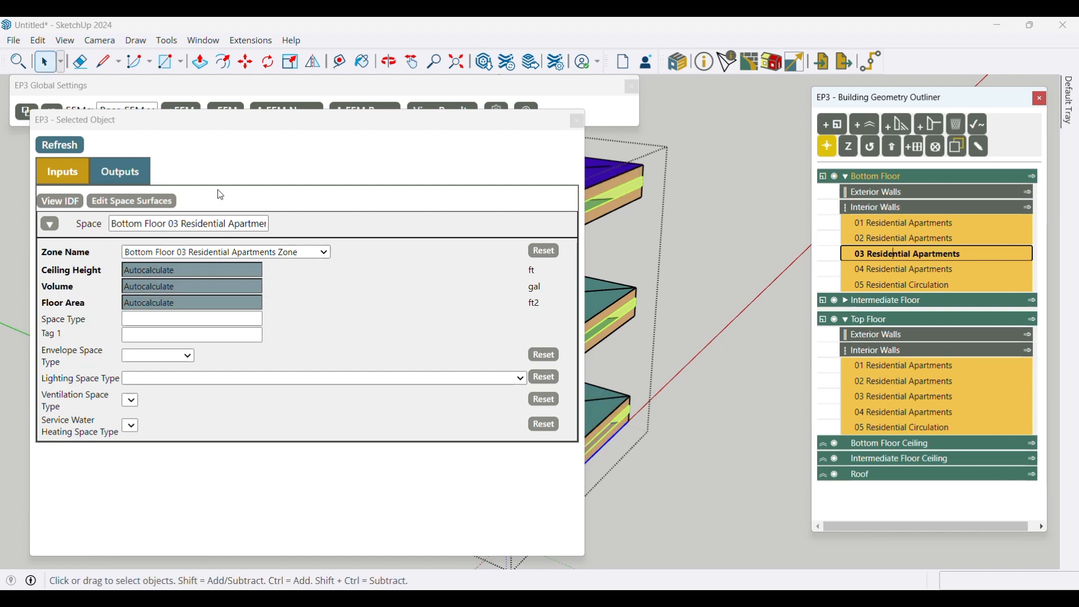
{"action": "mouse_move", "coordinate": [125, 264]}
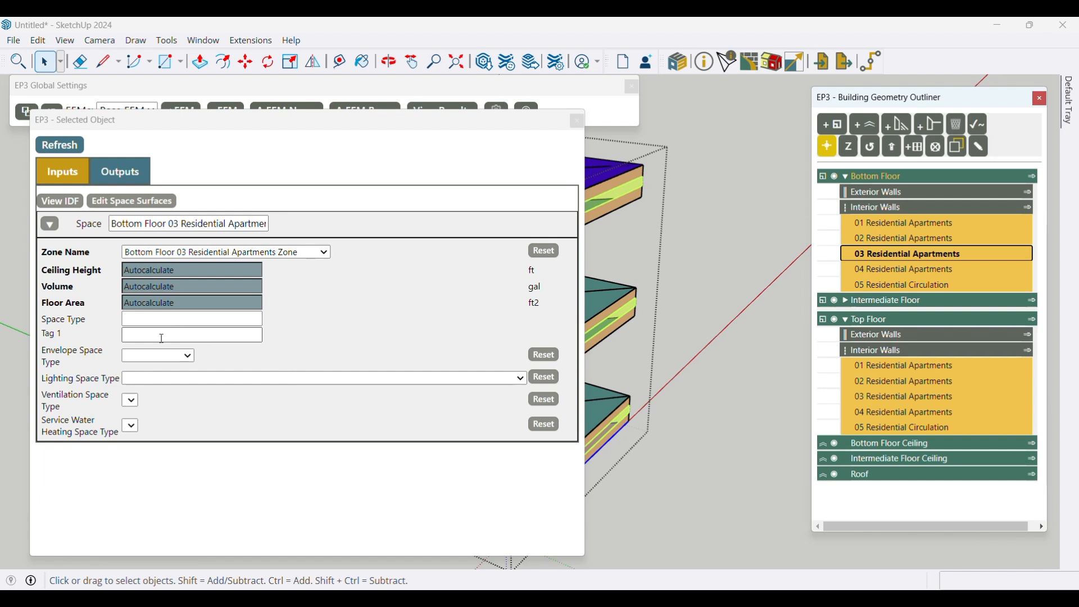
{"action": "mouse_move", "coordinate": [160, 321]}
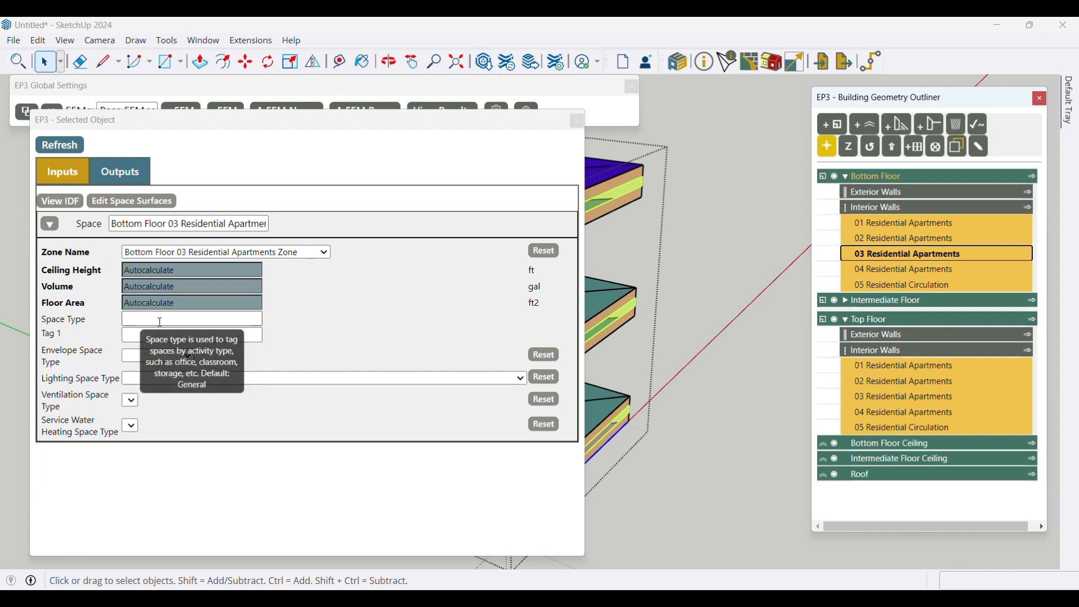
{"action": "left_click", "coordinate": [439, 312]}
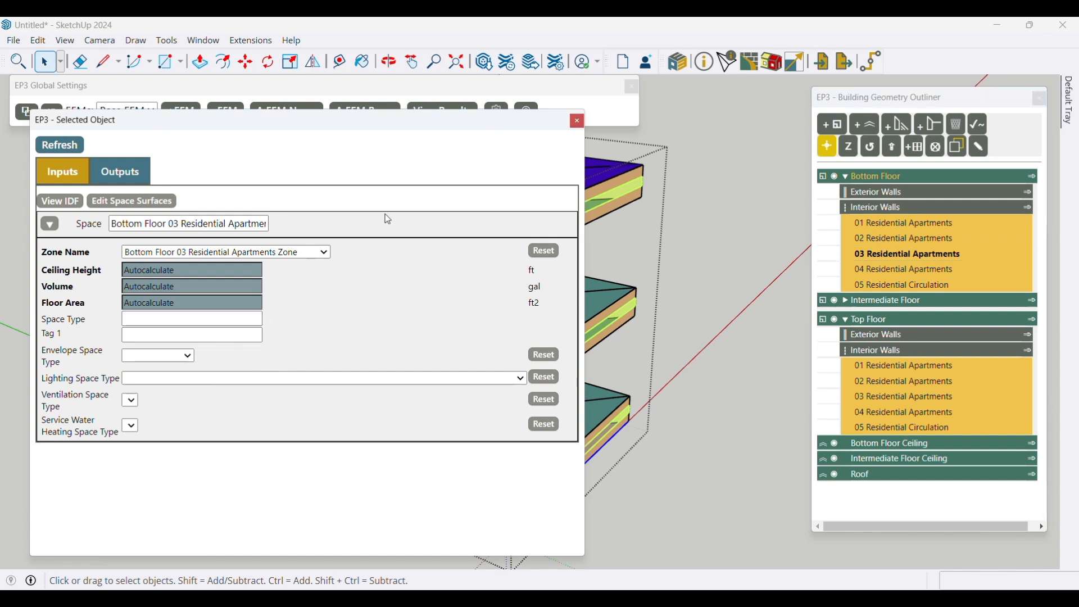
- Enter the Roof group and inspect the inputs of the roof surface over the Top Floor's 01 Residential Apartments space
{"action": "left_click_drag", "start_coordinate": [333, 134], "coordinate": [358, 250]}
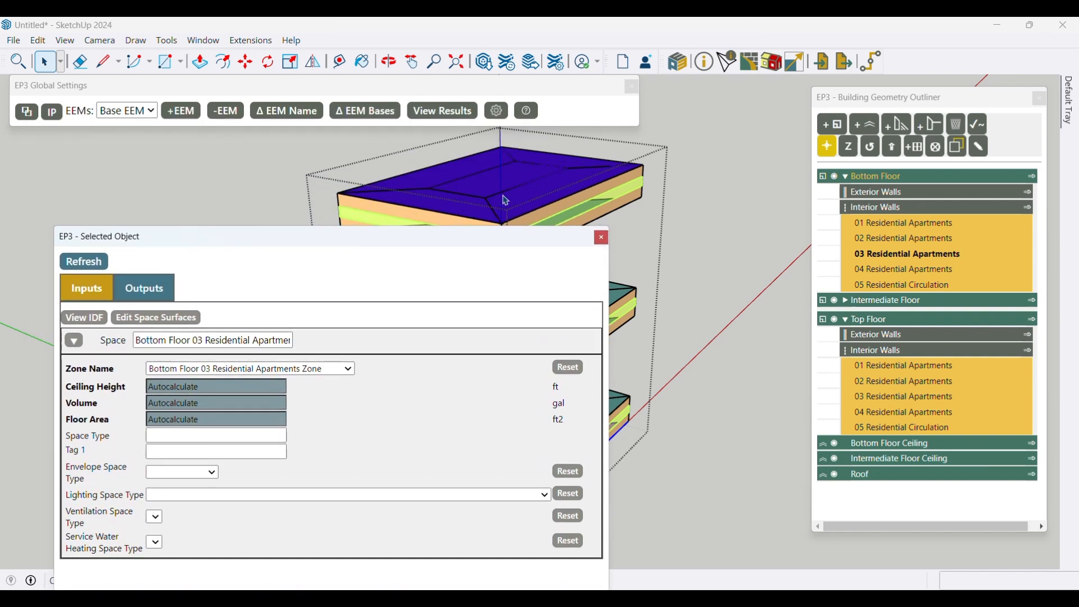
{"action": "middle_click_drag", "start_coordinate": [713, 212], "coordinate": [416, 217]}
{"action": "scroll", "coordinate": [415, 218], "scroll_direction": "up", "scroll_amount": 1}
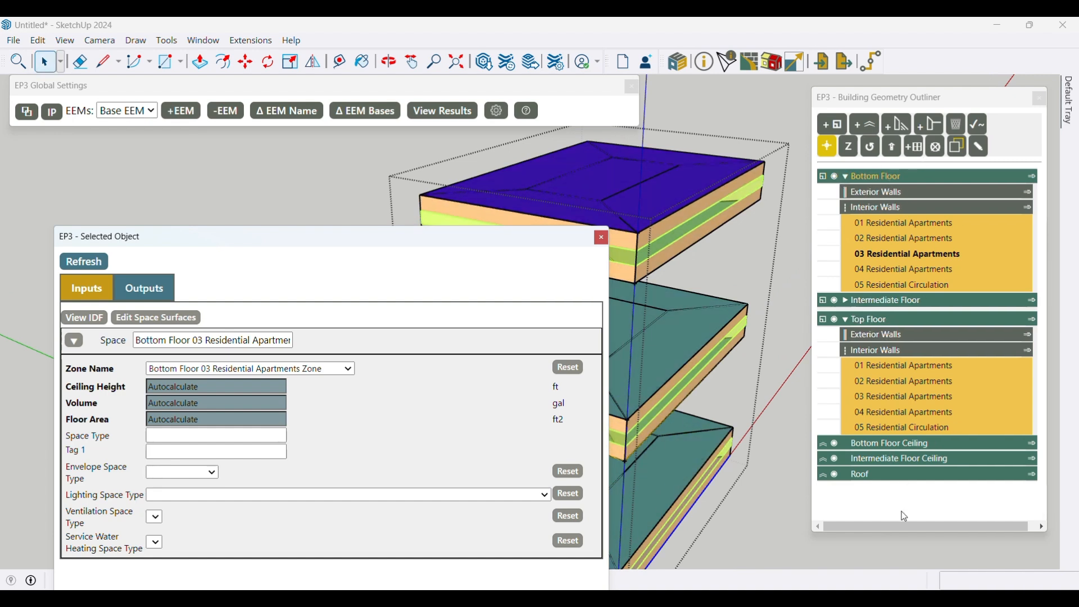
{"action": "left_click", "coordinate": [1031, 474]}
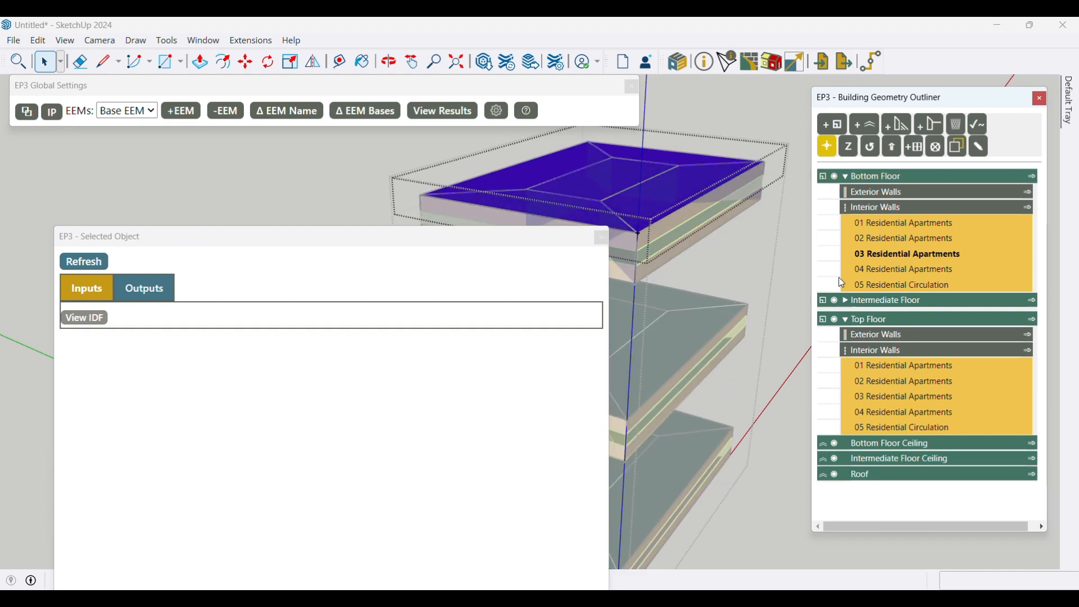
{"action": "left_click", "coordinate": [655, 209]}
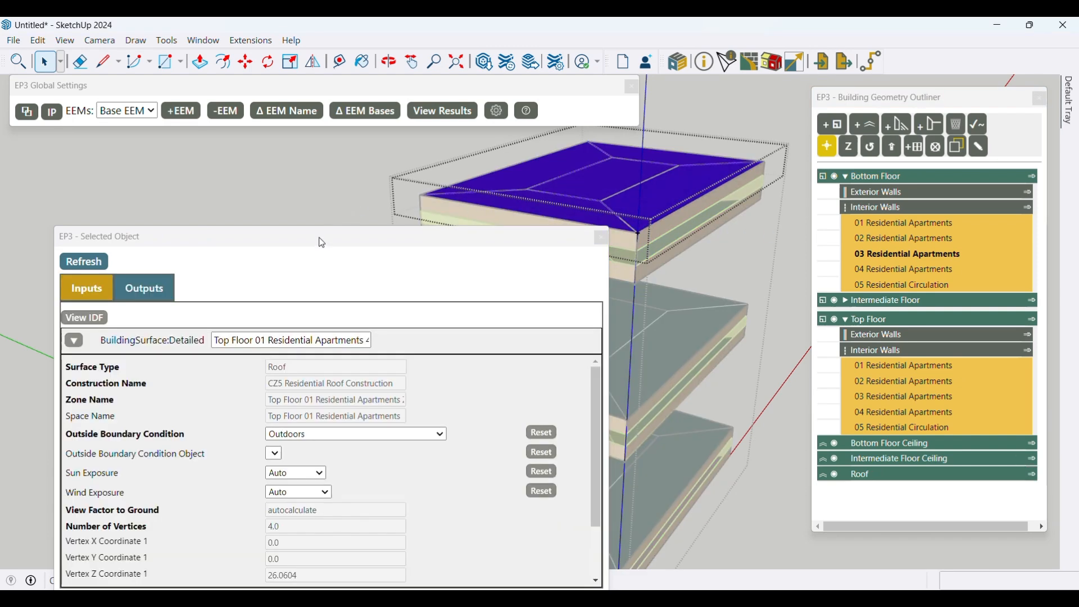
{"action": "left_click_drag", "start_coordinate": [321, 238], "coordinate": [315, 143]}
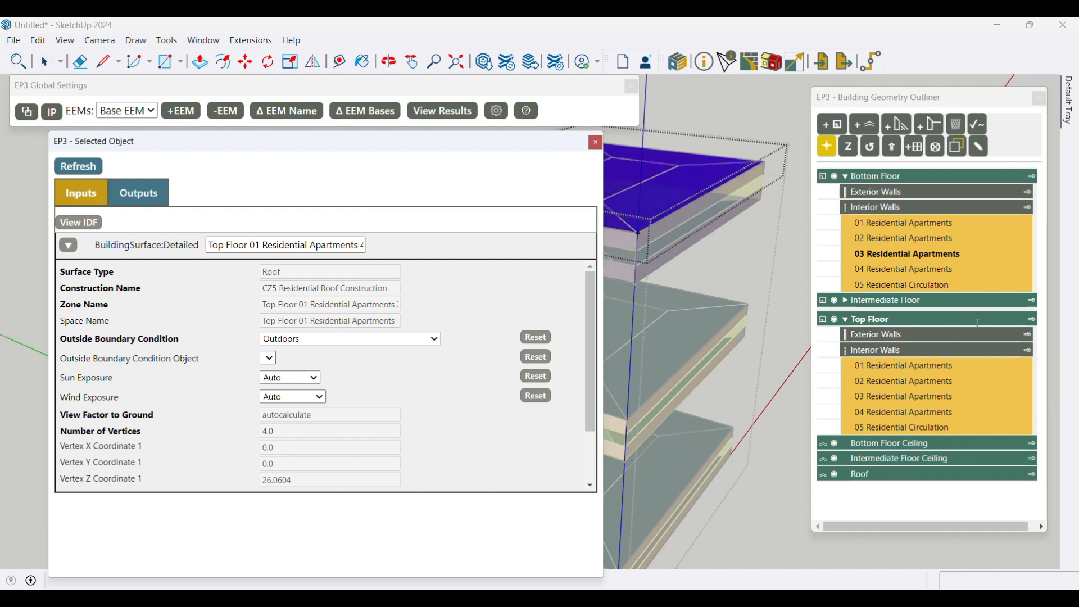
- Enter the Top Floor's exterior walls and inspect the inputs of the 01 Residential Apartments wall and its window
{"action": "left_click", "coordinate": [1029, 337]}
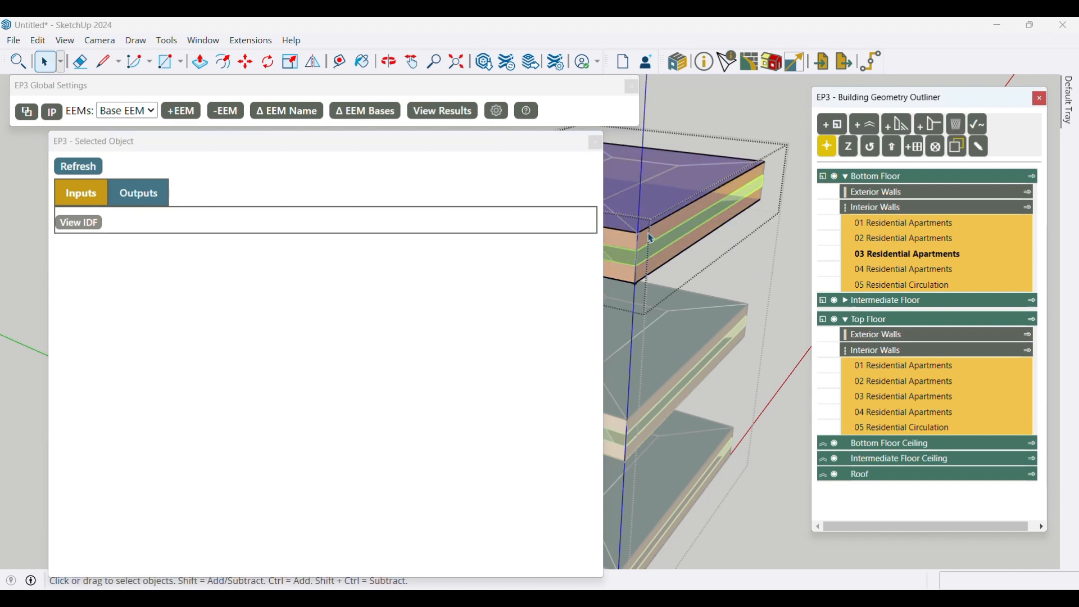
{"action": "left_click", "coordinate": [667, 230]}
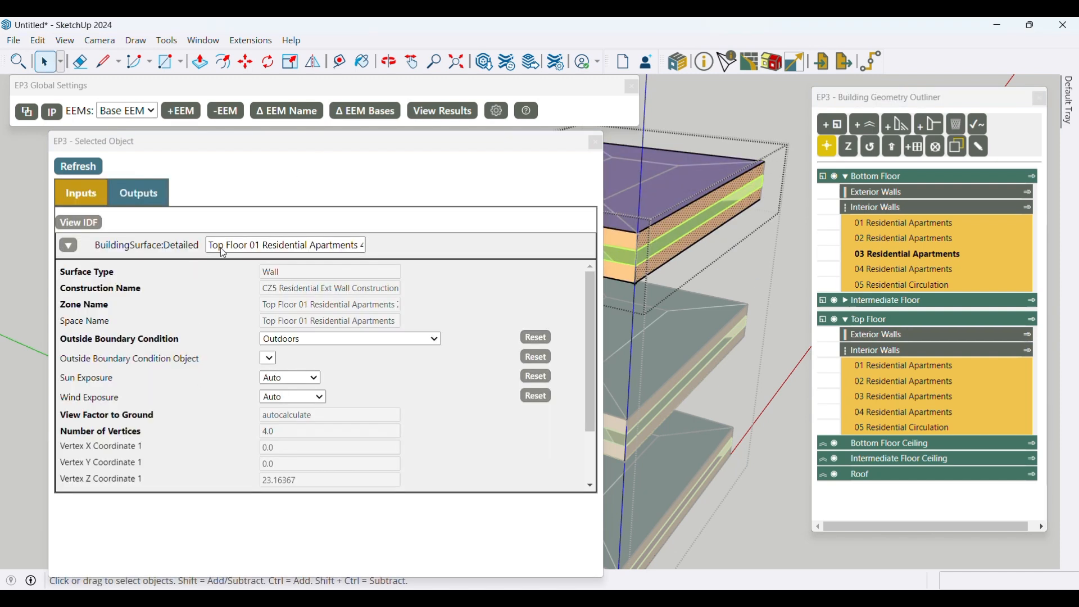
{"action": "left_click", "coordinate": [695, 230]}
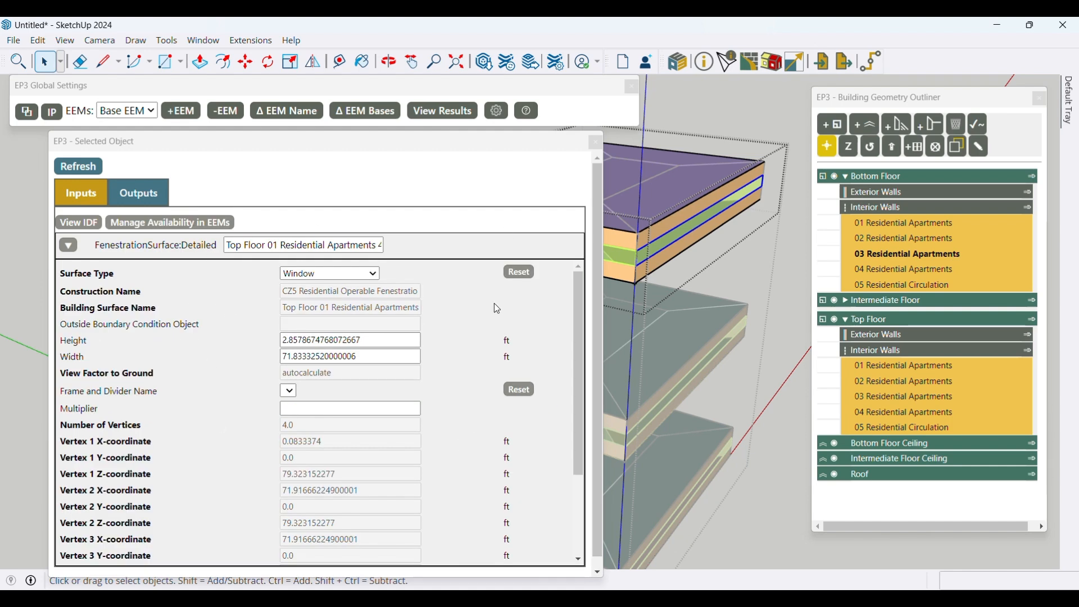
- Isolate the Top Floor's interior walls and inspect the surface between the 01 and 02 Residential Apartments spaces
{"action": "left_click", "coordinate": [1031, 352]}
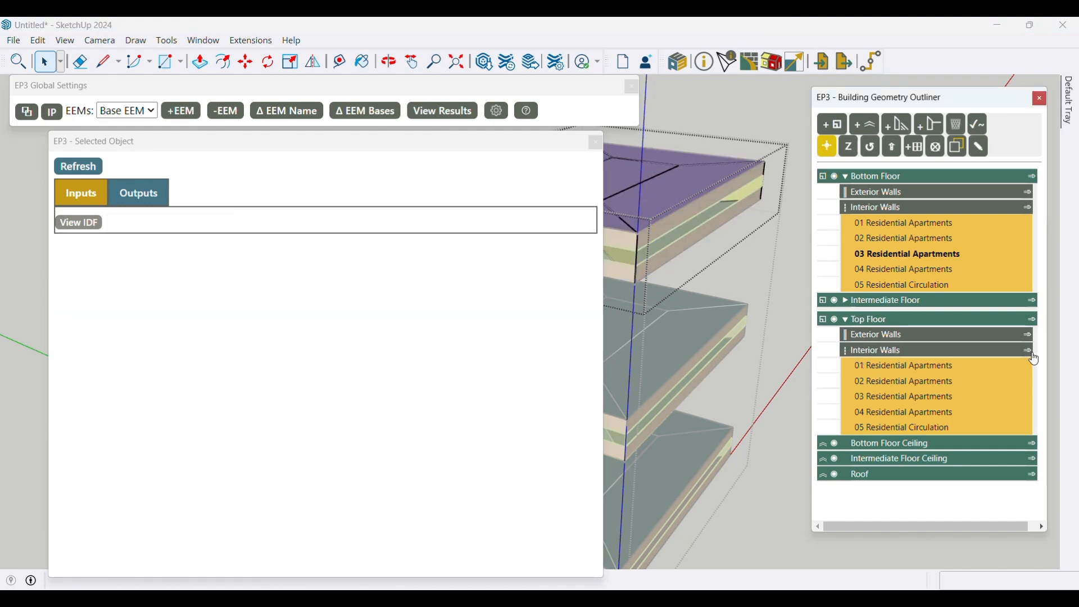
{"action": "left_click", "coordinate": [961, 153]}
{"action": "left_click", "coordinate": [722, 191]}
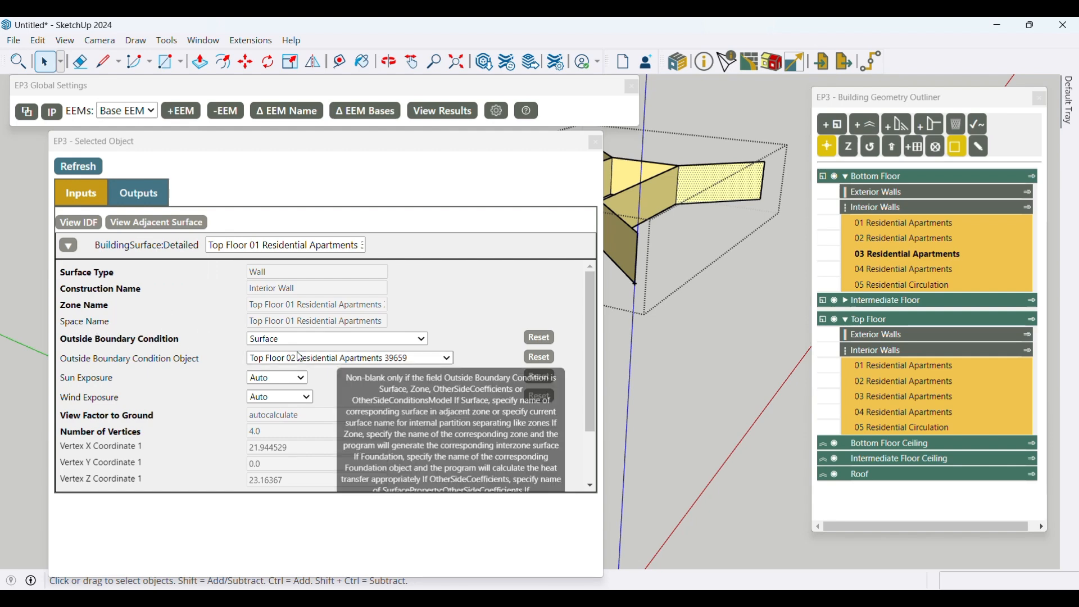
- Check the interior wall's outside boundary condition object and view its adjacent surface in the Top Floor 02 Residential Apartments zone
{"action": "mouse_move", "coordinate": [405, 364]}
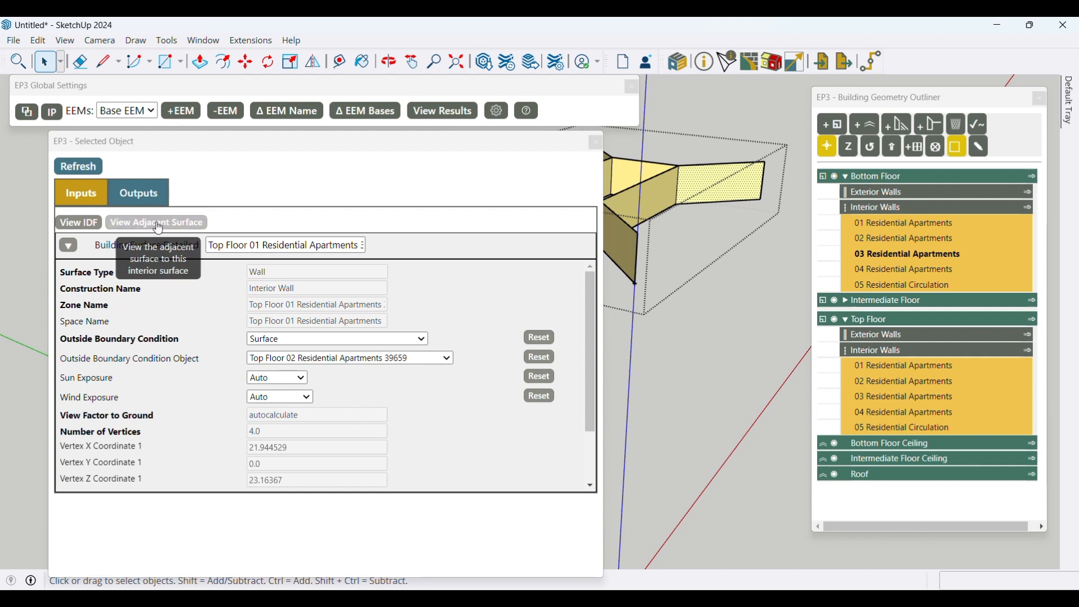
{"action": "left_click", "coordinate": [178, 225]}
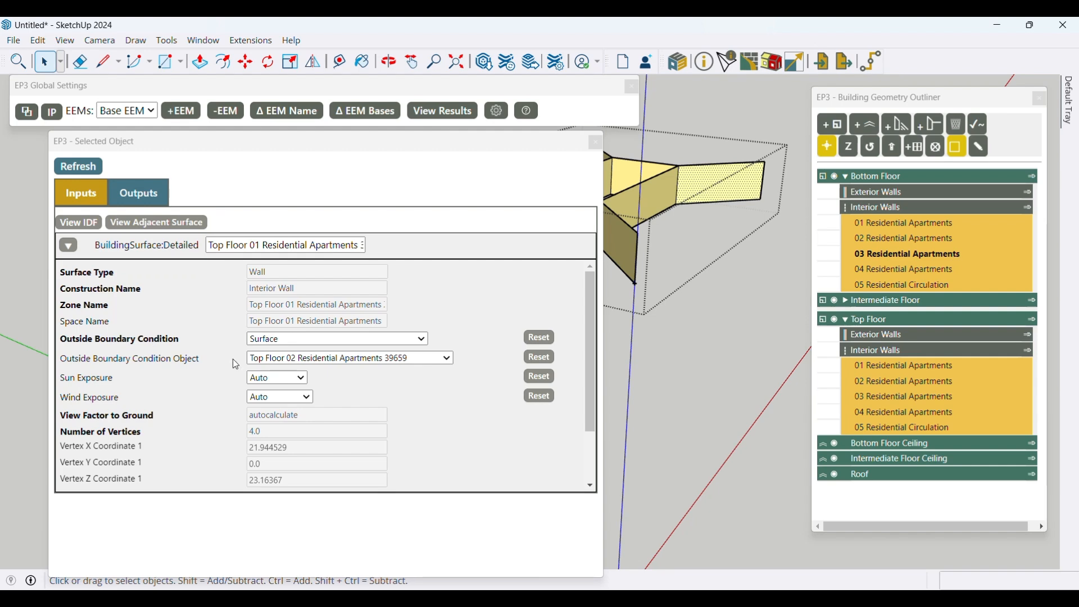
{"action": "mouse_move", "coordinate": [259, 360]}
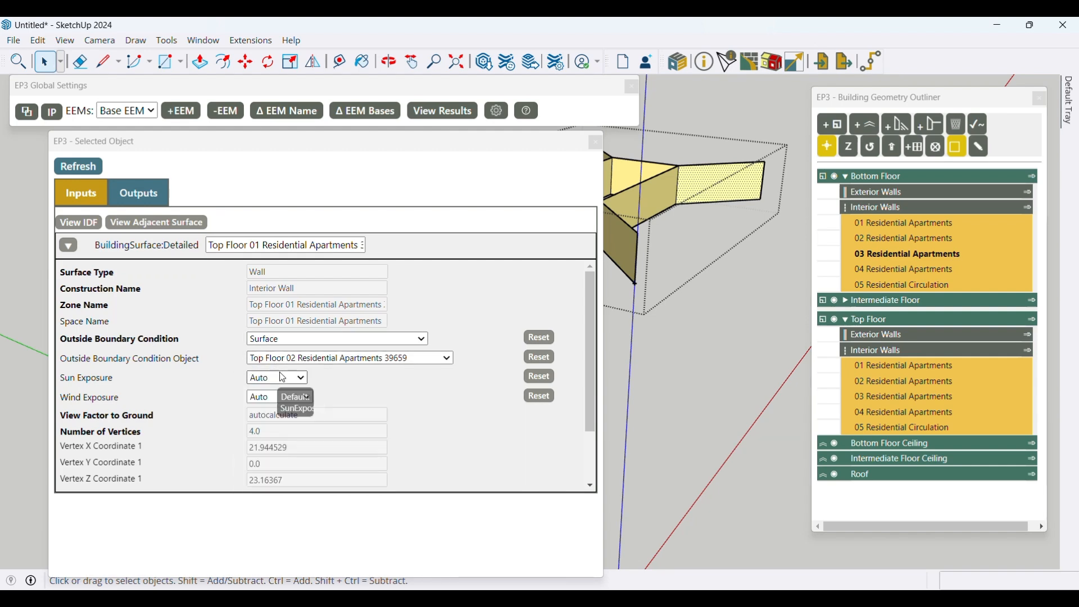
{"action": "left_click", "coordinate": [171, 224]}
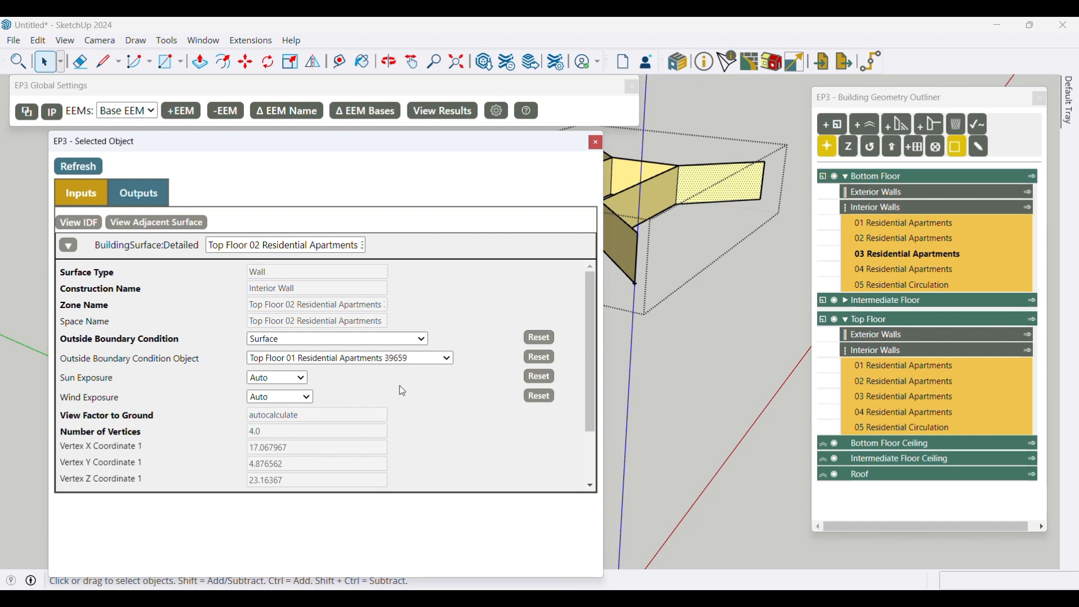
- View the IDF text of the selected Top Floor 02 interior wall surface and of the Residential Circ Lights object
{"action": "left_click", "coordinate": [85, 223]}
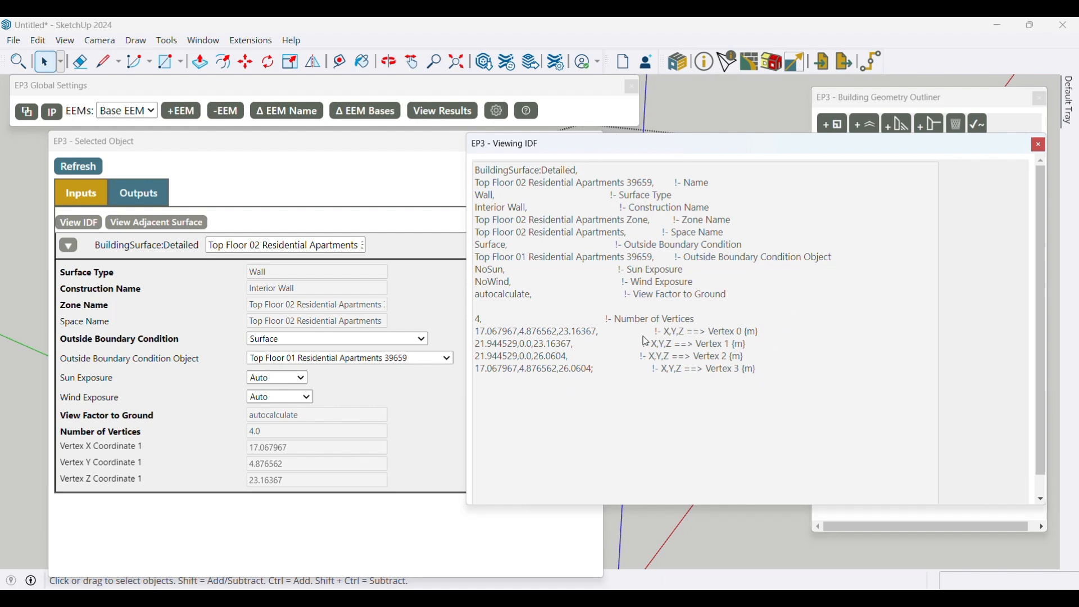
{"action": "left_click", "coordinate": [1042, 145]}
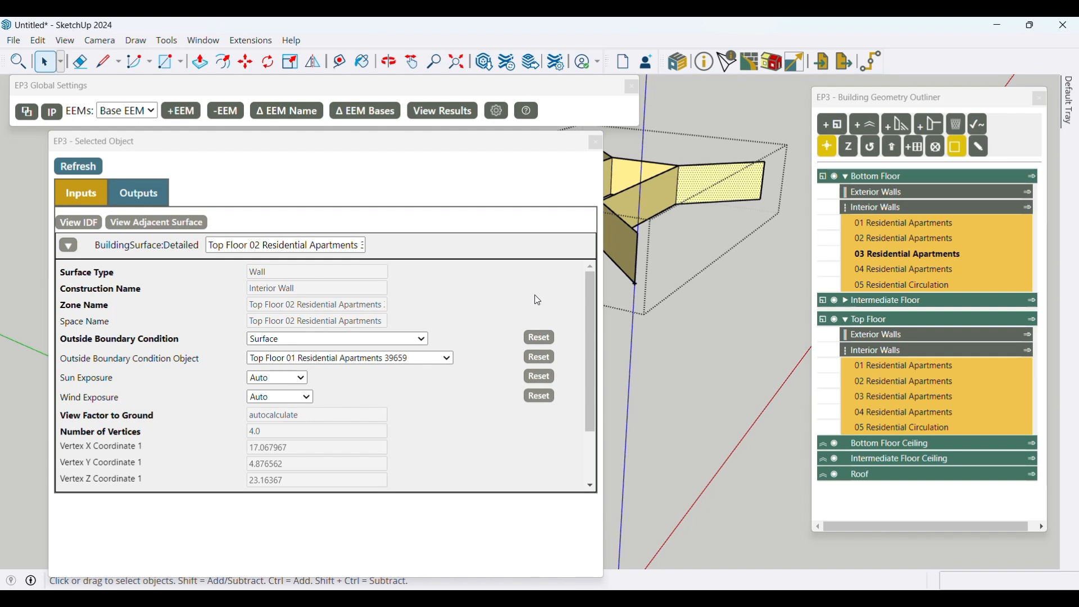
{"action": "left_click", "coordinate": [723, 66]}
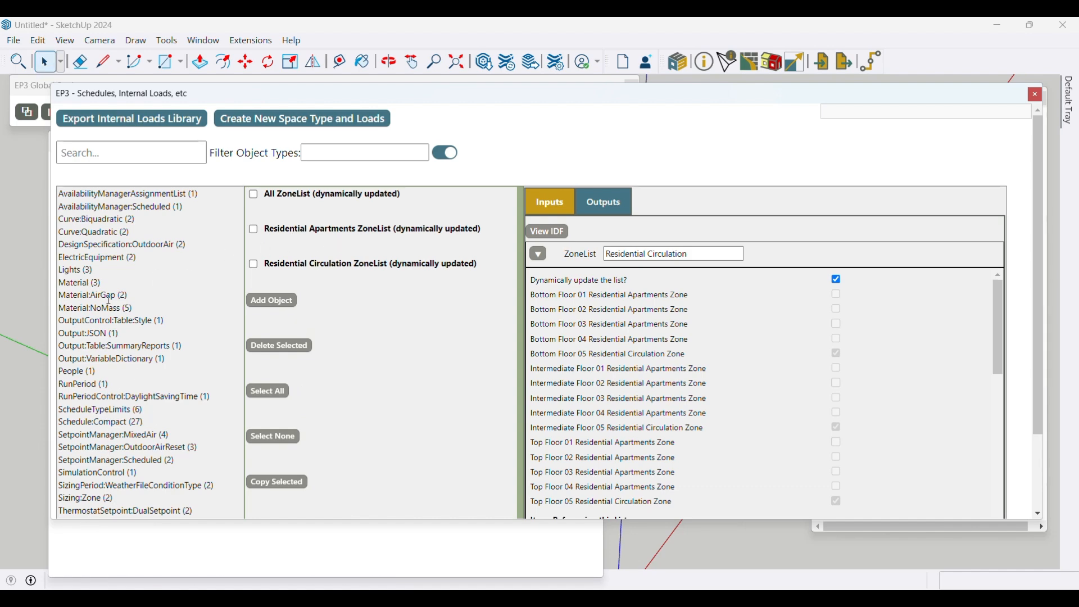
{"action": "left_click", "coordinate": [76, 270]}
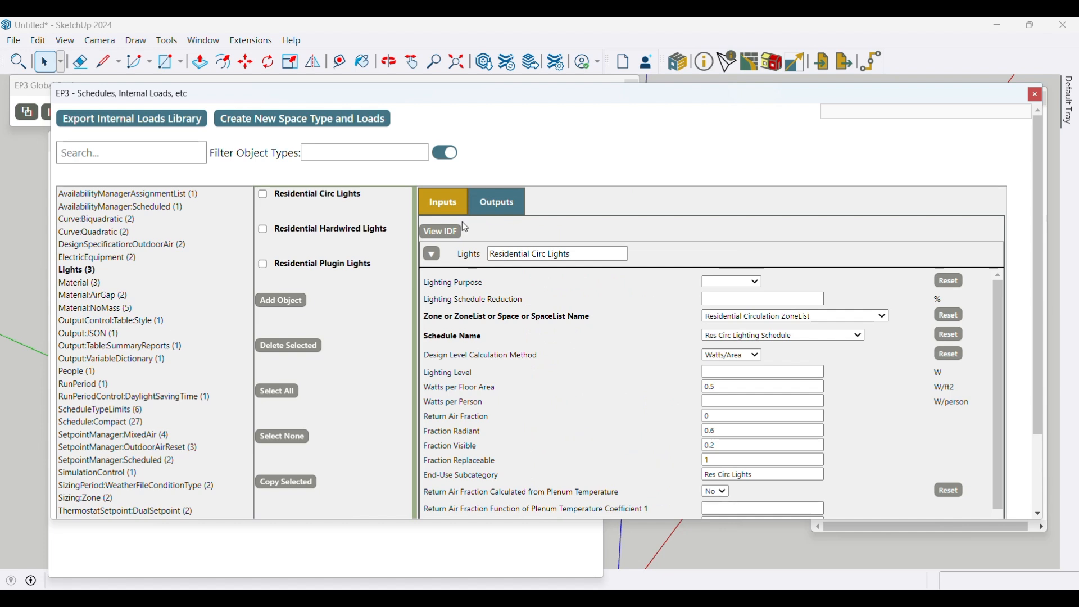
{"action": "left_click", "coordinate": [441, 232]}
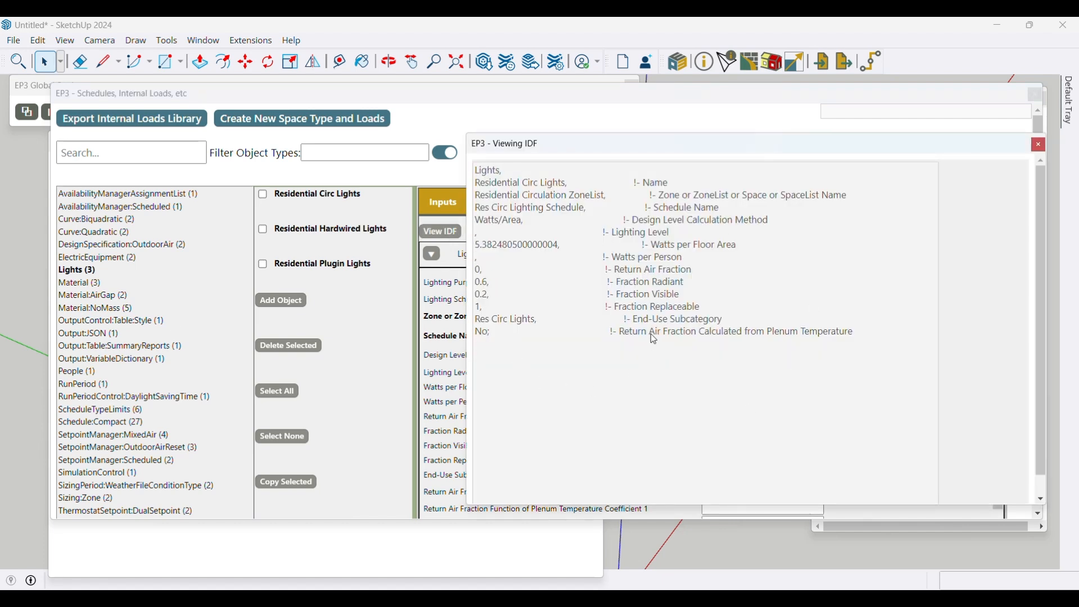
{"action": "left_click", "coordinate": [1039, 146]}
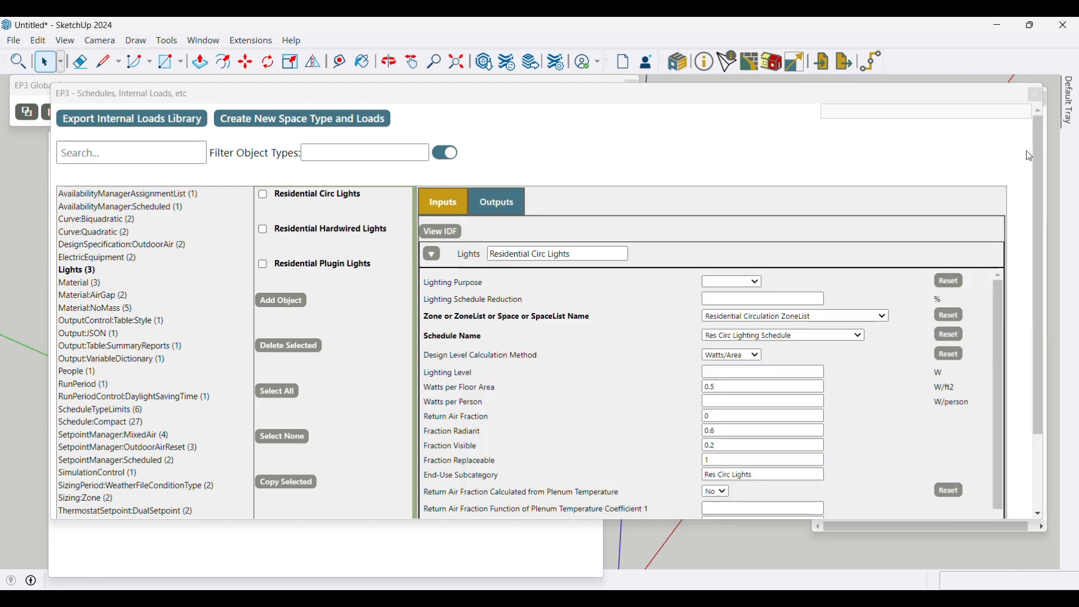
{"action": "left_click", "coordinate": [1040, 96]}
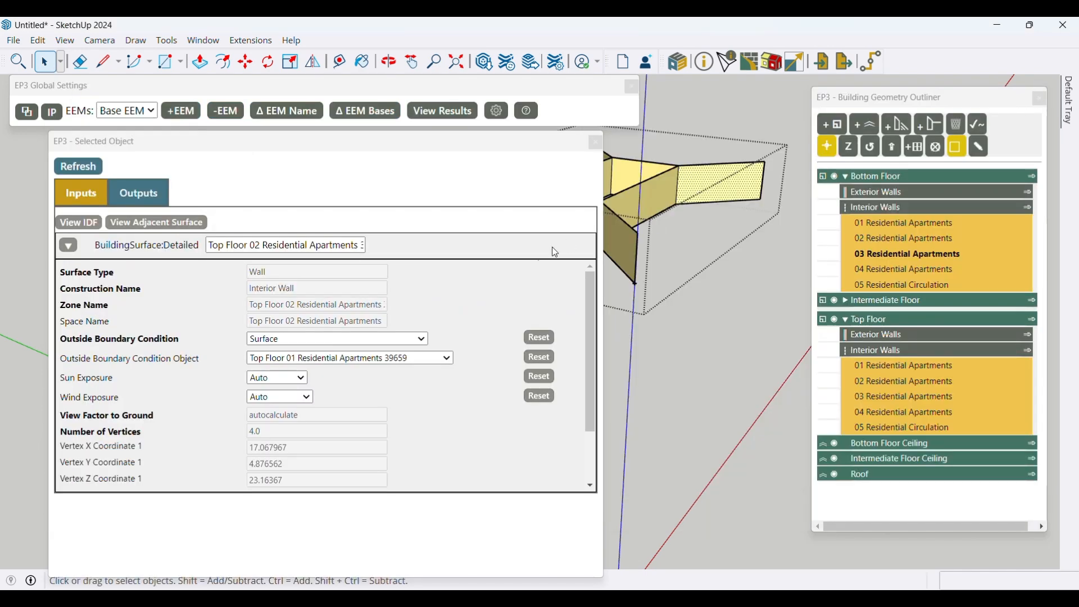
{"action": "left_click", "coordinate": [597, 143]}
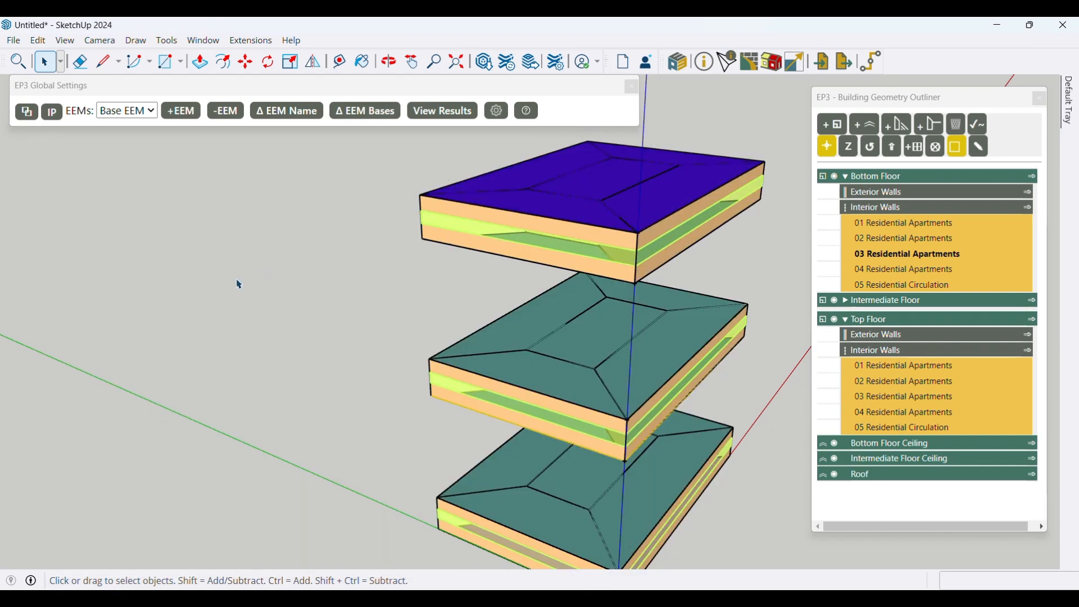
- Open the Simulate / Export dialog, select Base EEM and start its simulation
{"action": "scroll", "coordinate": [239, 285], "scroll_direction": "down", "scroll_amount": 2}
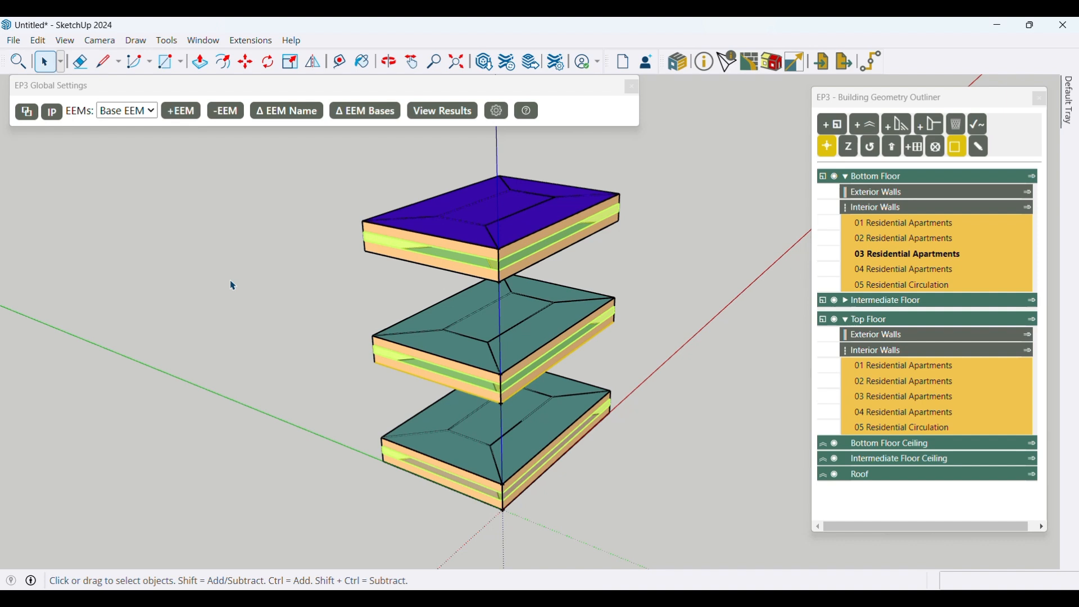
{"action": "scroll", "coordinate": [232, 286], "scroll_direction": "down", "scroll_amount": 1}
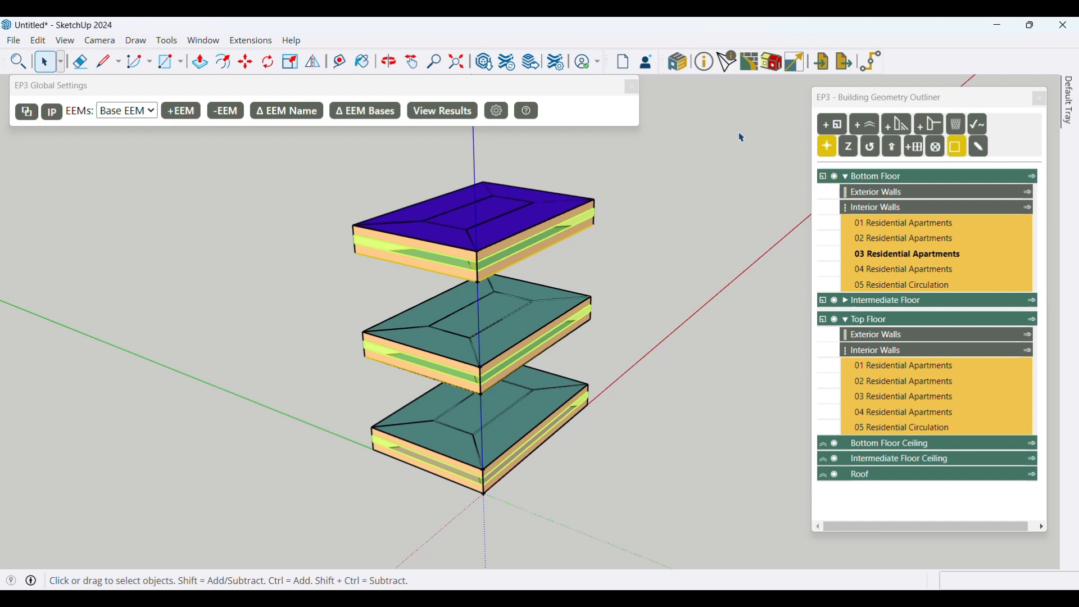
{"action": "left_click", "coordinate": [847, 63]}
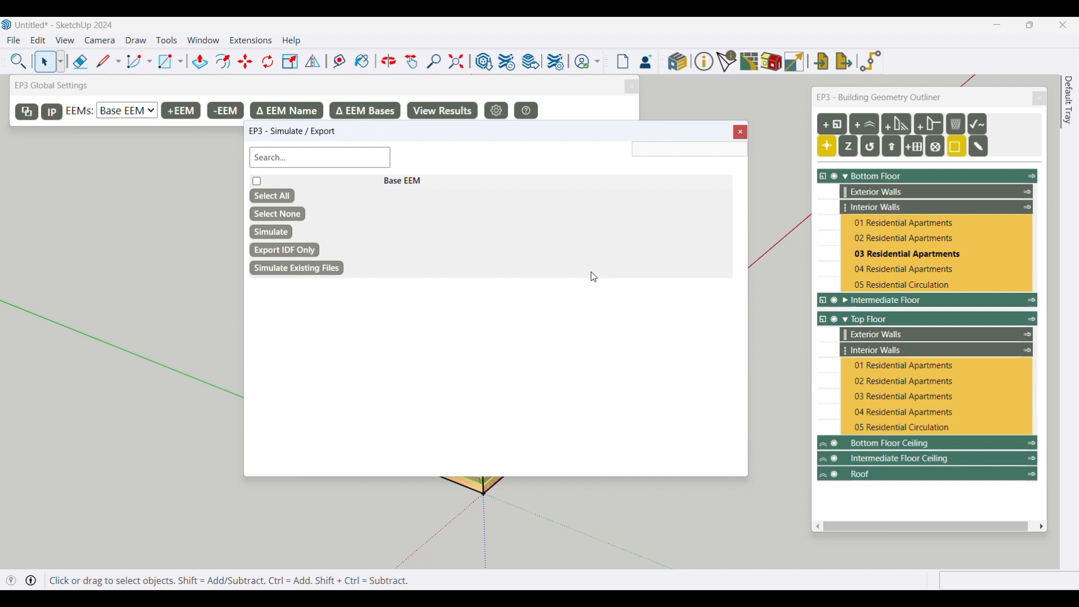
{"action": "left_click_drag", "start_coordinate": [458, 139], "coordinate": [659, 156]}
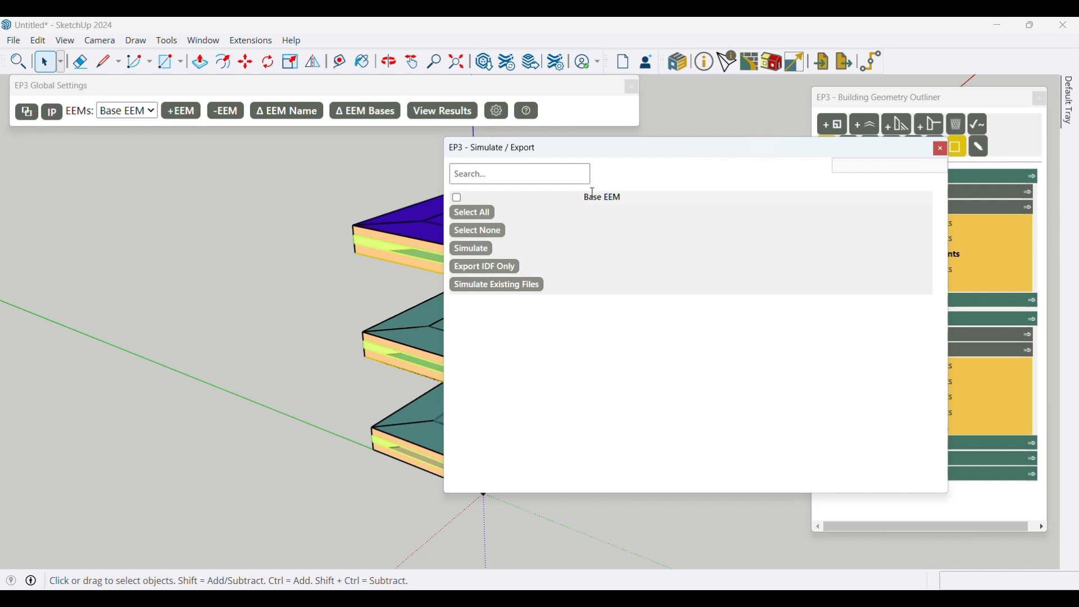
{"action": "left_click", "coordinate": [457, 198]}
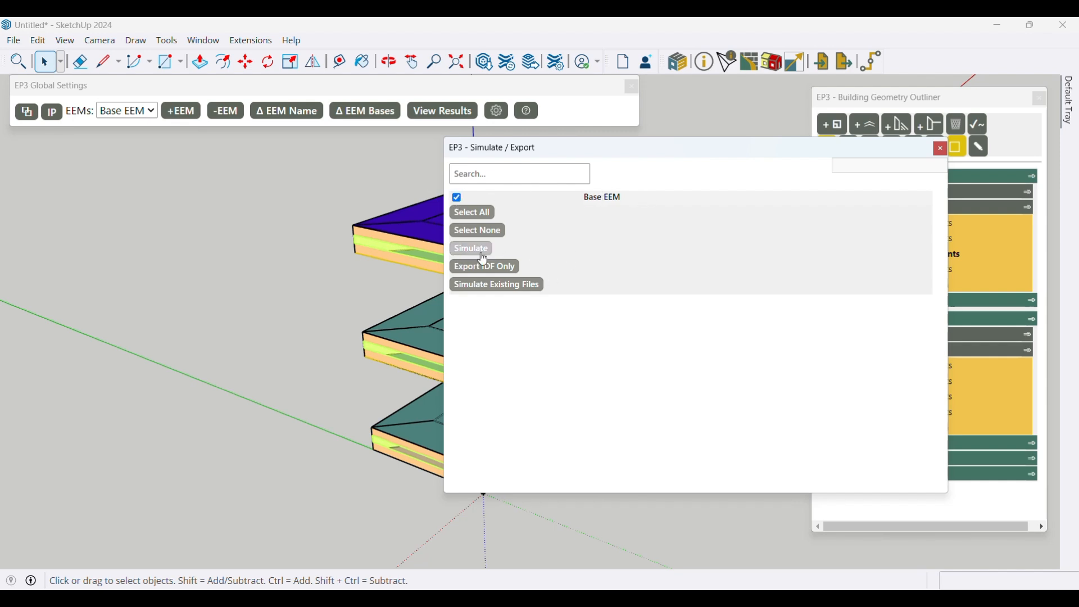
{"action": "left_click", "coordinate": [483, 257]}
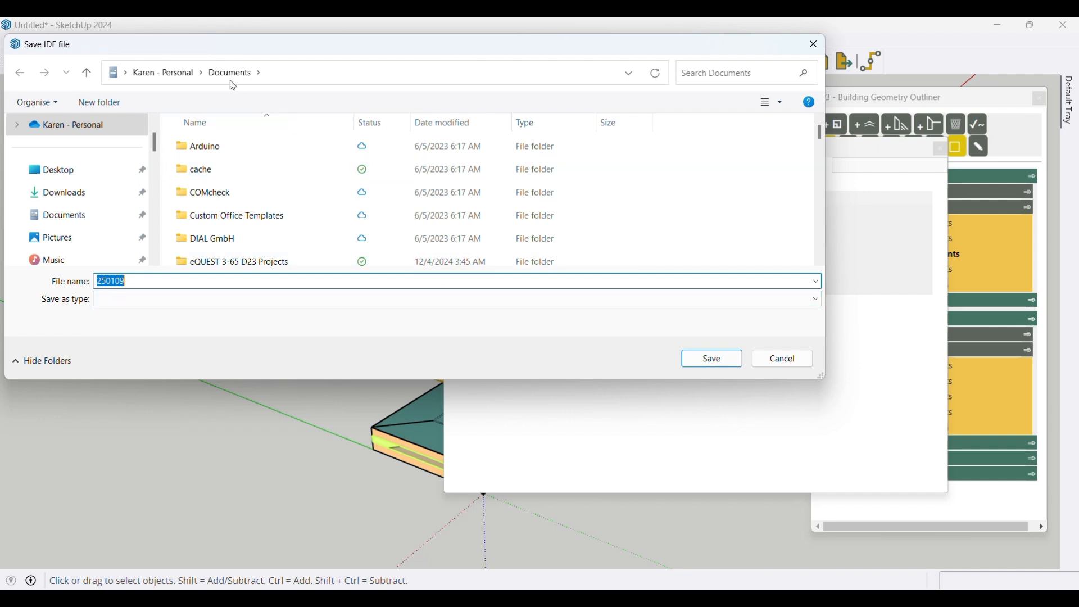
- Browse to the tutorials folder inside Dropbox > EP3 as the IDF save location
{"action": "scroll", "coordinate": [159, 151], "scroll_direction": "down", "scroll_amount": 1}
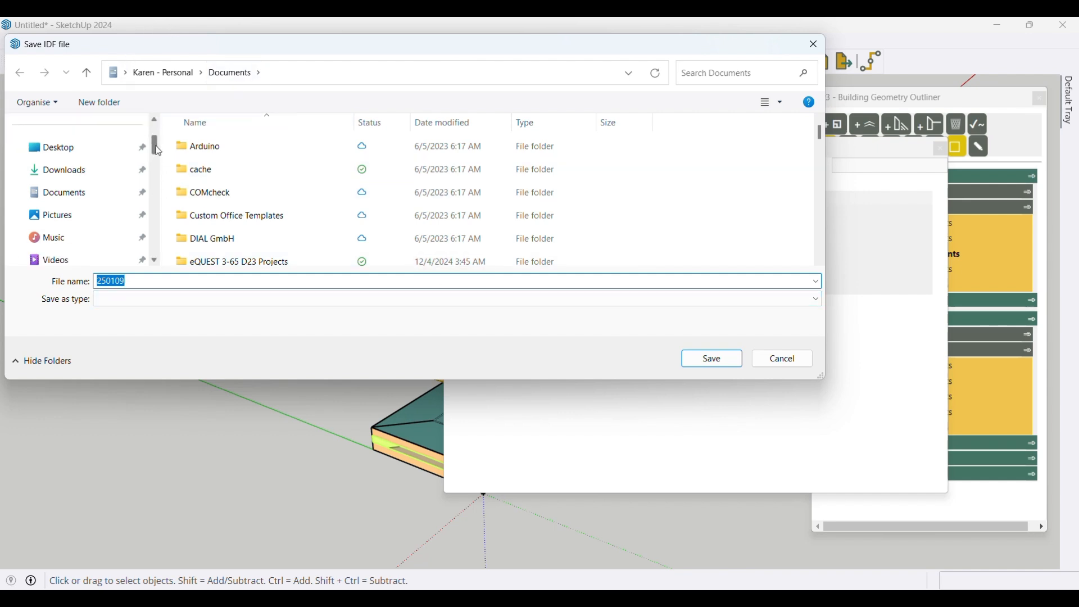
{"action": "left_click_drag", "start_coordinate": [158, 150], "coordinate": [153, 171]}
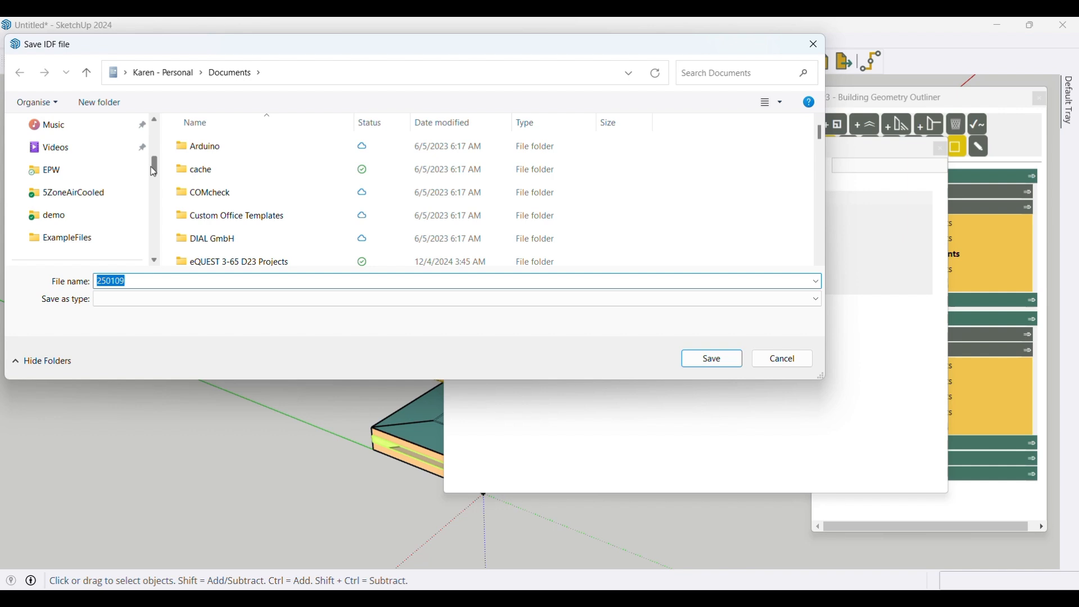
{"action": "left_click", "coordinate": [70, 219]}
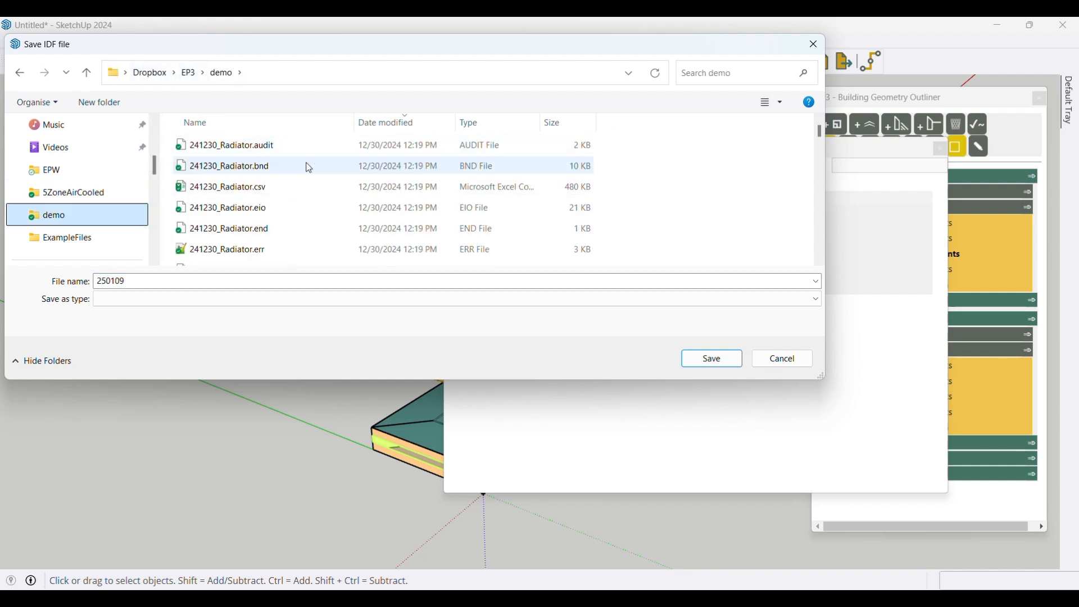
{"action": "left_click", "coordinate": [189, 73]}
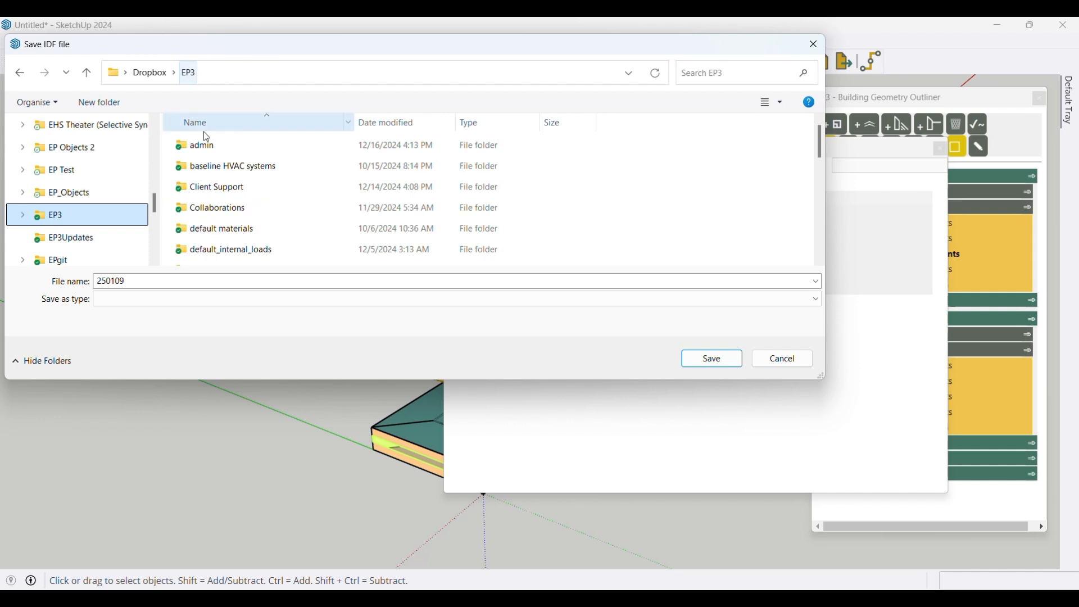
{"action": "left_click", "coordinate": [268, 214]}
{"action": "key", "text": "t"}
{"action": "left_click", "coordinate": [211, 165]}
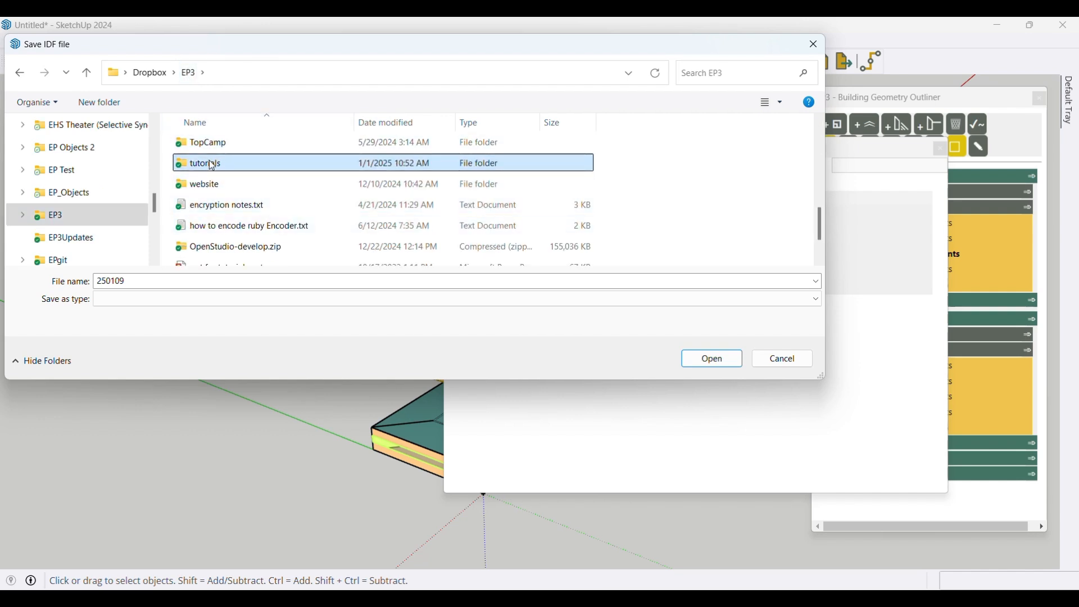
{"action": "double_click", "coordinate": [211, 165]}
{"action": "scroll", "coordinate": [247, 204], "scroll_direction": "down", "scroll_amount": 5}
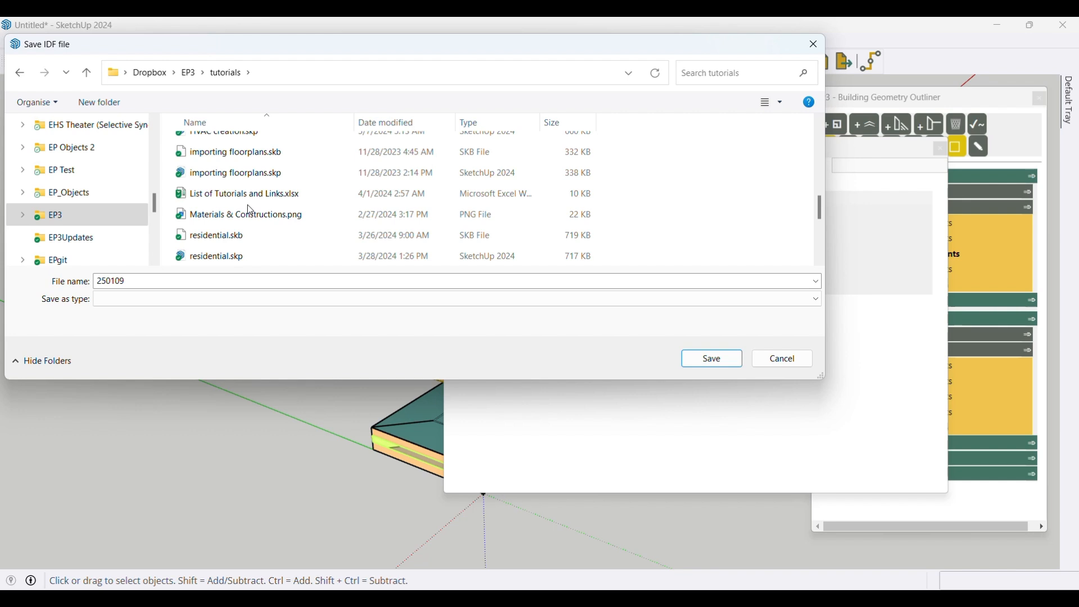
{"action": "scroll", "coordinate": [247, 205], "scroll_direction": "up", "scroll_amount": 5}
{"action": "scroll", "coordinate": [248, 205], "scroll_direction": "down", "scroll_amount": 2}
{"action": "left_click", "coordinate": [209, 156]}
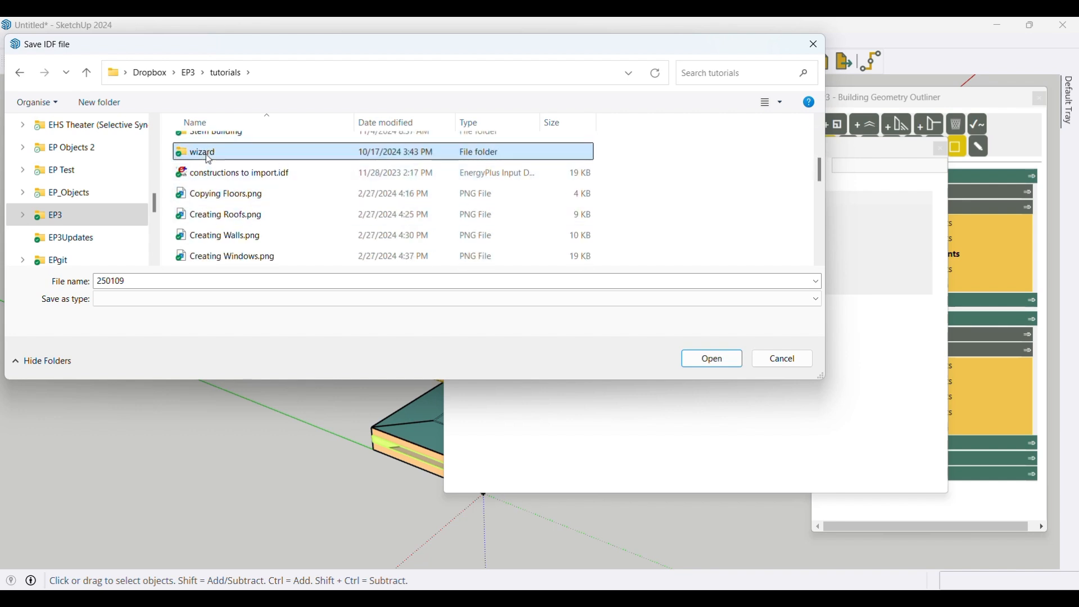
{"action": "double_click", "coordinate": [209, 156]}
{"action": "scroll", "coordinate": [309, 223], "scroll_direction": "down", "scroll_amount": 3}
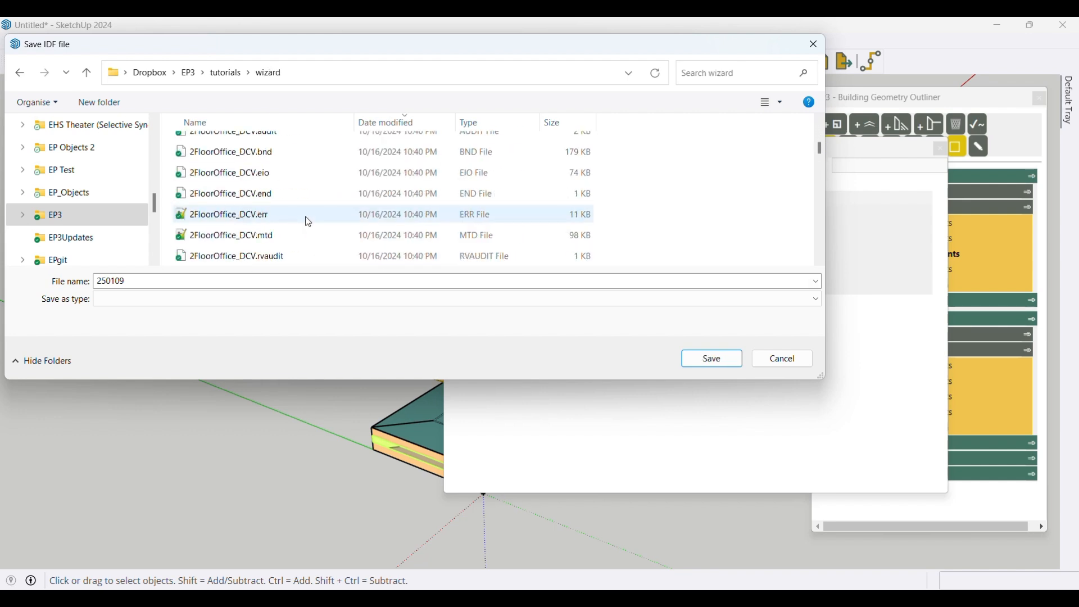
{"action": "scroll", "coordinate": [308, 222], "scroll_direction": "down", "scroll_amount": 3}
{"action": "left_click", "coordinate": [226, 72]}
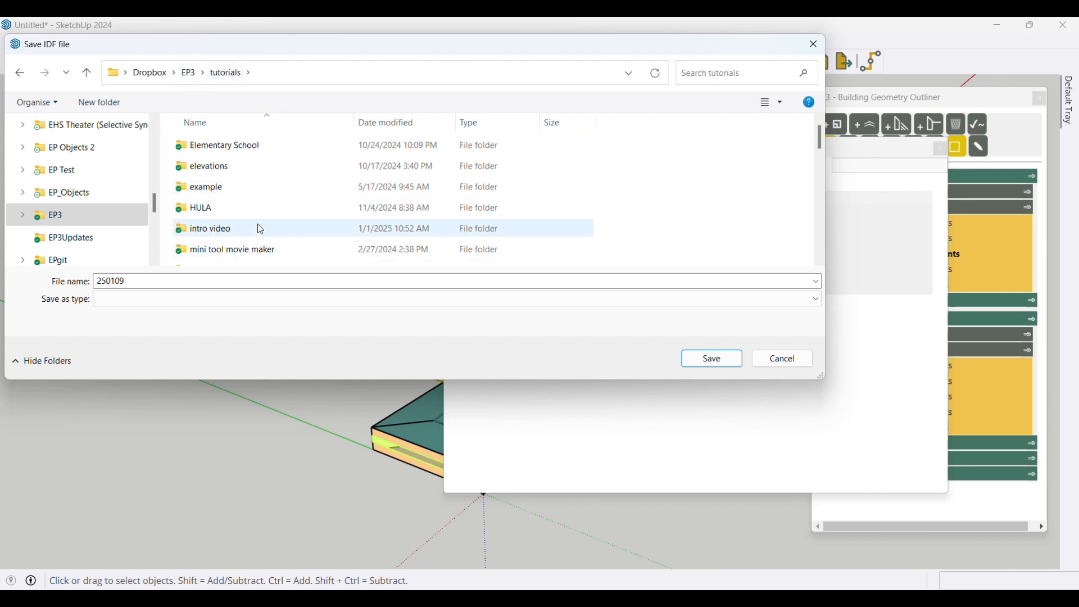
- Create a new folder named residential_tutorial inside the tutorials folder and open it
{"action": "right_click", "coordinate": [274, 188]}
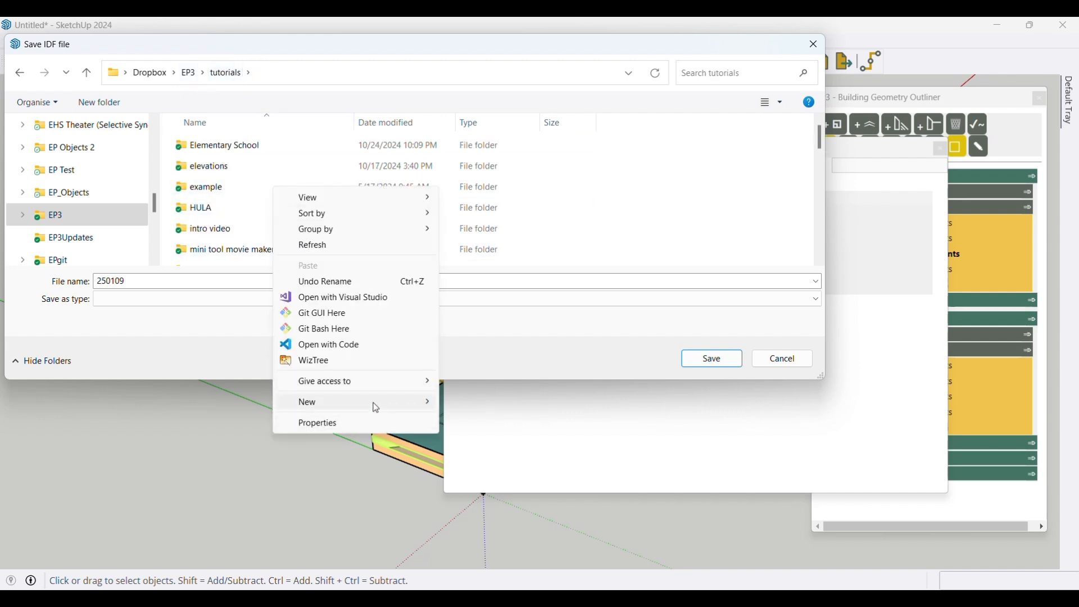
{"action": "mouse_move", "coordinate": [376, 407]}
{"action": "left_click", "coordinate": [471, 405]}
{"action": "type", "text": "res"}
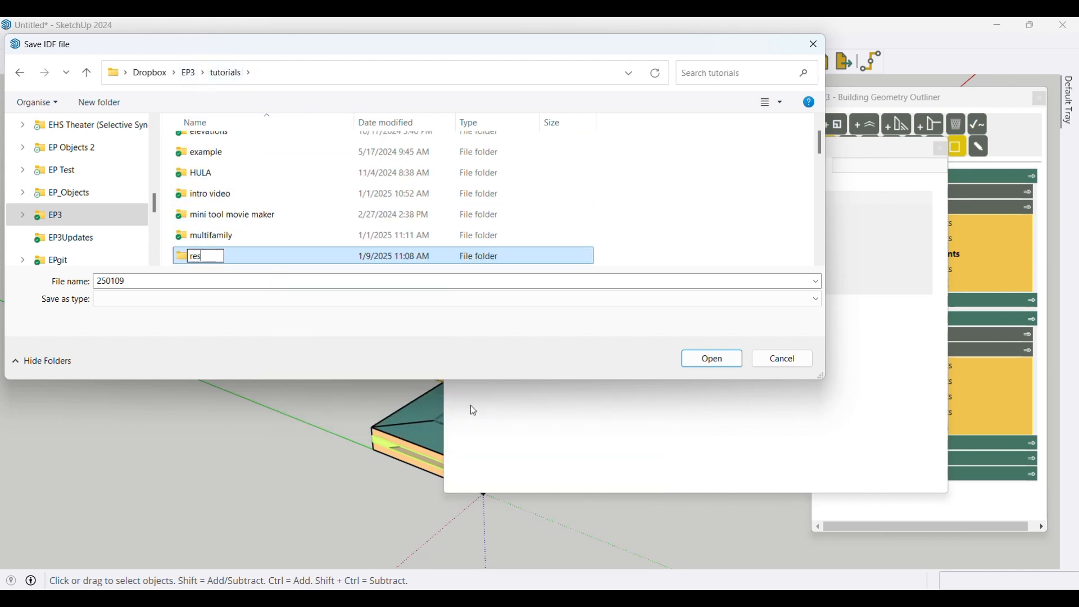
{"action": "type", "text": "idential_tutorial"}
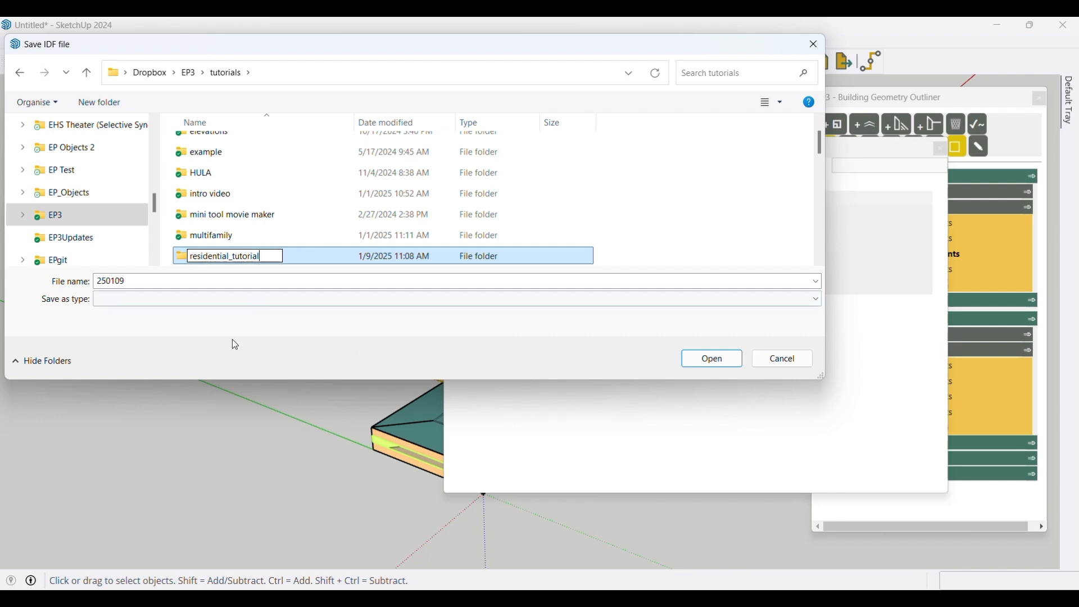
{"action": "left_click", "coordinate": [183, 261]}
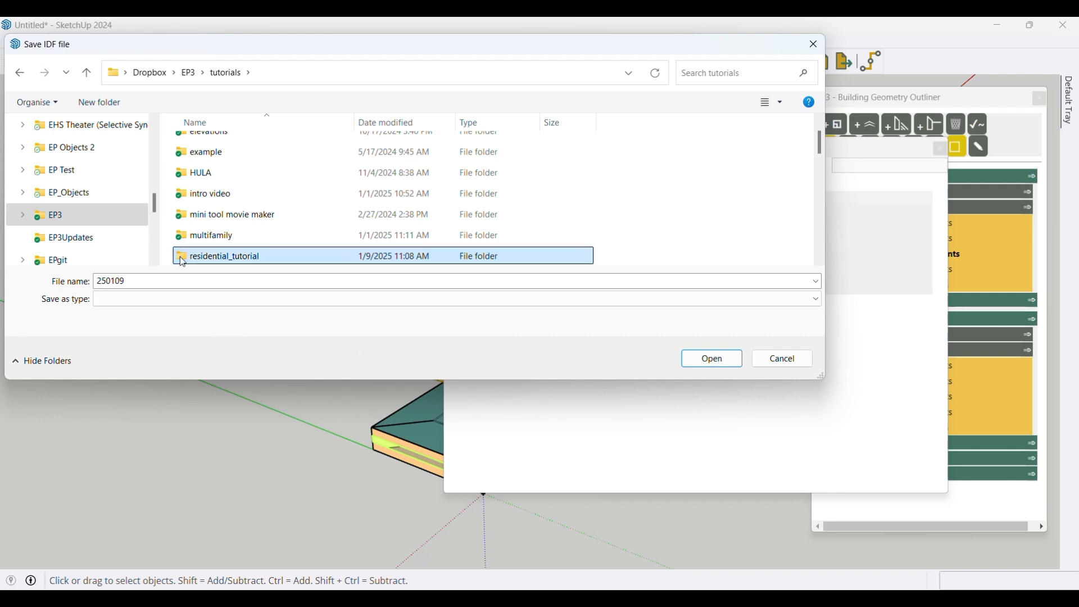
{"action": "double_click", "coordinate": [182, 259]}
- Save the IDF file as wizard in the residential_tutorial folder and run the EnergyPlus simulation
{"action": "double_click", "coordinate": [164, 279]}
{"action": "type", "text": "w"}
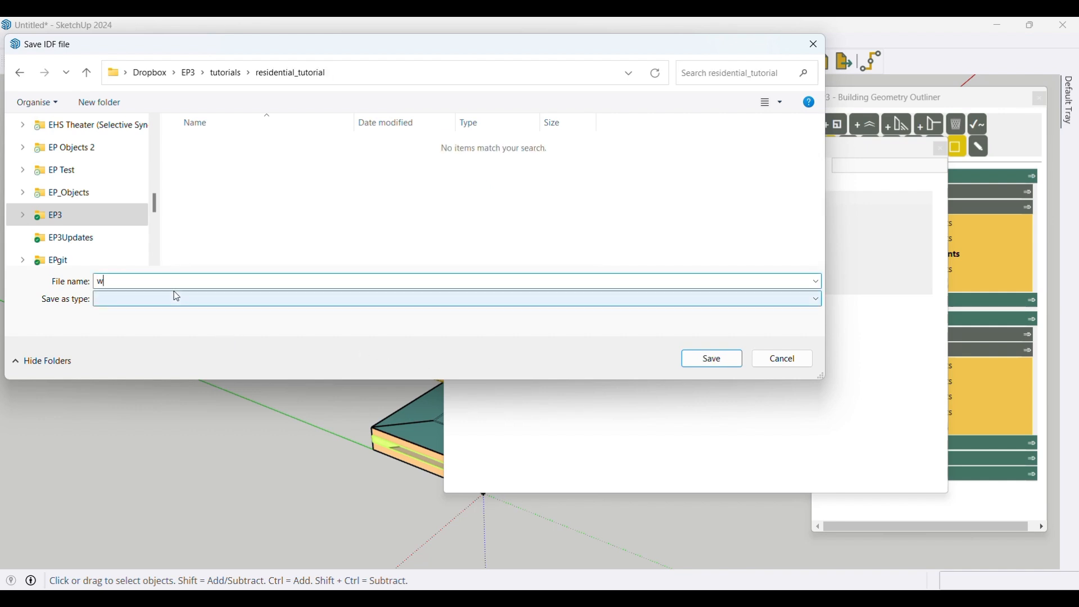
{"action": "type", "text": "izard"}
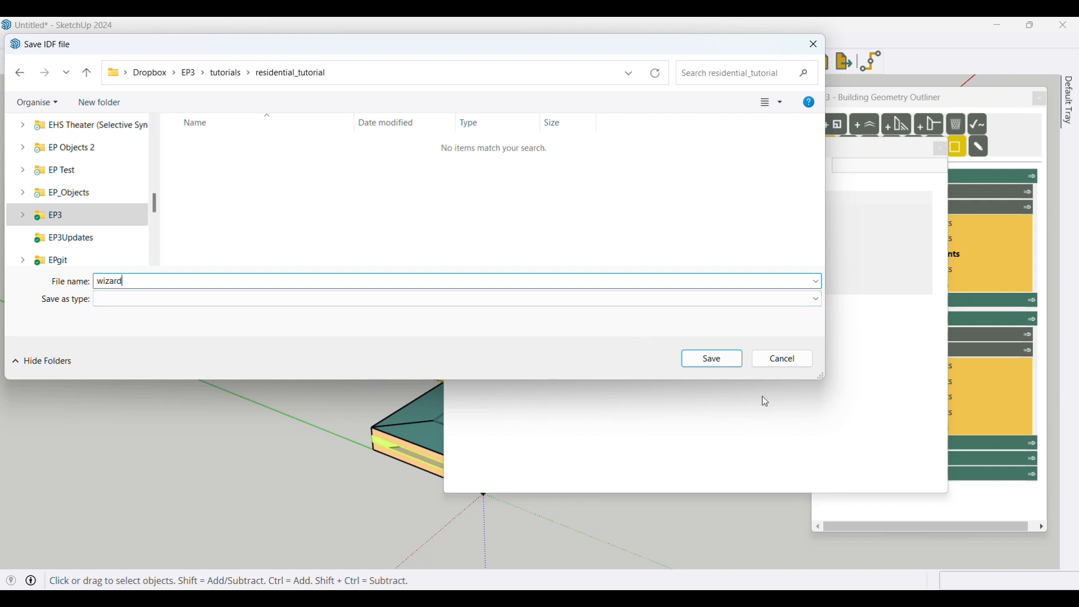
{"action": "left_click", "coordinate": [711, 360]}
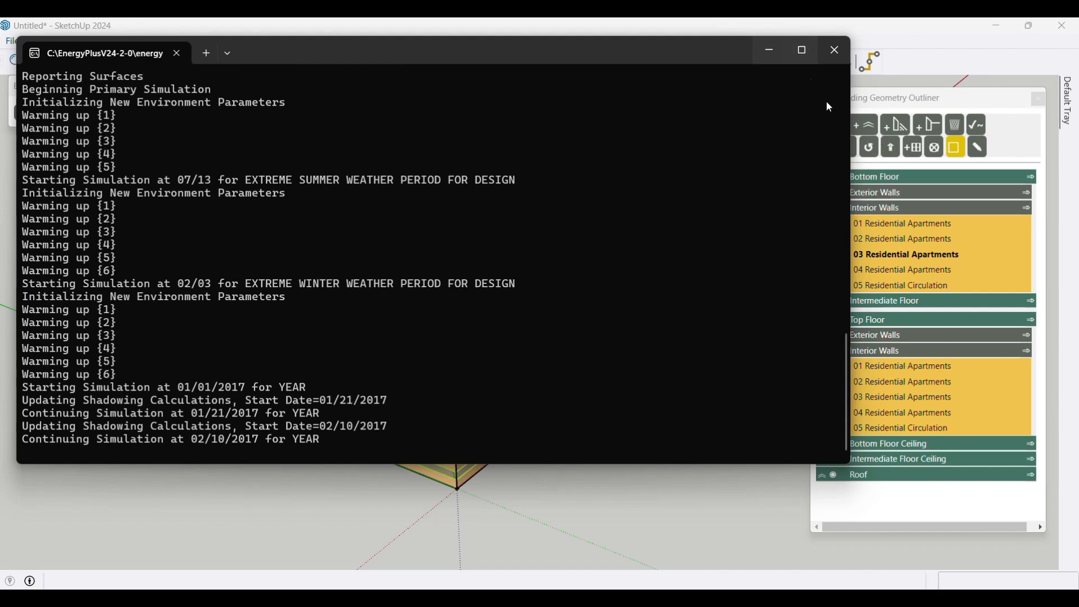
{"action": "left_click", "coordinate": [934, 44]}
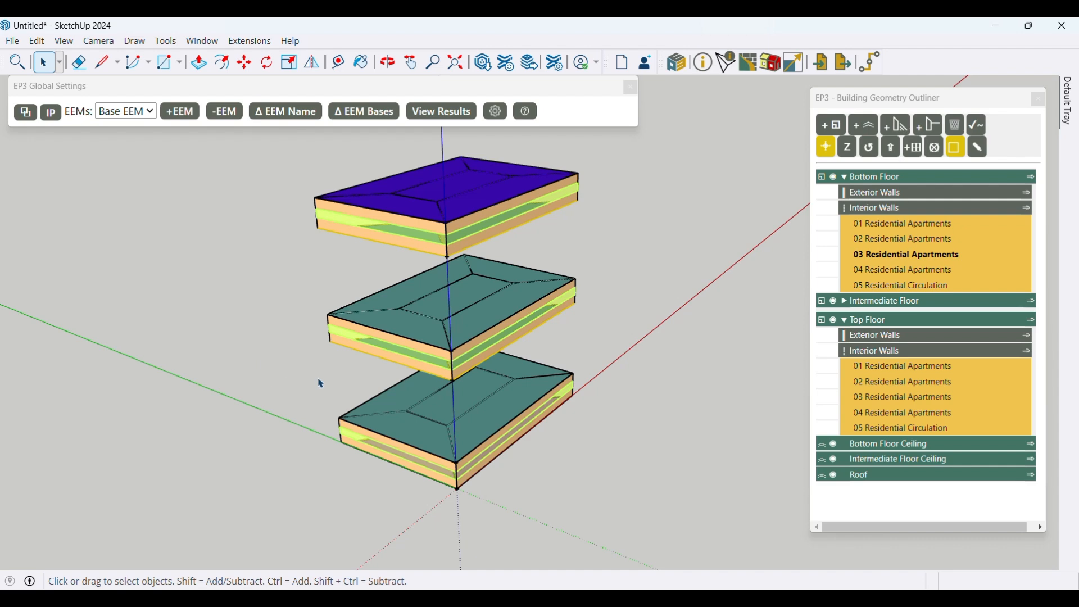
- Open the results dialog for the wizard simulation to view its Entire Facility summaries
{"action": "middle_click_drag", "start_coordinate": [321, 379], "coordinate": [652, 431]}
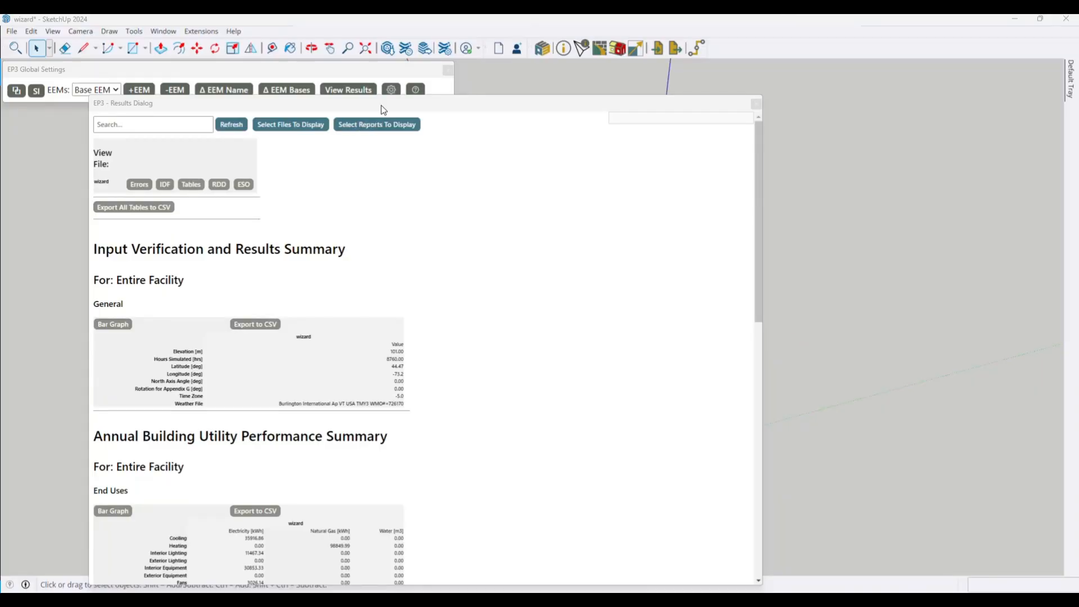
{"action": "left_click_drag", "start_coordinate": [379, 106], "coordinate": [398, 123]}
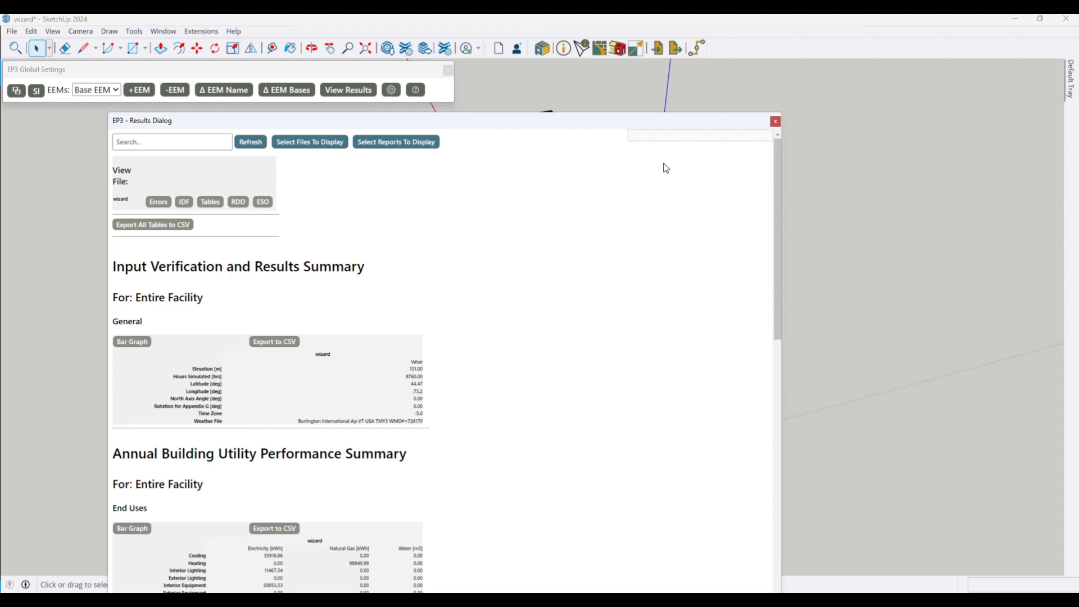
{"action": "left_click", "coordinate": [775, 122]}
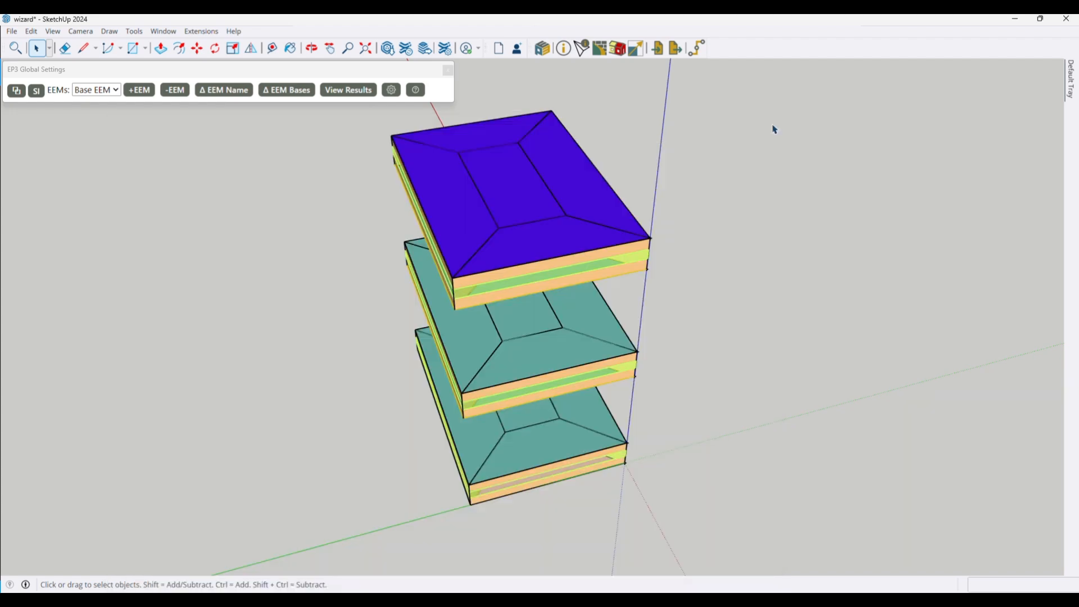
{"action": "left_click", "coordinate": [339, 91]}
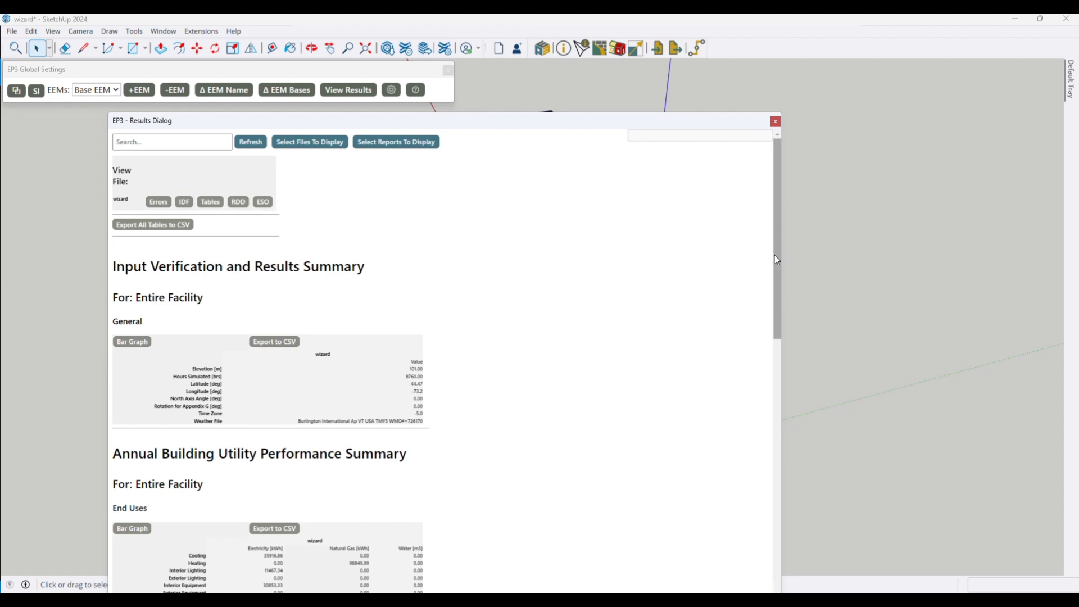
- Review the Annual Building Utility Performance end uses and the LEED Summary tables of the wizard results
{"action": "left_click_drag", "start_coordinate": [774, 257], "coordinate": [774, 344]}
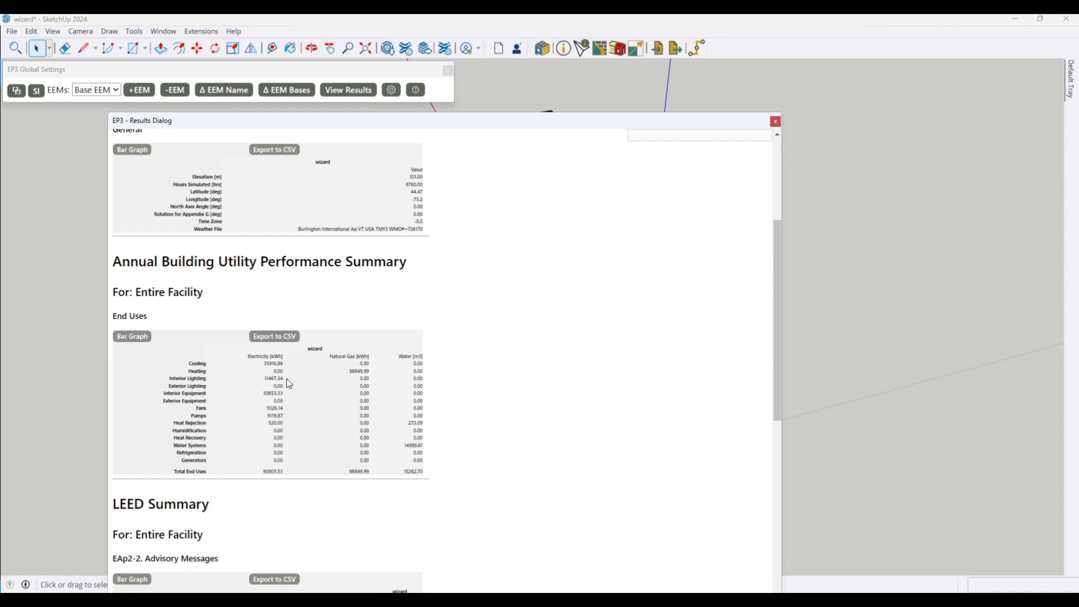
{"action": "scroll", "coordinate": [513, 429], "scroll_direction": "down", "scroll_amount": 2}
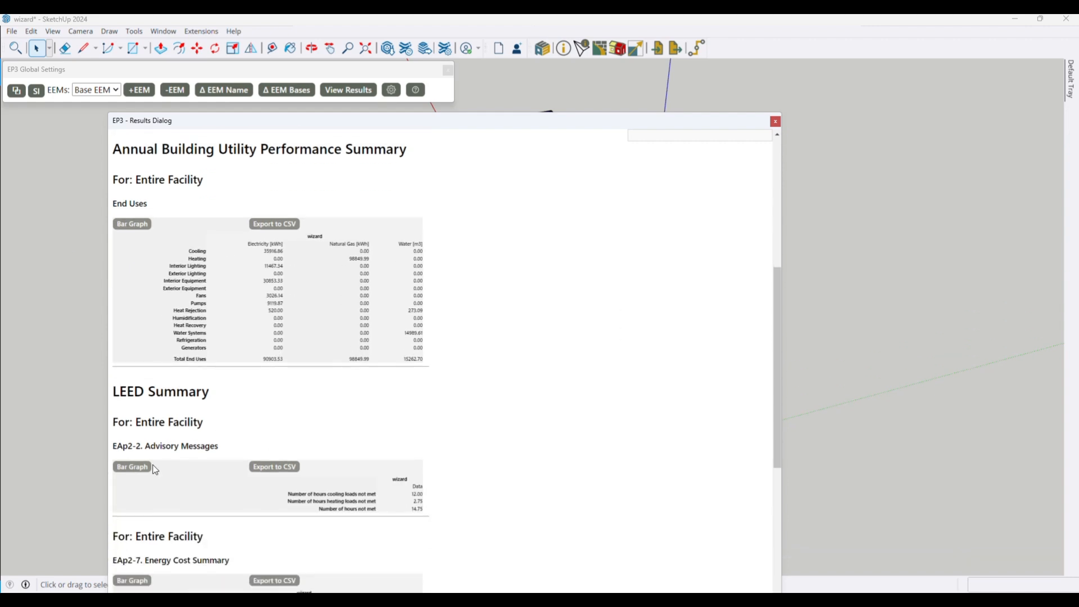
{"action": "scroll", "coordinate": [368, 486], "scroll_direction": "down", "scroll_amount": 2}
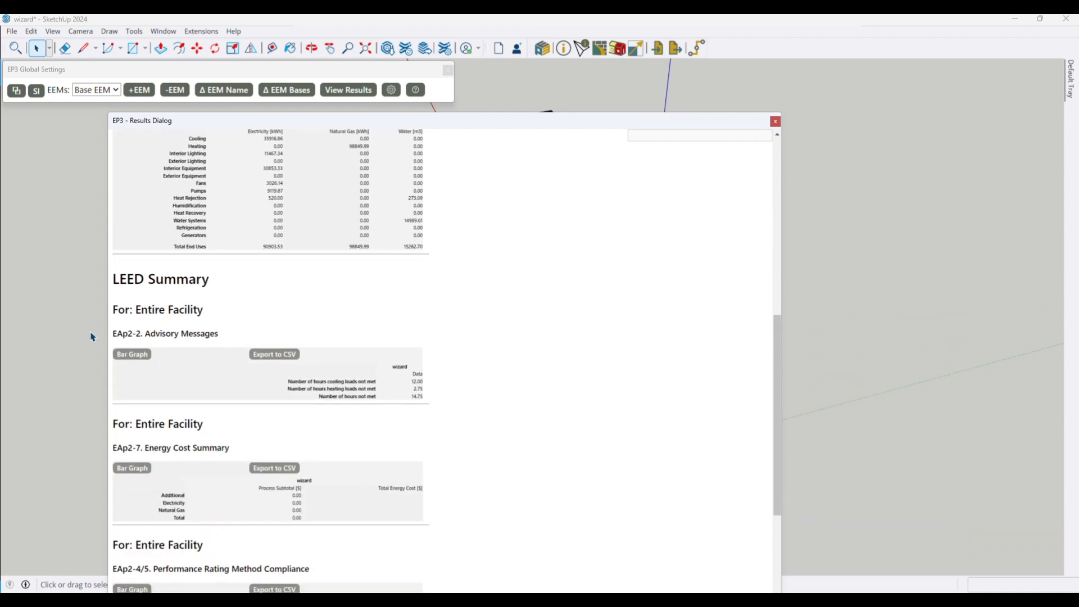
{"action": "scroll", "coordinate": [255, 438], "scroll_direction": "down", "scroll_amount": 3}
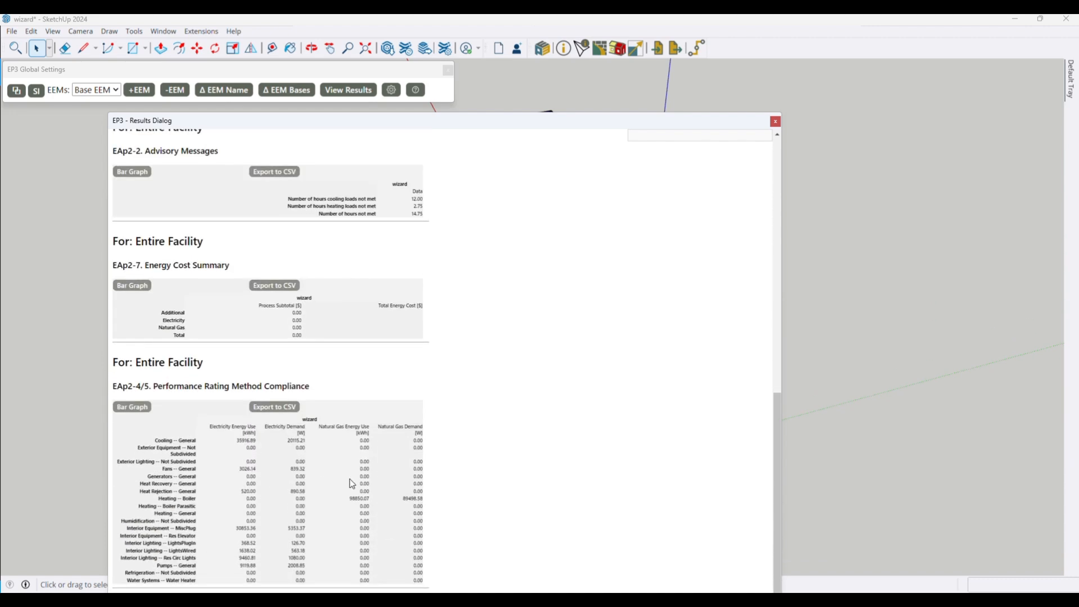
{"action": "scroll", "coordinate": [371, 471], "scroll_direction": "up", "scroll_amount": 1}
{"action": "scroll", "coordinate": [234, 354], "scroll_direction": "down", "scroll_amount": 1}
- View the bar graphs for the EAp2-4/5 Performance Rating Method Compliance table, close them and return to the start of the results
{"action": "left_click", "coordinate": [133, 407]}
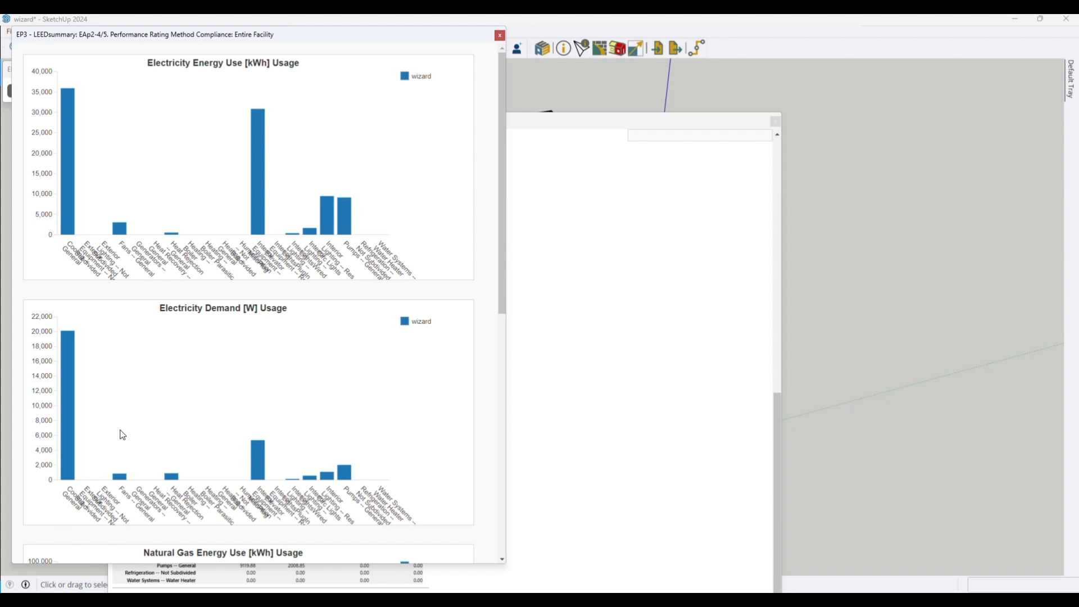
{"action": "left_click_drag", "start_coordinate": [439, 40], "coordinate": [441, 62]}
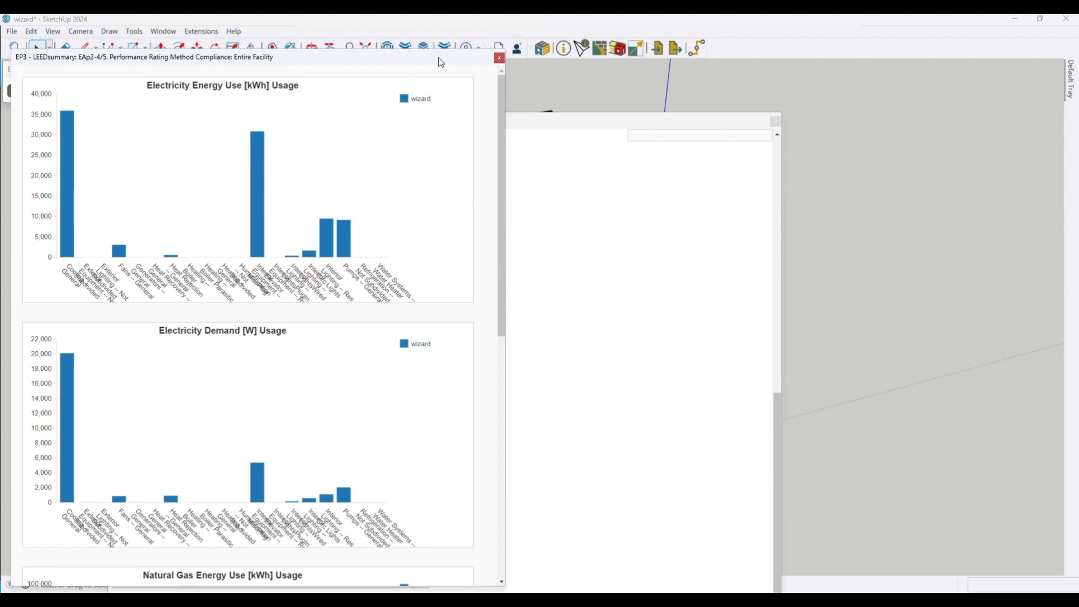
{"action": "left_click", "coordinate": [499, 58]}
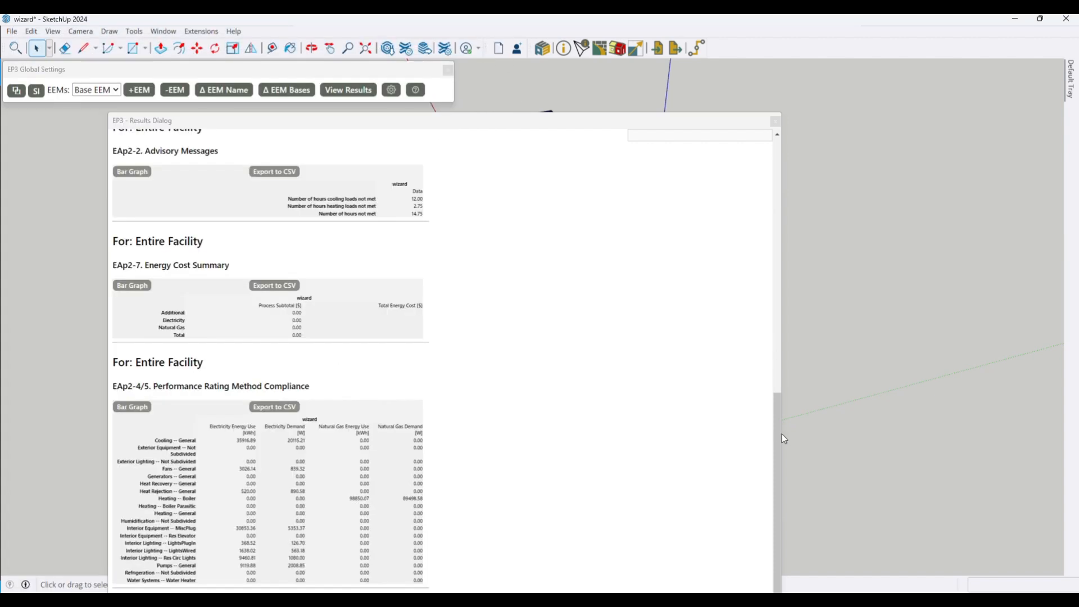
{"action": "left_click_drag", "start_coordinate": [778, 409], "coordinate": [775, 149]}
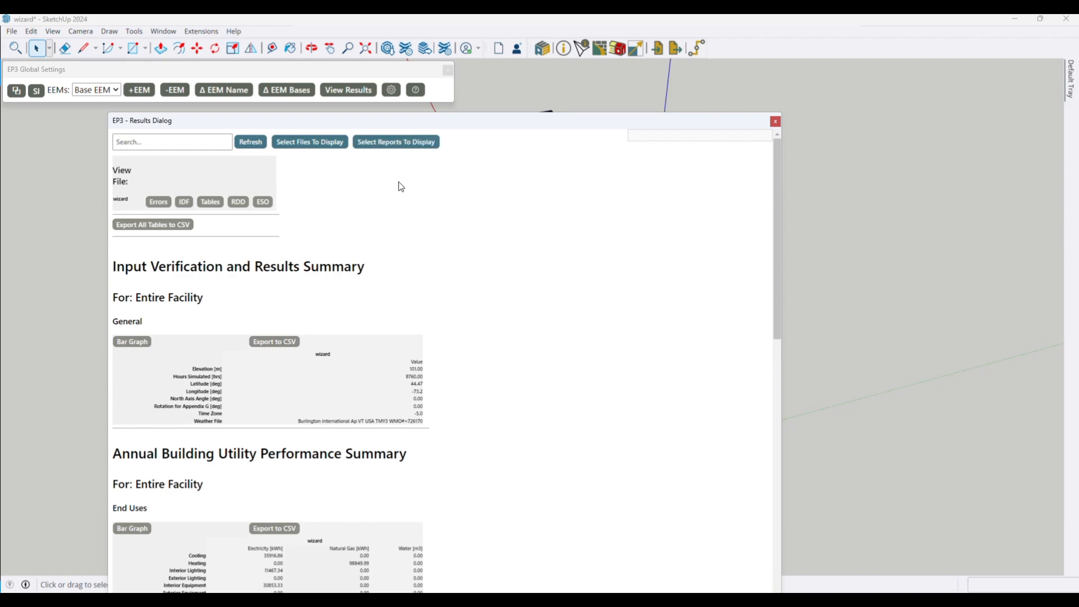
{"action": "left_click", "coordinate": [501, 28]}
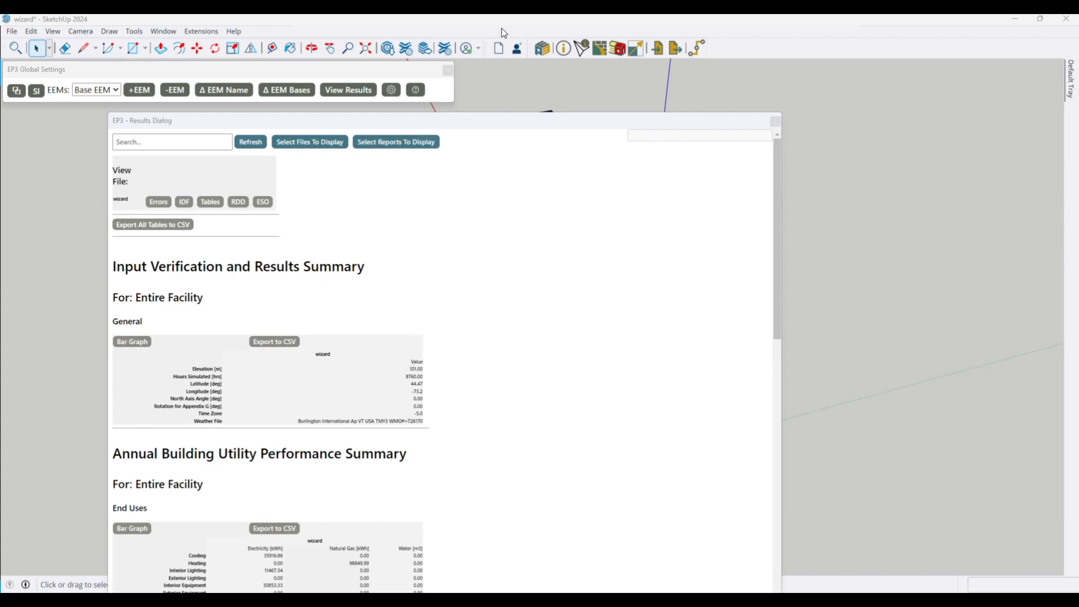